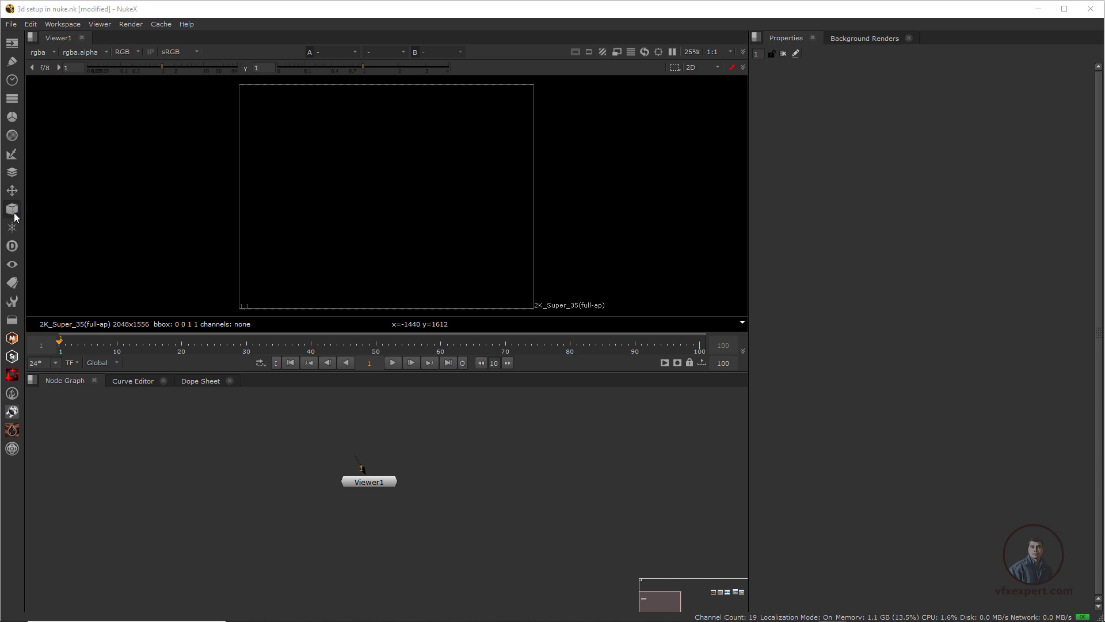
Add a Card geometry node, place it above the Viewer1 node and connect it to the viewer
{"action": "left_click", "coordinate": [15, 213]}
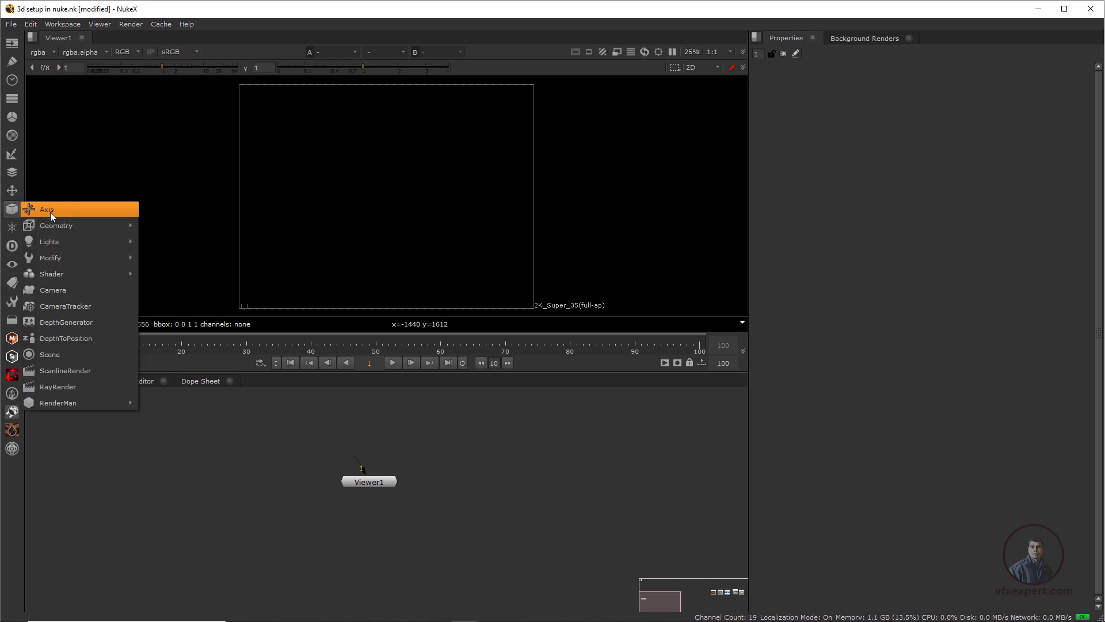
{"action": "mouse_move", "coordinate": [70, 240]}
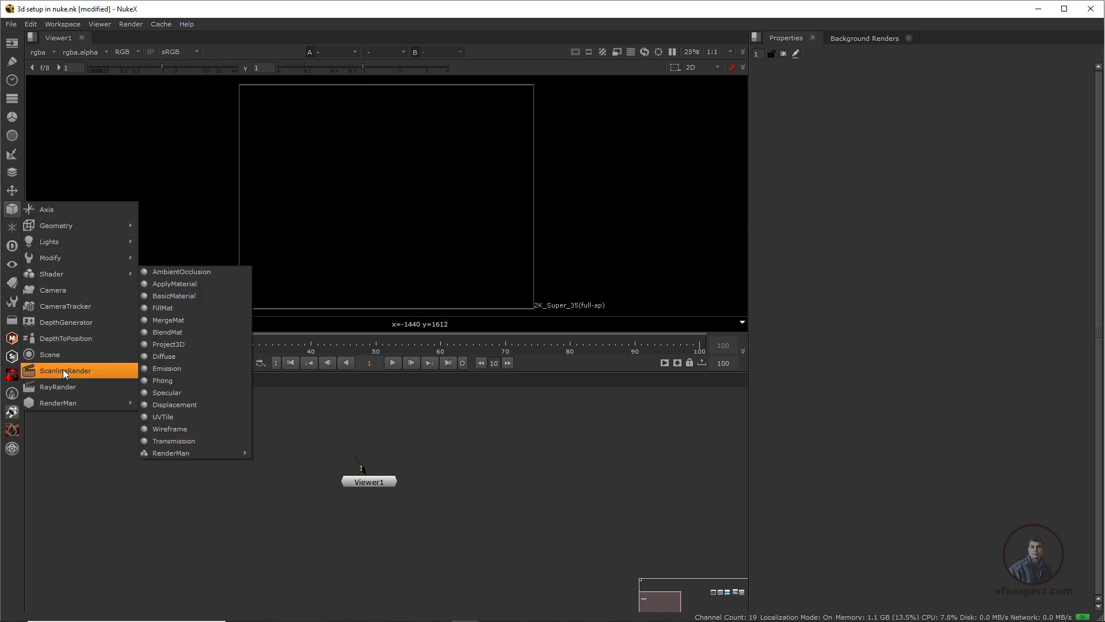
{"action": "mouse_move", "coordinate": [36, 225]}
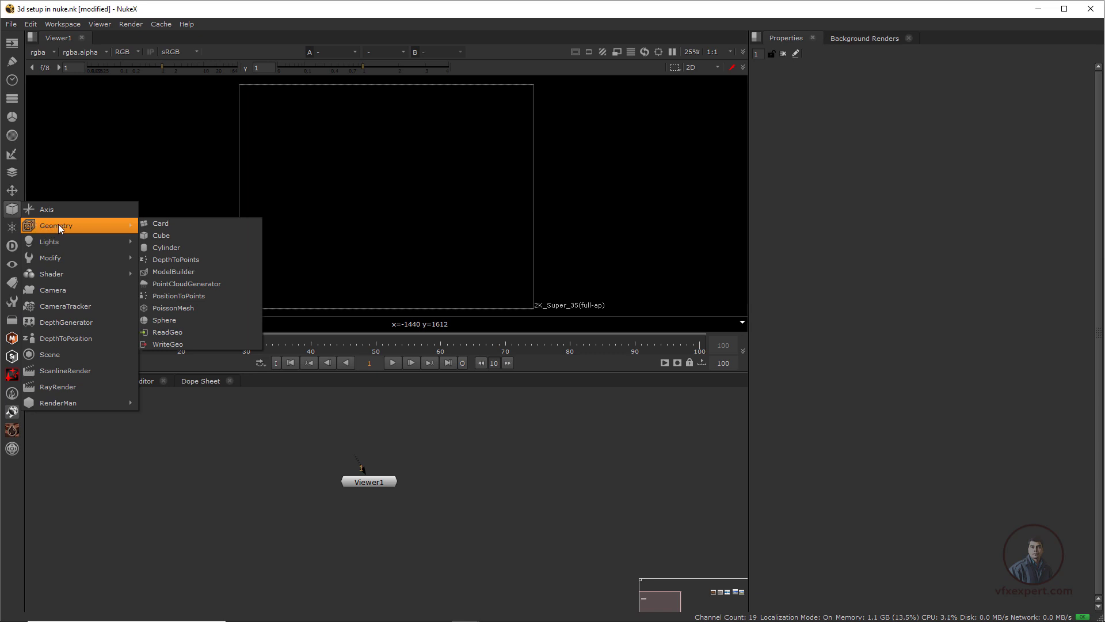
{"action": "left_click", "coordinate": [167, 224]}
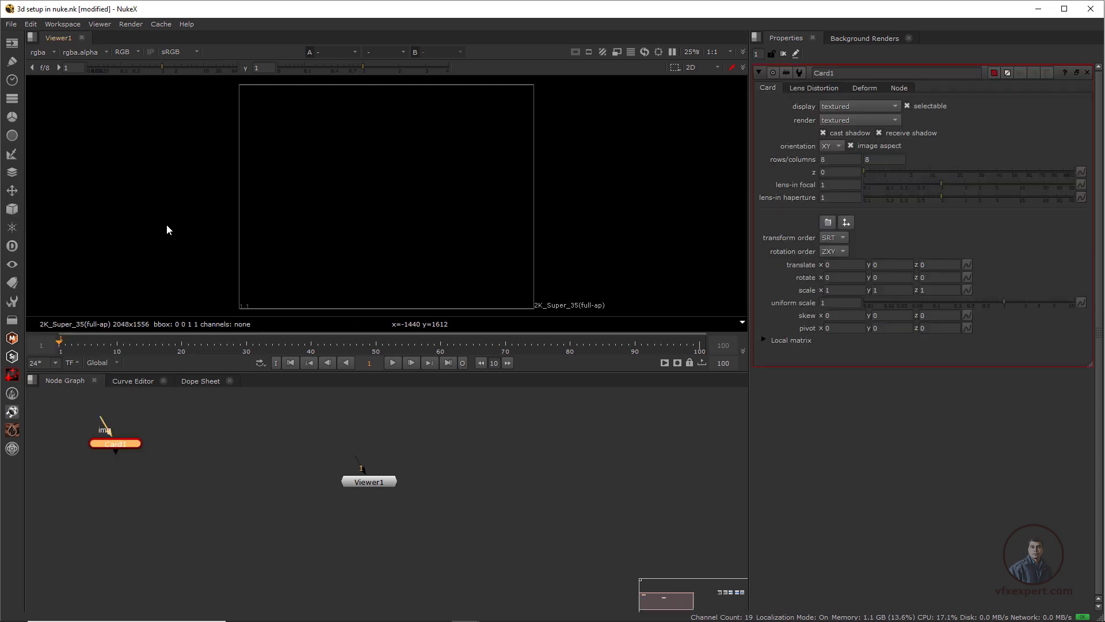
{"action": "left_click", "coordinate": [308, 437]}
{"action": "left_click_drag", "start_coordinate": [367, 483], "coordinate": [291, 493]}
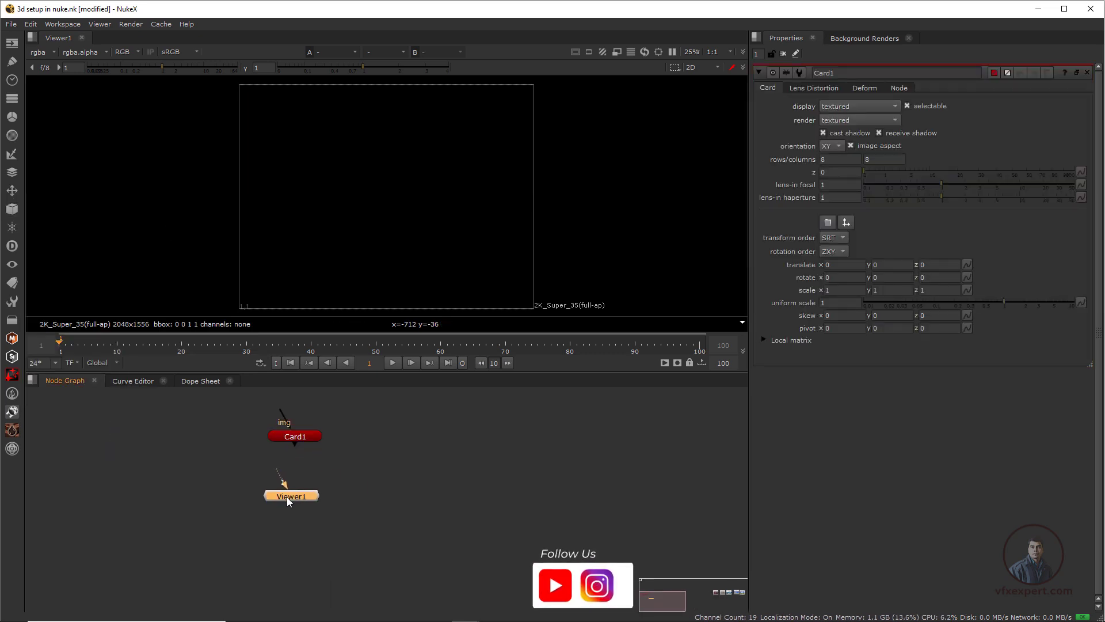
{"action": "left_click_drag", "start_coordinate": [290, 437], "coordinate": [292, 431]}
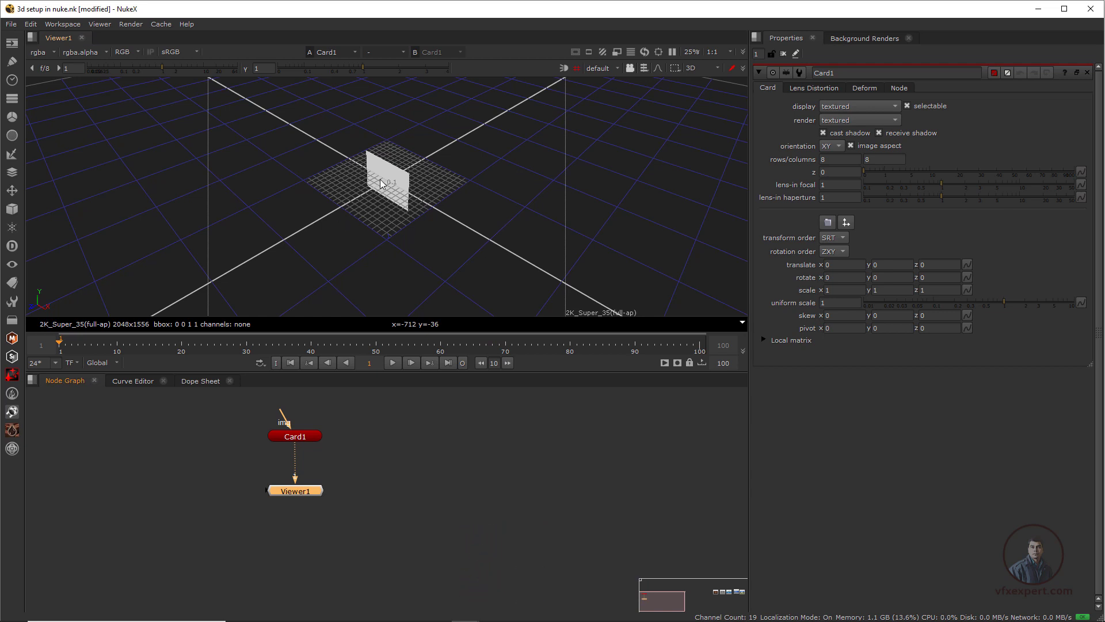
Select the card and examine it in the 3D view from different distances, positions and angles
{"action": "left_click", "coordinate": [304, 438]}
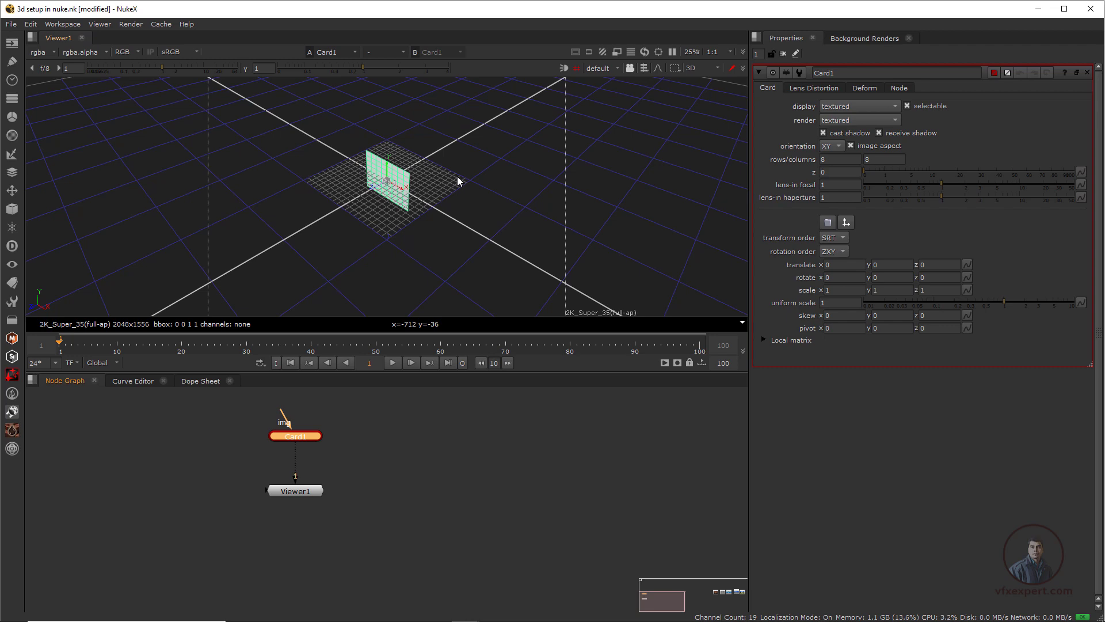
{"action": "scroll", "coordinate": [426, 175], "scroll_direction": "up", "scroll_amount": 5}
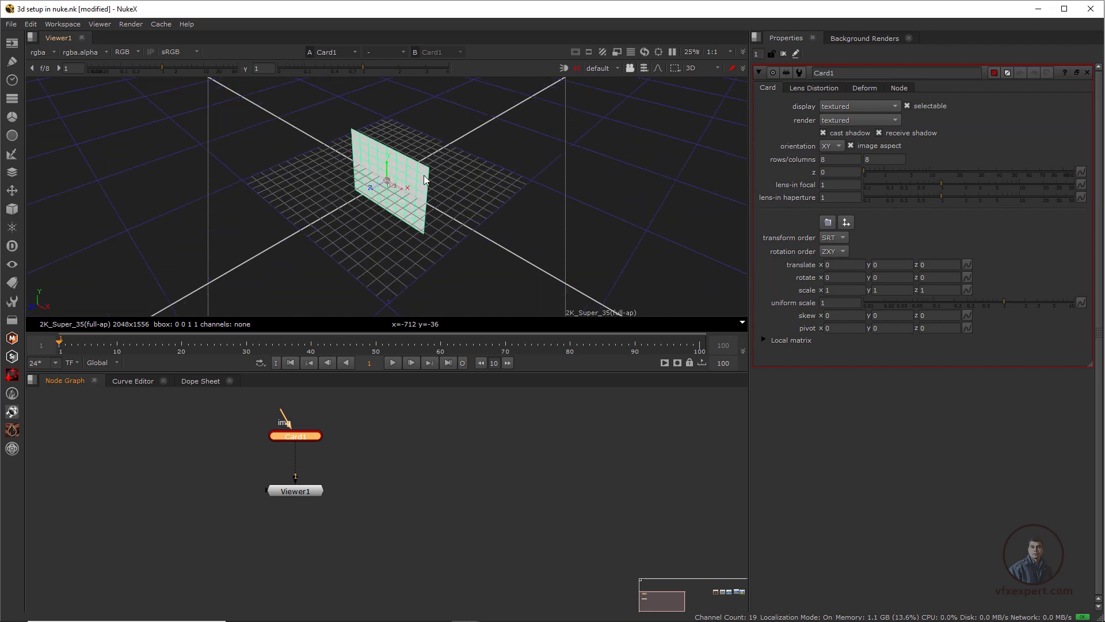
{"action": "scroll", "coordinate": [426, 181], "scroll_direction": "down", "scroll_amount": 3}
{"action": "scroll", "coordinate": [431, 198], "scroll_direction": "up", "scroll_amount": 3}
{"action": "scroll", "coordinate": [436, 197], "scroll_direction": "down", "scroll_amount": 3}
{"action": "scroll", "coordinate": [437, 196], "scroll_direction": "up", "scroll_amount": 5}
{"action": "scroll", "coordinate": [438, 199], "scroll_direction": "down", "scroll_amount": 5}
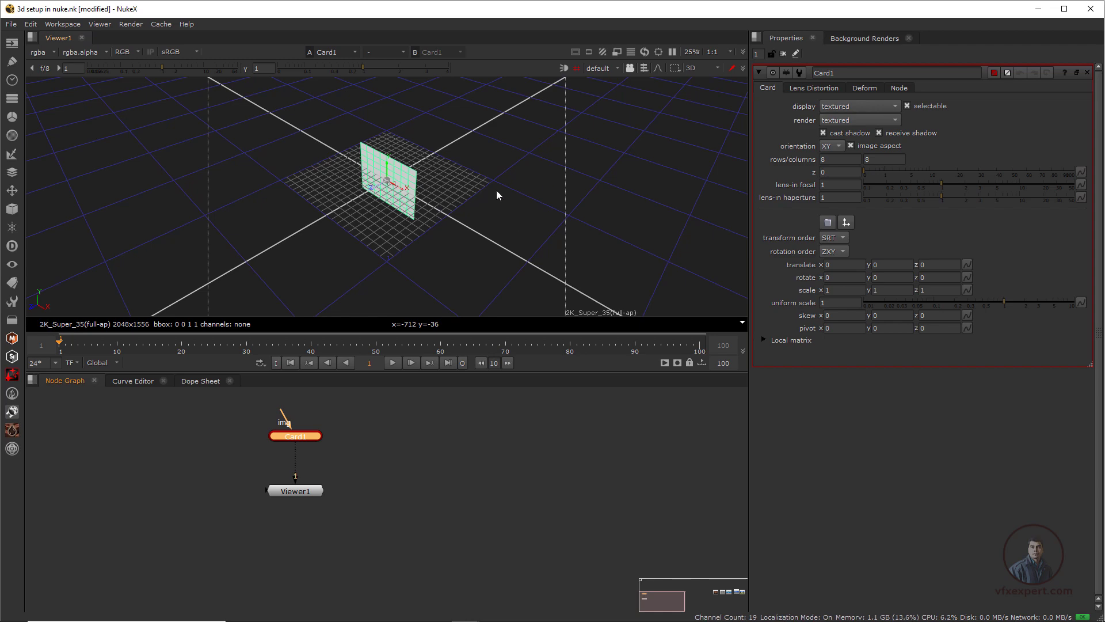
{"action": "scroll", "coordinate": [474, 163], "scroll_direction": "up", "scroll_amount": 3}
{"action": "scroll", "coordinate": [484, 190], "scroll_direction": "down", "scroll_amount": 3}
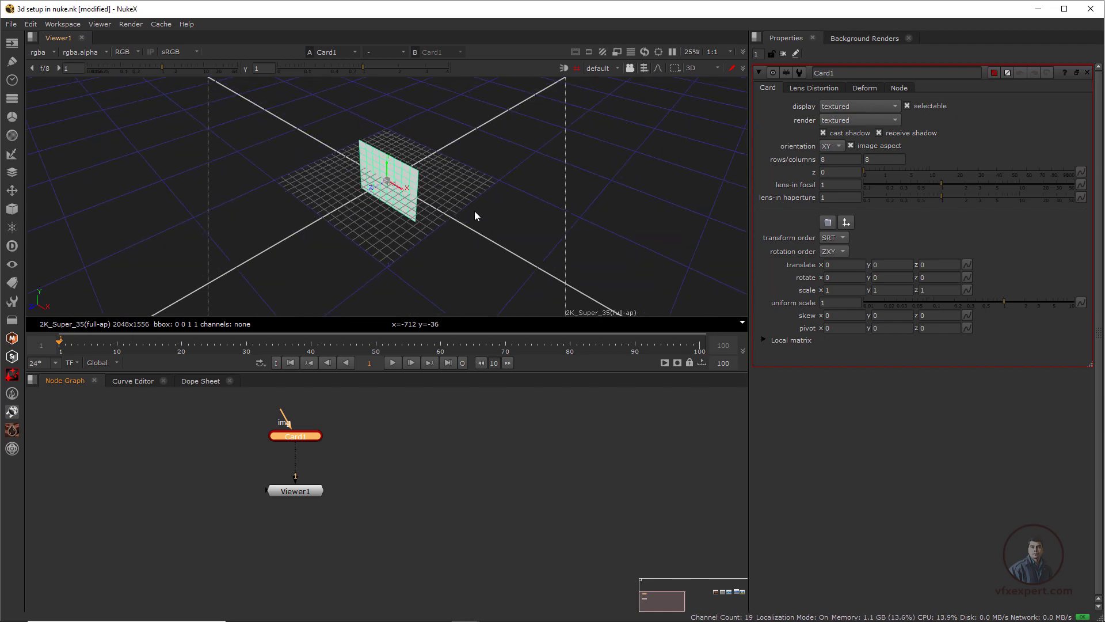
{"action": "left_click_drag", "start_coordinate": [483, 216], "coordinate": [430, 233], "text": "ctrl"}
{"action": "scroll", "coordinate": [430, 232], "scroll_direction": "down", "scroll_amount": 5}
{"action": "scroll", "coordinate": [426, 236], "scroll_direction": "up", "scroll_amount": 6}
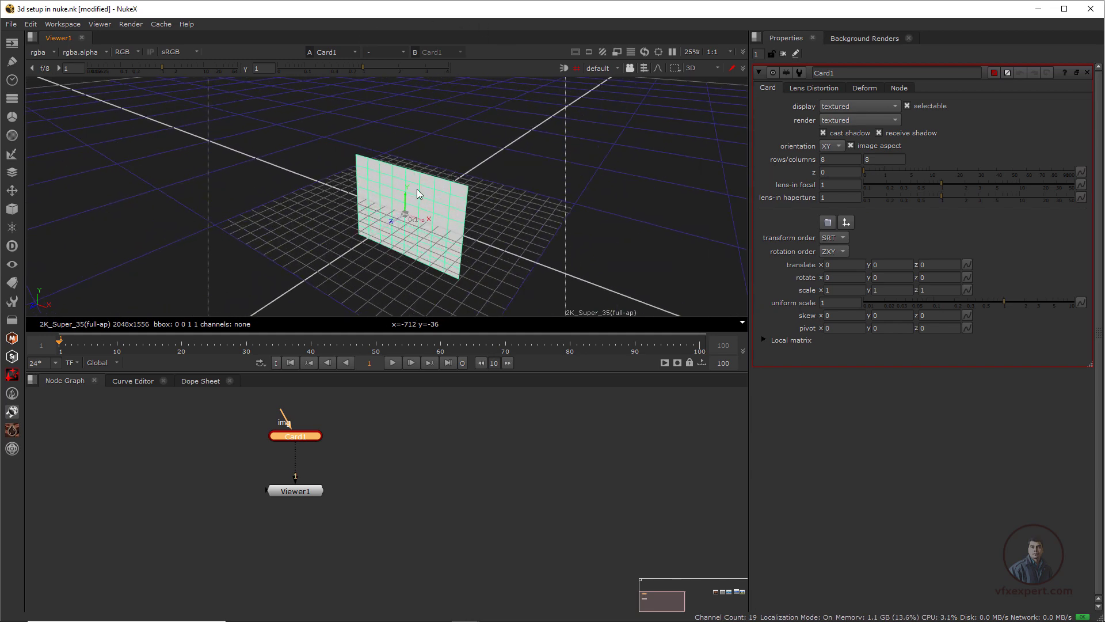
{"action": "left_click_drag", "start_coordinate": [419, 194], "coordinate": [378, 248], "text": "ctrl"}
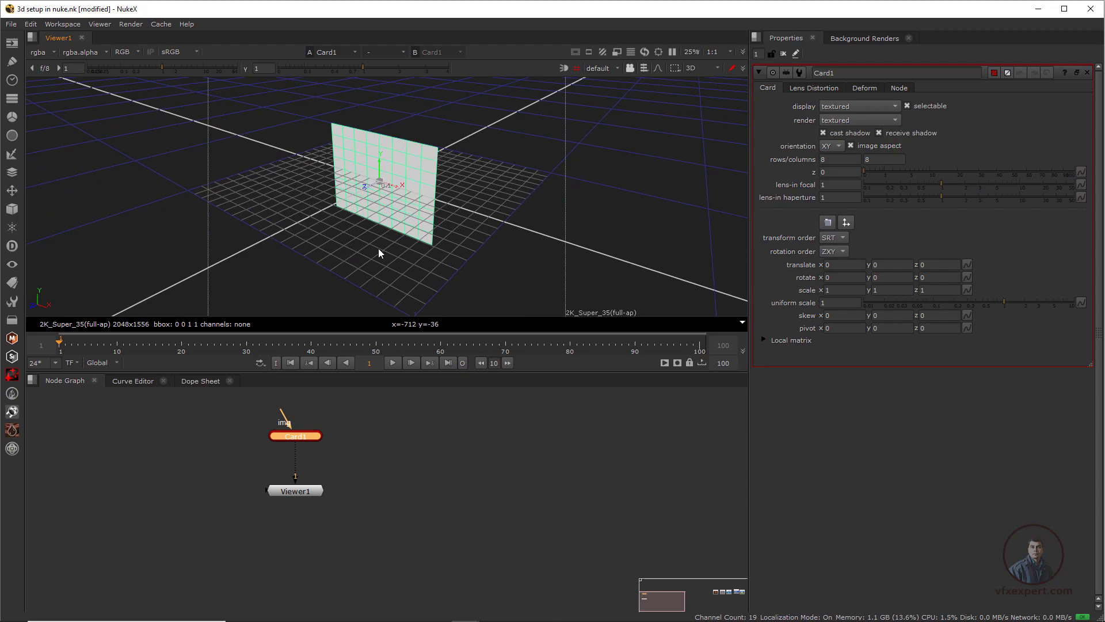
{"action": "left_click_drag", "start_coordinate": [447, 275], "coordinate": [454, 298], "text": "ctrl"}
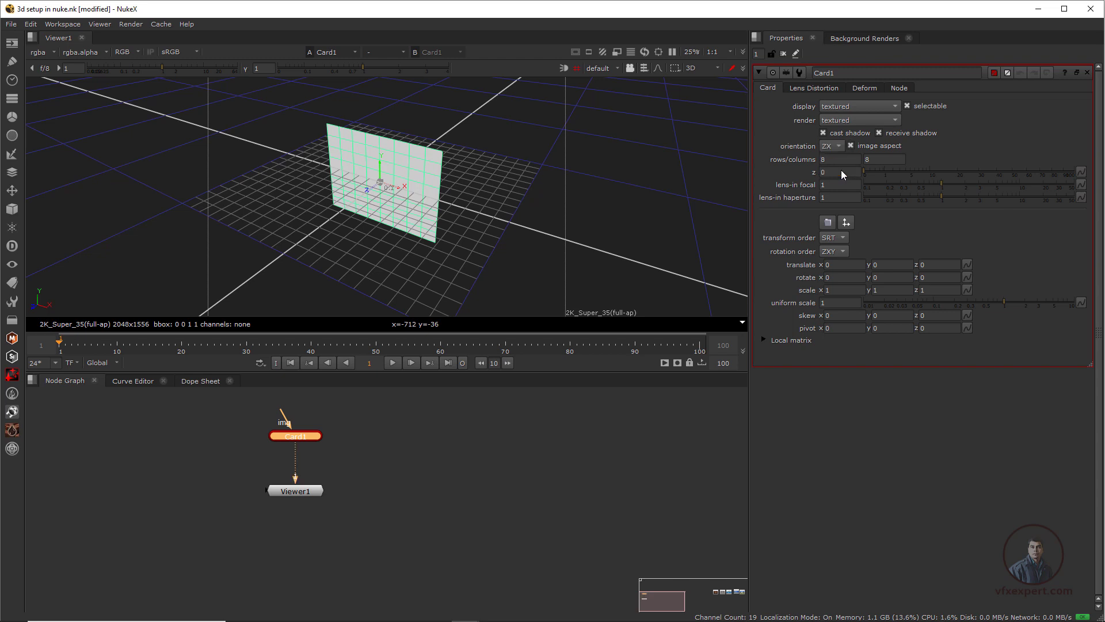
Try the ZX orientation on the card and switch it back to XY
{"action": "left_click", "coordinate": [841, 170]}
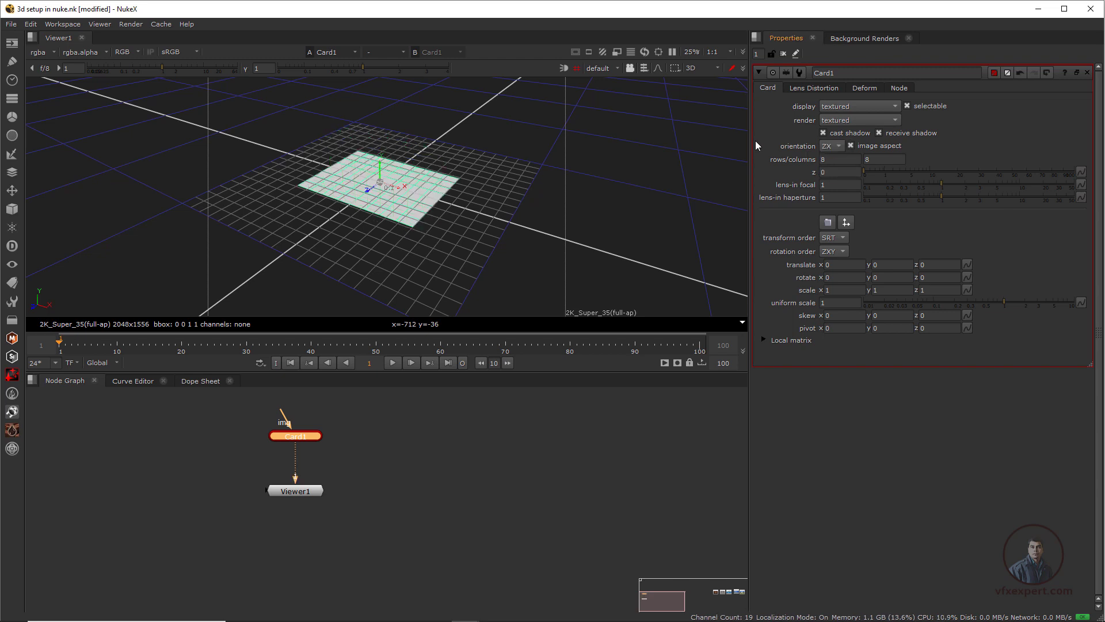
{"action": "left_click", "coordinate": [841, 122]}
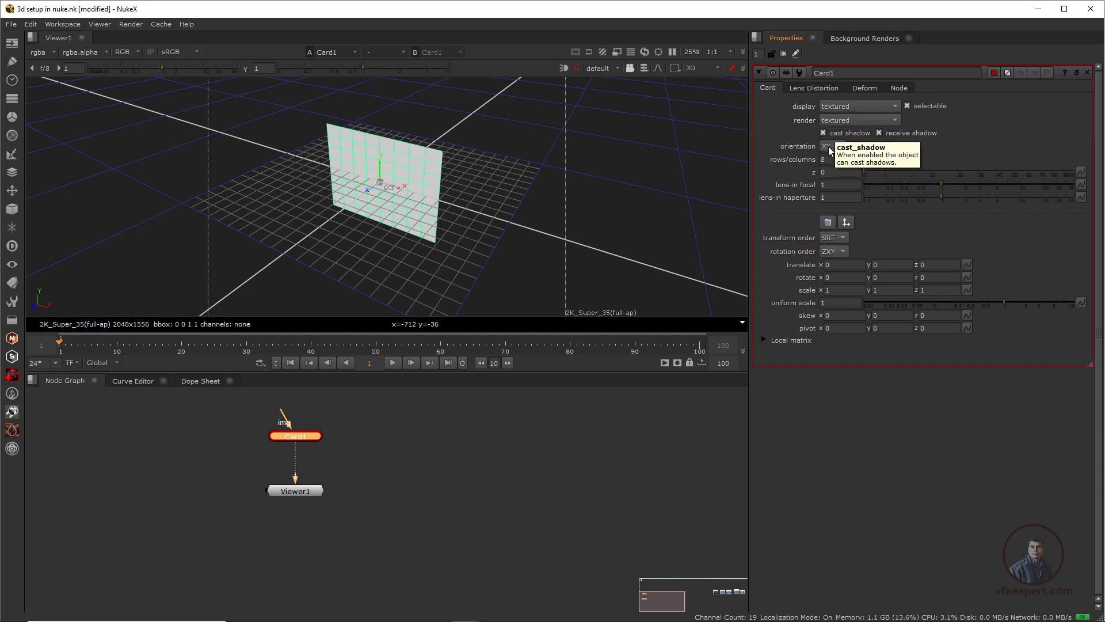
Set the card's rows and columns to 4 each
{"action": "left_click", "coordinate": [877, 159]}
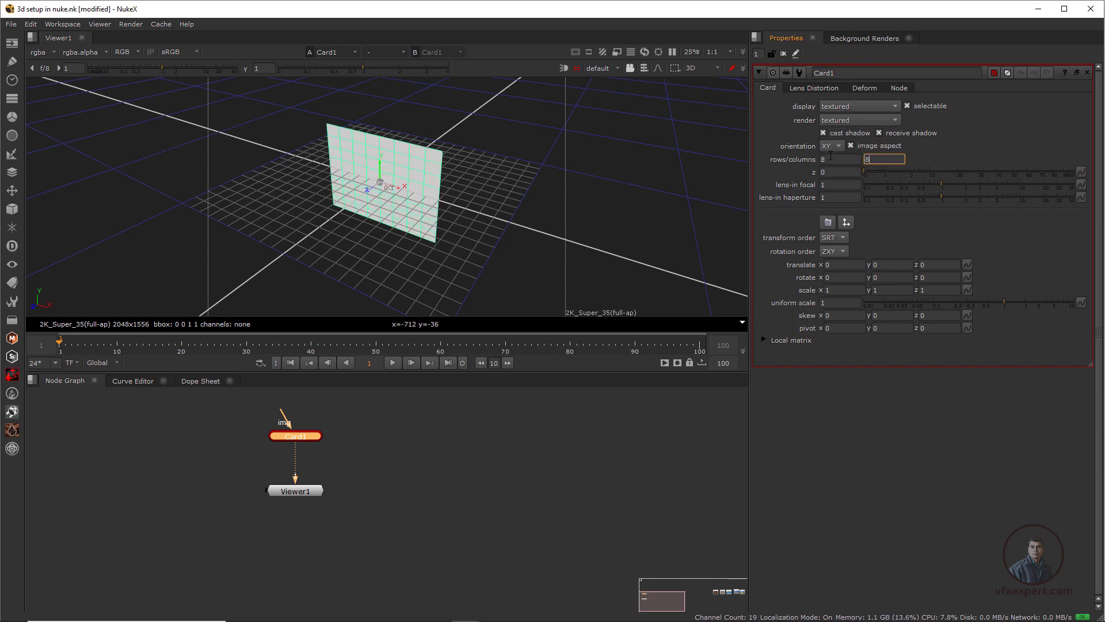
{"action": "left_click", "coordinate": [833, 160]}
{"action": "left_click", "coordinate": [873, 159]}
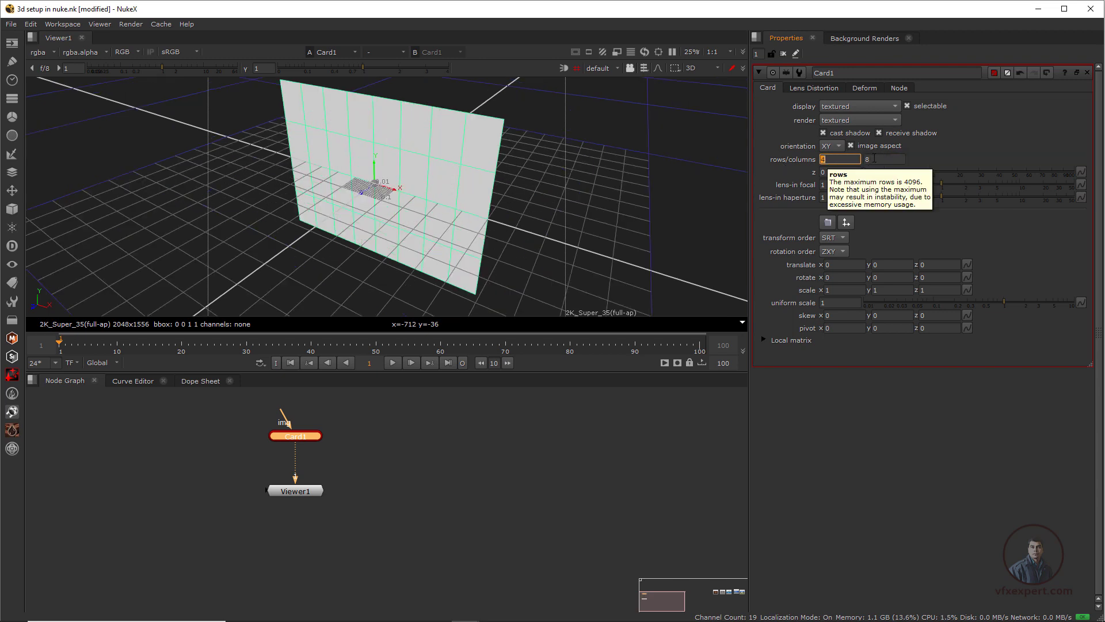
{"action": "left_click_drag", "start_coordinate": [877, 160], "coordinate": [794, 160]}
{"action": "type", "text": "4"}
{"action": "key", "text": "Return"}
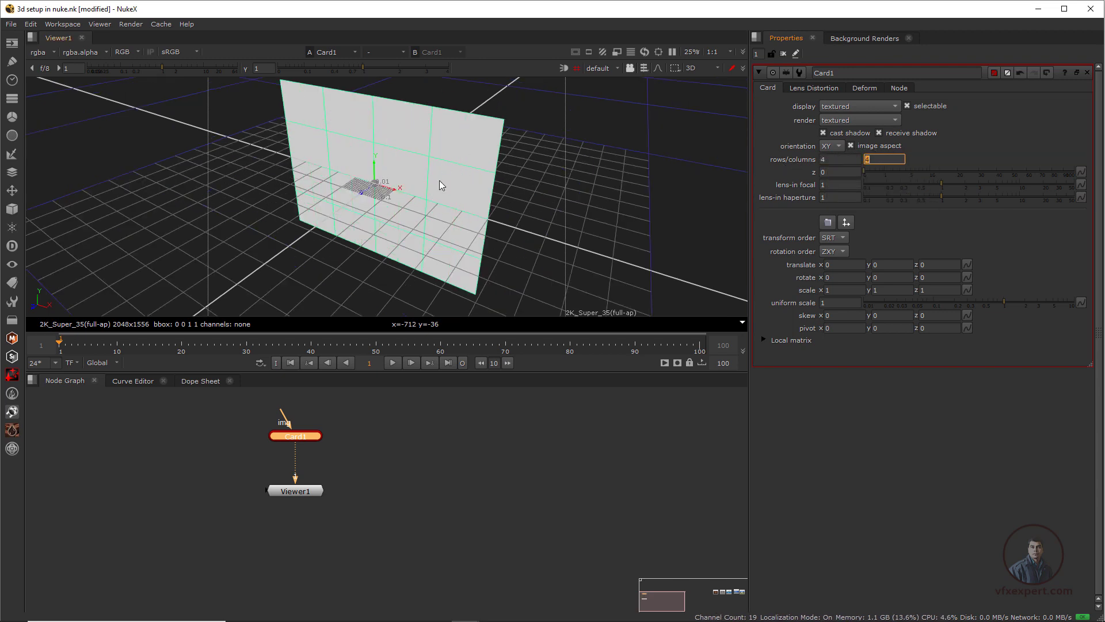
Move the card in the 3D view to about x 0.025, y 0.011, z -0.093
{"action": "left_click", "coordinate": [795, 258]}
{"action": "left_click_drag", "start_coordinate": [395, 188], "coordinate": [372, 164]}
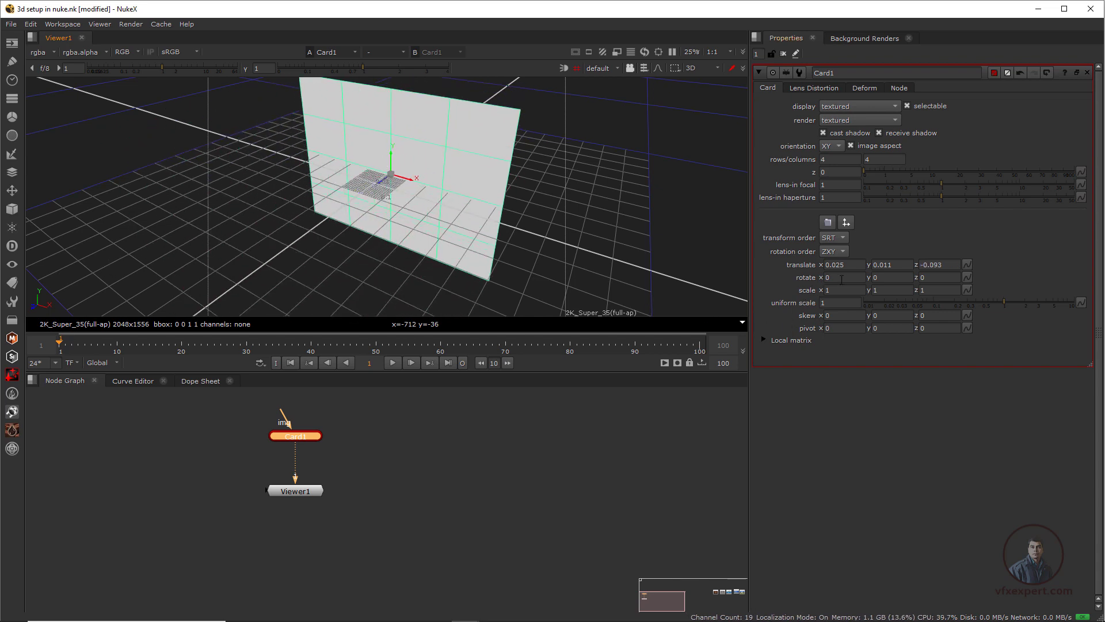
Try rotating the card freely around all three axes in the 3D view and reset its rotation to default
{"action": "left_click", "coordinate": [876, 276]}
{"action": "type", "text": ".0"}
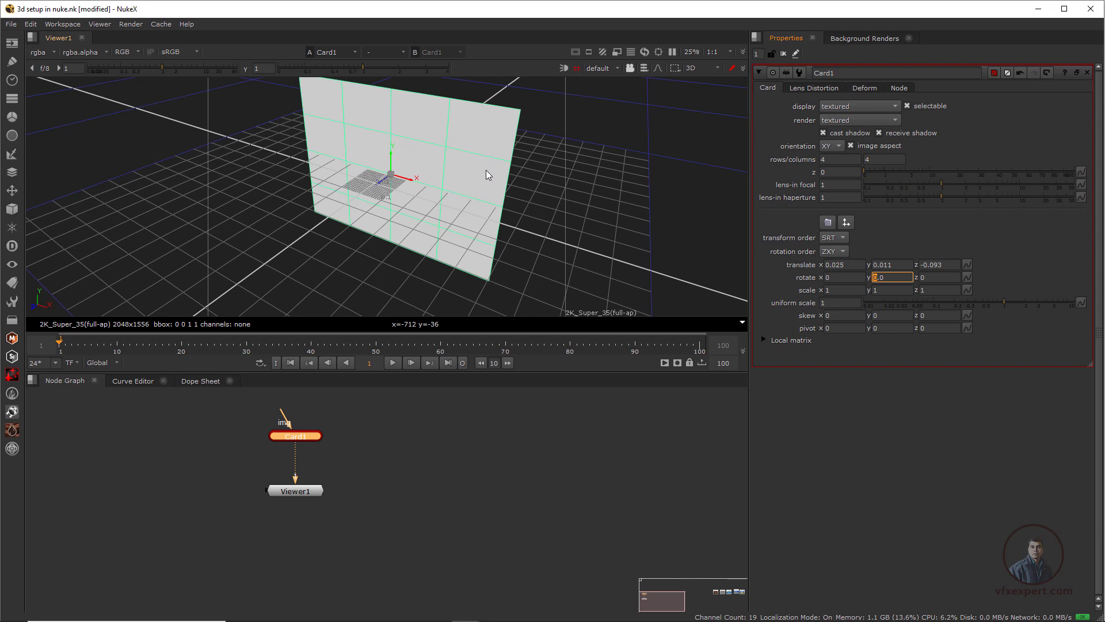
{"action": "mouse_move", "coordinate": [390, 189]}
{"action": "left_mouse_down", "text": "ctrl"}
{"action": "mouse_move", "coordinate": [405, 168]}
{"action": "mouse_move", "coordinate": [392, 196]}
{"action": "mouse_move", "coordinate": [401, 192]}
{"action": "mouse_move", "coordinate": [392, 186]}
{"action": "left_mouse_up", "text": "ctrl"}
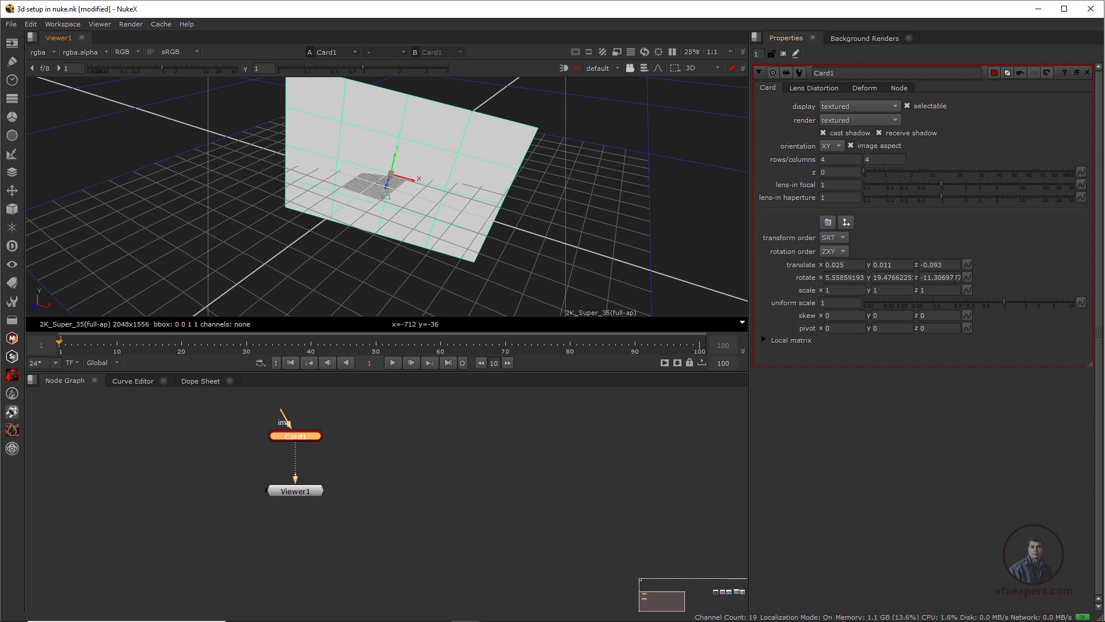
{"action": "left_click", "coordinate": [967, 268]}
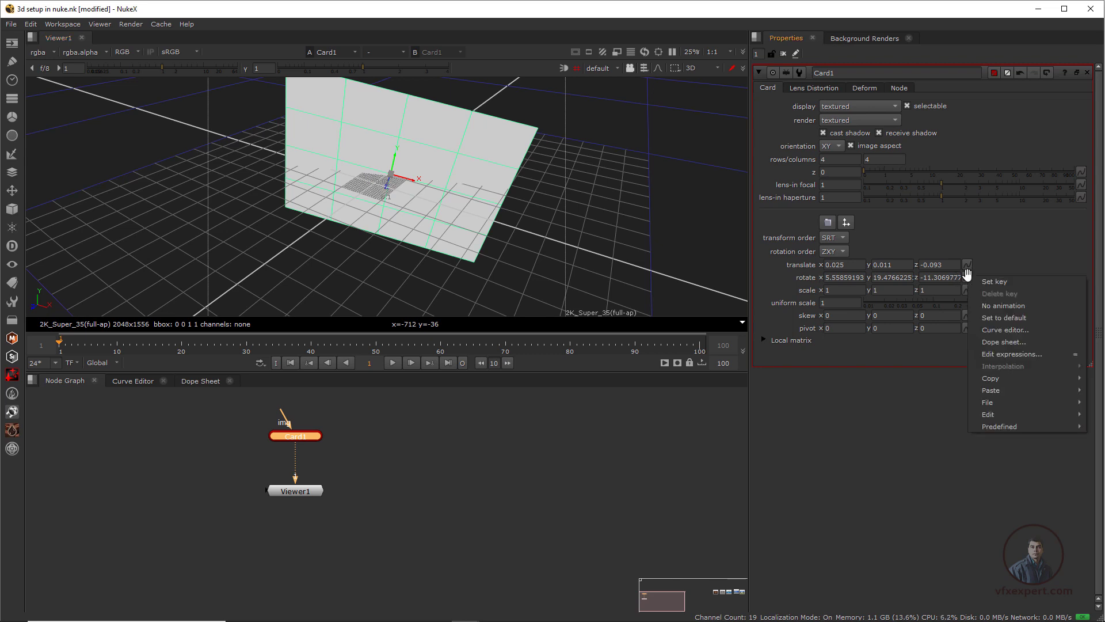
{"action": "left_click", "coordinate": [993, 319]}
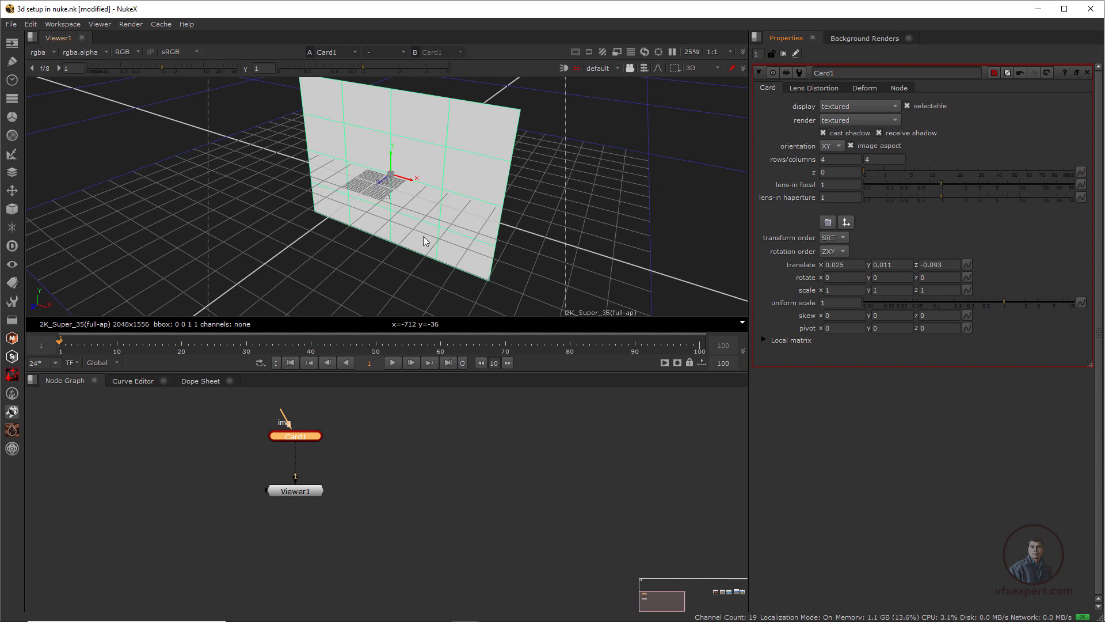
Scale the card to about x 1.41, y 1.54, z 1.11 in the 3D view and set its uniform scale to 1.02
{"action": "key", "text": "ctrl"}
{"action": "key", "text": "shift"}
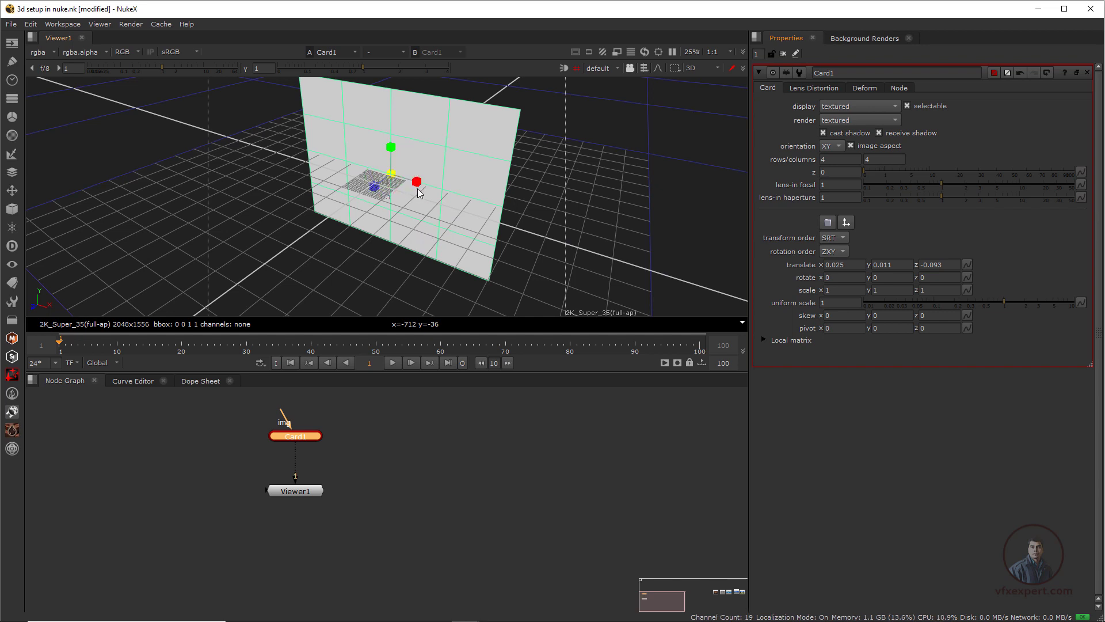
{"action": "left_click_drag", "start_coordinate": [419, 184], "coordinate": [396, 175], "text": "ctrl+shift"}
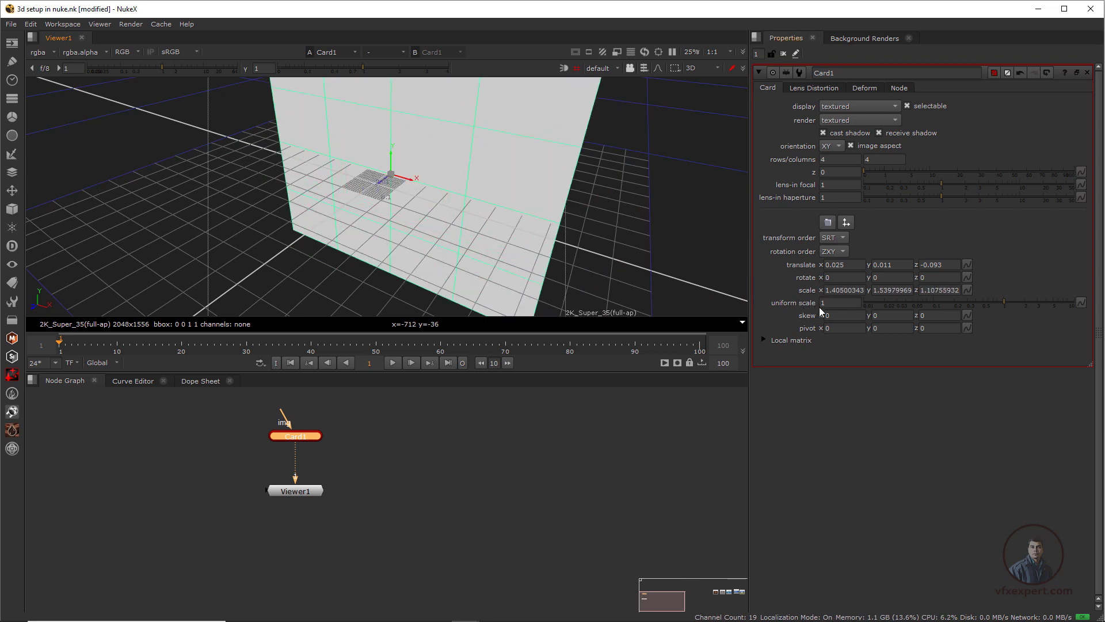
{"action": "left_click_drag", "start_coordinate": [1003, 303], "coordinate": [1005, 304]}
Reset the card's x, y and z scale to default
{"action": "left_click", "coordinate": [892, 290]}
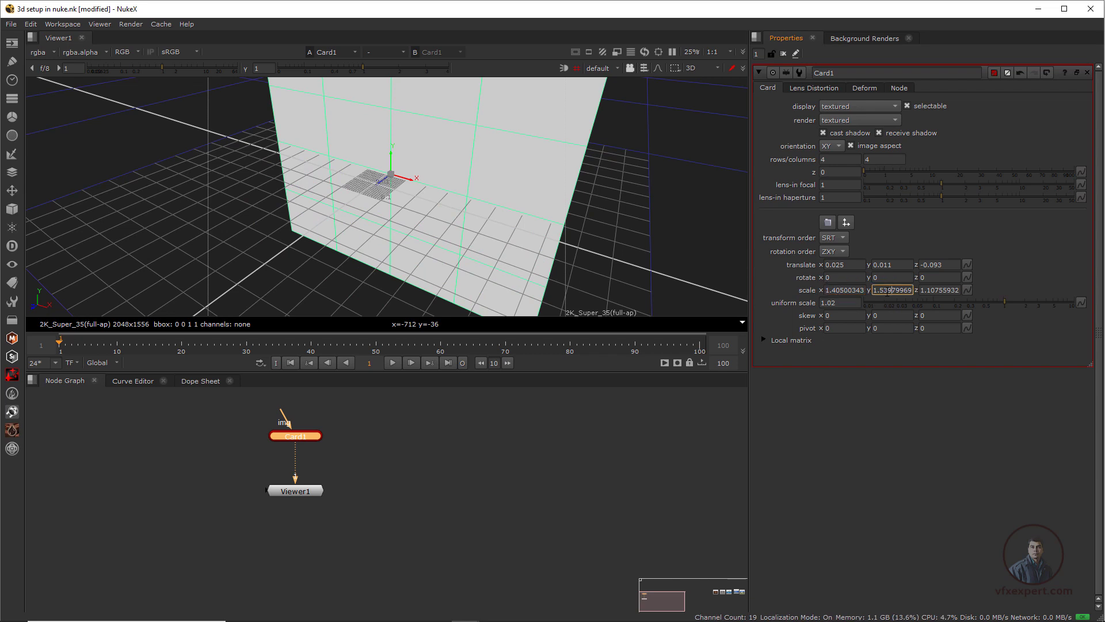
{"action": "left_click", "coordinate": [825, 291]}
{"action": "left_click", "coordinate": [892, 290]}
{"action": "left_click", "coordinate": [967, 290]}
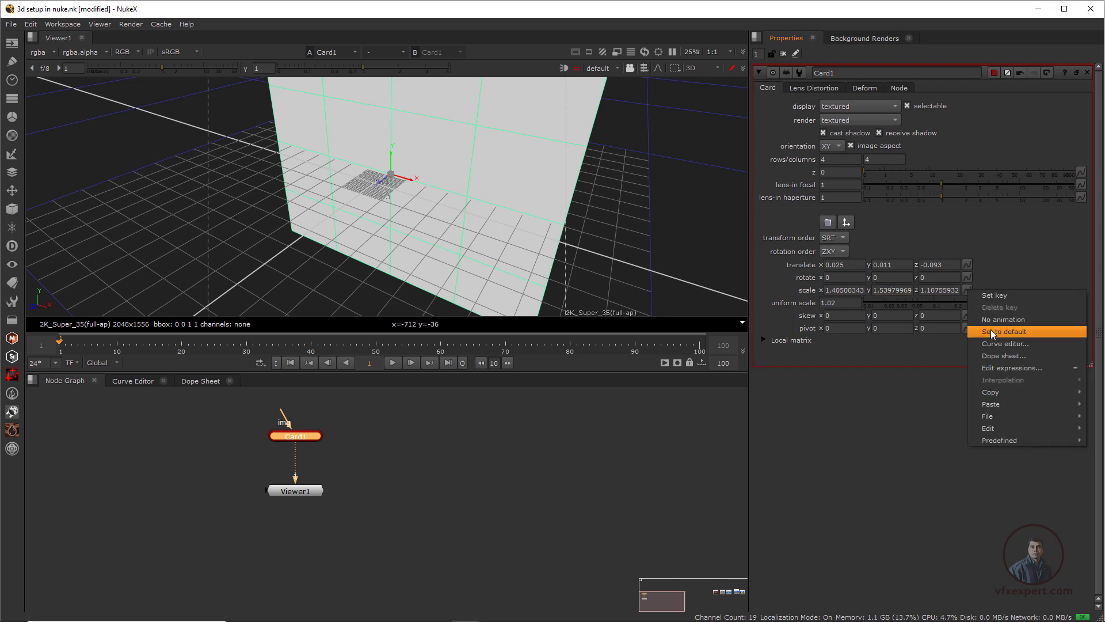
{"action": "left_click", "coordinate": [998, 334]}
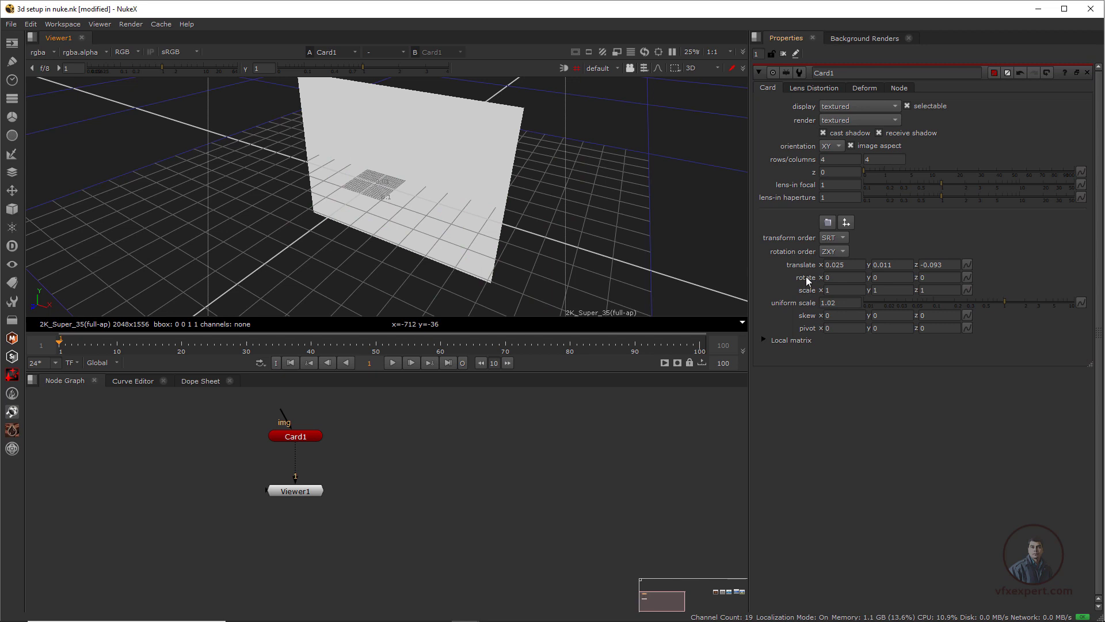
{"action": "scroll", "coordinate": [404, 212], "scroll_direction": "down", "scroll_amount": 4}
{"action": "scroll", "coordinate": [407, 212], "scroll_direction": "up", "scroll_amount": 3}
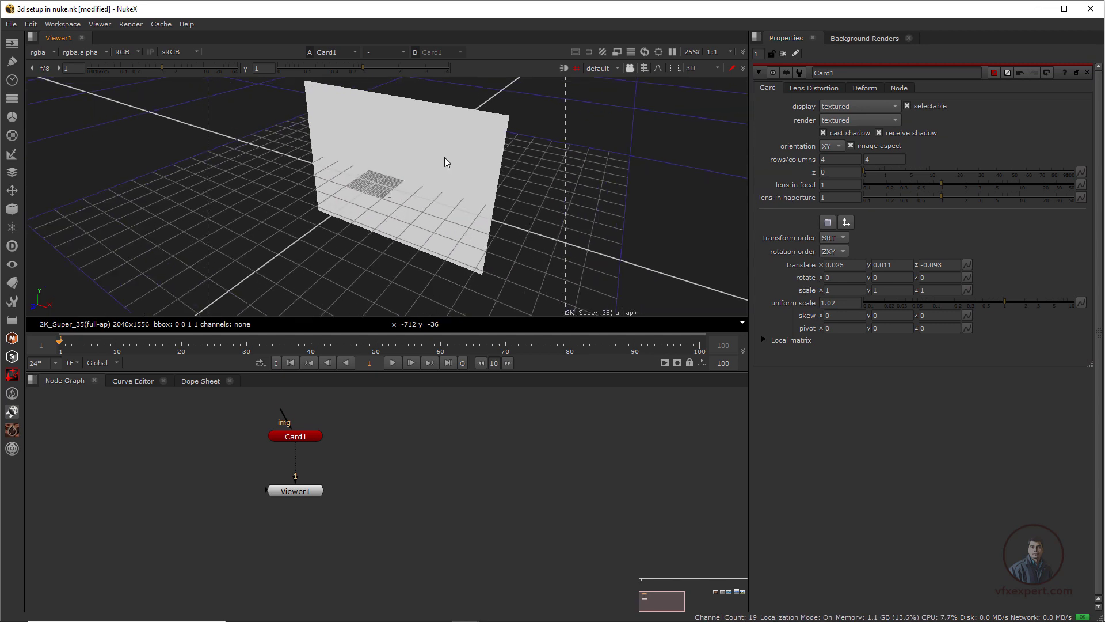
{"action": "left_click", "coordinate": [444, 157]}
{"action": "middle_click_drag", "start_coordinate": [296, 428], "coordinate": [303, 446]}
{"action": "mouse_move", "coordinate": [286, 431]}
{"action": "left_mouse_down"}
{"action": "mouse_move", "coordinate": [362, 407]}
{"action": "mouse_move", "coordinate": [304, 424]}
{"action": "mouse_move", "coordinate": [295, 413]}
{"action": "left_mouse_up"}
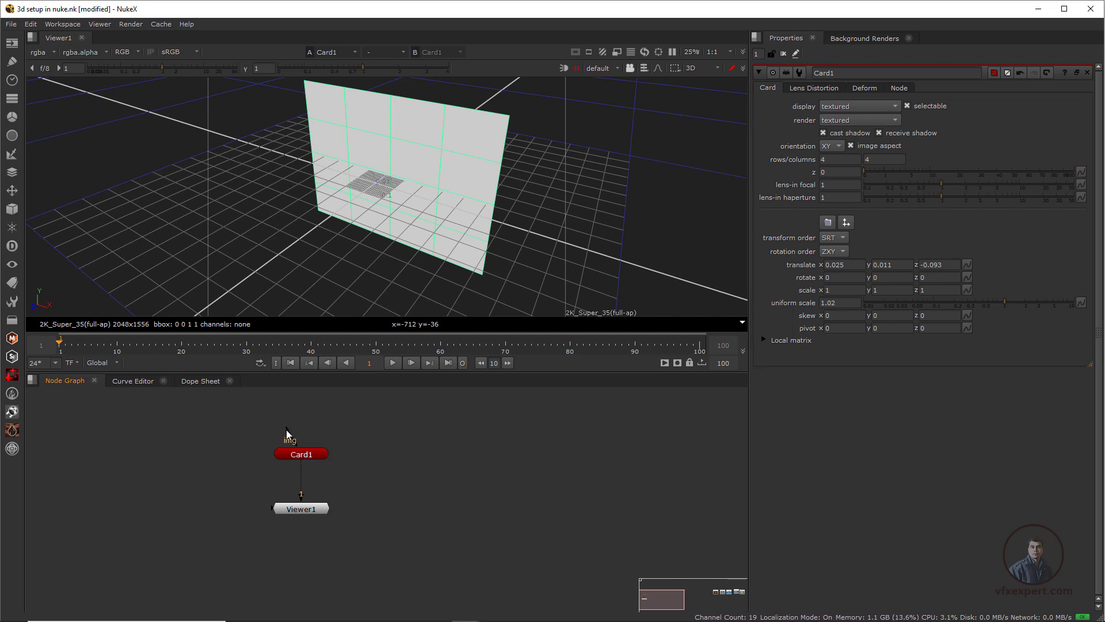
{"action": "left_click_drag", "start_coordinate": [286, 430], "coordinate": [297, 409]}
Move the wood-texture Read4 node above Card1 and connect it to the card's img input
{"action": "scroll", "coordinate": [436, 441], "scroll_direction": "down", "scroll_amount": 3}
{"action": "middle_click_drag", "start_coordinate": [493, 450], "coordinate": [261, 487]}
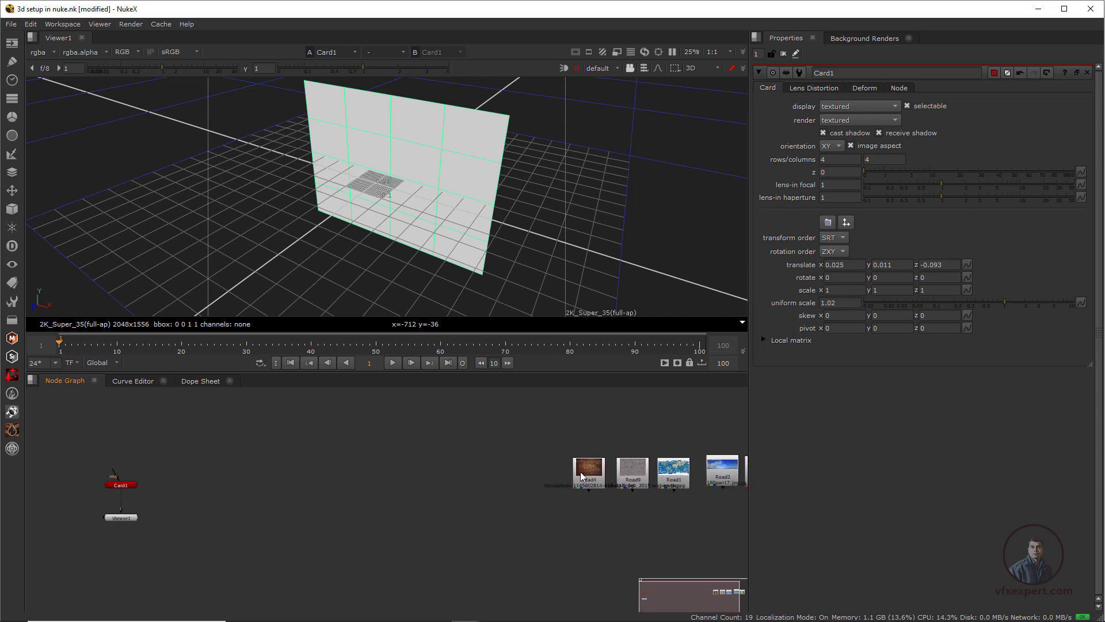
{"action": "left_click_drag", "start_coordinate": [581, 472], "coordinate": [195, 459]}
{"action": "middle_click_drag", "start_coordinate": [251, 476], "coordinate": [410, 455]}
{"action": "scroll", "coordinate": [409, 454], "scroll_direction": "up", "scroll_amount": 3}
{"action": "left_click_drag", "start_coordinate": [412, 450], "coordinate": [282, 421]}
{"action": "middle_click_drag", "start_coordinate": [344, 493], "coordinate": [358, 528]}
{"action": "left_click_drag", "start_coordinate": [312, 461], "coordinate": [318, 435]}
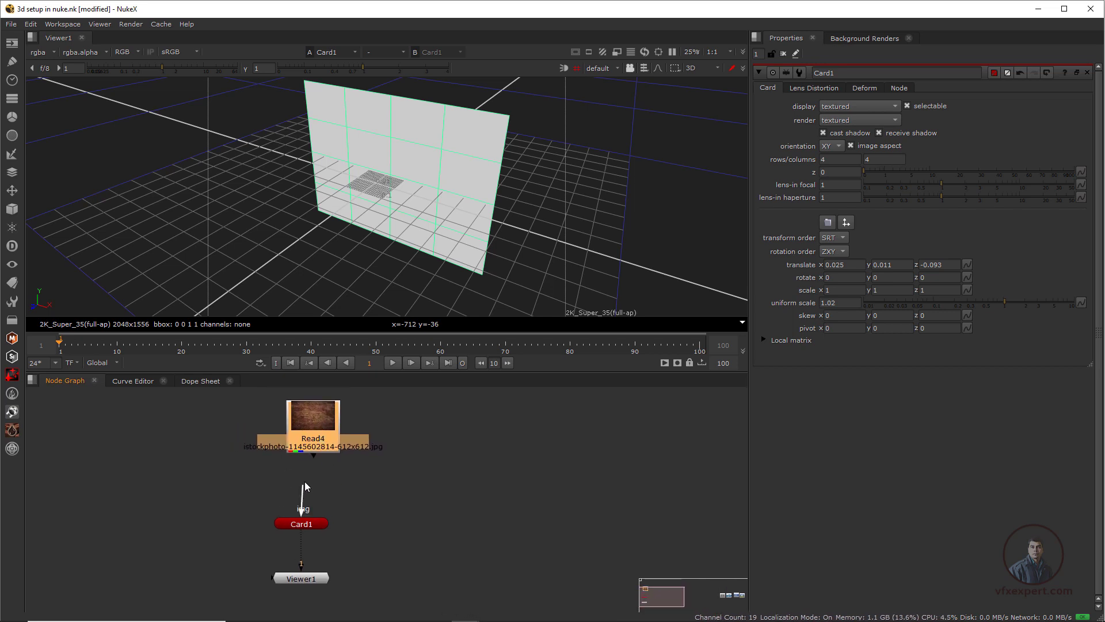
{"action": "left_click_drag", "start_coordinate": [305, 486], "coordinate": [308, 436]}
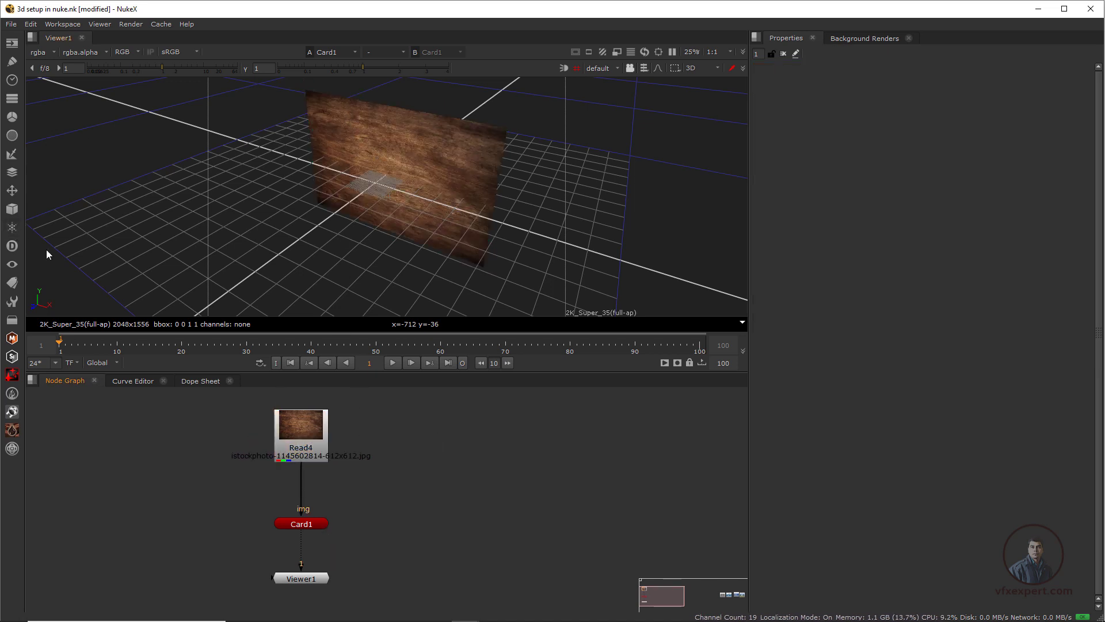
Add a Sphere geometry node to the node graph
{"action": "left_click", "coordinate": [16, 209]}
{"action": "mouse_move", "coordinate": [36, 228]}
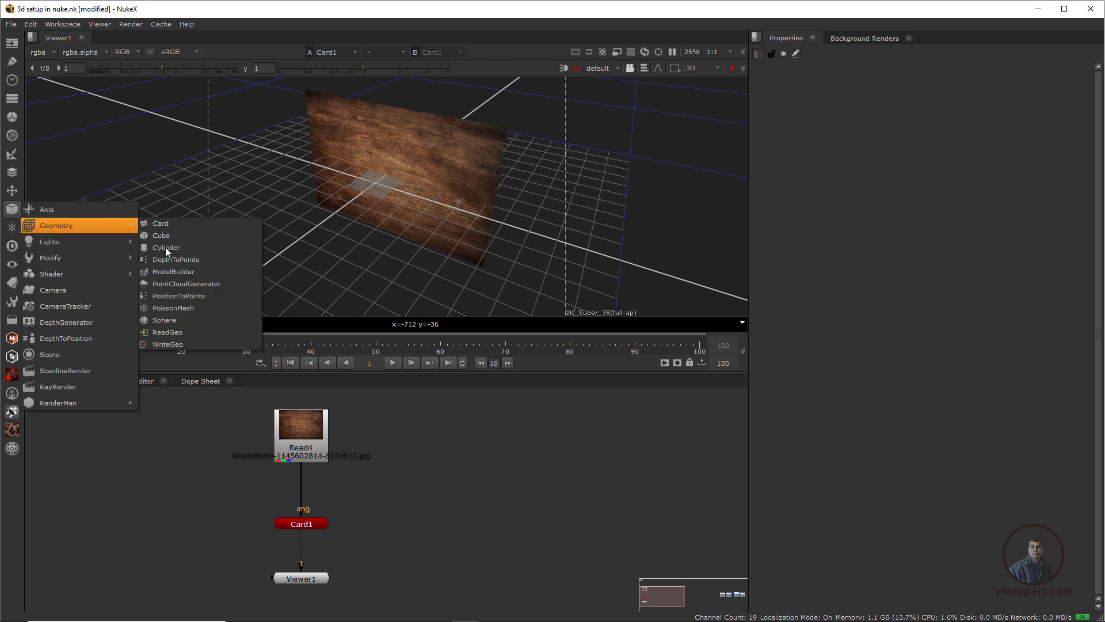
{"action": "left_click", "coordinate": [166, 320]}
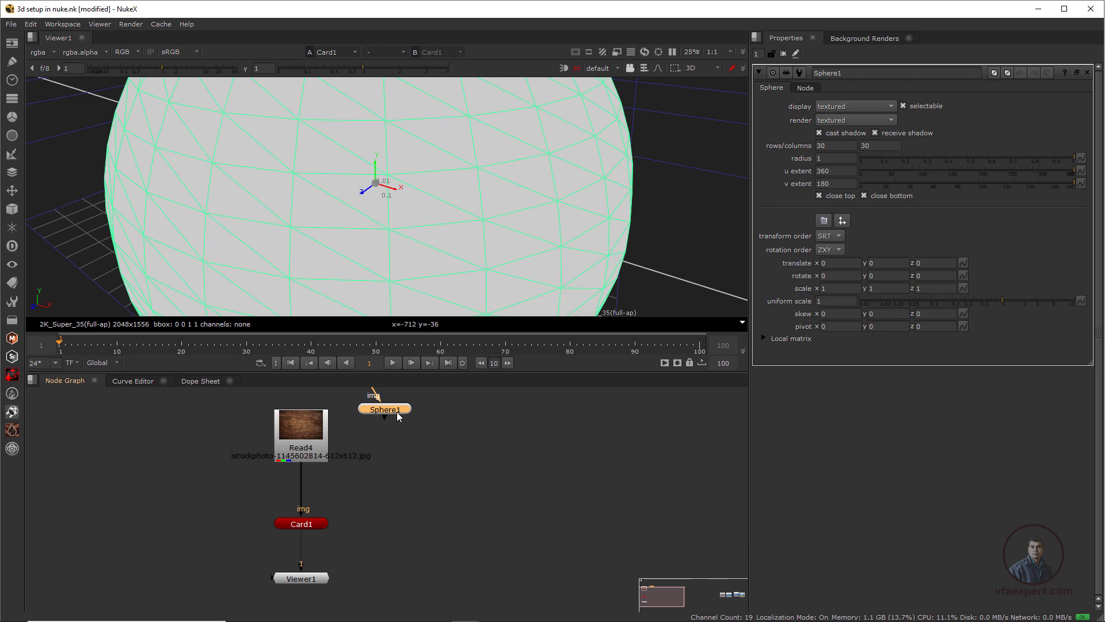
Place the Sphere1 node to the right of the Read4 node and move the sphere to about x 1.61 in the 3D view
{"action": "left_click", "coordinate": [420, 471]}
{"action": "scroll", "coordinate": [414, 264], "scroll_direction": "down", "scroll_amount": 5}
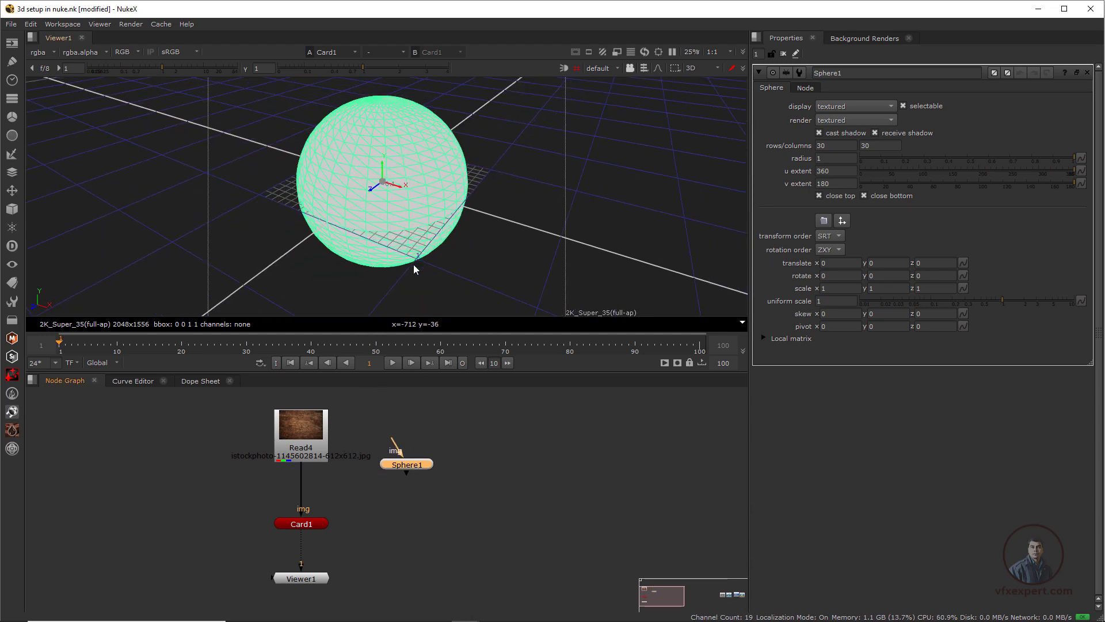
{"action": "scroll", "coordinate": [413, 265], "scroll_direction": "down", "scroll_amount": 1}
{"action": "left_click_drag", "start_coordinate": [404, 187], "coordinate": [511, 240]}
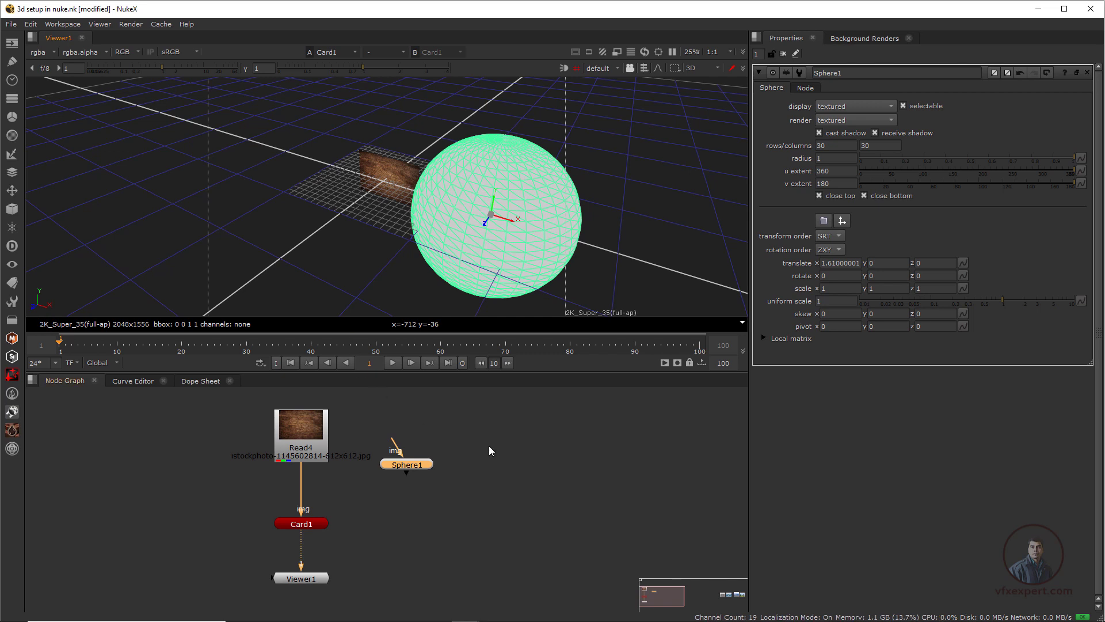
Move the earth.jpg Read1 node above Sphere1 and connect it to the sphere's img input
{"action": "scroll", "coordinate": [489, 448], "scroll_direction": "down", "scroll_amount": 1}
{"action": "scroll", "coordinate": [481, 468], "scroll_direction": "down", "scroll_amount": 4}
{"action": "middle_click_drag", "start_coordinate": [617, 440], "coordinate": [436, 474]}
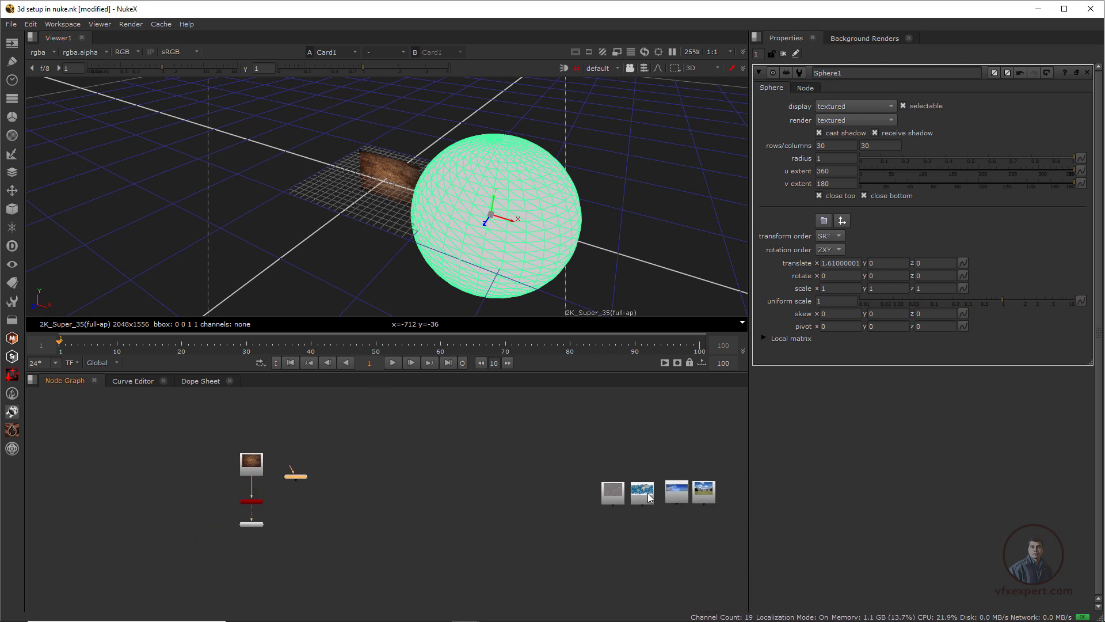
{"action": "left_click_drag", "start_coordinate": [649, 498], "coordinate": [304, 461]}
{"action": "scroll", "coordinate": [295, 463], "scroll_direction": "up", "scroll_amount": 4}
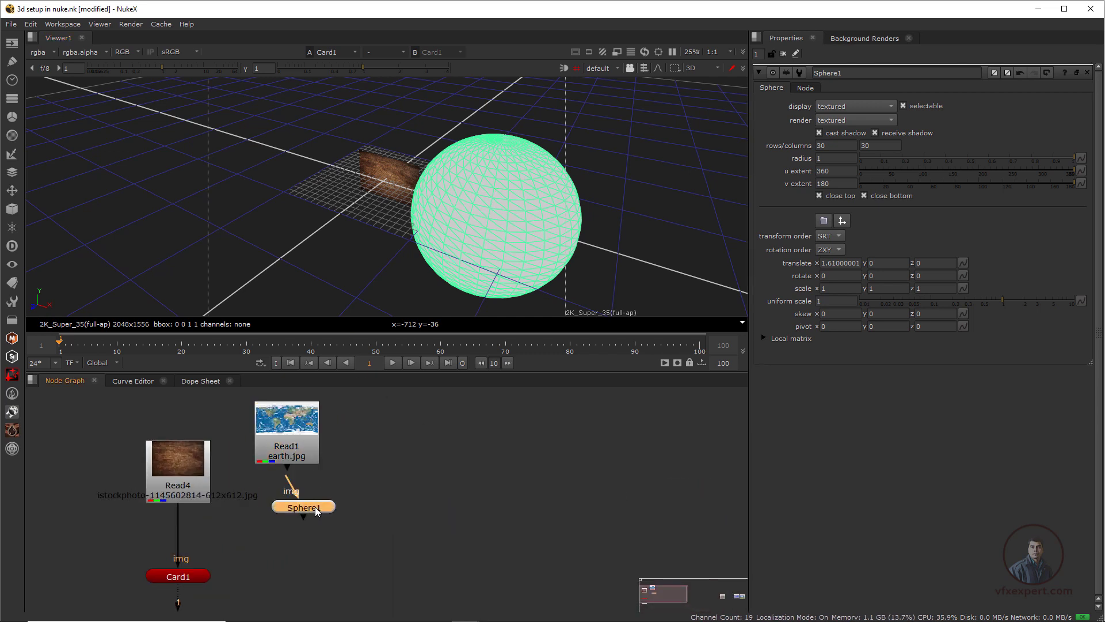
{"action": "left_click_drag", "start_coordinate": [316, 508], "coordinate": [297, 522]}
{"action": "left_click_drag", "start_coordinate": [290, 471], "coordinate": [289, 481]}
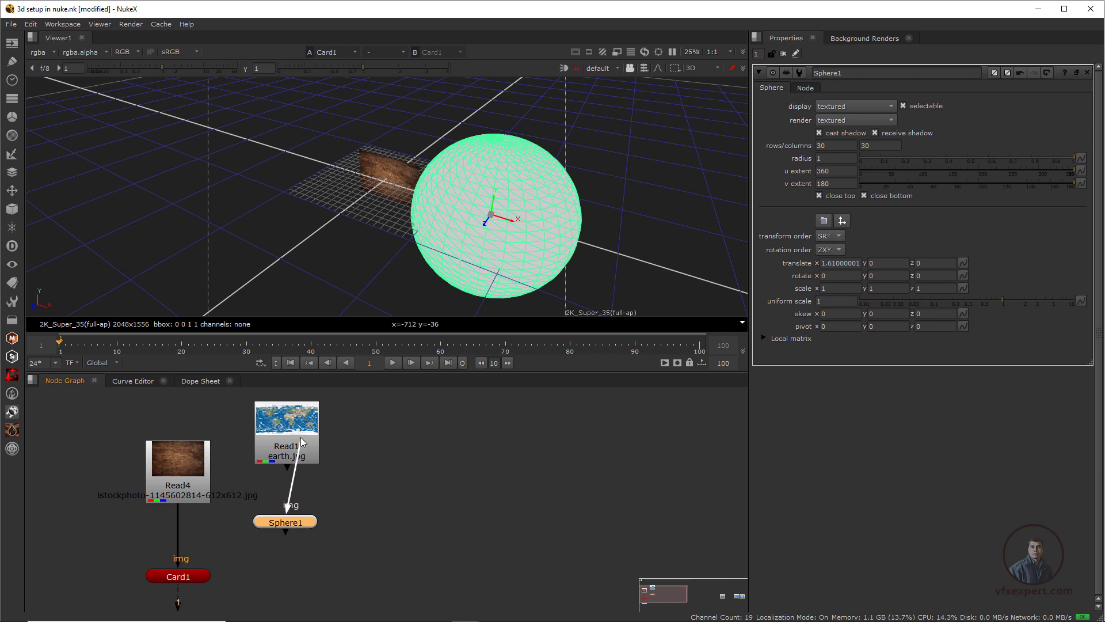
{"action": "left_click_drag", "start_coordinate": [300, 437], "coordinate": [274, 426]}
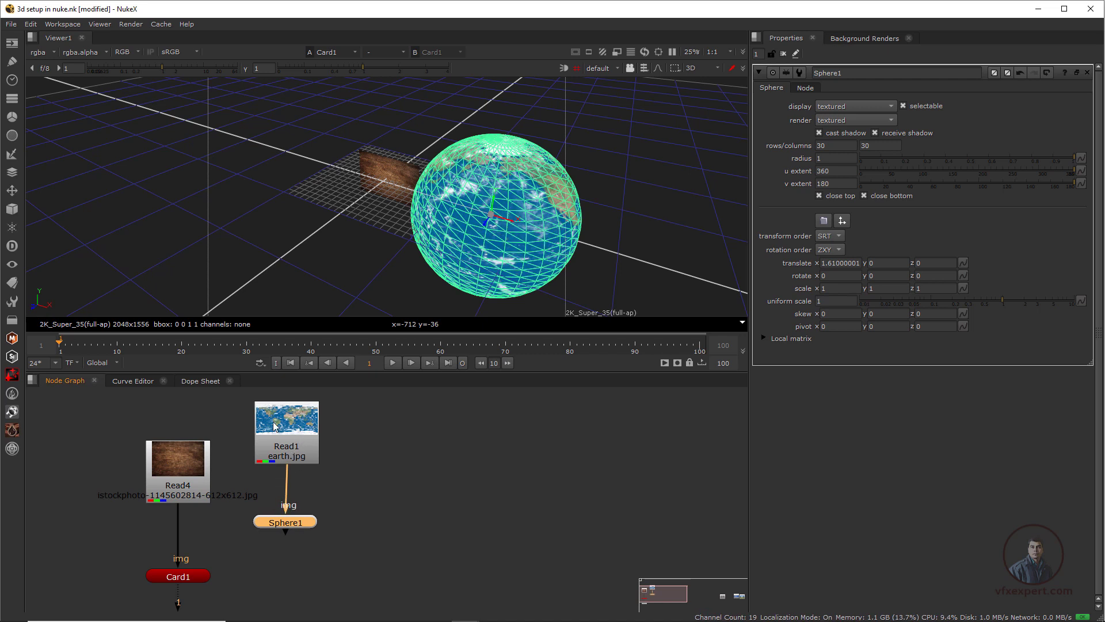
{"action": "left_click", "coordinate": [601, 235]}
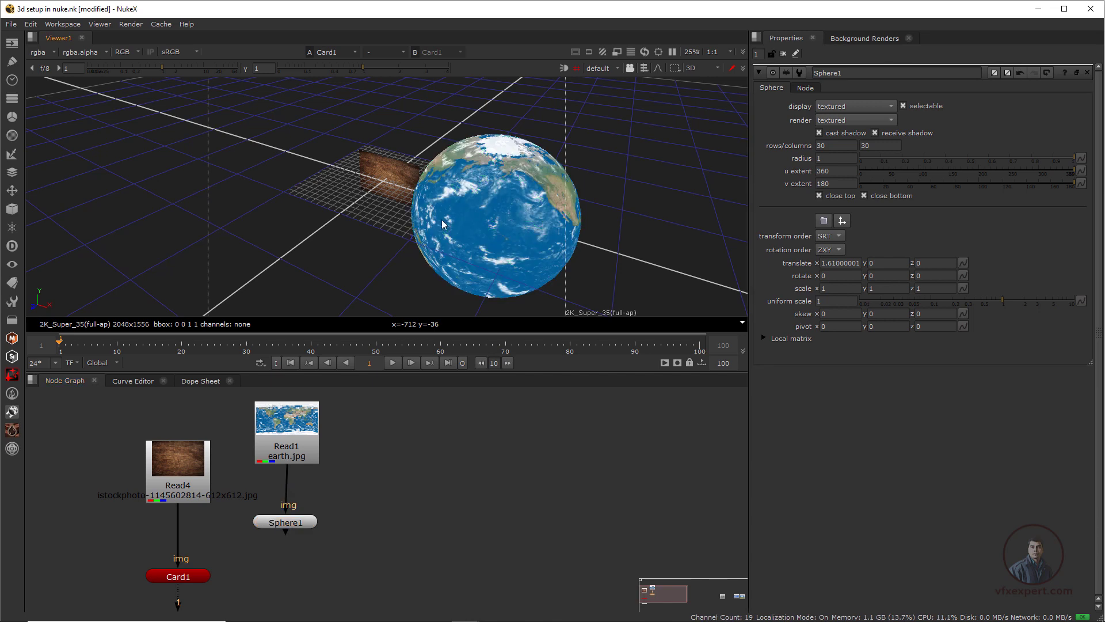
Reduce the sphere's radius to 0.49 and move it to x 1.12 in the 3D view
{"action": "scroll", "coordinate": [455, 236], "scroll_direction": "down", "scroll_amount": 2}
{"action": "scroll", "coordinate": [465, 244], "scroll_direction": "up", "scroll_amount": 4}
{"action": "middle_click_drag", "start_coordinate": [485, 246], "coordinate": [459, 245]}
{"action": "left_click", "coordinate": [298, 523]}
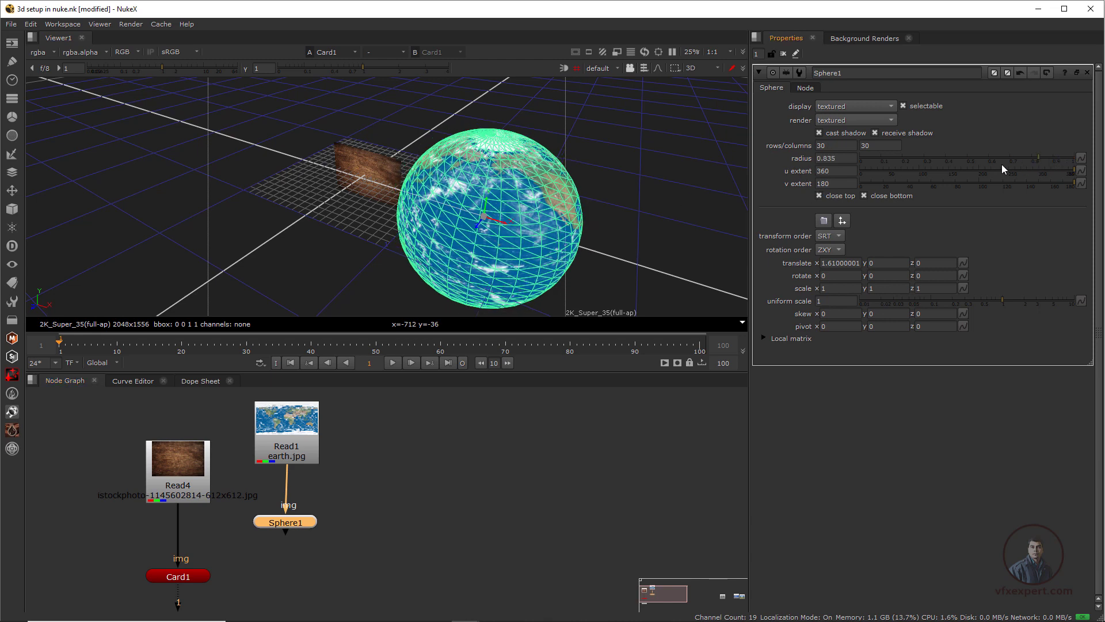
{"action": "left_click_drag", "start_coordinate": [1061, 164], "coordinate": [967, 172]}
{"action": "left_click_drag", "start_coordinate": [507, 224], "coordinate": [465, 211]}
{"action": "scroll", "coordinate": [398, 253], "scroll_direction": "up", "scroll_amount": 4}
{"action": "middle_click_drag", "start_coordinate": [398, 248], "coordinate": [323, 262]}
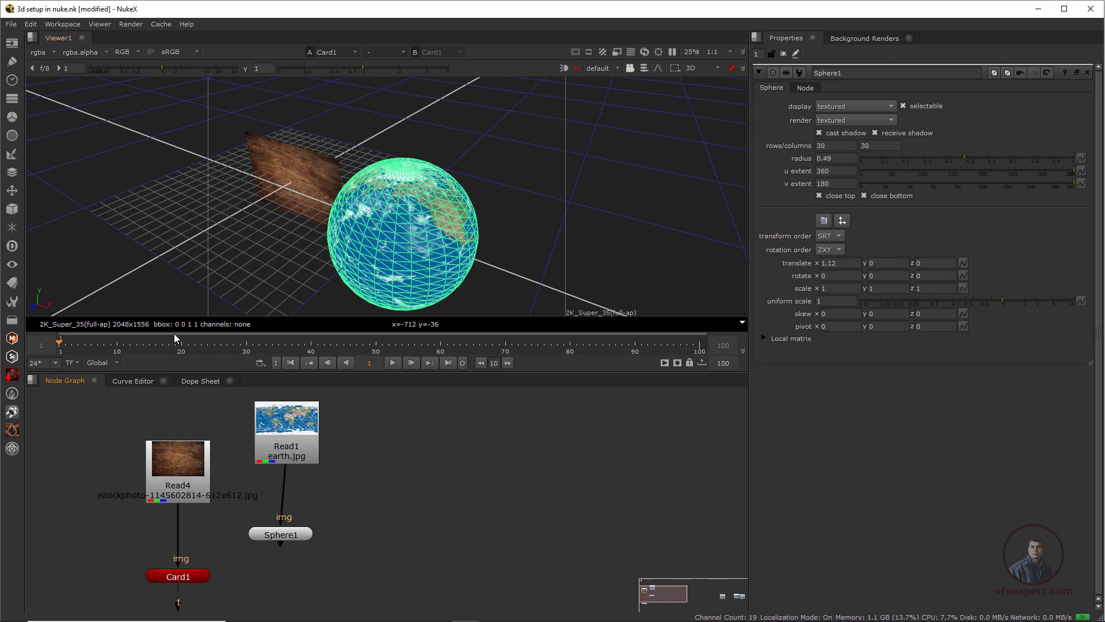
Add a Cylinder geometry node and place it to the right of the sphere's nodes in the node graph
{"action": "left_click", "coordinate": [12, 208]}
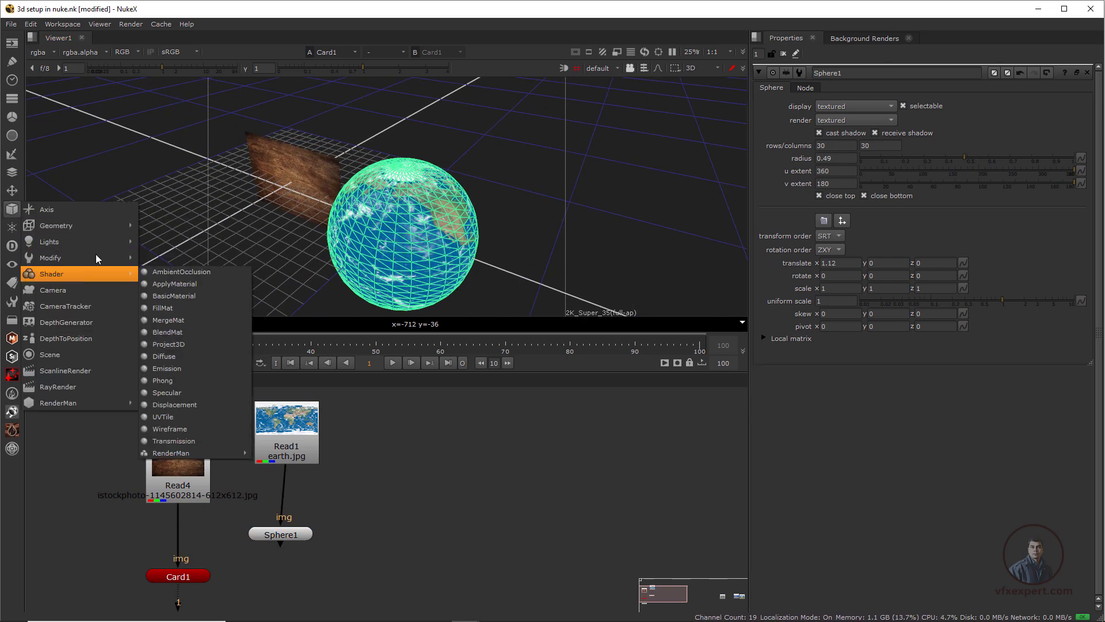
{"action": "mouse_move", "coordinate": [87, 225]}
{"action": "left_click", "coordinate": [175, 248]}
{"action": "left_click_drag", "start_coordinate": [354, 517], "coordinate": [407, 475]}
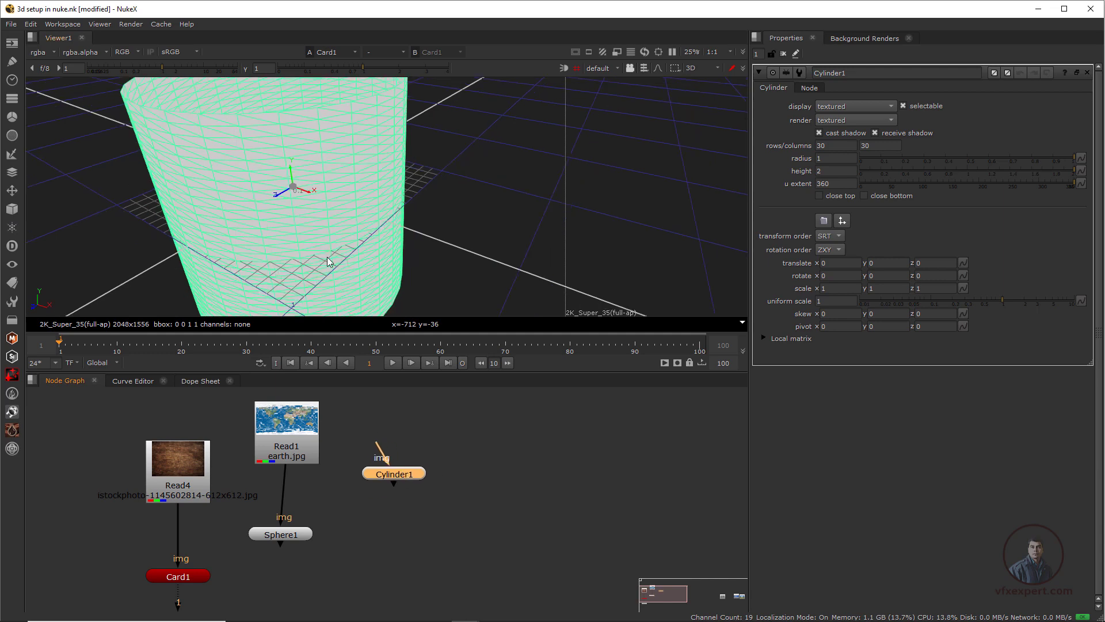
{"action": "scroll", "coordinate": [327, 257], "scroll_direction": "down", "scroll_amount": 5}
Move the stone-wall texture Read9 node above Cylinder1 and connect it to the cylinder's img input
{"action": "scroll", "coordinate": [371, 479], "scroll_direction": "down", "scroll_amount": 3}
{"action": "middle_click_drag", "start_coordinate": [542, 472], "coordinate": [329, 481]}
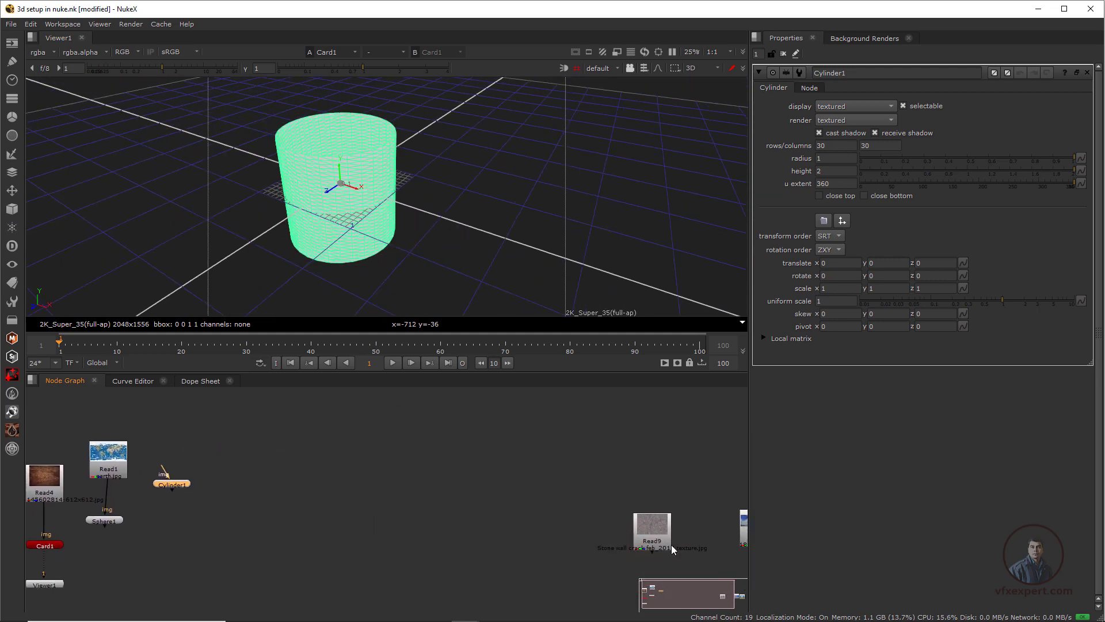
{"action": "left_click_drag", "start_coordinate": [658, 535], "coordinate": [172, 447]}
{"action": "scroll", "coordinate": [192, 507], "scroll_direction": "up", "scroll_amount": 3}
{"action": "middle_click_drag", "start_coordinate": [191, 509], "coordinate": [287, 537]}
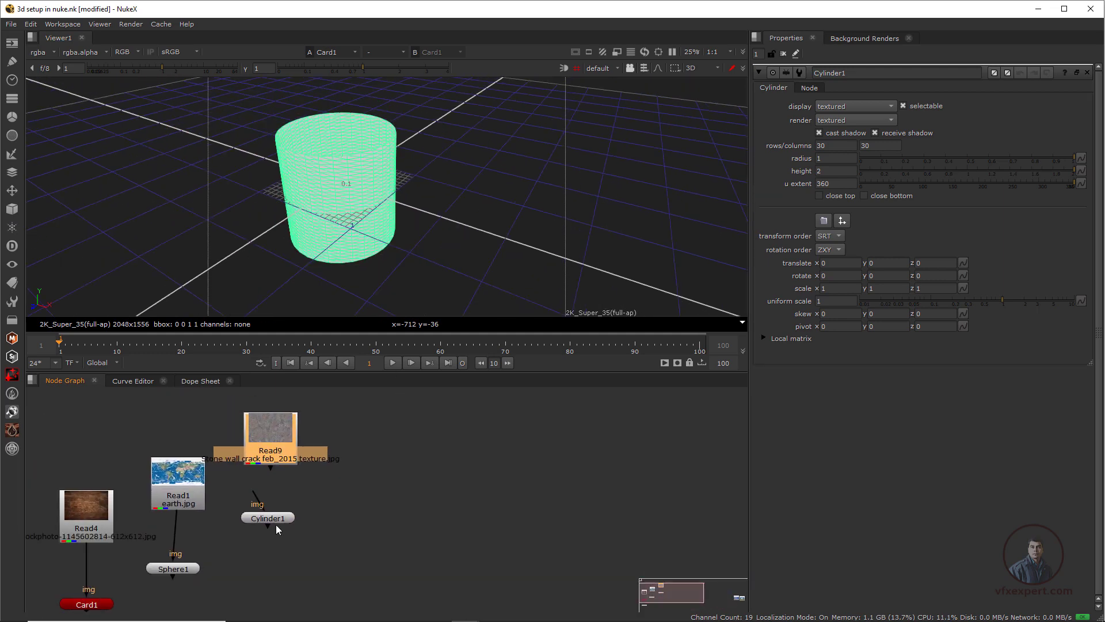
{"action": "left_click_drag", "start_coordinate": [266, 517], "coordinate": [269, 482]}
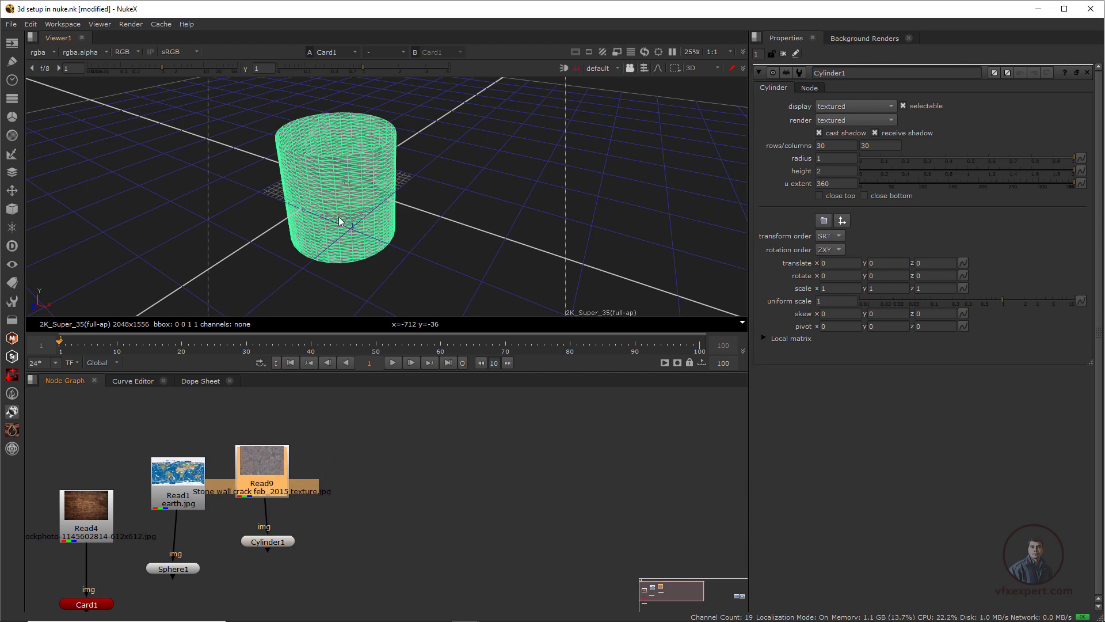
{"action": "scroll", "coordinate": [339, 228], "scroll_direction": "down", "scroll_amount": 3}
Move the cylinder to about x 2.11 in the 3D view and set its radius to 0.68
{"action": "left_click", "coordinate": [274, 539]}
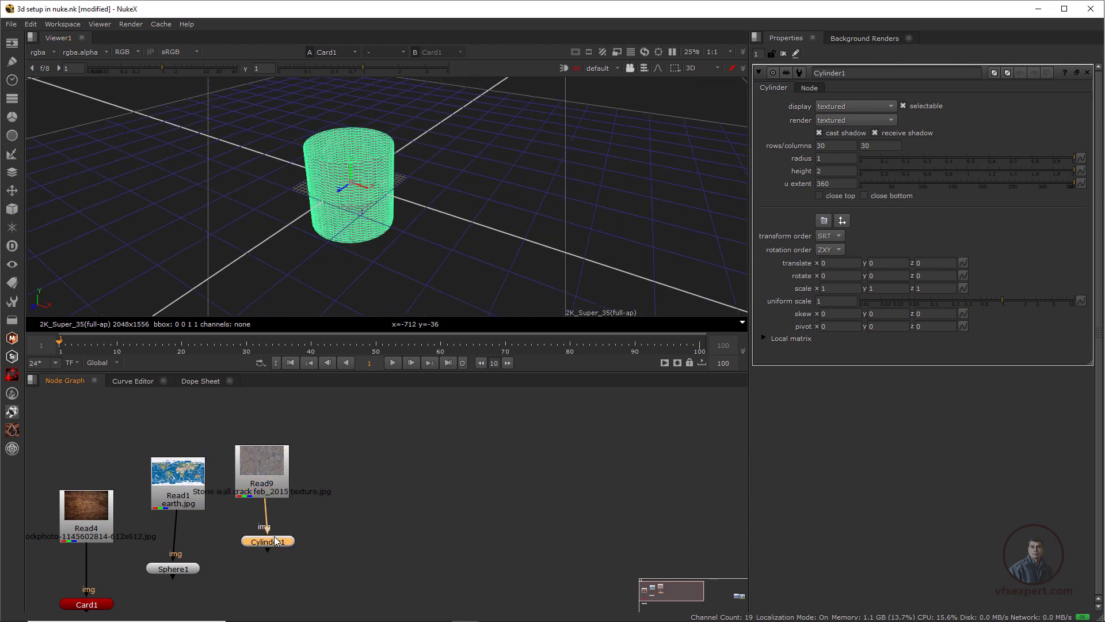
{"action": "left_click_drag", "start_coordinate": [371, 204], "coordinate": [458, 234]}
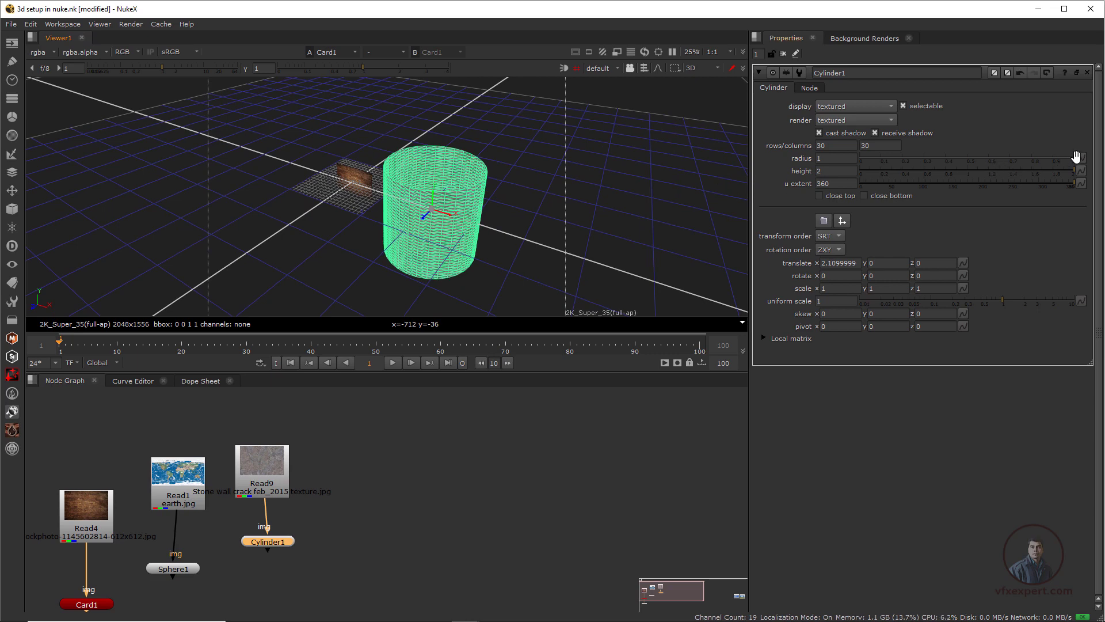
{"action": "left_click_drag", "start_coordinate": [1075, 157], "coordinate": [1005, 168]}
{"action": "left_click", "coordinate": [453, 276]}
{"action": "scroll", "coordinate": [459, 232], "scroll_direction": "up", "scroll_amount": 3}
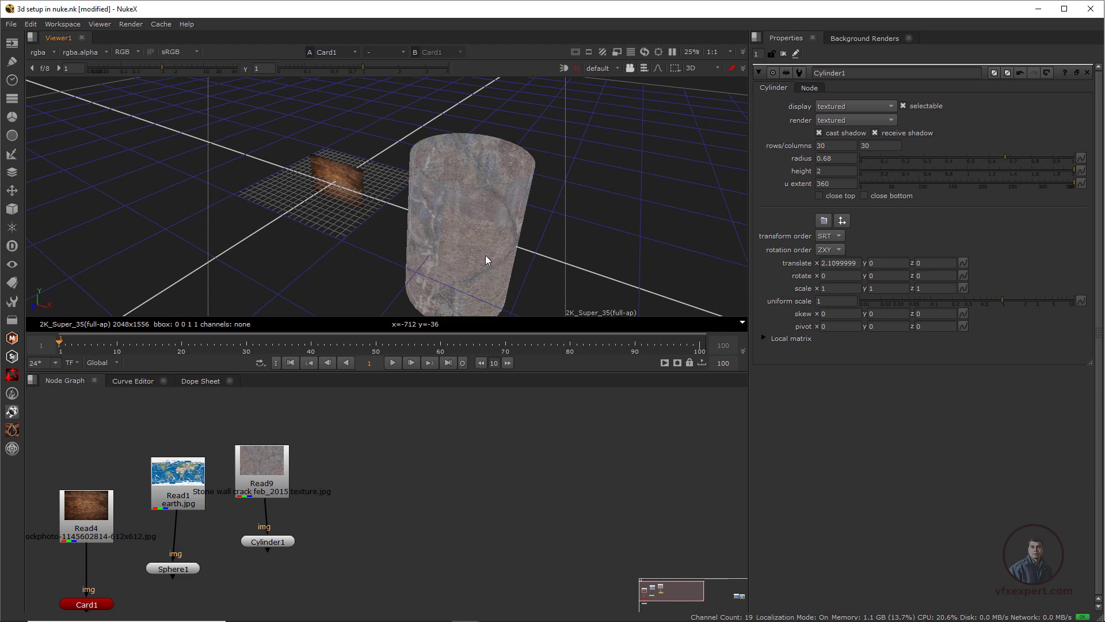
{"action": "scroll", "coordinate": [461, 242], "scroll_direction": "down", "scroll_amount": 3}
Close the cylinder's top and view its textured surface without the selection wireframe
{"action": "left_click", "coordinate": [419, 212]}
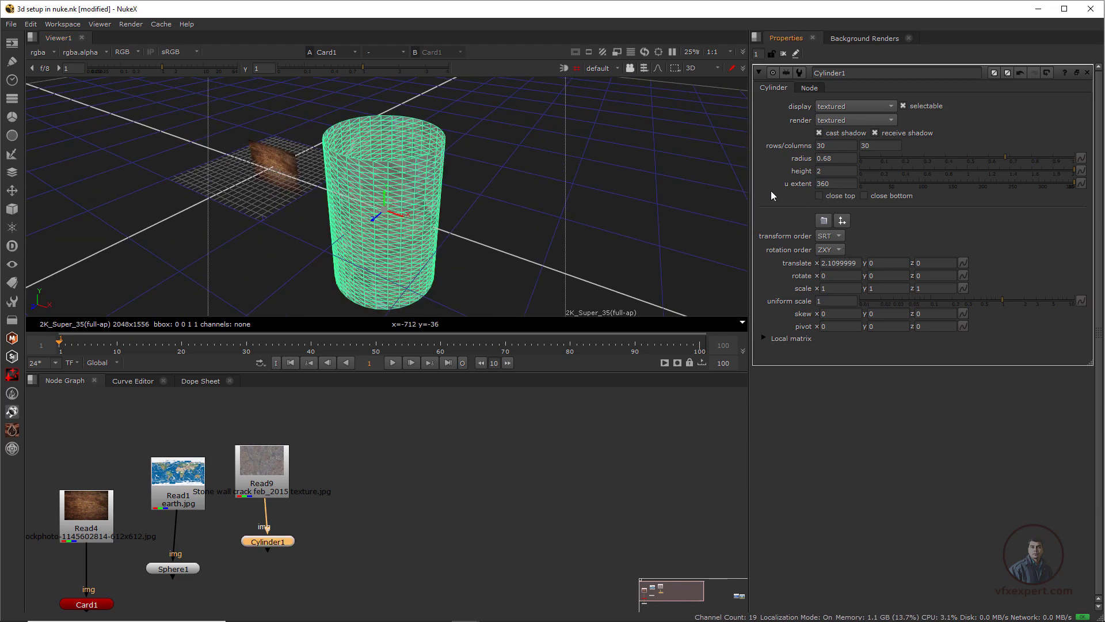
{"action": "left_click", "coordinate": [819, 196]}
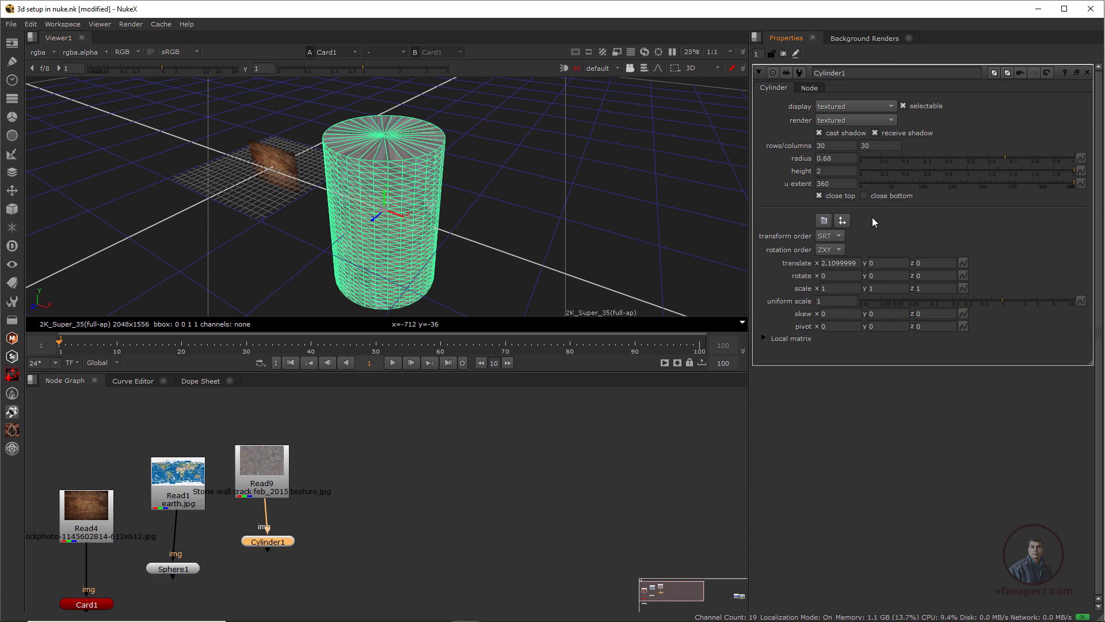
{"action": "left_click", "coordinate": [584, 180]}
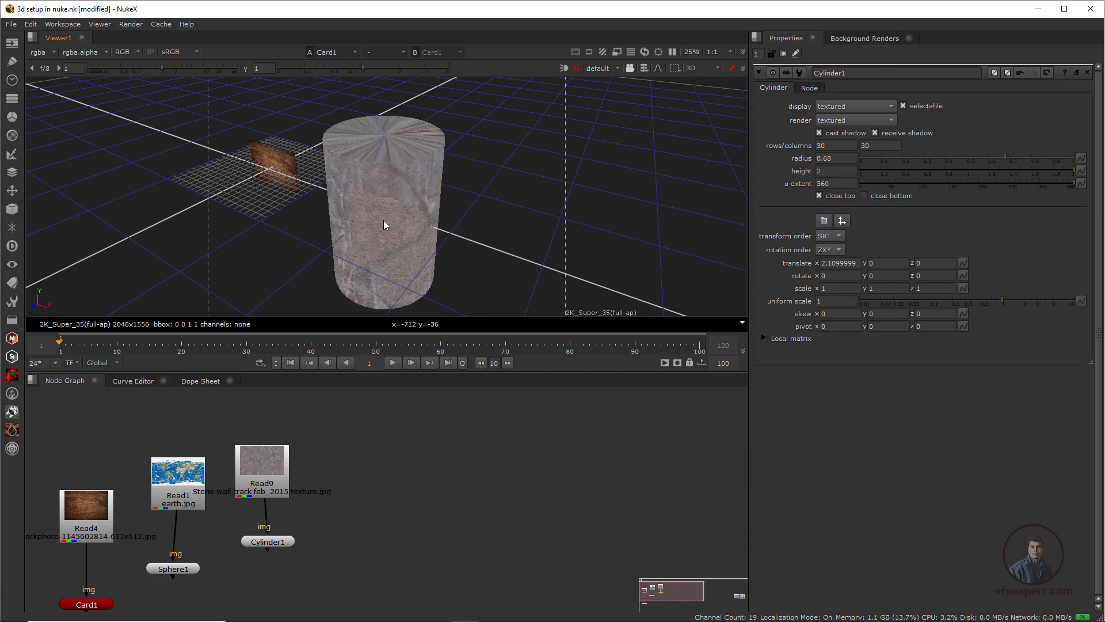
{"action": "scroll", "coordinate": [345, 247], "scroll_direction": "up", "scroll_amount": 2}
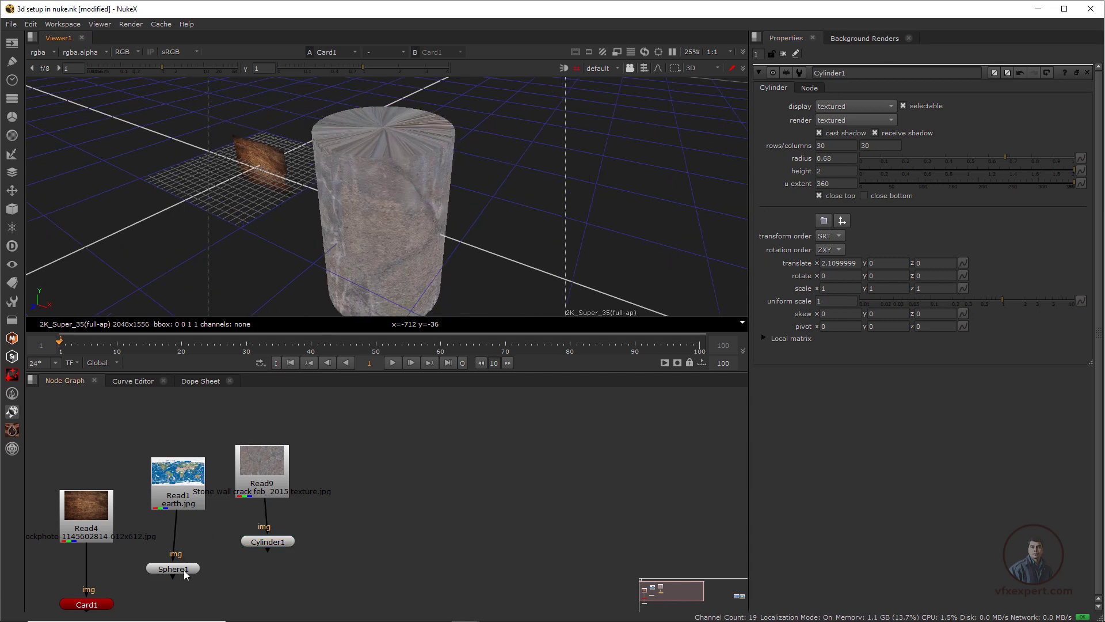
Open the Sphere1 properties, move the sphere to about x 1.71 and set its radius to 1
{"action": "double_click", "coordinate": [180, 567]}
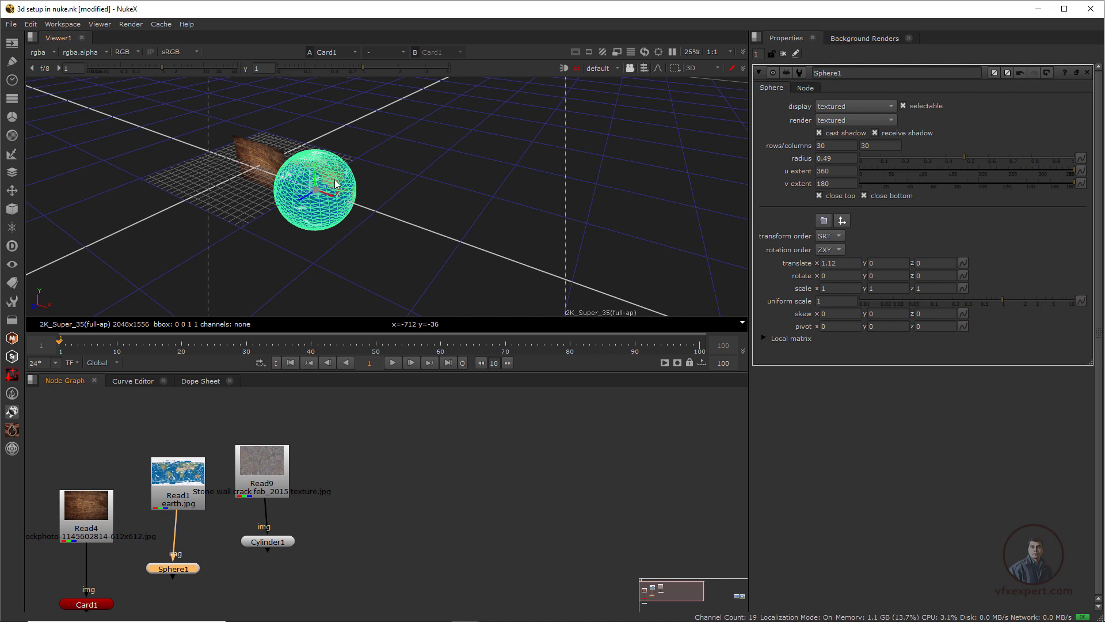
{"action": "left_click_drag", "start_coordinate": [333, 200], "coordinate": [373, 215]}
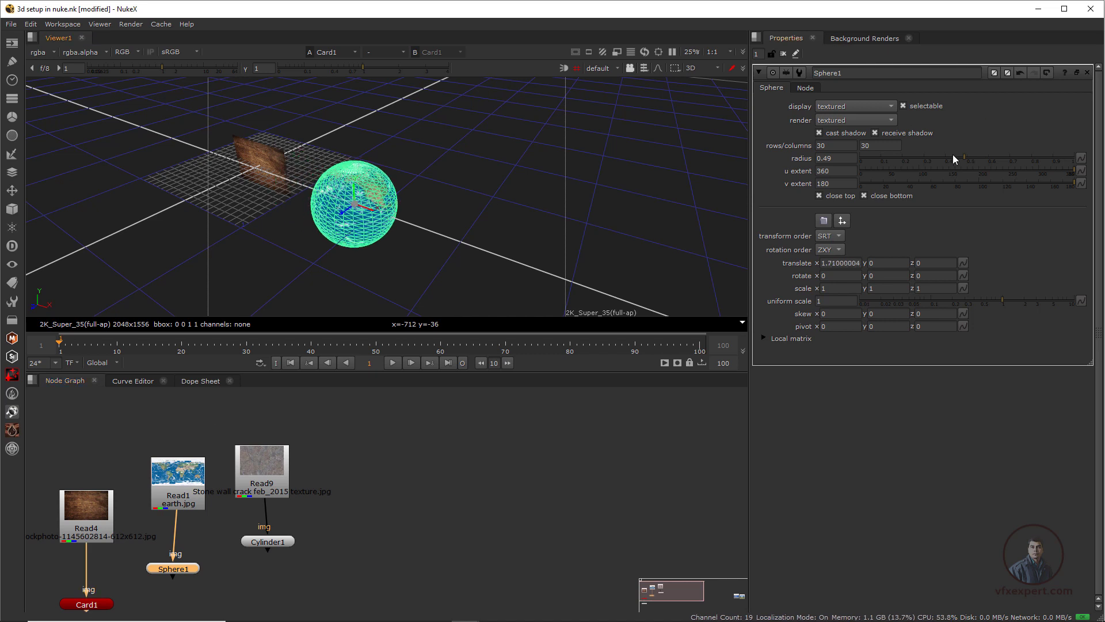
{"action": "left_click_drag", "start_coordinate": [966, 160], "coordinate": [1082, 180]}
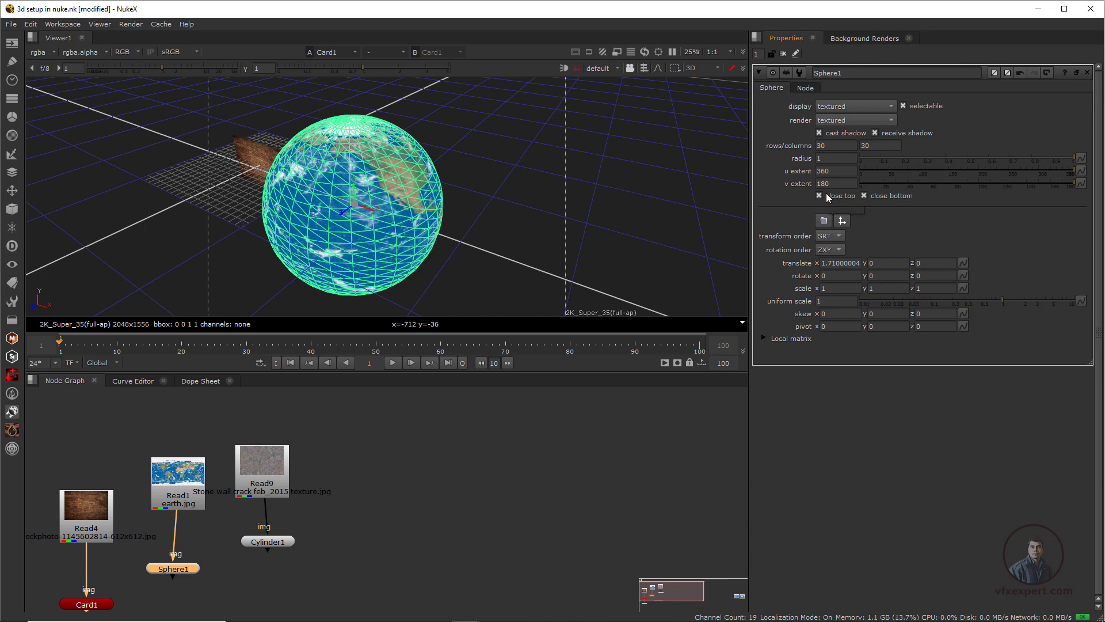
{"action": "left_click", "coordinate": [659, 232]}
{"action": "left_click", "coordinate": [860, 210]}
{"action": "scroll", "coordinate": [365, 218], "scroll_direction": "up", "scroll_amount": 3}
{"action": "scroll", "coordinate": [356, 208], "scroll_direction": "down", "scroll_amount": 3}
{"action": "middle_click_drag", "start_coordinate": [357, 229], "coordinate": [414, 231]}
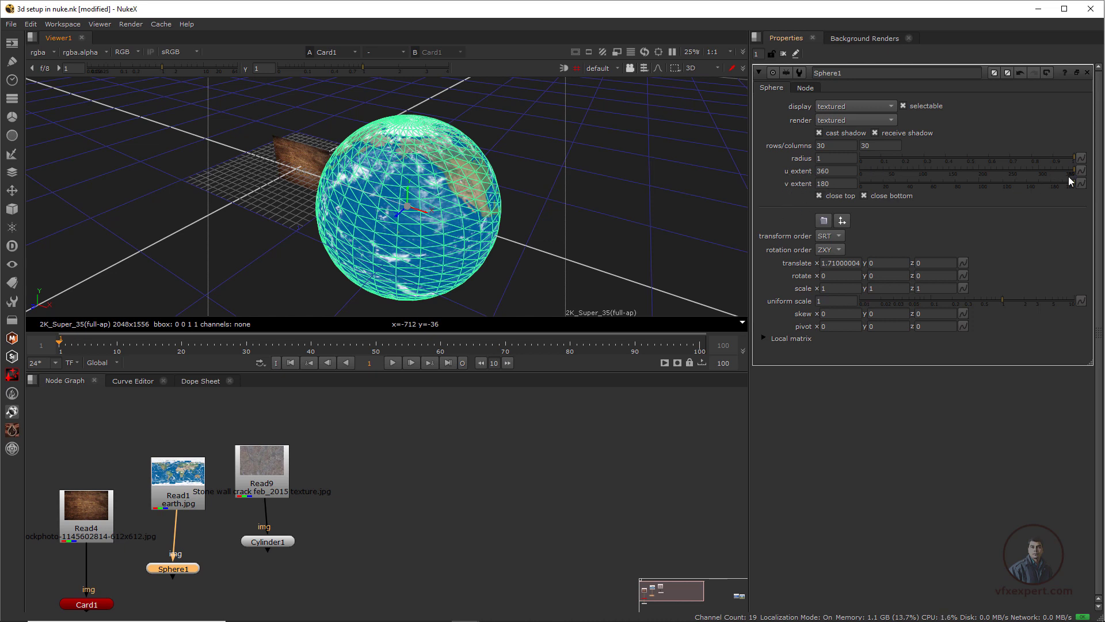
Set the sphere's u extent to 232 and v extent to 89.5, and inspect the stretched earth texture
{"action": "left_click_drag", "start_coordinate": [1074, 169], "coordinate": [997, 174]}
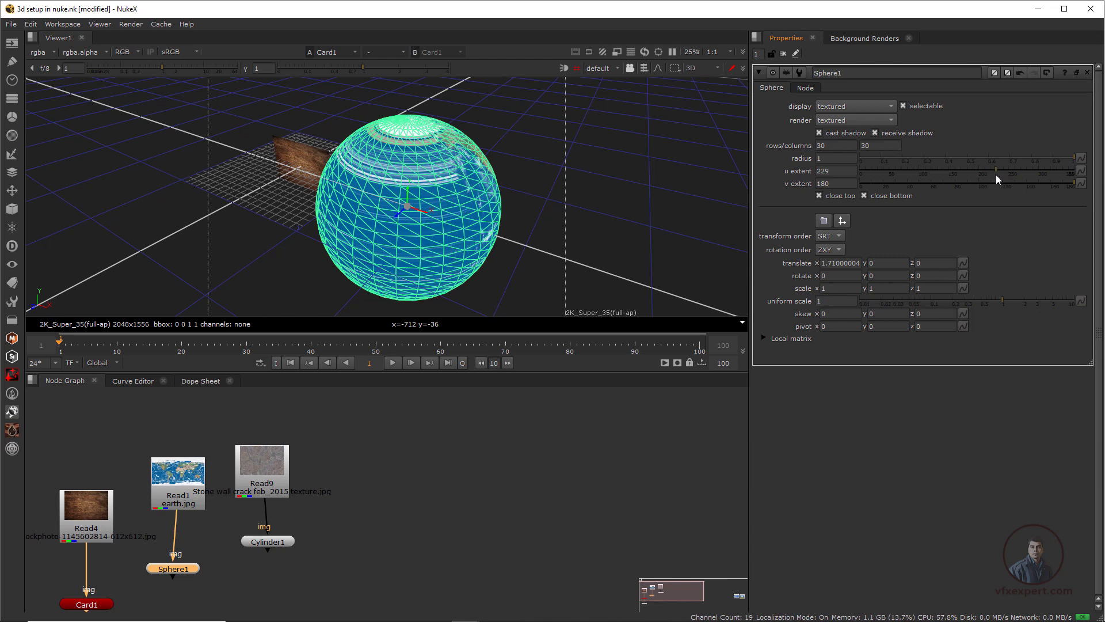
{"action": "left_click_drag", "start_coordinate": [1074, 183], "coordinate": [967, 203]}
{"action": "left_click", "coordinate": [533, 257]}
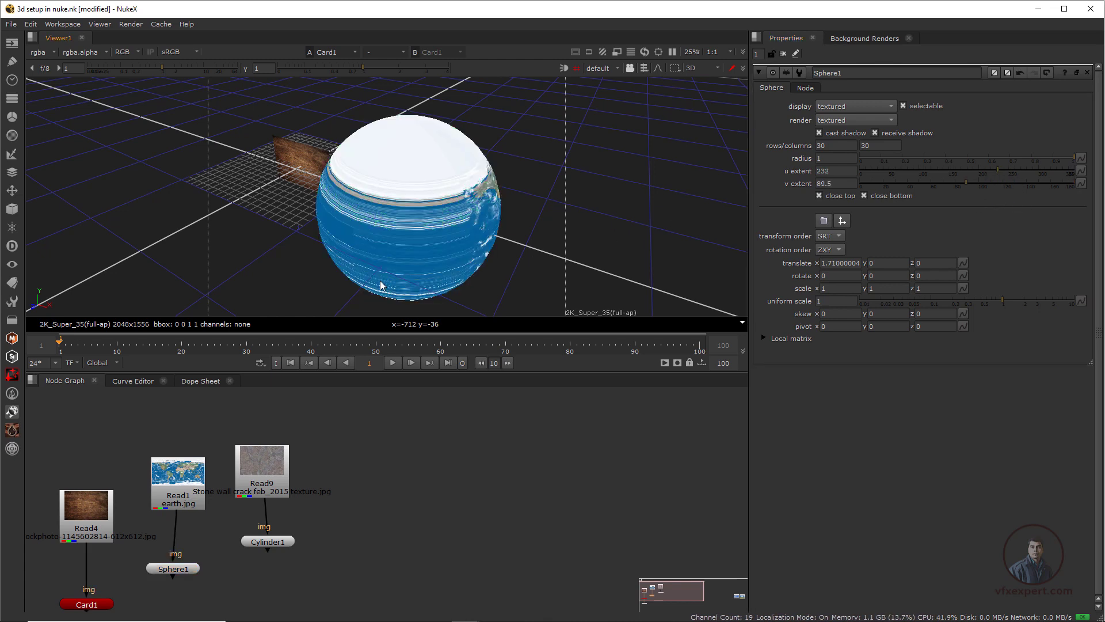
{"action": "scroll", "coordinate": [382, 194], "scroll_direction": "up", "scroll_amount": 3}
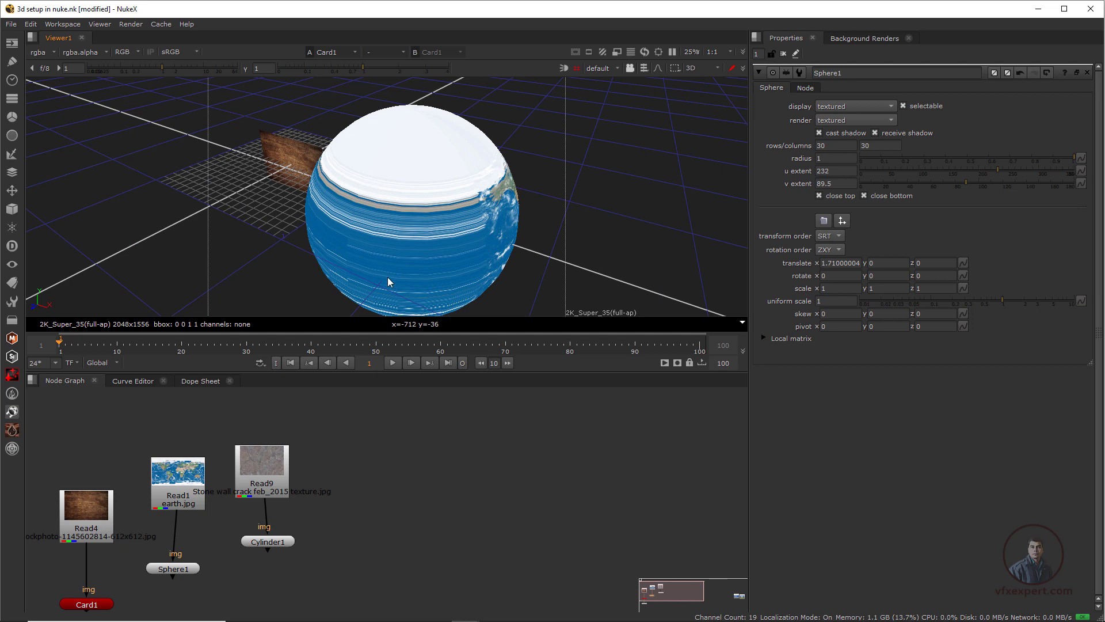
{"action": "scroll", "coordinate": [406, 229], "scroll_direction": "down", "scroll_amount": 3}
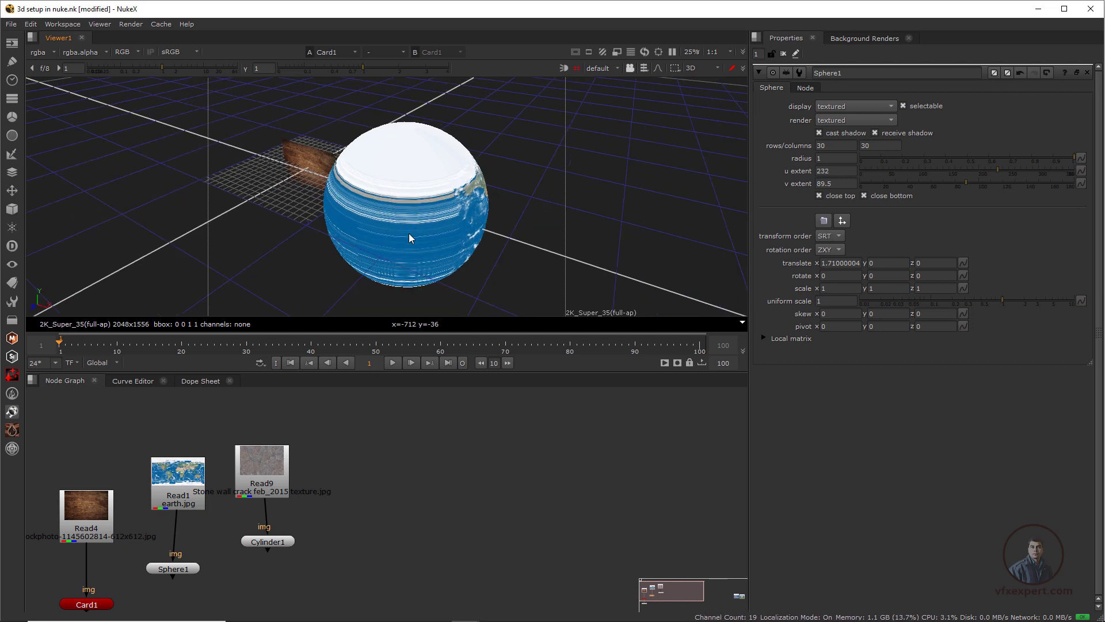
{"action": "scroll", "coordinate": [410, 237], "scroll_direction": "up", "scroll_amount": 1}
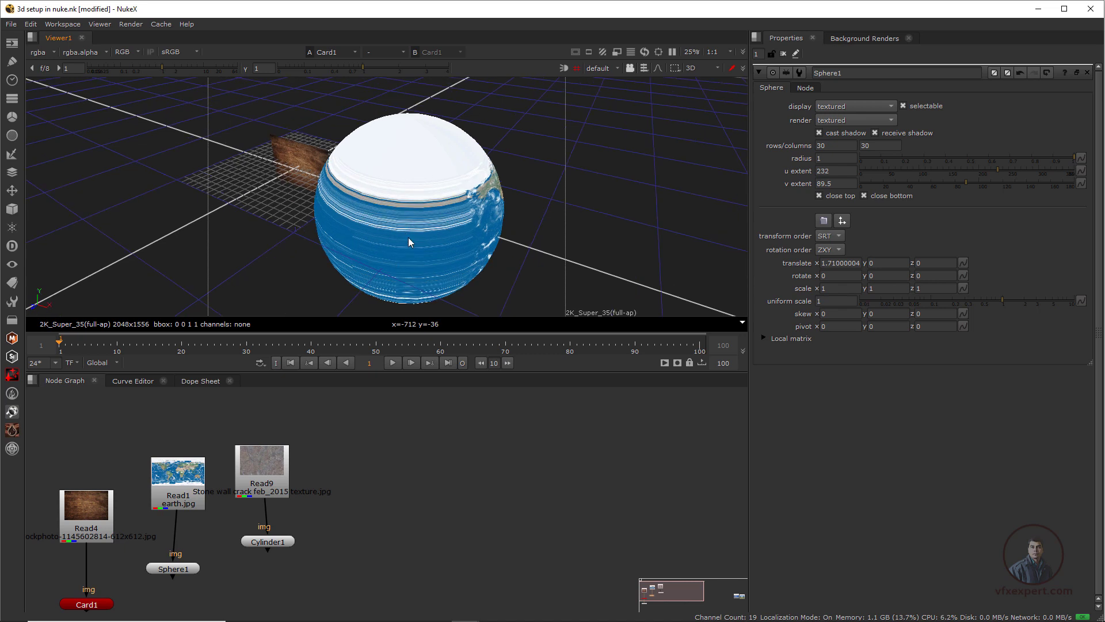
Insert a BlackOutside node between the earth.jpg Read1 node and Sphere1
{"action": "left_click_drag", "start_coordinate": [281, 485], "coordinate": [287, 479]}
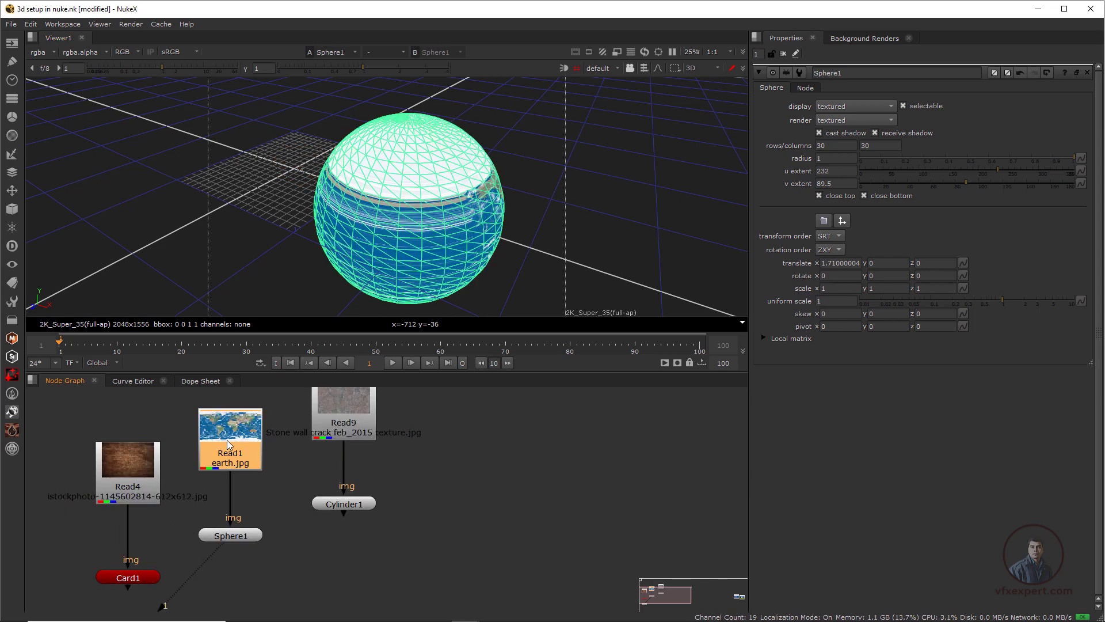
{"action": "key", "text": "Tab"}
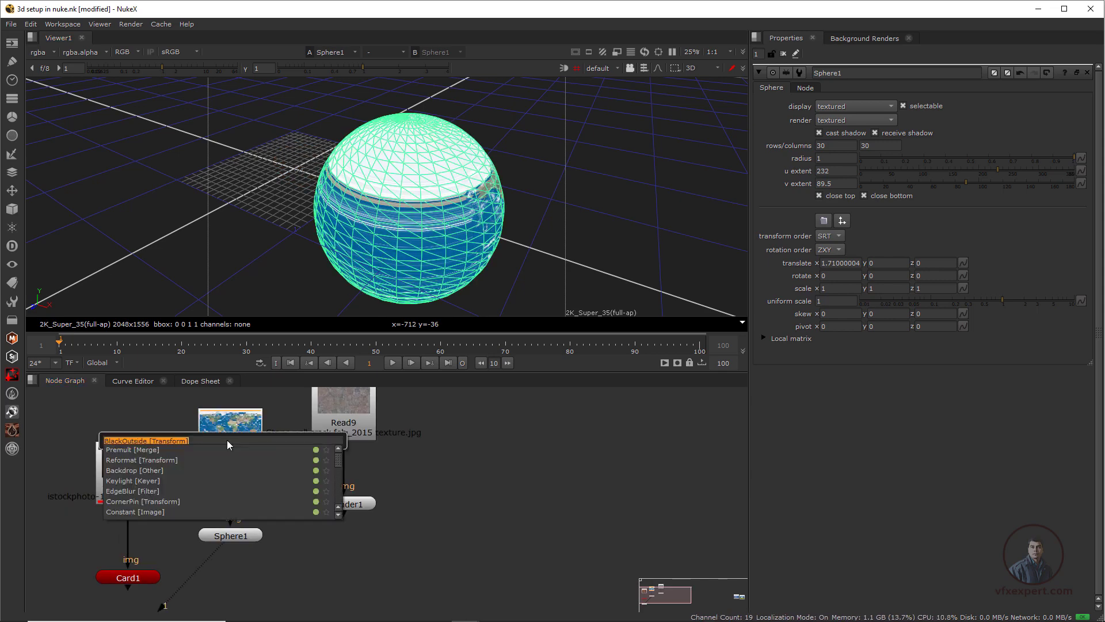
{"action": "type", "text": "bl"}
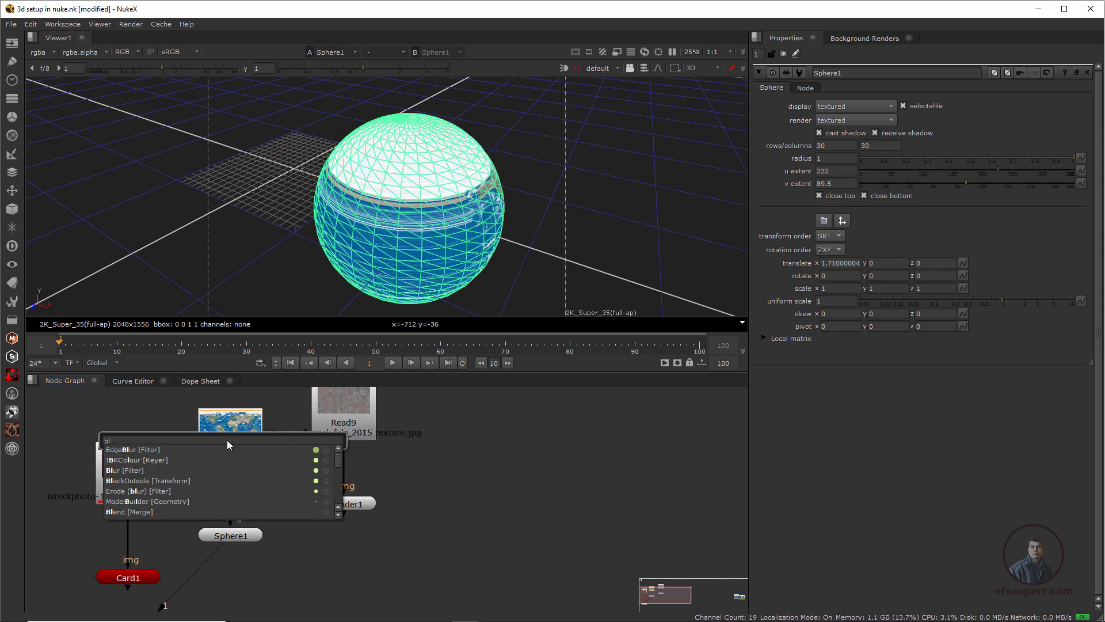
{"action": "type", "text": "ak"}
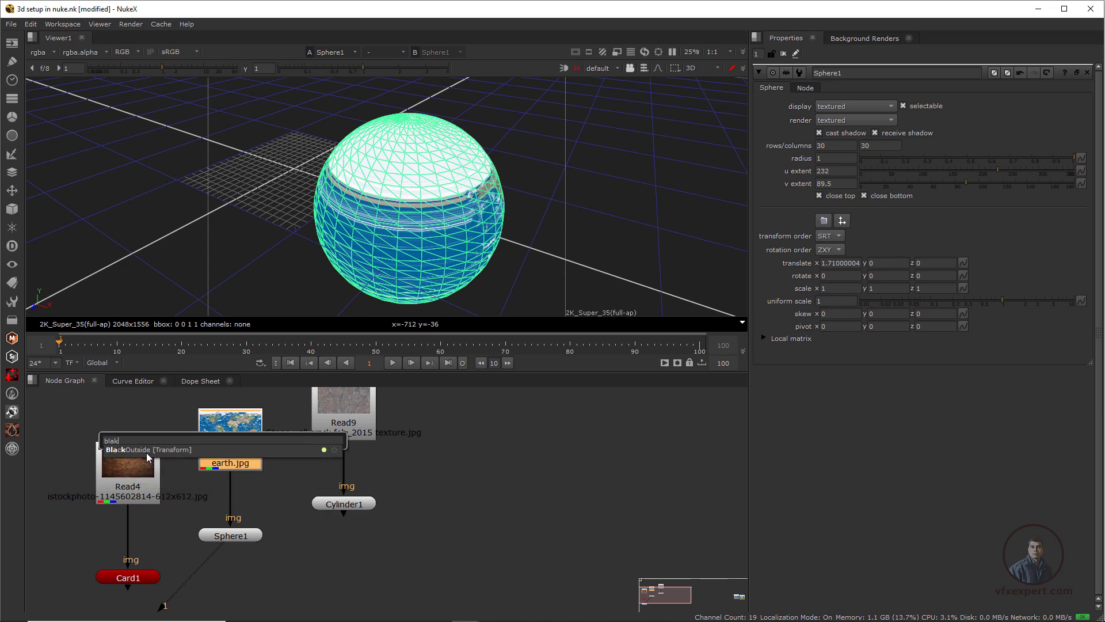
{"action": "left_click", "coordinate": [154, 455]}
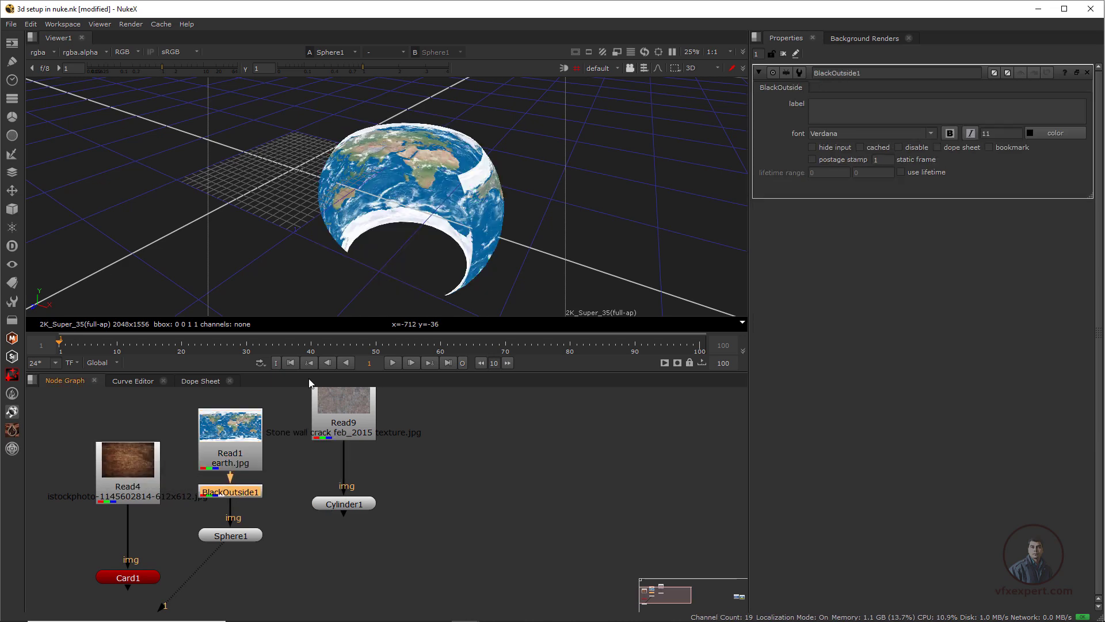
Open the Sphere1 properties and set its u extent to 196 and v extent to 73.5
{"action": "scroll", "coordinate": [467, 225], "scroll_direction": "up", "scroll_amount": 2}
{"action": "scroll", "coordinate": [467, 225], "scroll_direction": "down", "scroll_amount": 2}
{"action": "left_click_drag", "start_coordinate": [513, 239], "coordinate": [538, 259], "text": "ctrl"}
{"action": "scroll", "coordinate": [521, 269], "scroll_direction": "up", "scroll_amount": 5}
{"action": "scroll", "coordinate": [522, 273], "scroll_direction": "down", "scroll_amount": 4}
{"action": "double_click", "coordinate": [238, 535]}
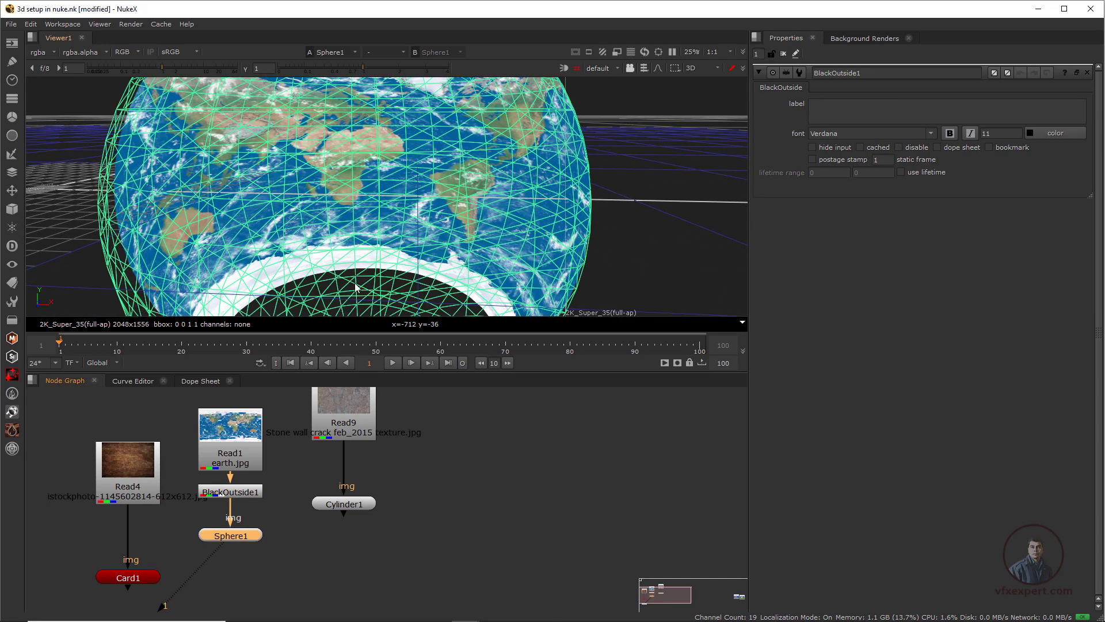
{"action": "scroll", "coordinate": [680, 194], "scroll_direction": "down", "scroll_amount": 3}
{"action": "left_click_drag", "start_coordinate": [994, 168], "coordinate": [969, 185]}
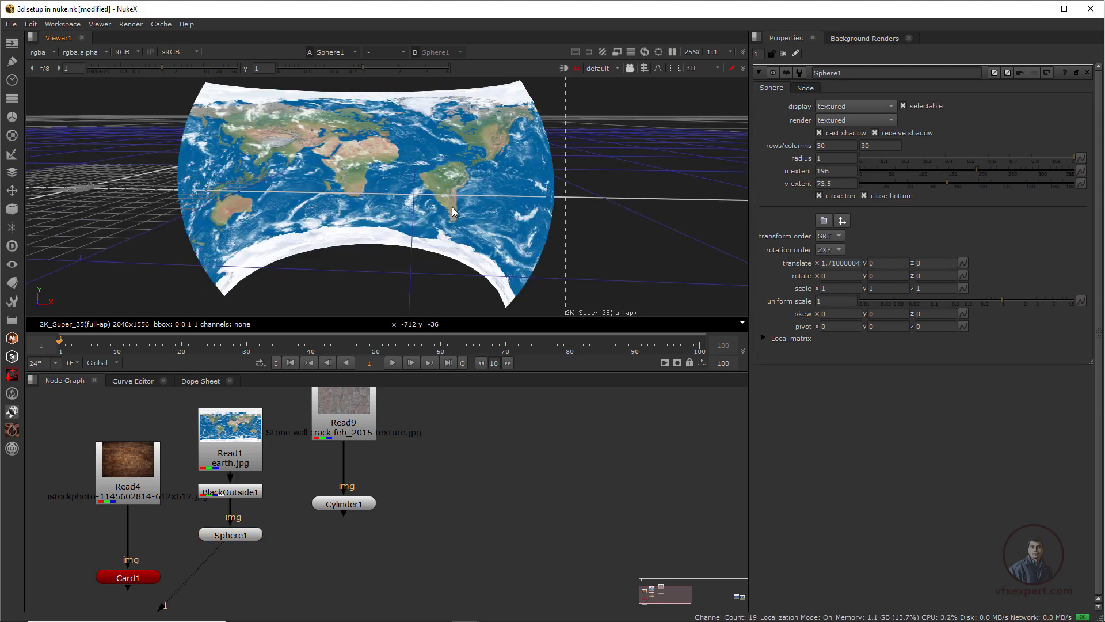
Examine how the earth texture covers the partial sphere from several angles, with and without its selection wireframe
{"action": "scroll", "coordinate": [452, 217], "scroll_direction": "down", "scroll_amount": 2}
{"action": "left_click_drag", "start_coordinate": [552, 221], "coordinate": [465, 205], "text": "ctrl"}
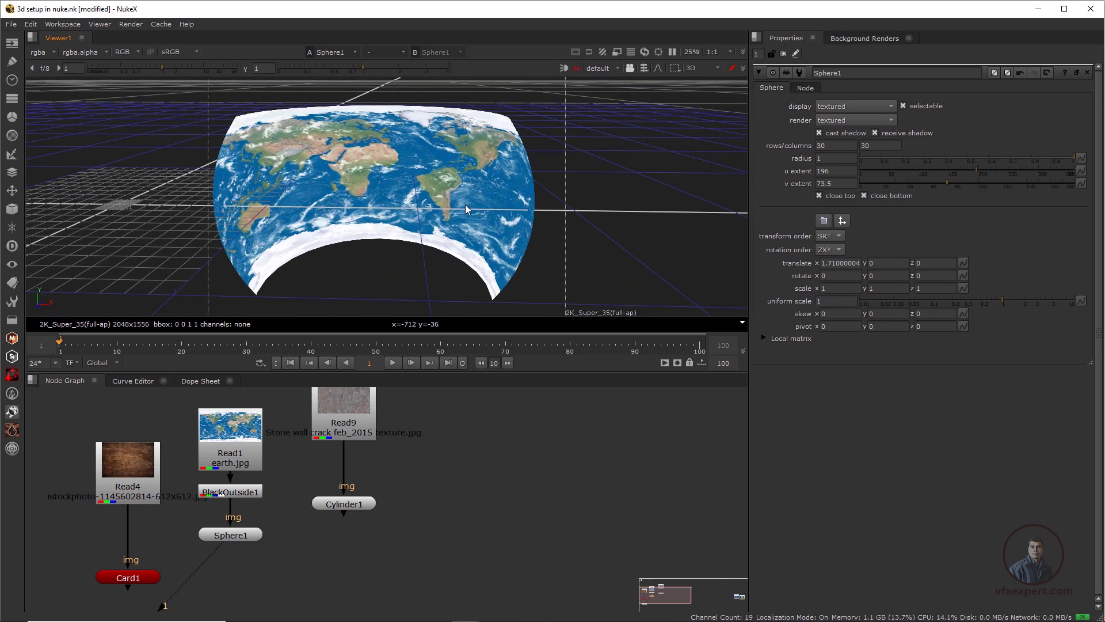
{"action": "scroll", "coordinate": [460, 185], "scroll_direction": "up", "scroll_amount": 5}
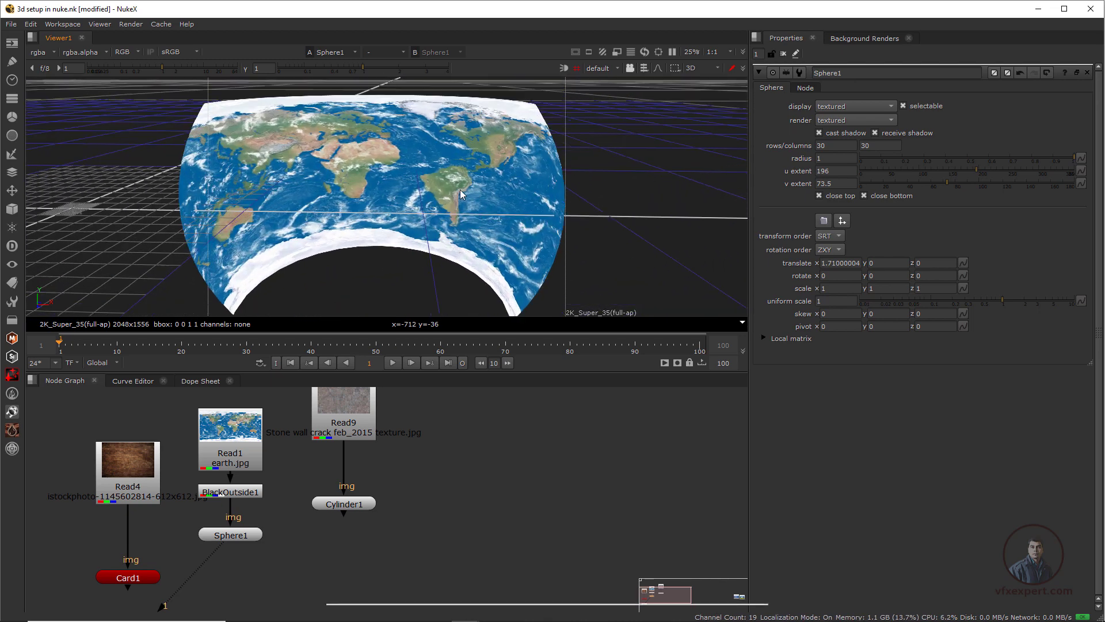
{"action": "left_click_drag", "start_coordinate": [527, 203], "coordinate": [516, 214], "text": "ctrl"}
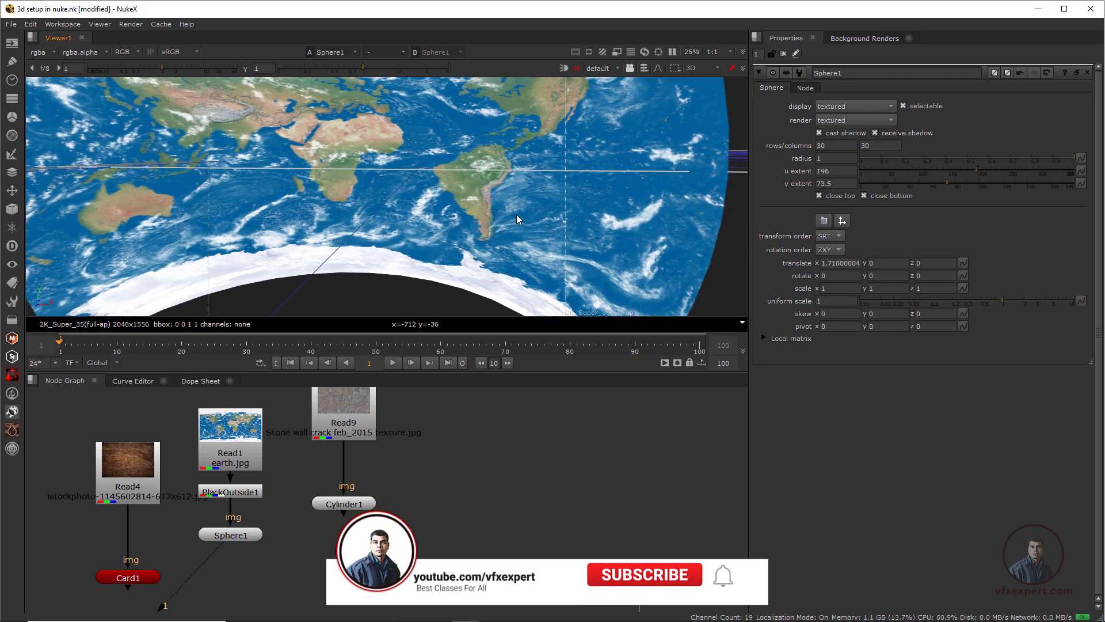
{"action": "left_click_drag", "start_coordinate": [311, 258], "coordinate": [353, 259], "text": "ctrl"}
{"action": "scroll", "coordinate": [353, 259], "scroll_direction": "down", "scroll_amount": 5}
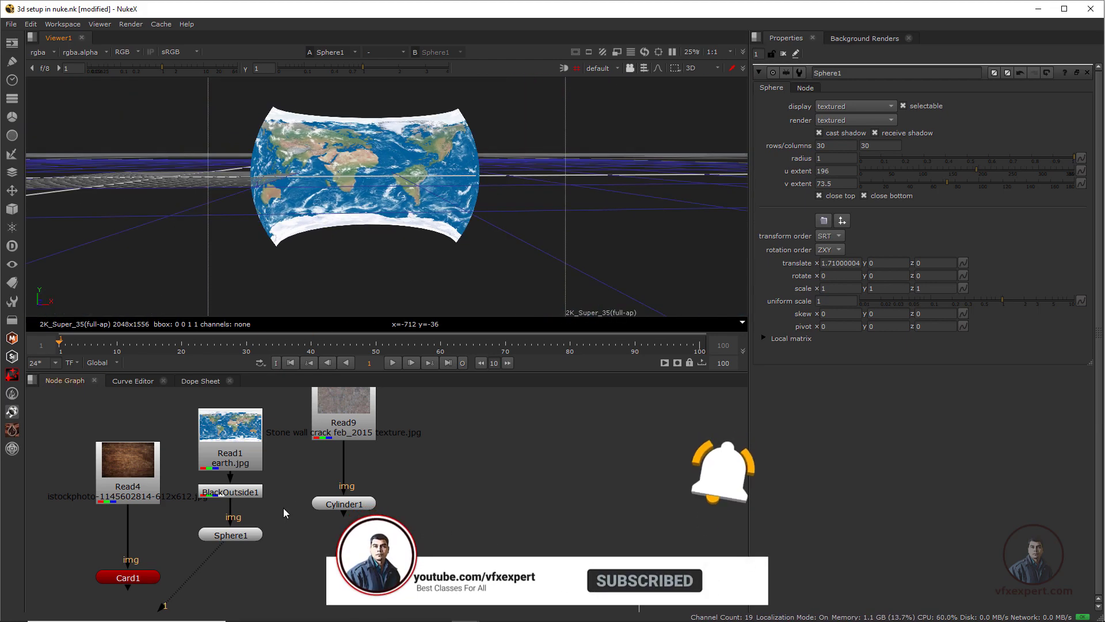
{"action": "left_click", "coordinate": [249, 538]}
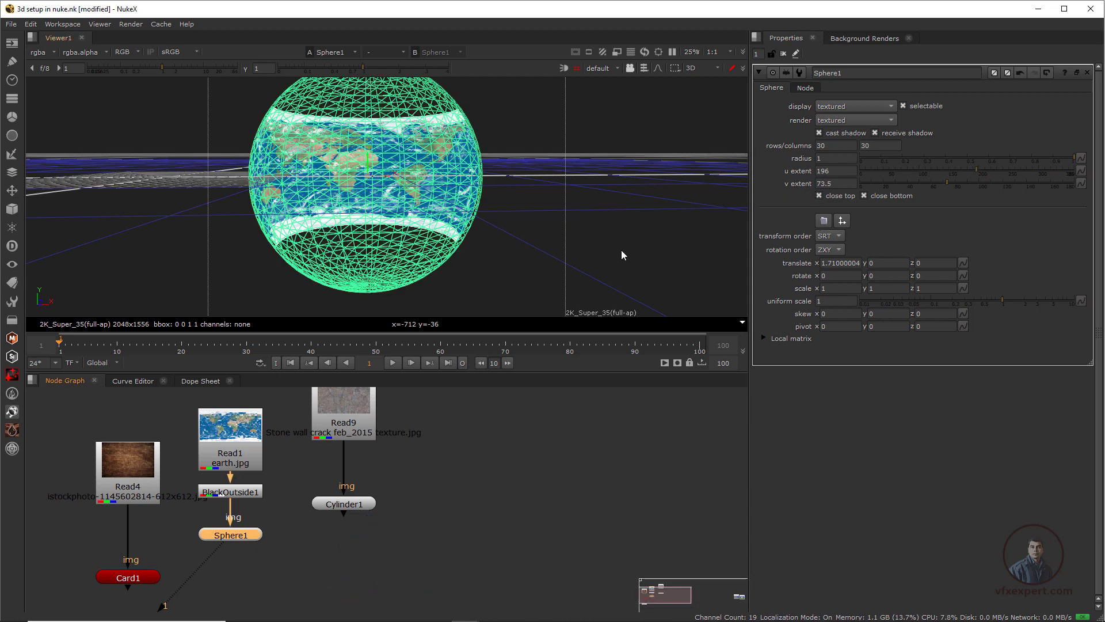
{"action": "left_click", "coordinate": [250, 542]}
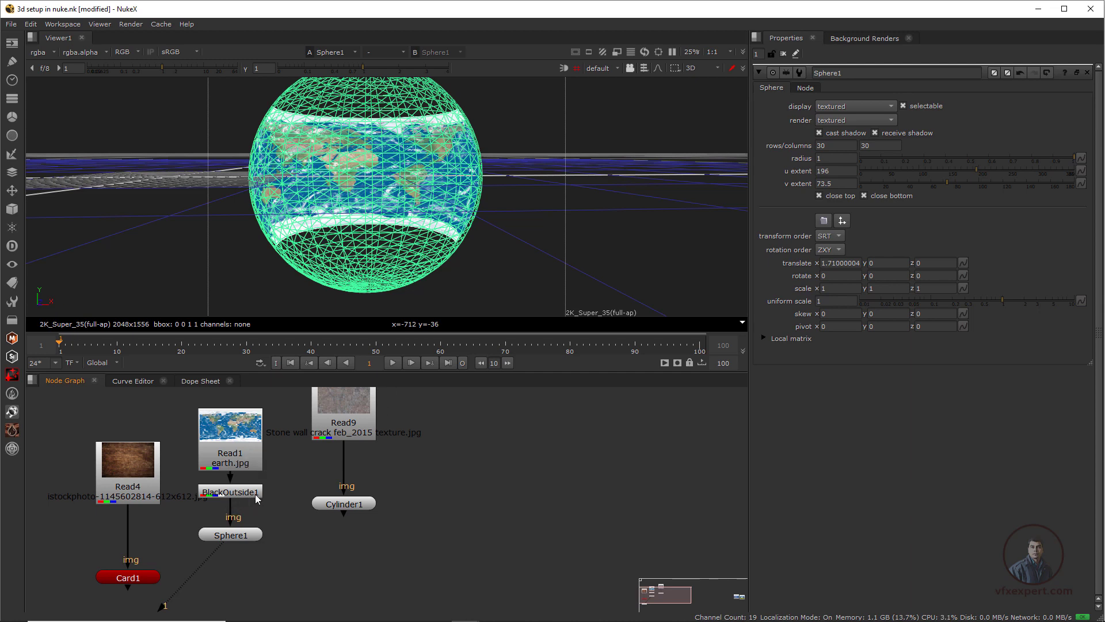
{"action": "left_click", "coordinate": [495, 275]}
{"action": "scroll", "coordinate": [361, 190], "scroll_direction": "up", "scroll_amount": 1}
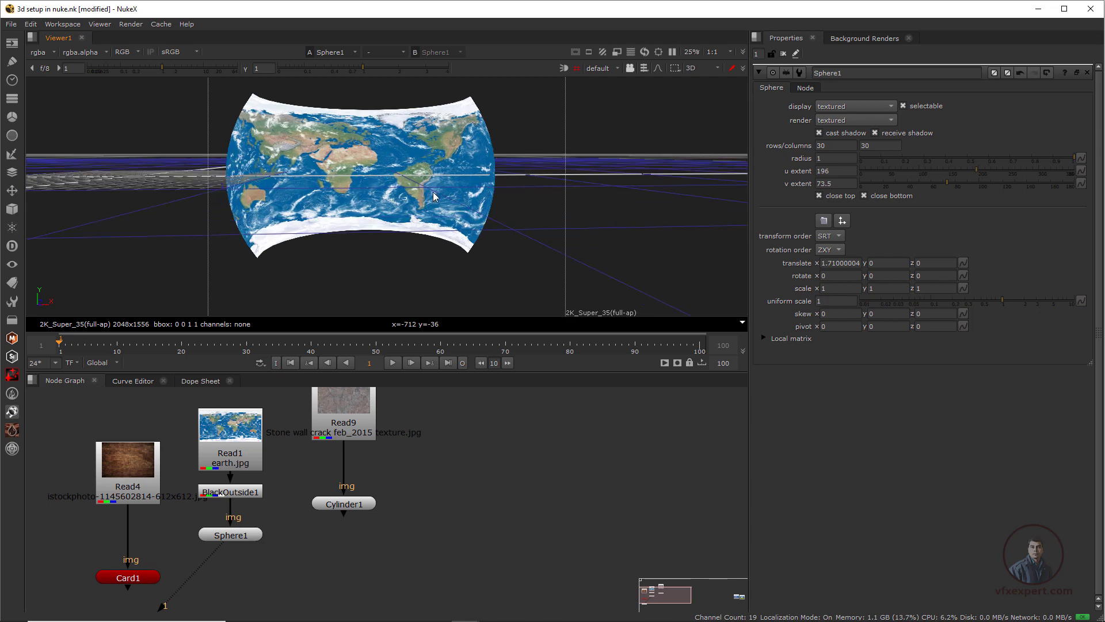
{"action": "left_click_drag", "start_coordinate": [446, 202], "coordinate": [429, 243], "text": "ctrl"}
{"action": "scroll", "coordinate": [423, 251], "scroll_direction": "down", "scroll_amount": 1}
{"action": "scroll", "coordinate": [382, 521], "scroll_direction": "down", "scroll_amount": 2}
Line up the wood, earth and stone Read nodes in a row above the viewer node
{"action": "middle_click_drag", "start_coordinate": [286, 547], "coordinate": [380, 505]}
{"action": "left_click_drag", "start_coordinate": [328, 450], "coordinate": [336, 436]}
{"action": "left_click_drag", "start_coordinate": [267, 468], "coordinate": [267, 445]}
{"action": "left_click_drag", "start_coordinate": [345, 485], "coordinate": [345, 502]}
{"action": "left_click_drag", "start_coordinate": [265, 544], "coordinate": [265, 531]}
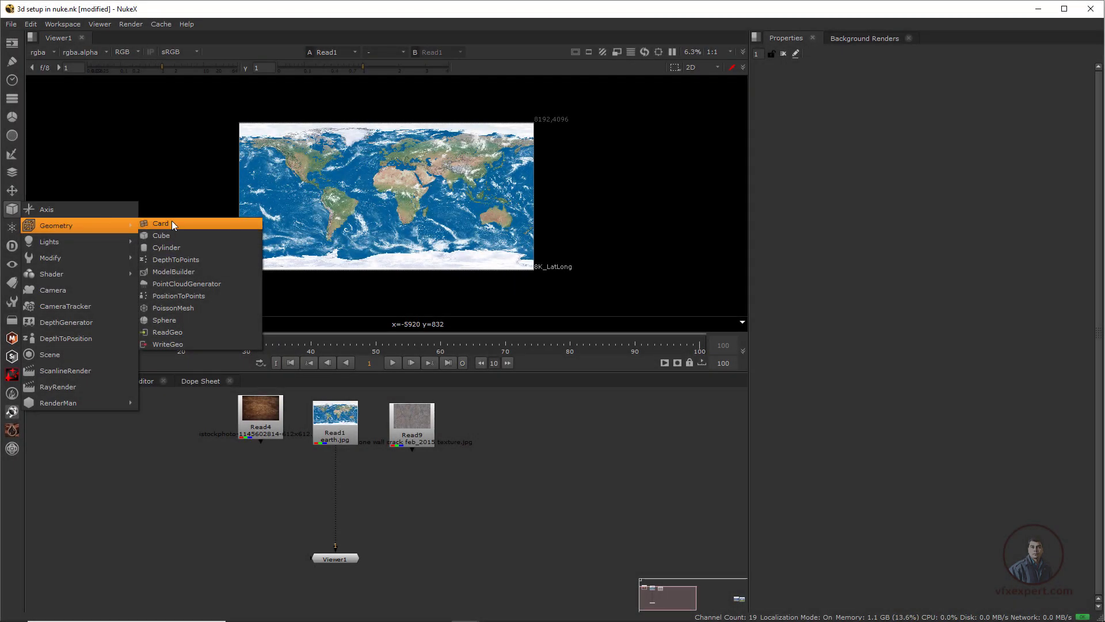
Add new Card, Cylinder and Sphere geometry nodes and arrange them in a row below the three Read nodes
{"action": "left_click", "coordinate": [189, 227]}
{"action": "left_click_drag", "start_coordinate": [379, 490], "coordinate": [248, 501]}
{"action": "left_click", "coordinate": [12, 208]}
{"action": "mouse_move", "coordinate": [93, 225]}
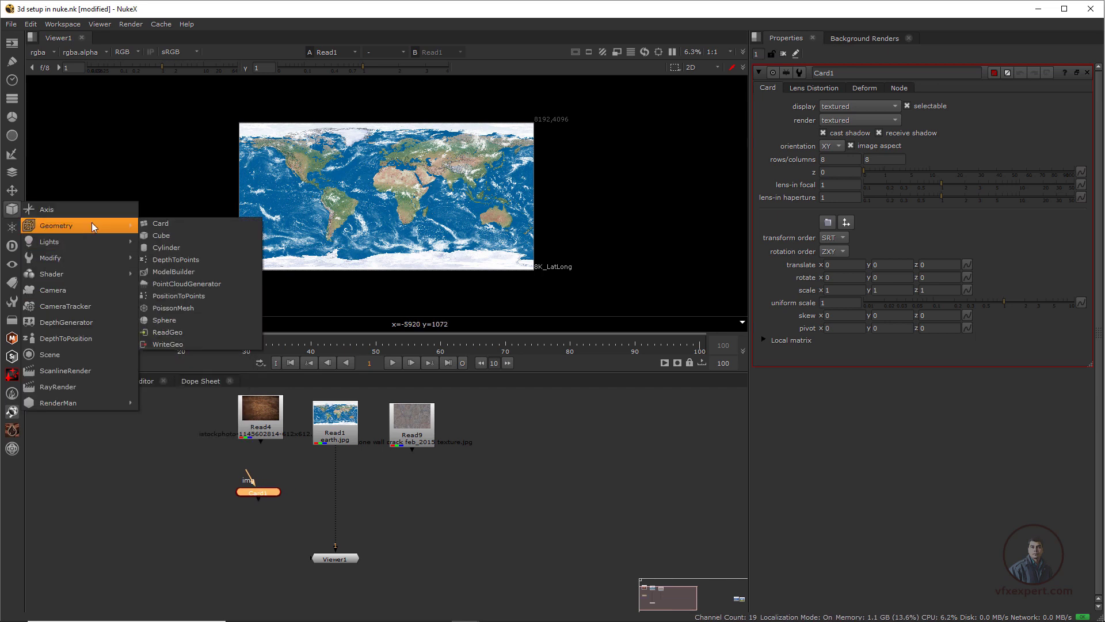
{"action": "left_click", "coordinate": [192, 248]}
{"action": "left_click", "coordinate": [12, 209]}
{"action": "left_click", "coordinate": [170, 320]}
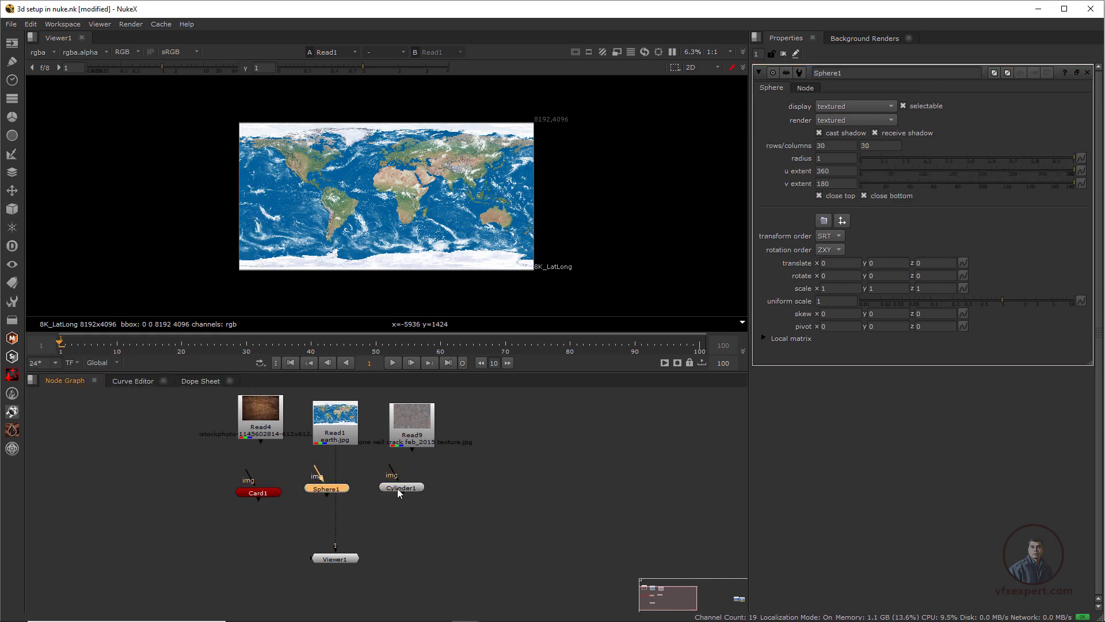
{"action": "left_click_drag", "start_coordinate": [397, 488], "coordinate": [444, 503]}
{"action": "mouse_move", "coordinate": [324, 490]}
{"action": "left_mouse_down"}
{"action": "mouse_move", "coordinate": [346, 502]}
{"action": "mouse_move", "coordinate": [314, 490]}
{"action": "left_mouse_up"}
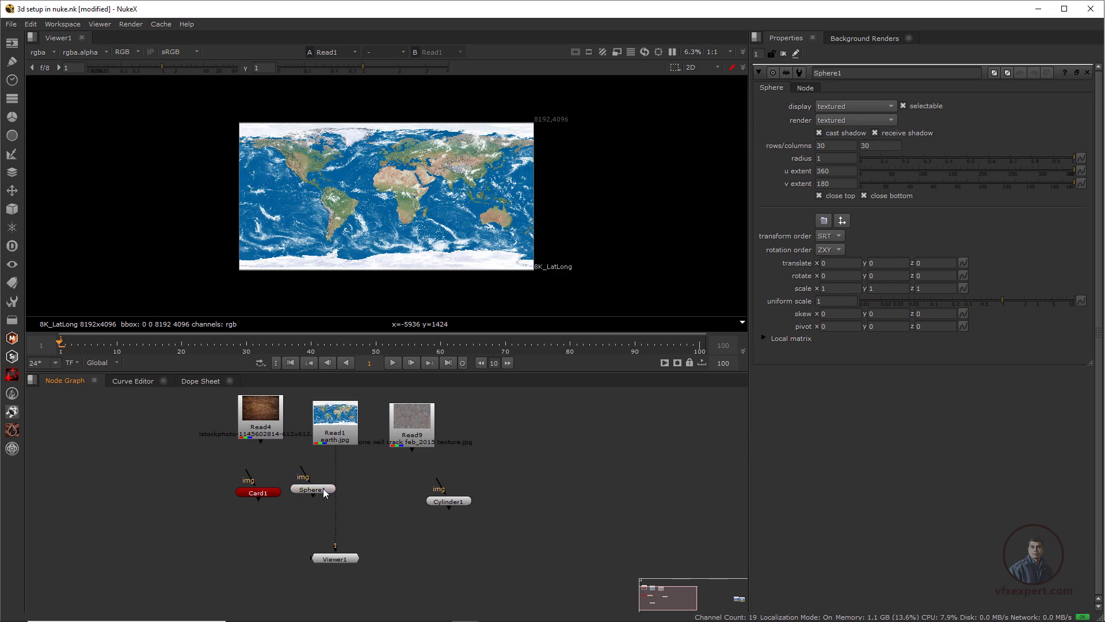
{"action": "left_click", "coordinate": [450, 502]}
{"action": "left_click_drag", "start_coordinate": [450, 503], "coordinate": [416, 489]}
{"action": "left_click", "coordinate": [365, 479]}
Show Card1 in the viewer, open its properties and place the Viewer1 node directly below it
{"action": "left_click", "coordinate": [267, 492]}
{"action": "key", "text": "1"}
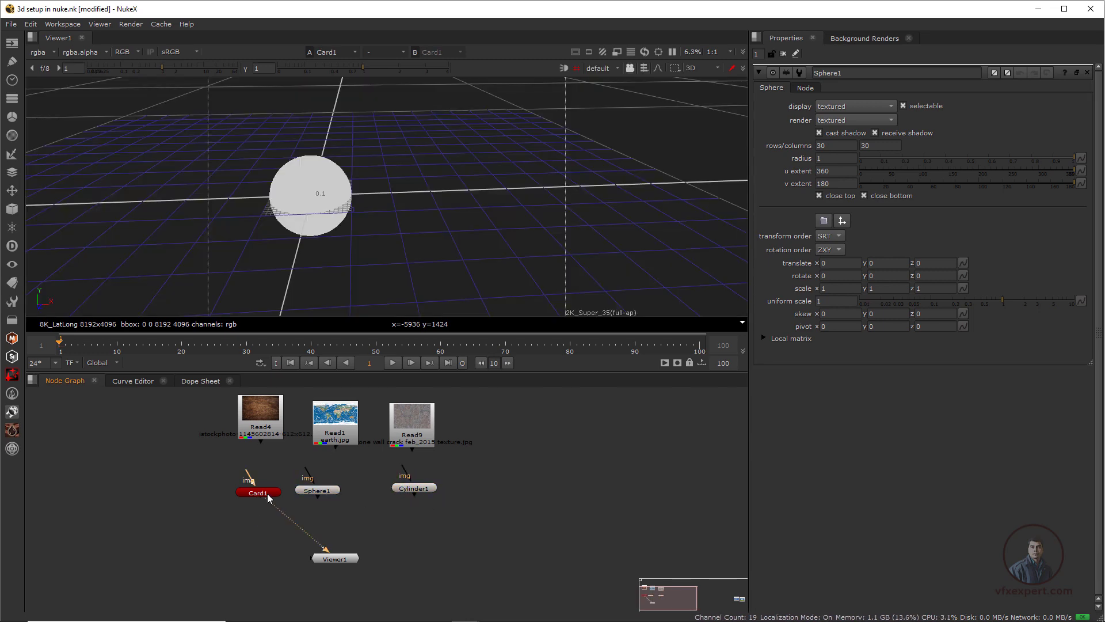
{"action": "double_click", "coordinate": [267, 493]}
{"action": "scroll", "coordinate": [318, 253], "scroll_direction": "up", "scroll_amount": 6}
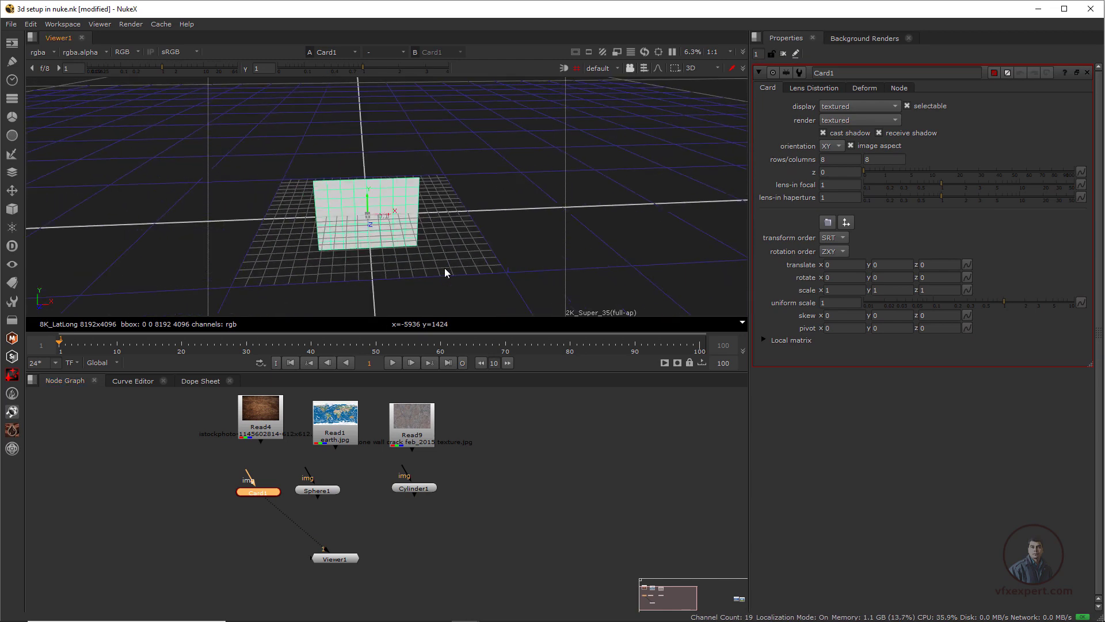
{"action": "left_click_drag", "start_coordinate": [339, 561], "coordinate": [255, 559]}
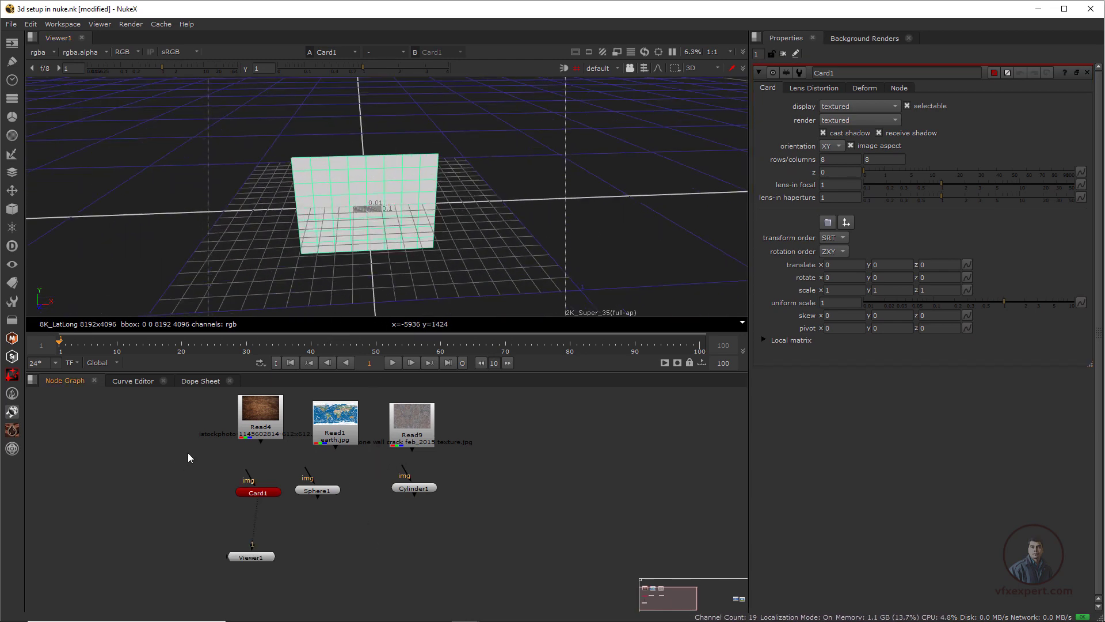
Add a Scene node and place it below the geometry nodes beside Viewer1
{"action": "left_click", "coordinate": [11, 208]}
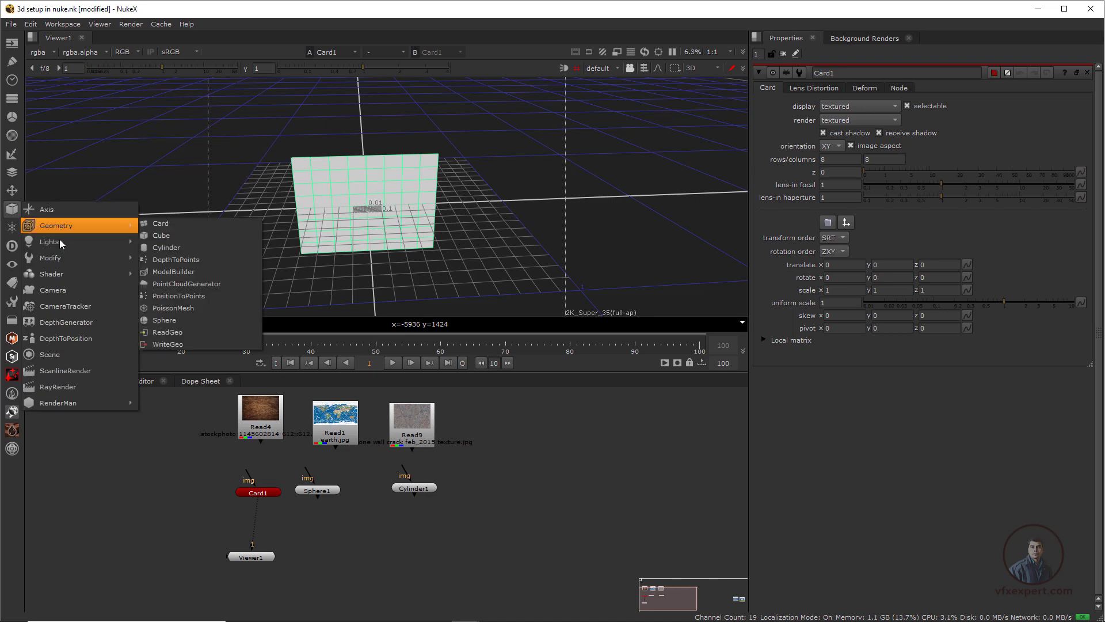
{"action": "left_click", "coordinate": [50, 354]}
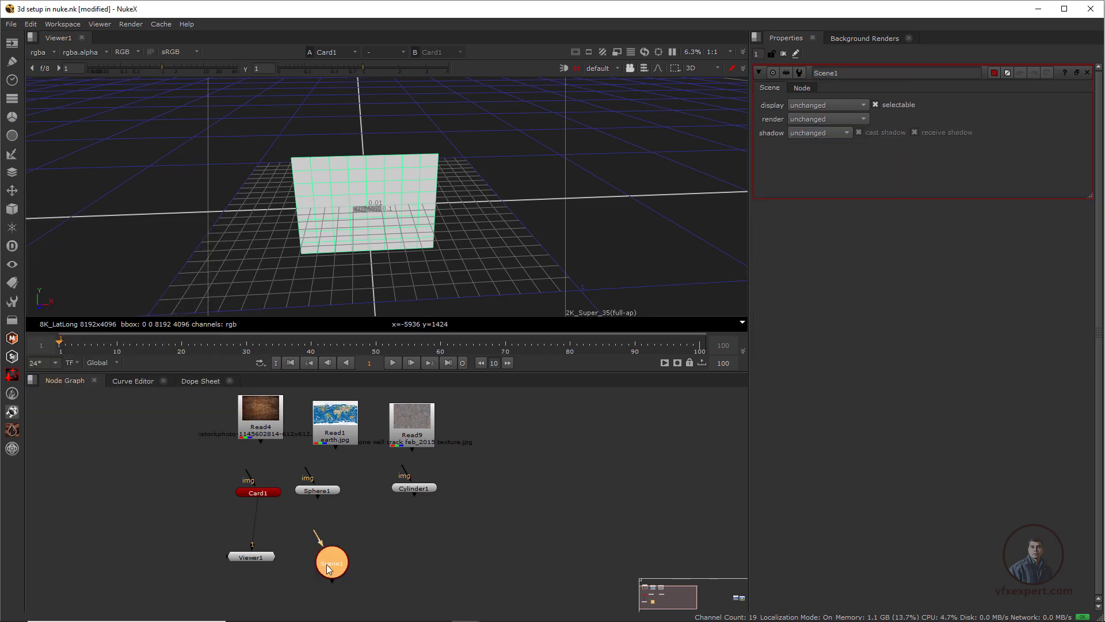
{"action": "left_click_drag", "start_coordinate": [337, 551], "coordinate": [341, 538]}
{"action": "middle_click_drag", "start_coordinate": [343, 531], "coordinate": [370, 544]}
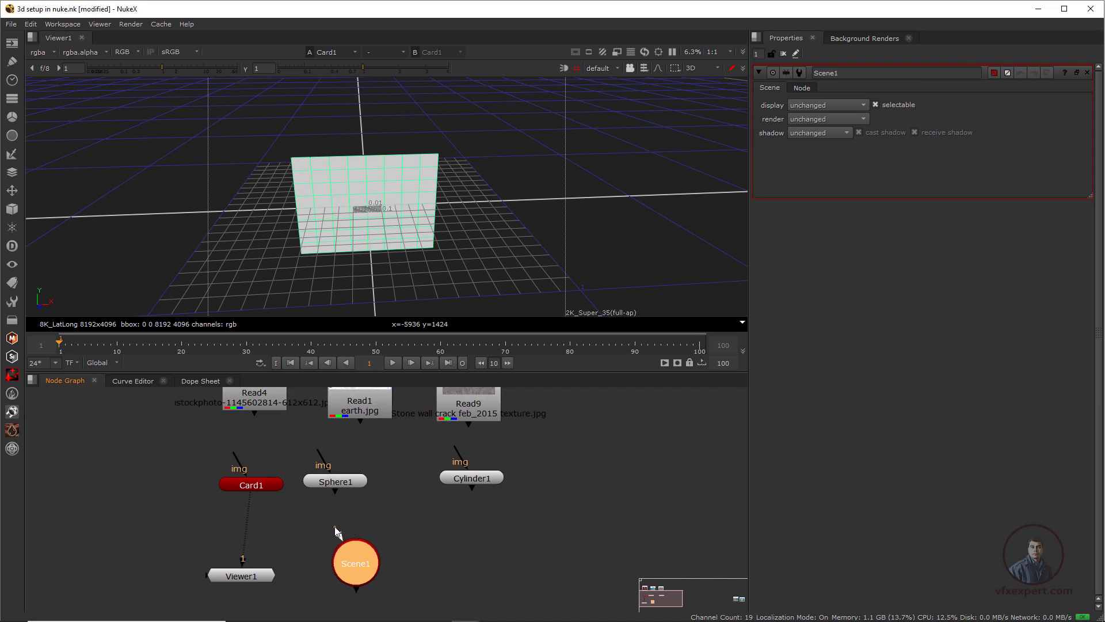
Connect Scene1's inputs to Card1, Sphere1 and Cylinder1
{"action": "left_click_drag", "start_coordinate": [334, 526], "coordinate": [255, 492]}
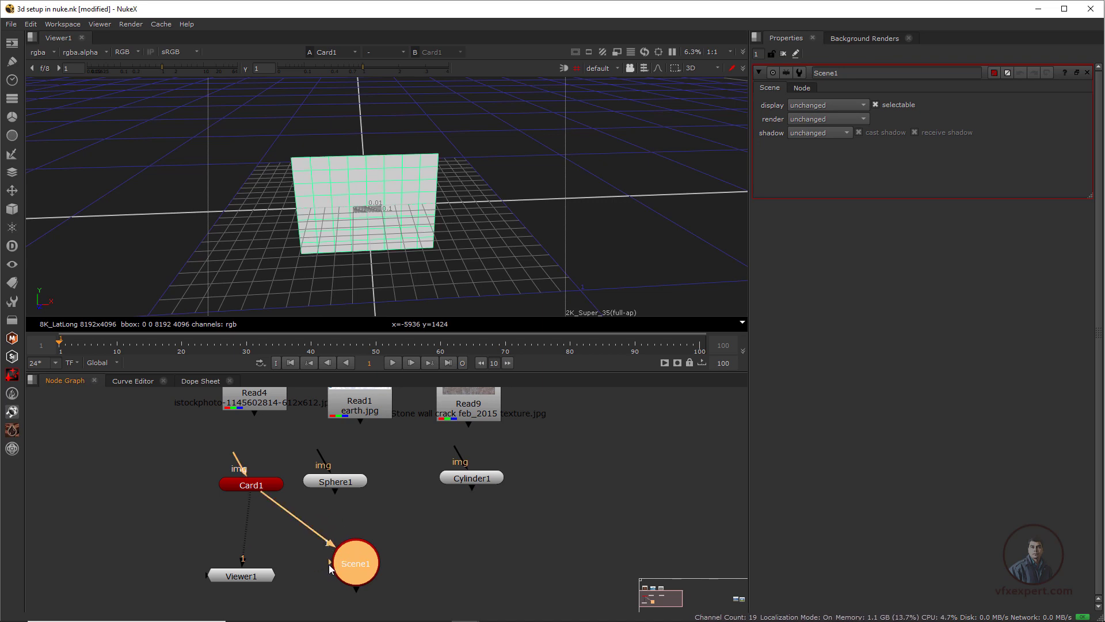
{"action": "left_click_drag", "start_coordinate": [331, 565], "coordinate": [336, 482]}
{"action": "left_click_drag", "start_coordinate": [348, 538], "coordinate": [463, 480]}
Connect the wood image Read4 to Card1's img input
{"action": "scroll", "coordinate": [420, 232], "scroll_direction": "up", "scroll_amount": 4}
{"action": "scroll", "coordinate": [369, 461], "scroll_direction": "down", "scroll_amount": 3}
{"action": "mouse_move", "coordinate": [304, 441]}
{"action": "left_mouse_down"}
{"action": "mouse_move", "coordinate": [293, 436]}
{"action": "mouse_move", "coordinate": [293, 449]}
{"action": "left_mouse_up"}
{"action": "left_click", "coordinate": [311, 507]}
{"action": "left_click_drag", "start_coordinate": [294, 507], "coordinate": [296, 460]}
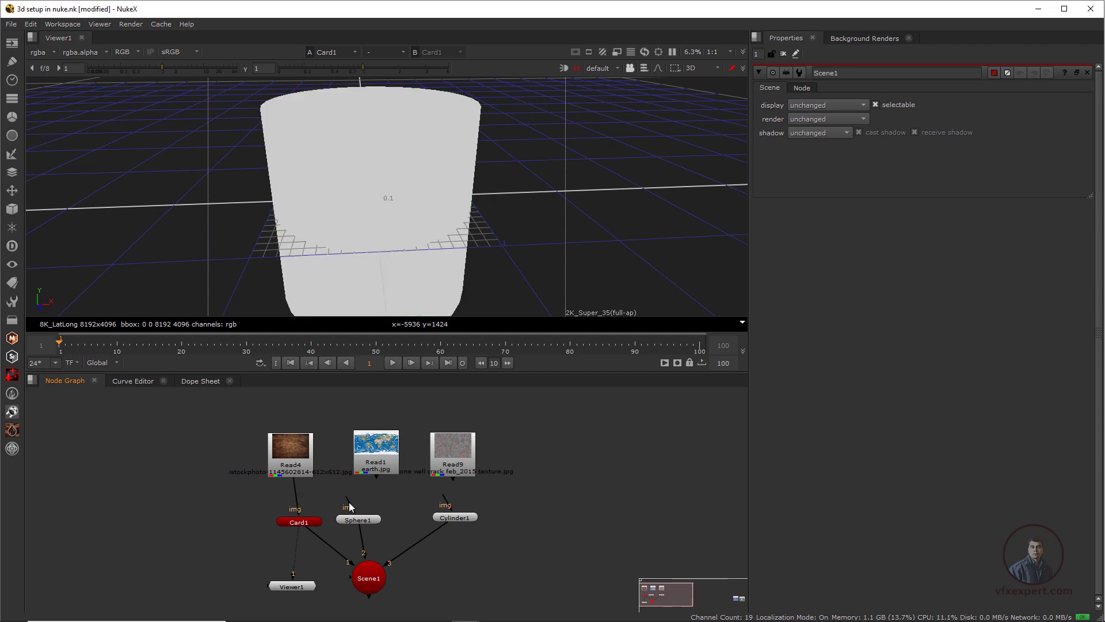
Texture Sphere1 with Read1 earth.jpg and Cylinder1 with the Read9 stone image, arranging the cylinder branch between the card and sphere branches
{"action": "left_click_drag", "start_coordinate": [376, 455], "coordinate": [503, 484]}
{"action": "left_click_drag", "start_coordinate": [358, 519], "coordinate": [434, 530]}
{"action": "left_click_drag", "start_coordinate": [455, 518], "coordinate": [368, 576]}
{"action": "left_click_drag", "start_coordinate": [434, 530], "coordinate": [449, 533]}
{"action": "left_click_drag", "start_coordinate": [453, 455], "coordinate": [358, 442]}
{"action": "left_click_drag", "start_coordinate": [354, 473], "coordinate": [358, 451]}
{"action": "left_click_drag", "start_coordinate": [447, 514], "coordinate": [501, 486]}
{"action": "left_click_drag", "start_coordinate": [503, 484], "coordinate": [440, 469]}
{"action": "left_click_drag", "start_coordinate": [452, 531], "coordinate": [449, 533]}
{"action": "scroll", "coordinate": [459, 250], "scroll_direction": "down", "scroll_amount": 6}
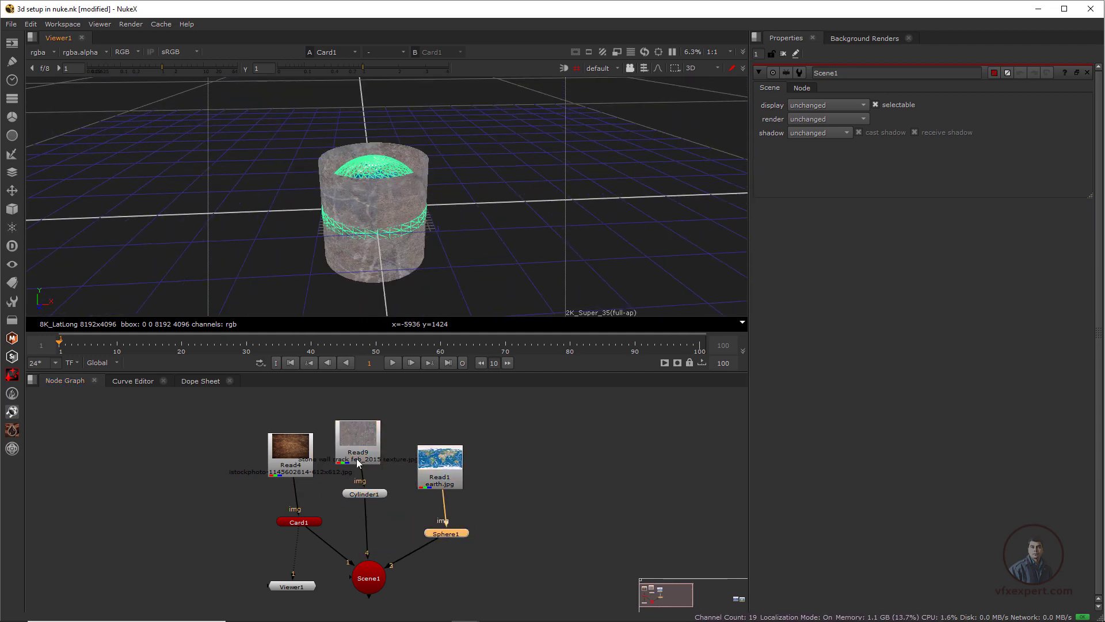
Open the Card1 properties and set its uniform scale to 10
{"action": "scroll", "coordinate": [398, 189], "scroll_direction": "down", "scroll_amount": 2}
{"action": "scroll", "coordinate": [405, 213], "scroll_direction": "up", "scroll_amount": 5}
{"action": "scroll", "coordinate": [407, 215], "scroll_direction": "down", "scroll_amount": 5}
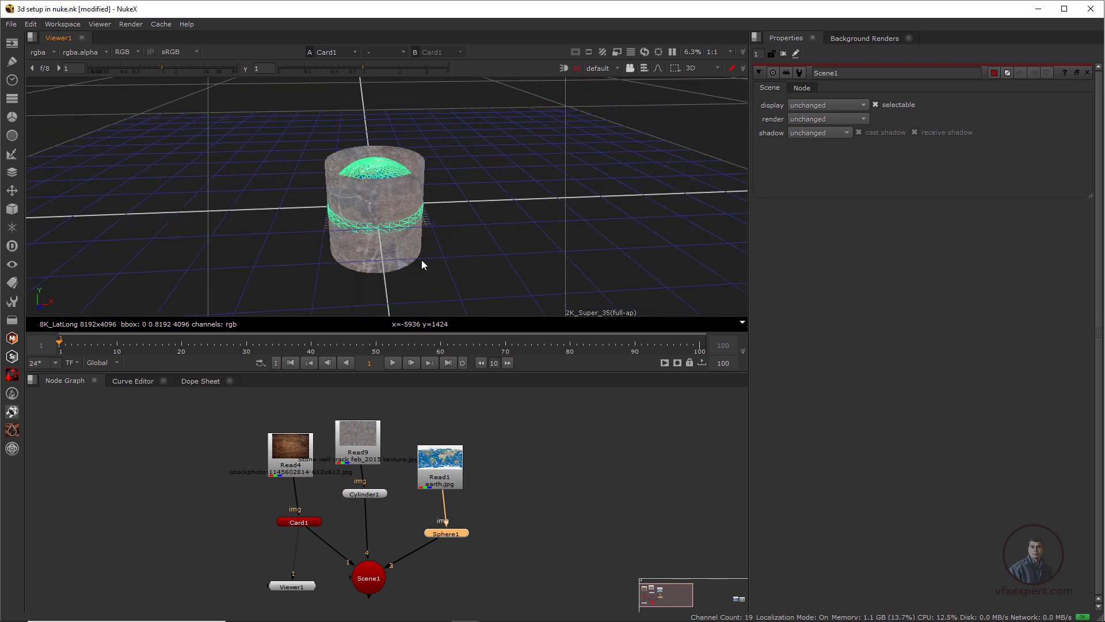
{"action": "scroll", "coordinate": [432, 246], "scroll_direction": "up", "scroll_amount": 1}
{"action": "middle_click_drag", "start_coordinate": [434, 245], "coordinate": [436, 238]}
{"action": "left_click_drag", "start_coordinate": [298, 523], "coordinate": [302, 532]}
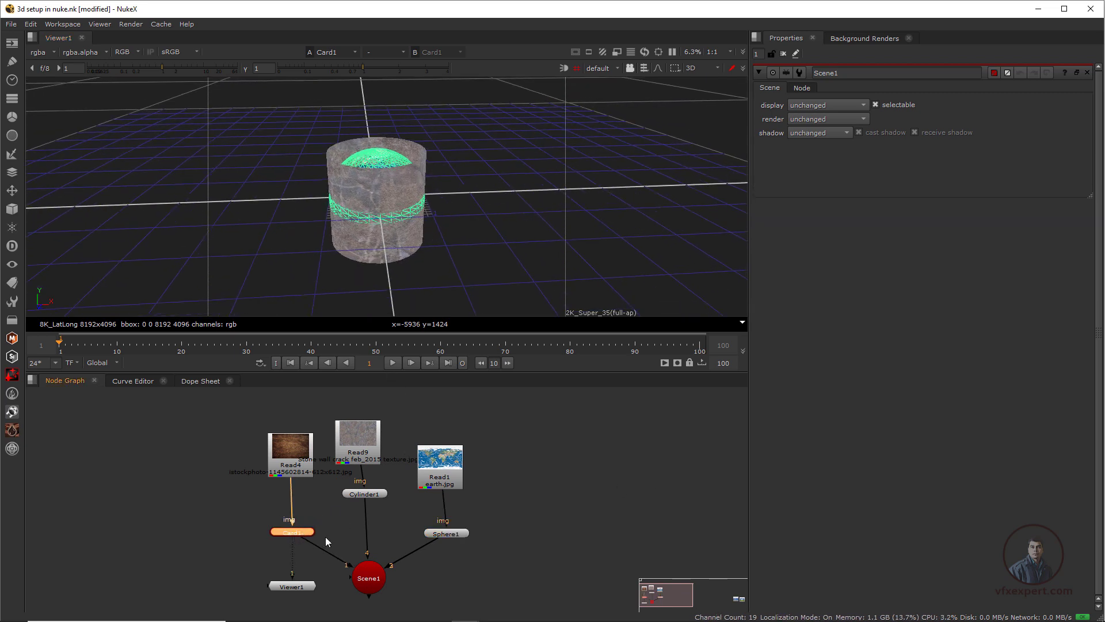
{"action": "double_click", "coordinate": [298, 532]}
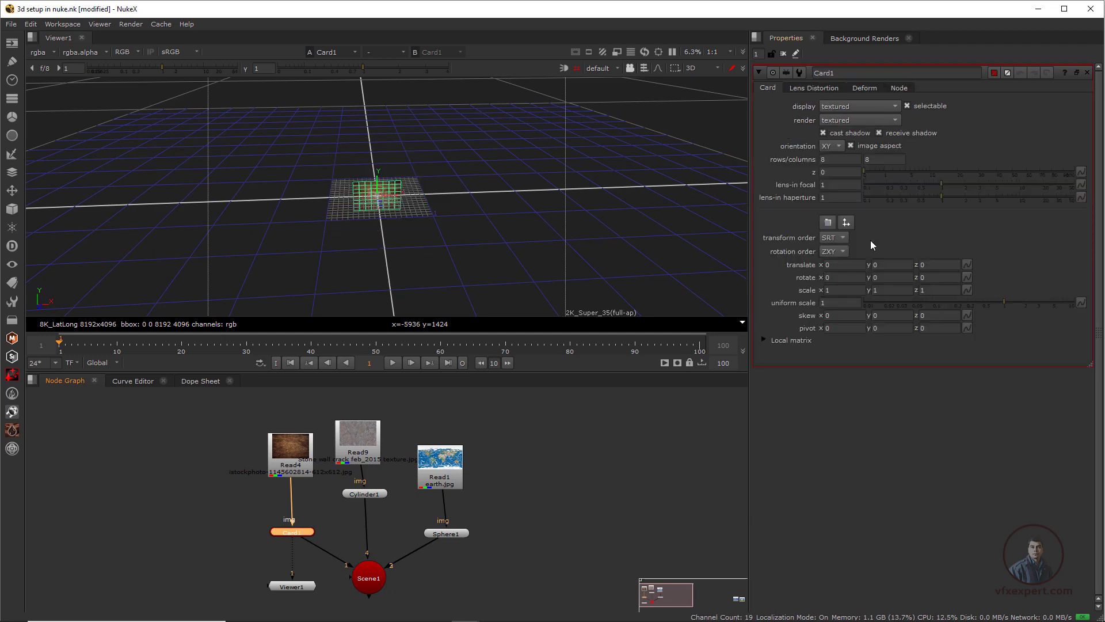
{"action": "left_click_drag", "start_coordinate": [1004, 302], "coordinate": [1082, 313]}
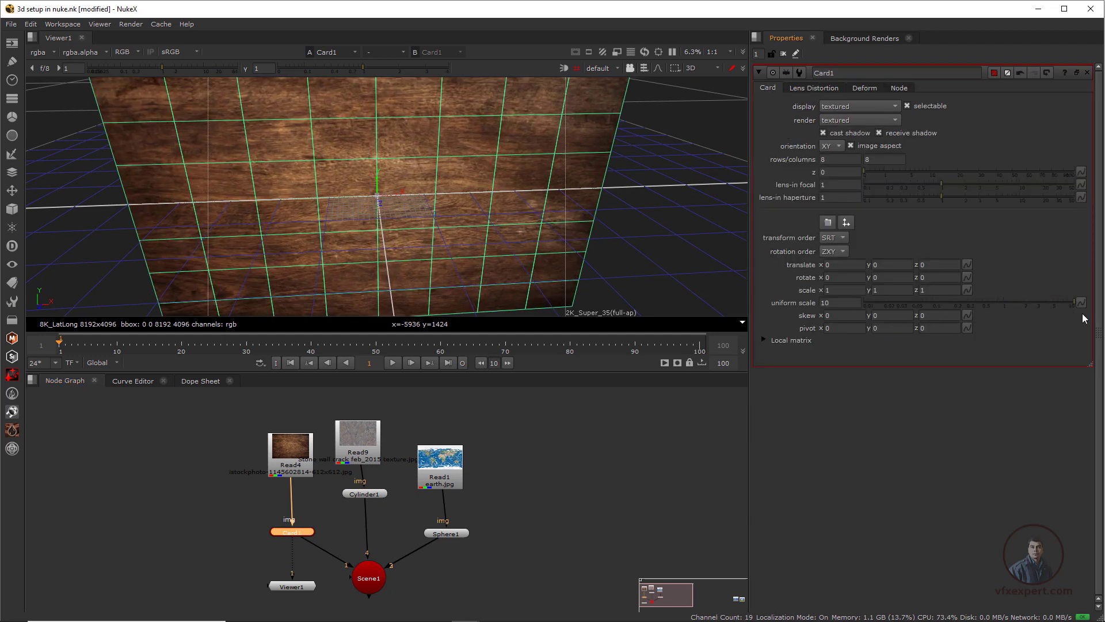
{"action": "scroll", "coordinate": [510, 258], "scroll_direction": "down", "scroll_amount": 3}
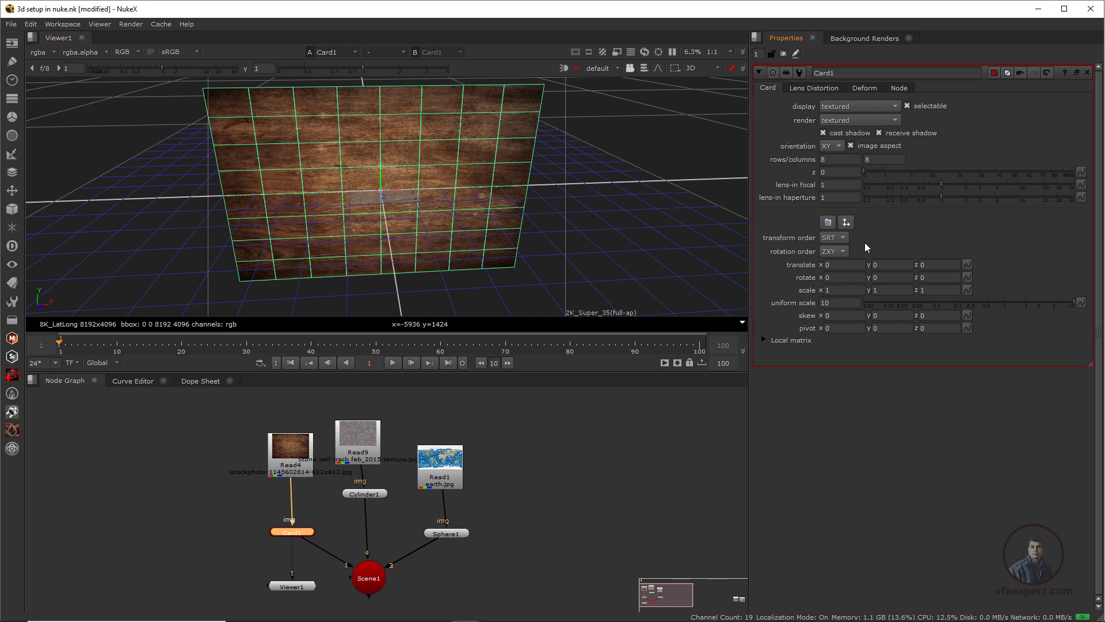
Rotate the card -90 degrees about x to lay it flat as a floor, and deselect it
{"action": "left_click", "coordinate": [839, 277]}
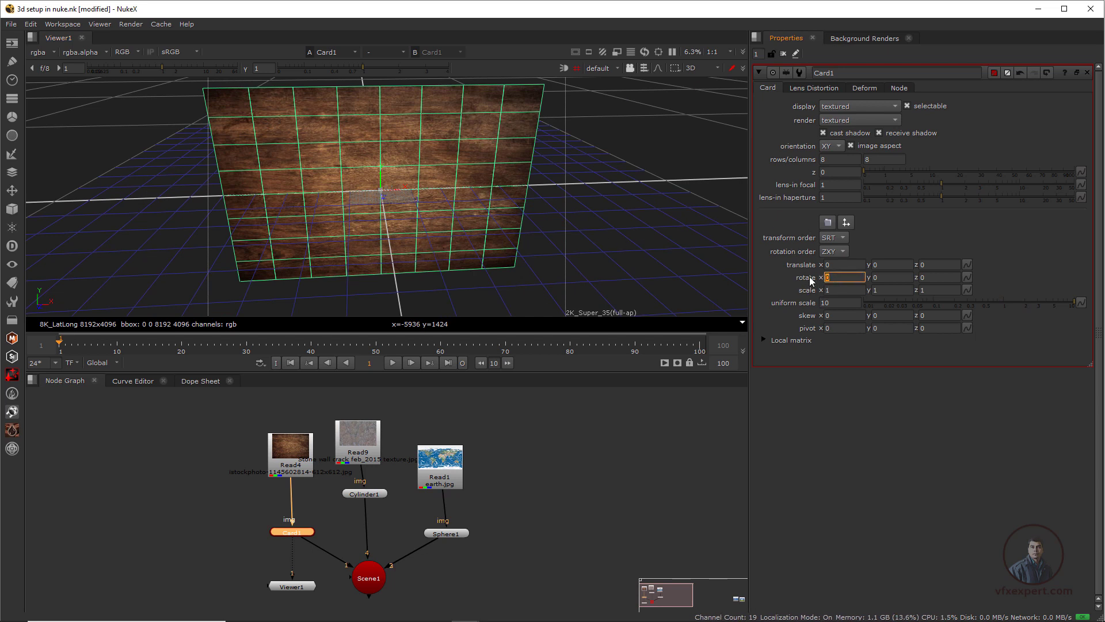
{"action": "type", "text": "-90"}
{"action": "key", "text": "Return"}
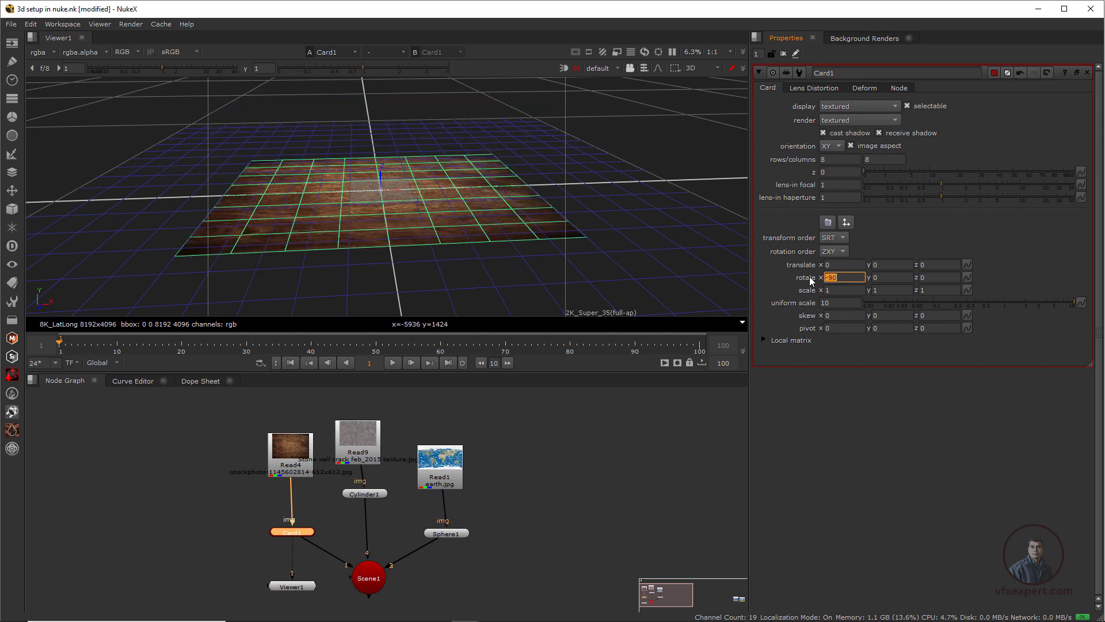
{"action": "left_click", "coordinate": [423, 277]}
{"action": "scroll", "coordinate": [423, 276], "scroll_direction": "up", "scroll_amount": 3}
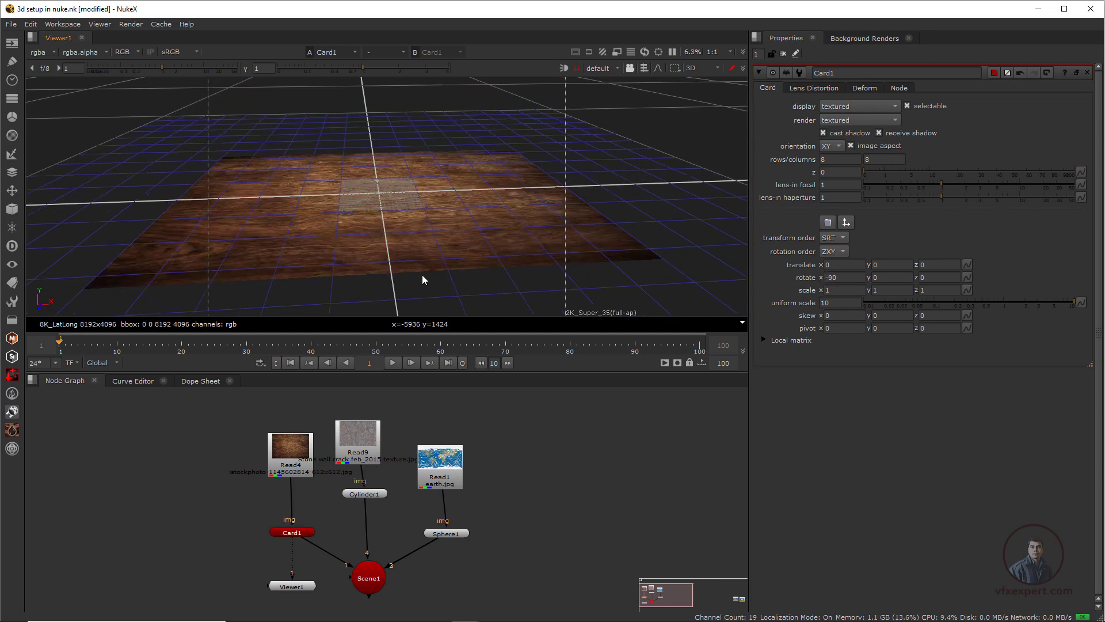
{"action": "scroll", "coordinate": [417, 262], "scroll_direction": "up", "scroll_amount": 2}
Raise the card to about y 0.08 and move Viewer1 slightly lower in the node graph
{"action": "left_click", "coordinate": [415, 260]}
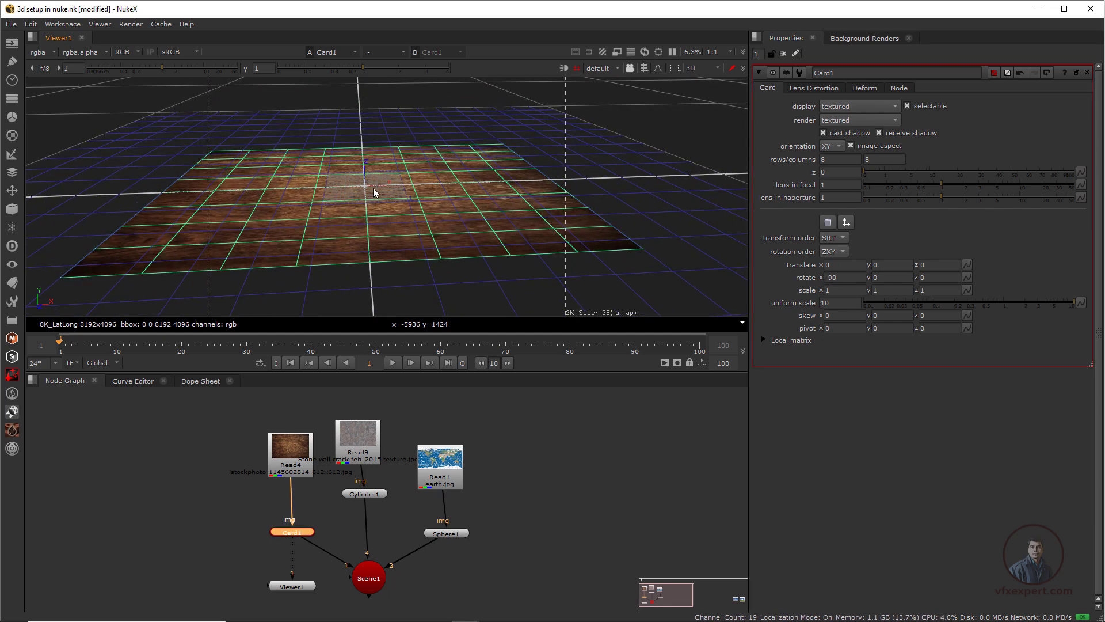
{"action": "left_click_drag", "start_coordinate": [364, 168], "coordinate": [362, 162]}
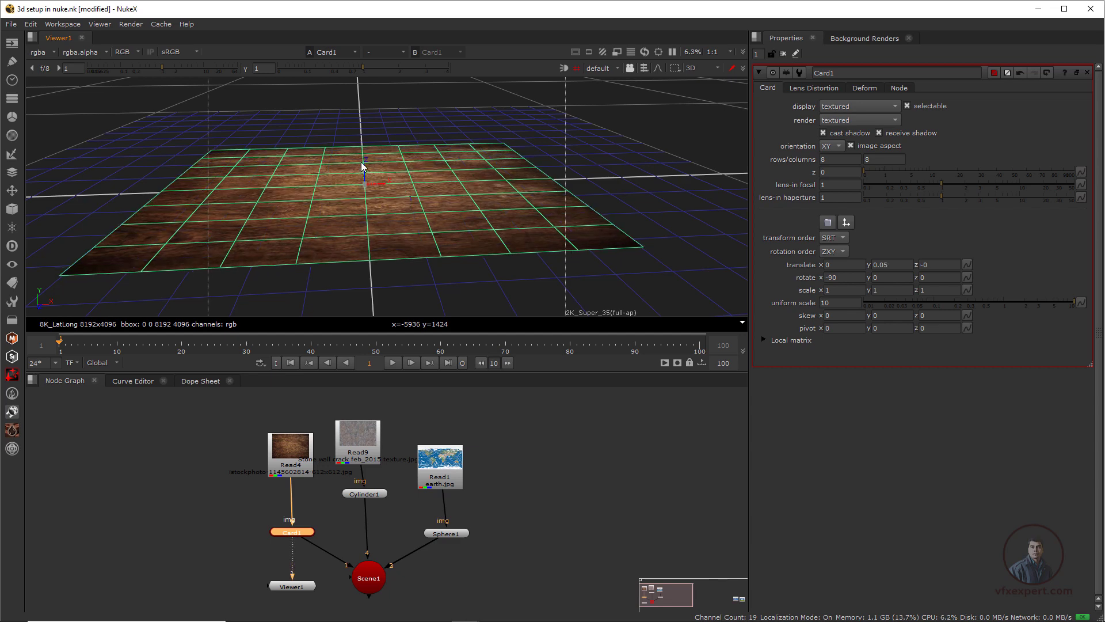
{"action": "left_click", "coordinate": [651, 254]}
{"action": "scroll", "coordinate": [449, 254], "scroll_direction": "up", "scroll_amount": 2}
{"action": "left_click_drag", "start_coordinate": [448, 254], "coordinate": [391, 225], "text": "ctrl"}
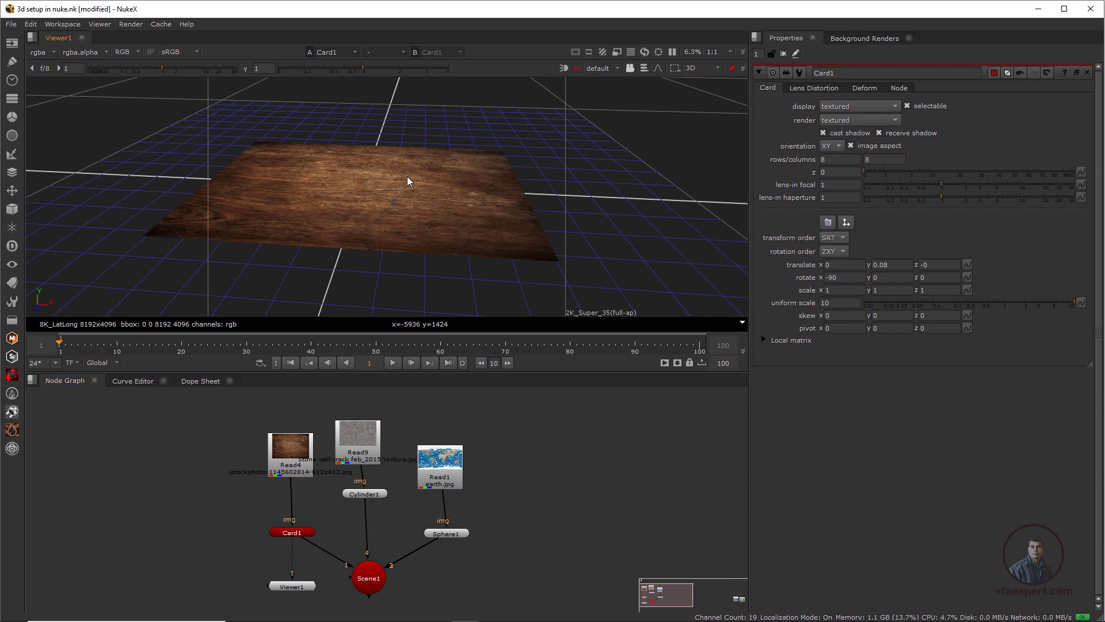
{"action": "scroll", "coordinate": [366, 184], "scroll_direction": "up", "scroll_amount": 3}
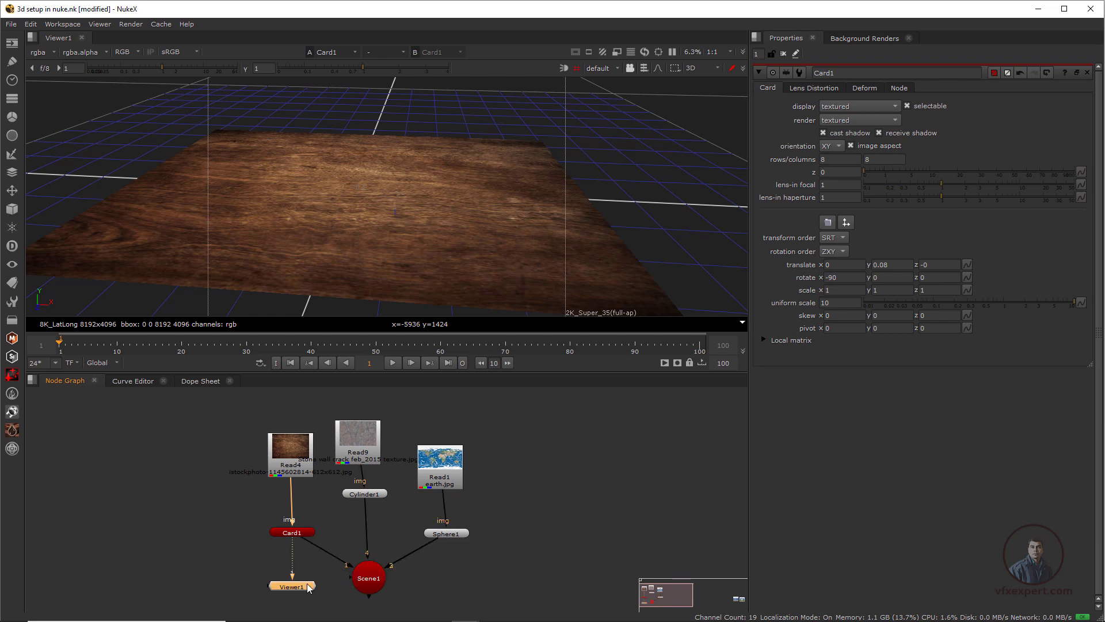
{"action": "left_click_drag", "start_coordinate": [309, 587], "coordinate": [309, 598]}
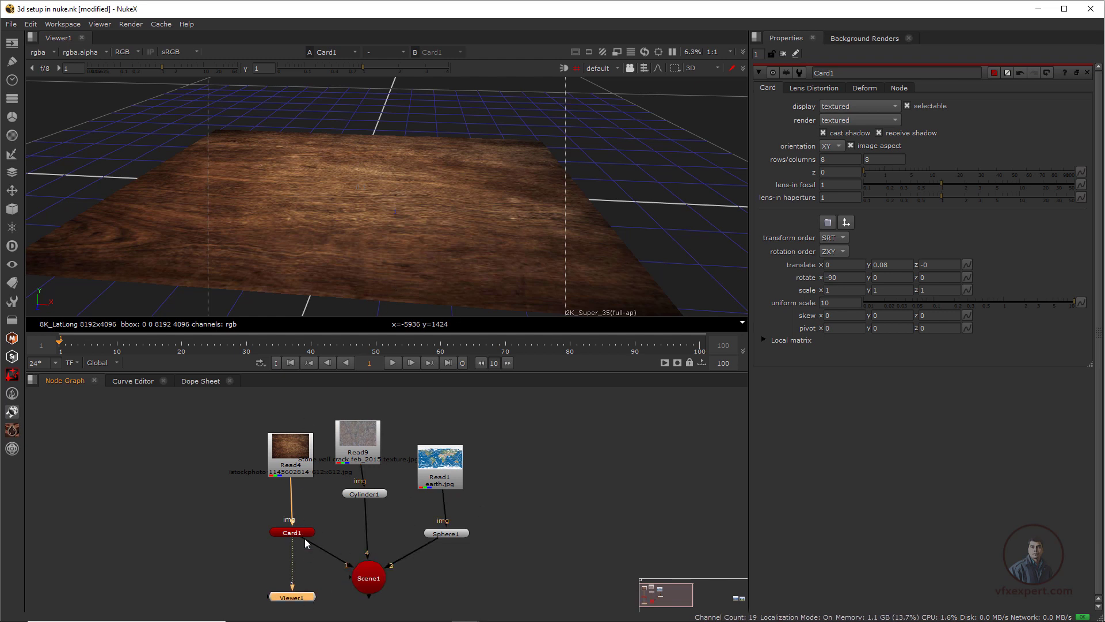
Connect Viewer1 to Scene1 to display the card, cylinder and sphere together
{"action": "left_click_drag", "start_coordinate": [294, 550], "coordinate": [362, 578]}
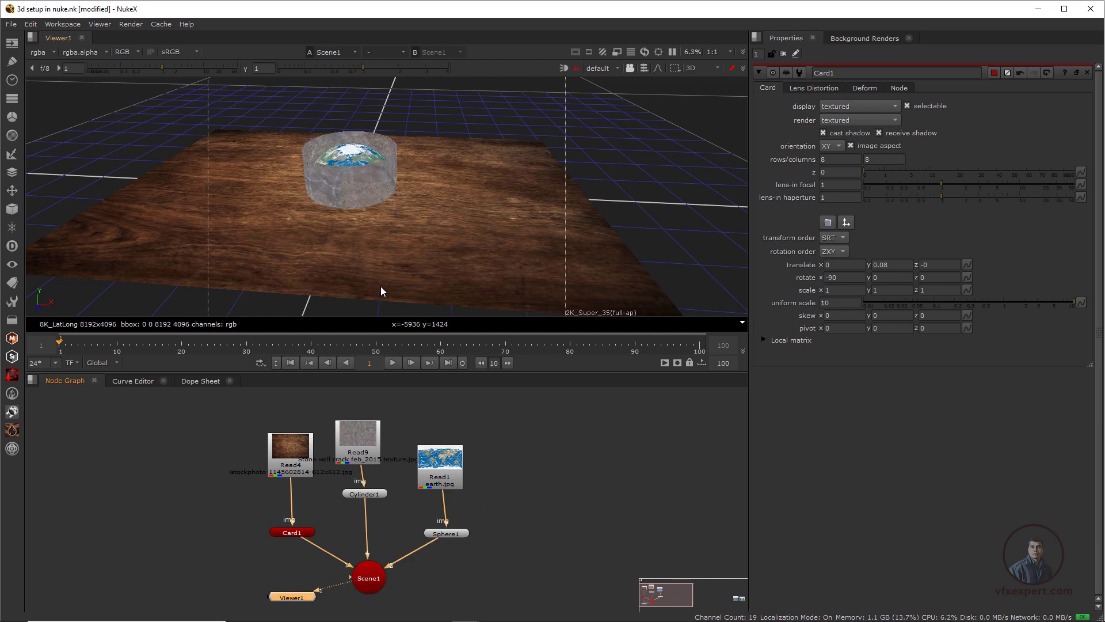
{"action": "scroll", "coordinate": [347, 213], "scroll_direction": "up", "scroll_amount": 2}
{"action": "scroll", "coordinate": [346, 213], "scroll_direction": "down", "scroll_amount": 3}
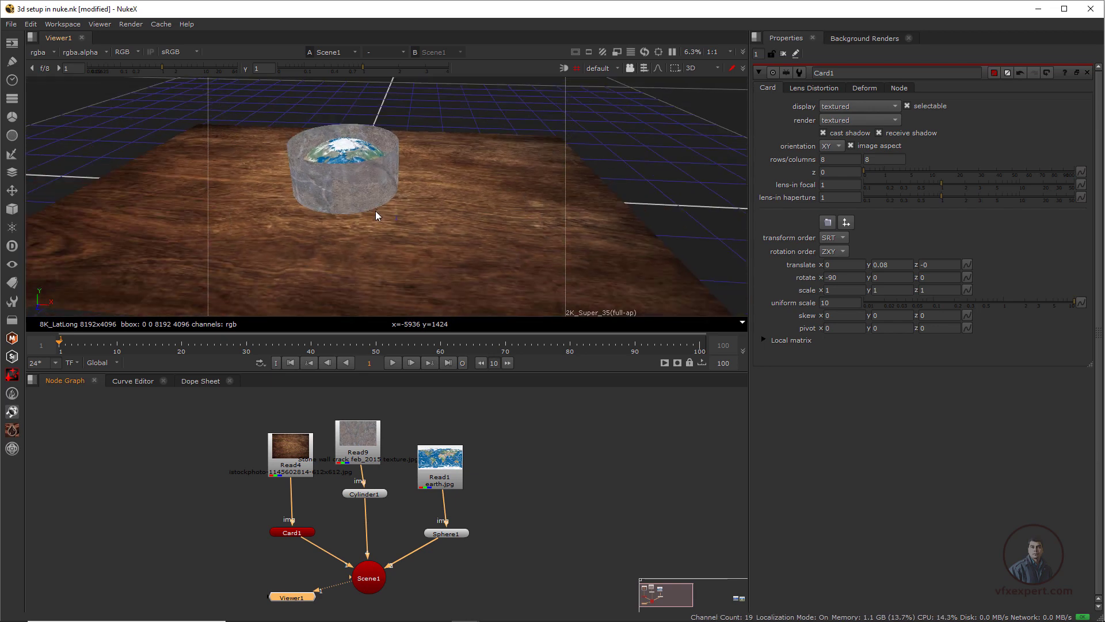
{"action": "left_click_drag", "start_coordinate": [375, 211], "coordinate": [470, 231], "text": "ctrl"}
Select Cylinder1 and raise it to about y 1.02 so it stands on the wooden floor card
{"action": "left_click", "coordinate": [369, 182]}
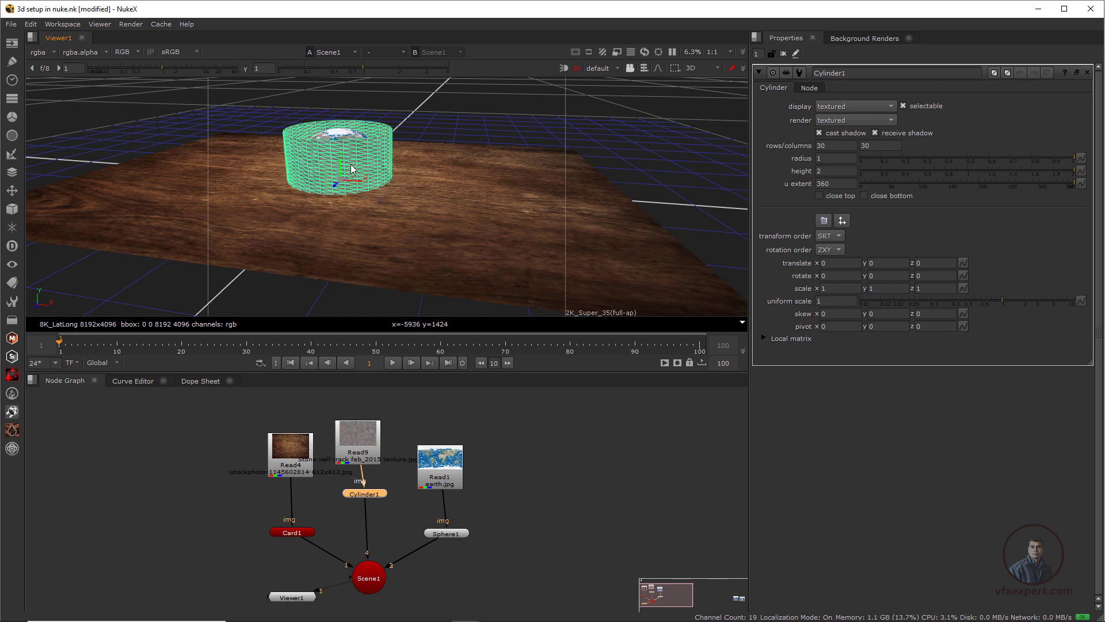
{"action": "left_click", "coordinate": [449, 535]}
{"action": "left_click", "coordinate": [533, 511]}
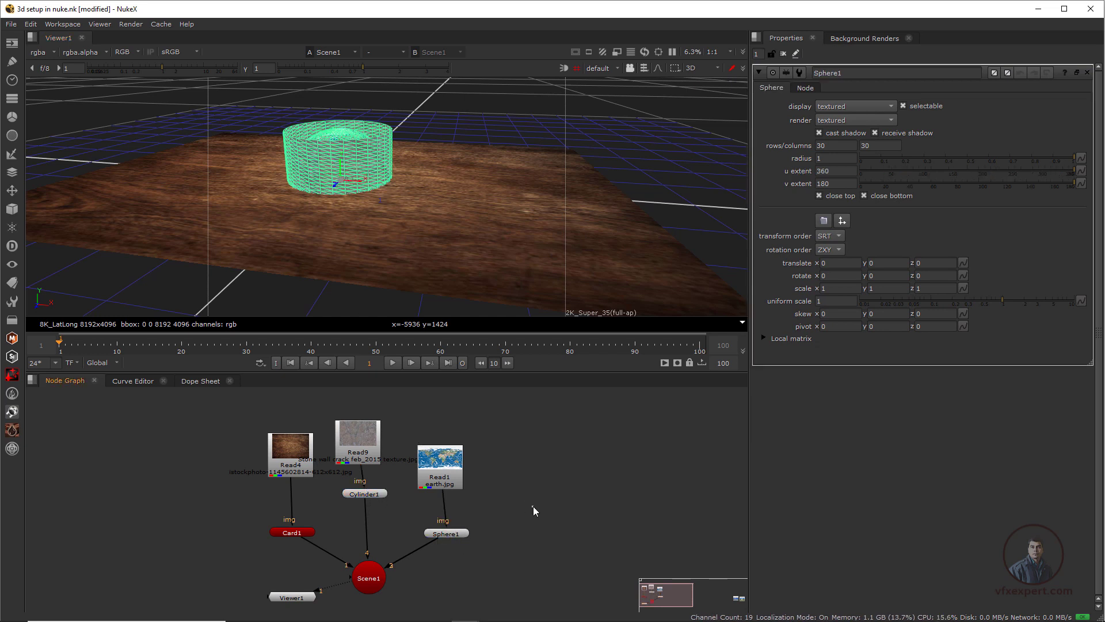
{"action": "left_click", "coordinate": [373, 495]}
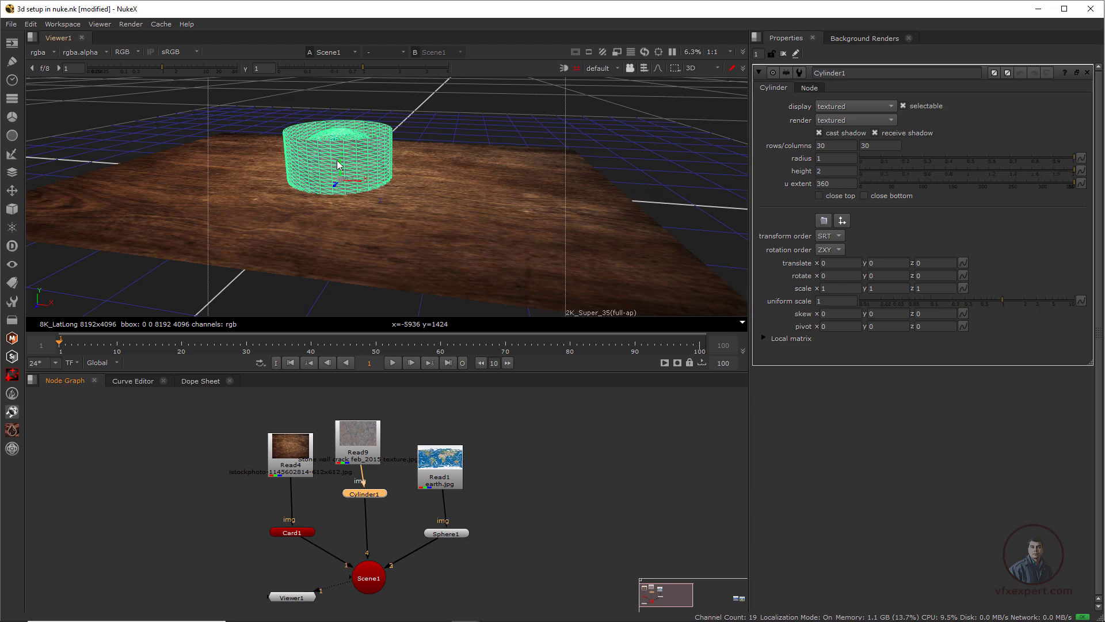
{"action": "left_click_drag", "start_coordinate": [337, 166], "coordinate": [347, 126]}
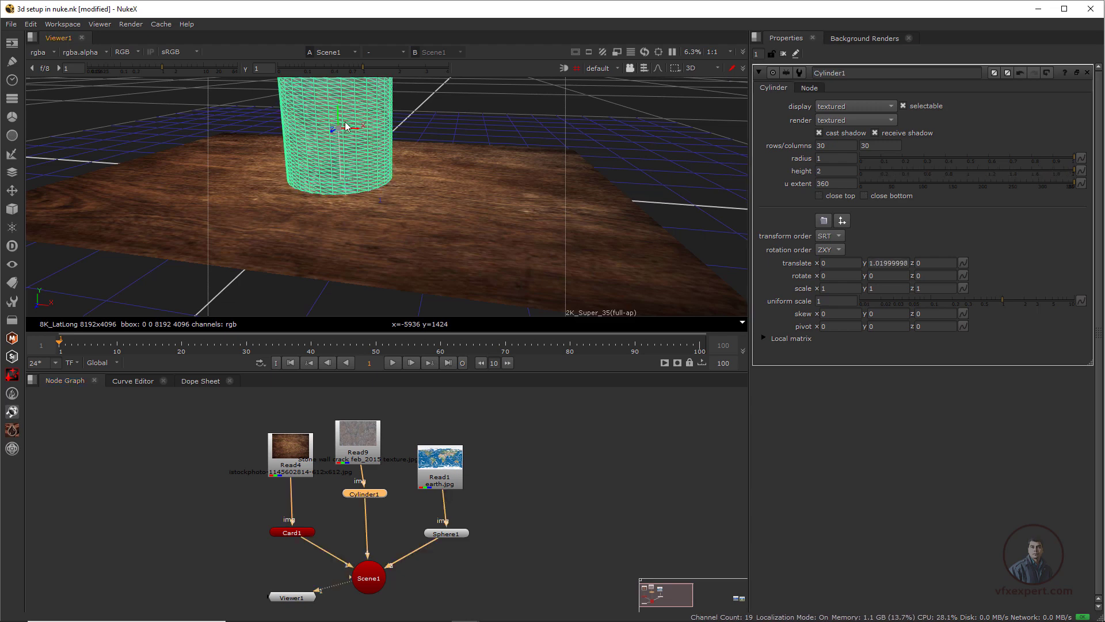
Raise Sphere1 to about y 2.72 on top of the cylinder and set its radius to 1.2
{"action": "scroll", "coordinate": [419, 177], "scroll_direction": "down", "scroll_amount": 5}
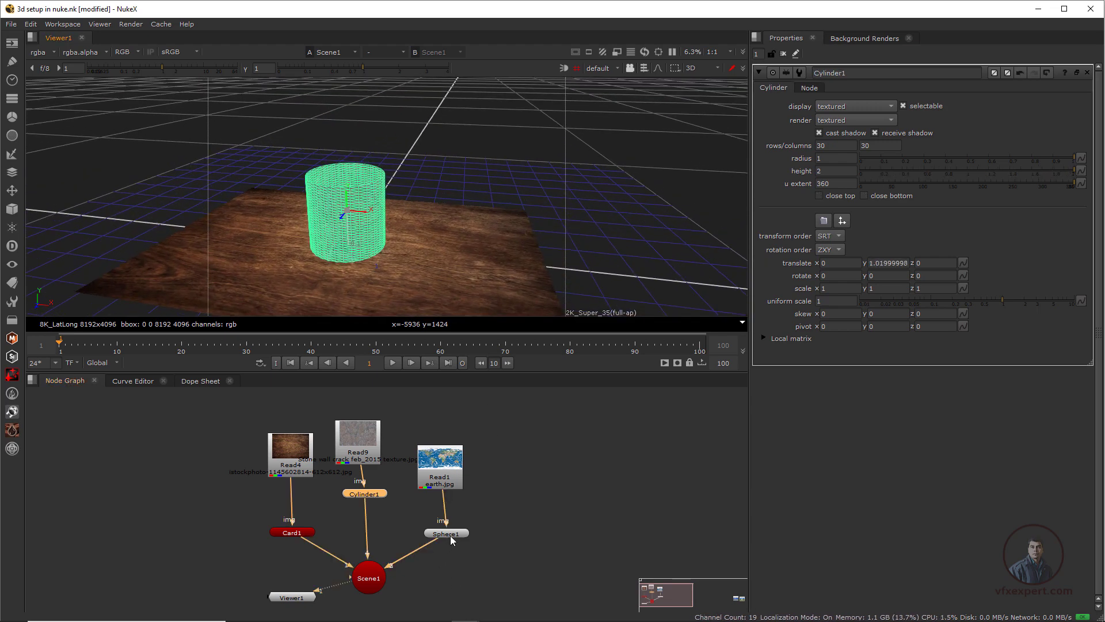
{"action": "left_click", "coordinate": [449, 534]}
{"action": "left_click_drag", "start_coordinate": [348, 232], "coordinate": [343, 133]}
{"action": "left_click", "coordinate": [829, 158]}
{"action": "scroll", "coordinate": [829, 158], "scroll_direction": "up", "scroll_amount": 2}
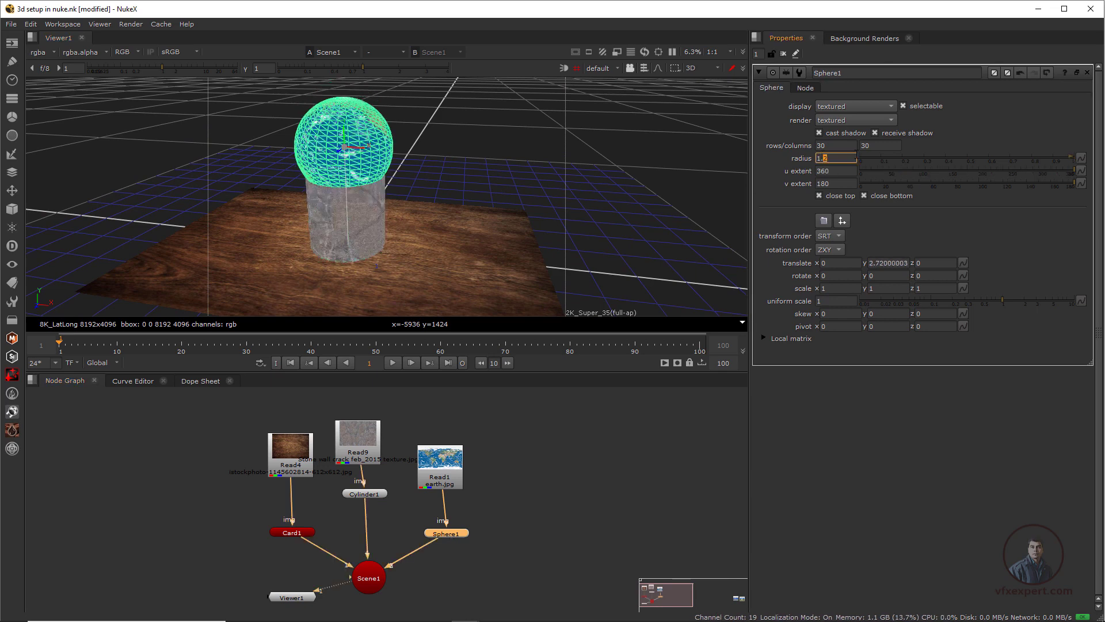
Lower the cylinder to about y 1.002 in the front view to align its base with the floor
{"action": "left_click_drag", "start_coordinate": [500, 253], "coordinate": [377, 212], "text": "ctrl"}
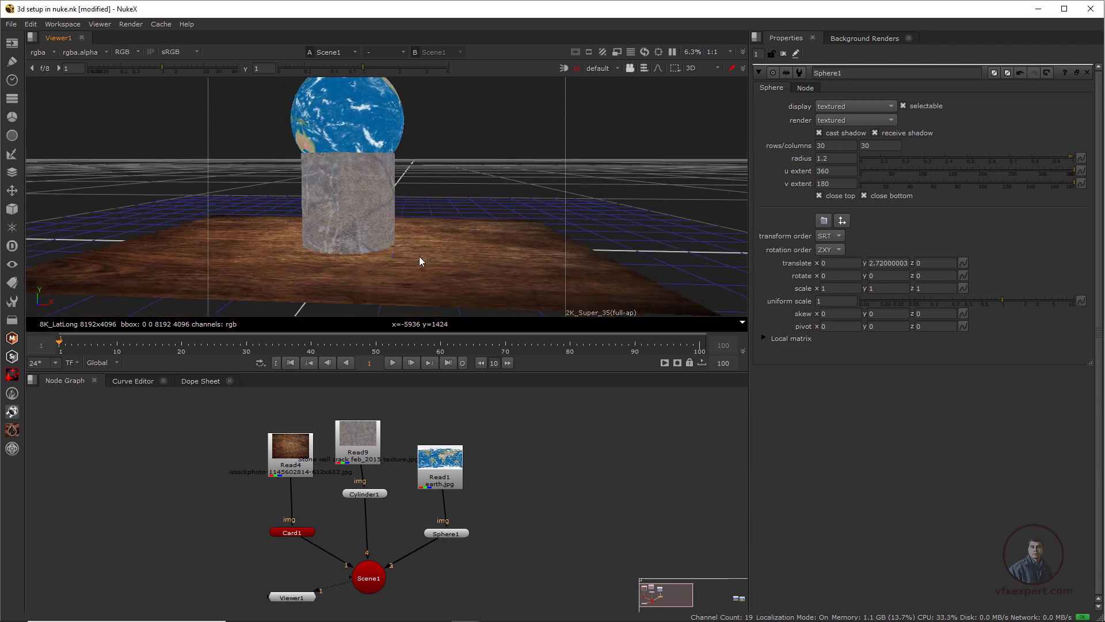
{"action": "mouse_move", "coordinate": [419, 256]}
{"action": "left_mouse_down", "text": "ctrl"}
{"action": "mouse_move", "coordinate": [463, 254]}
{"action": "mouse_move", "coordinate": [442, 233]}
{"action": "mouse_move", "coordinate": [363, 235]}
{"action": "mouse_move", "coordinate": [423, 263]}
{"action": "left_mouse_up", "text": "ctrl"}
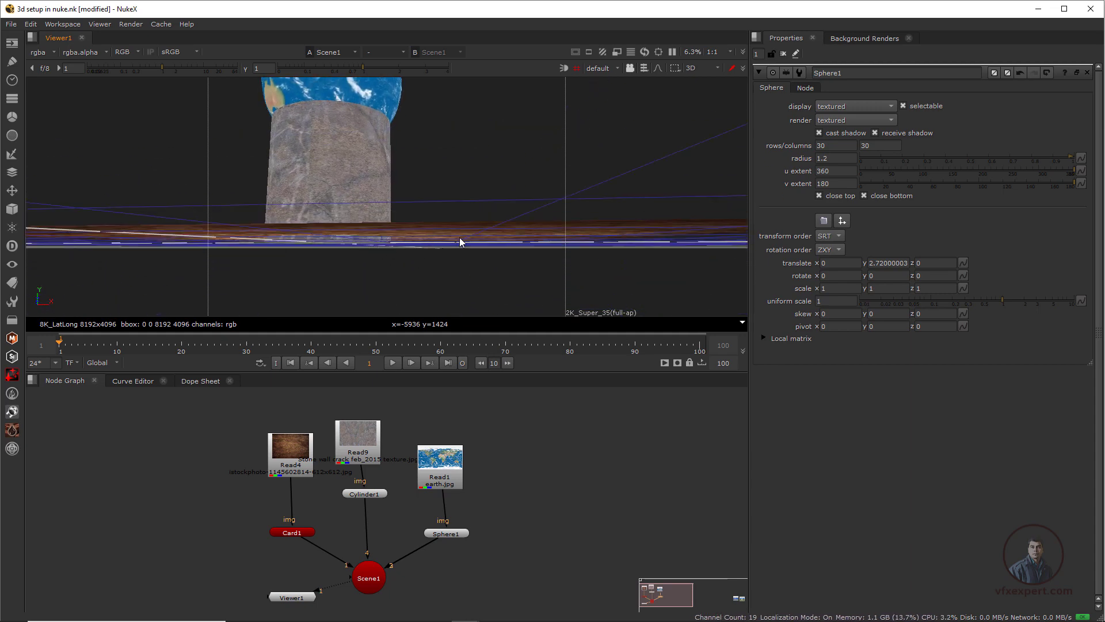
{"action": "left_click_drag", "start_coordinate": [435, 247], "coordinate": [401, 222], "text": "ctrl"}
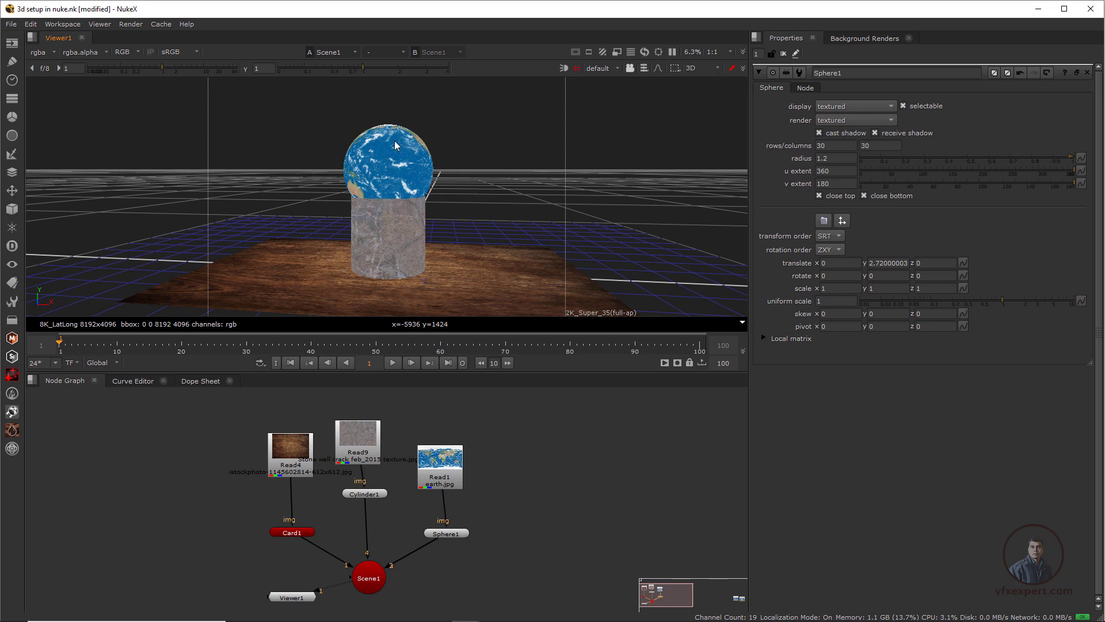
{"action": "left_click", "coordinate": [717, 69]}
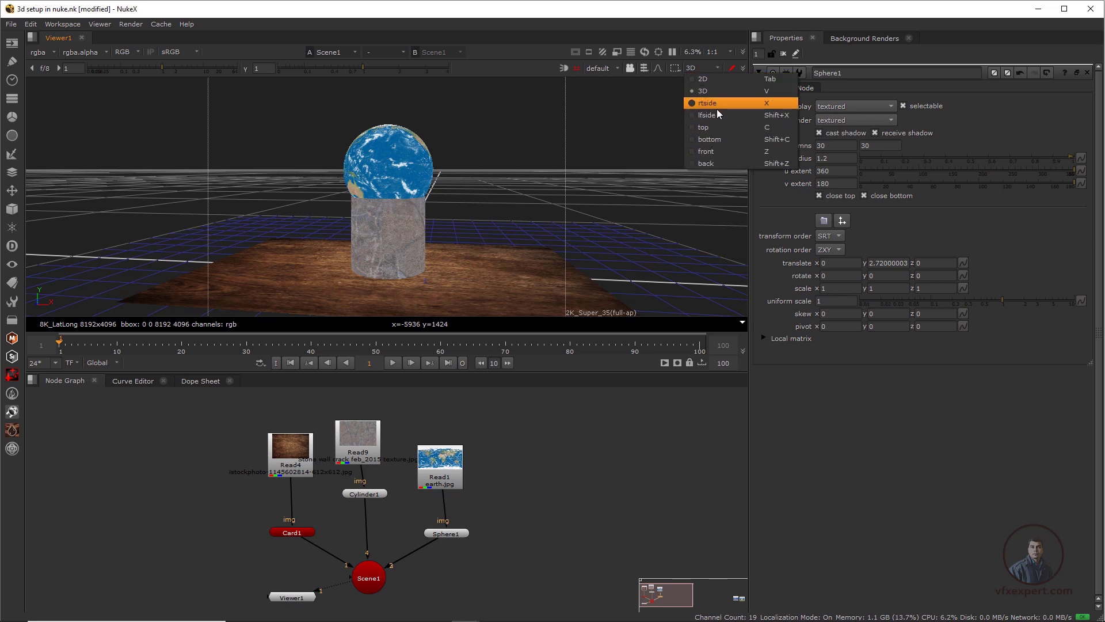
{"action": "left_click", "coordinate": [706, 151]}
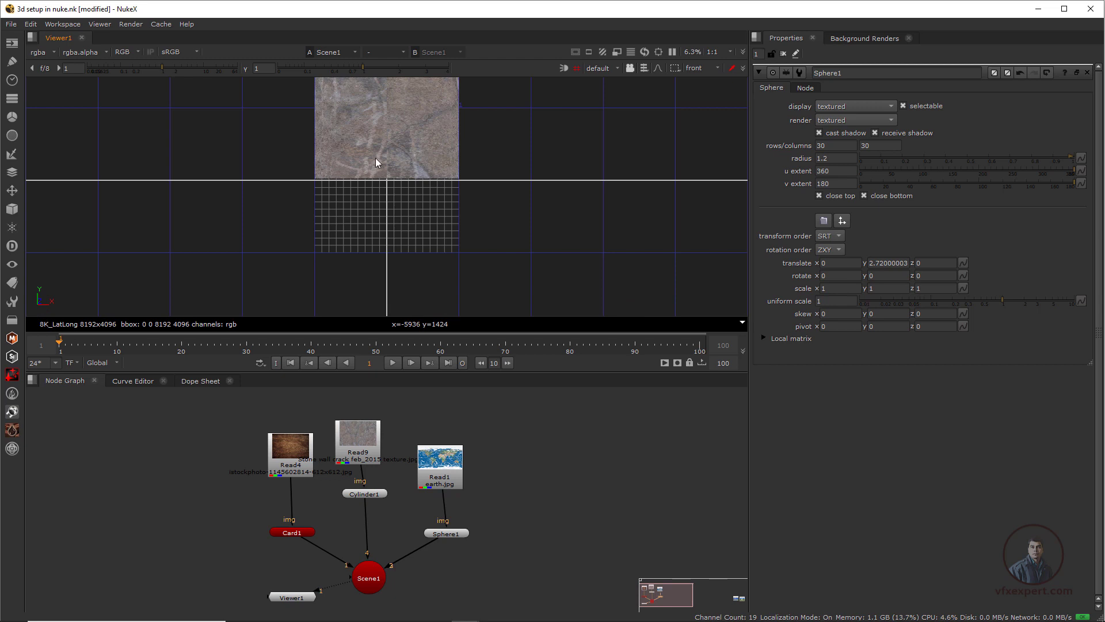
{"action": "scroll", "coordinate": [375, 162], "scroll_direction": "up", "scroll_amount": 3}
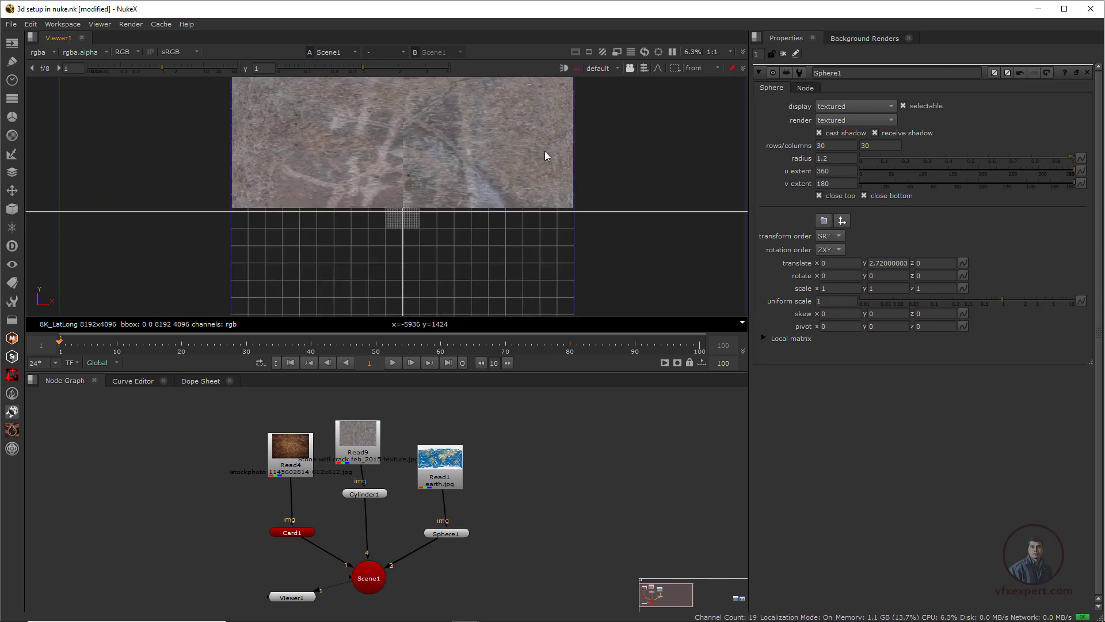
{"action": "scroll", "coordinate": [545, 151], "scroll_direction": "down", "scroll_amount": 1}
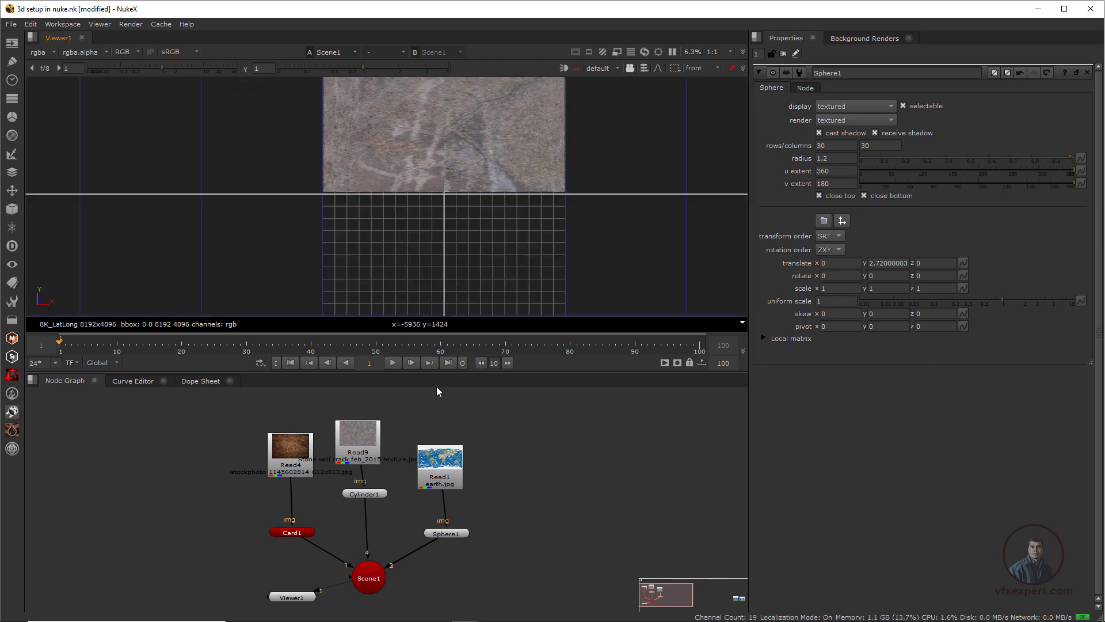
{"action": "left_click", "coordinate": [366, 493]}
{"action": "scroll", "coordinate": [488, 263], "scroll_direction": "down", "scroll_amount": 2}
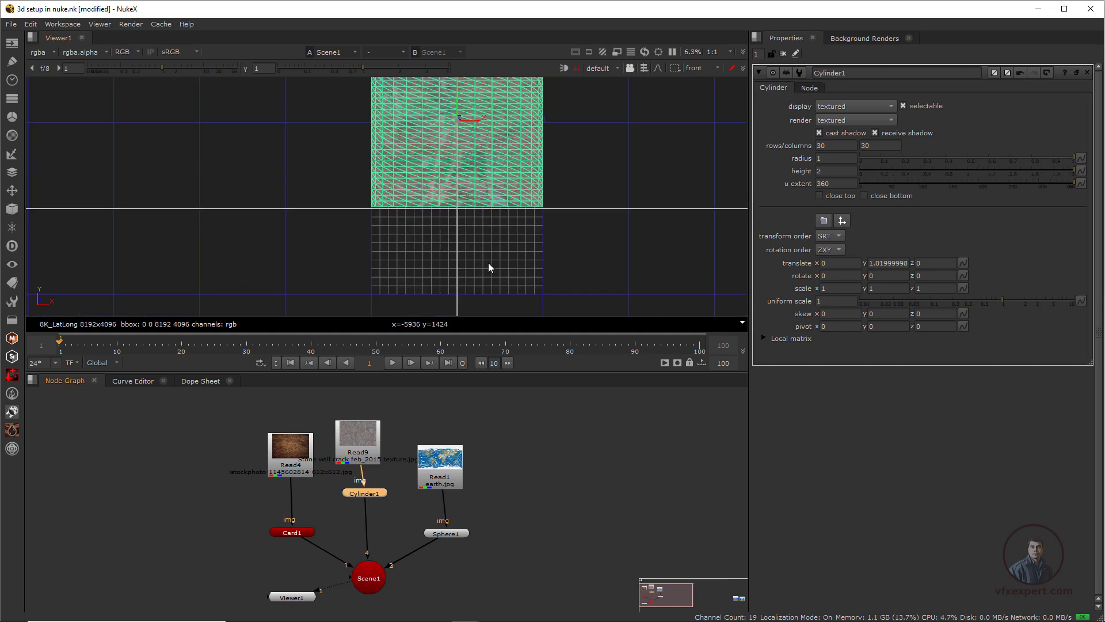
{"action": "middle_click_drag", "start_coordinate": [503, 193], "coordinate": [484, 223]}
{"action": "scroll", "coordinate": [484, 223], "scroll_direction": "up", "scroll_amount": 2}
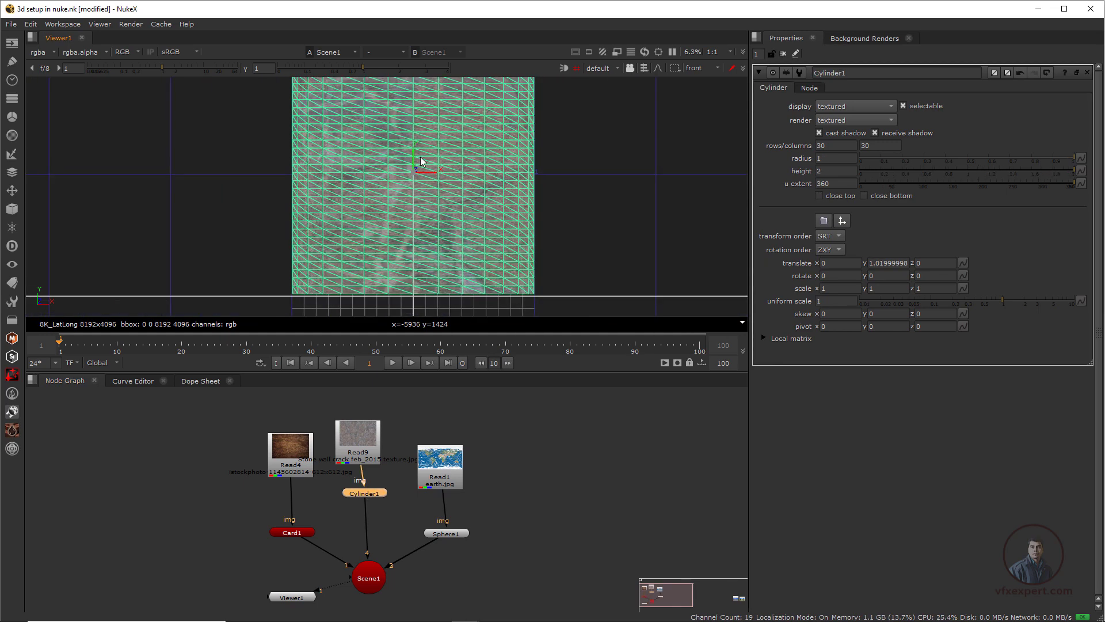
{"action": "left_click_drag", "start_coordinate": [412, 151], "coordinate": [413, 153]}
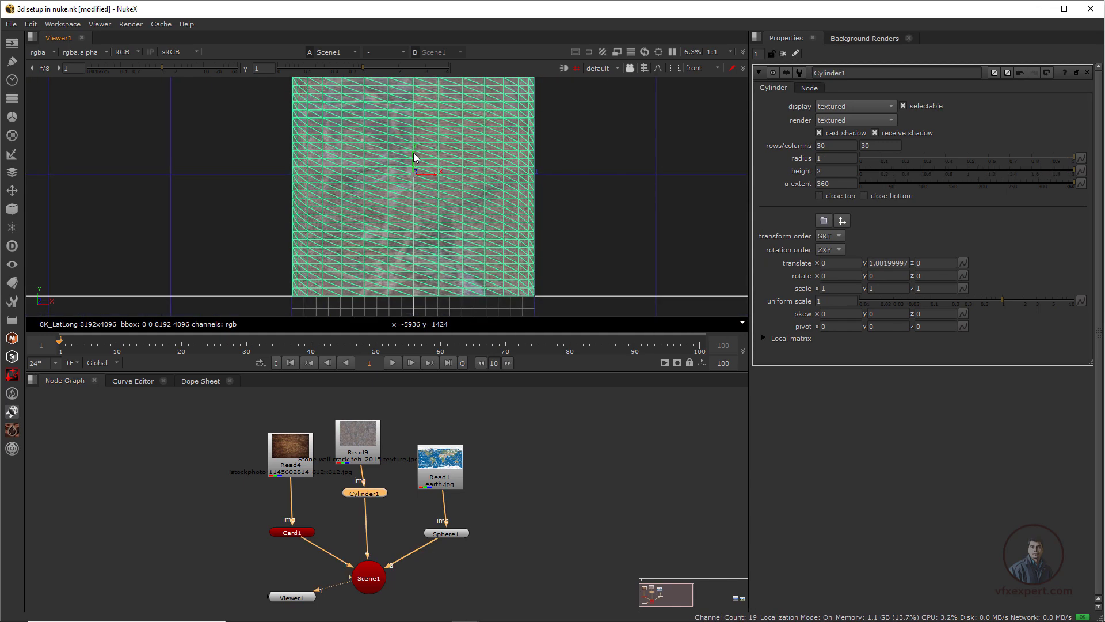
Examine the object placement in the left side, right side and top orthographic views
{"action": "scroll", "coordinate": [604, 206], "scroll_direction": "down", "scroll_amount": 2}
{"action": "left_click", "coordinate": [712, 69]}
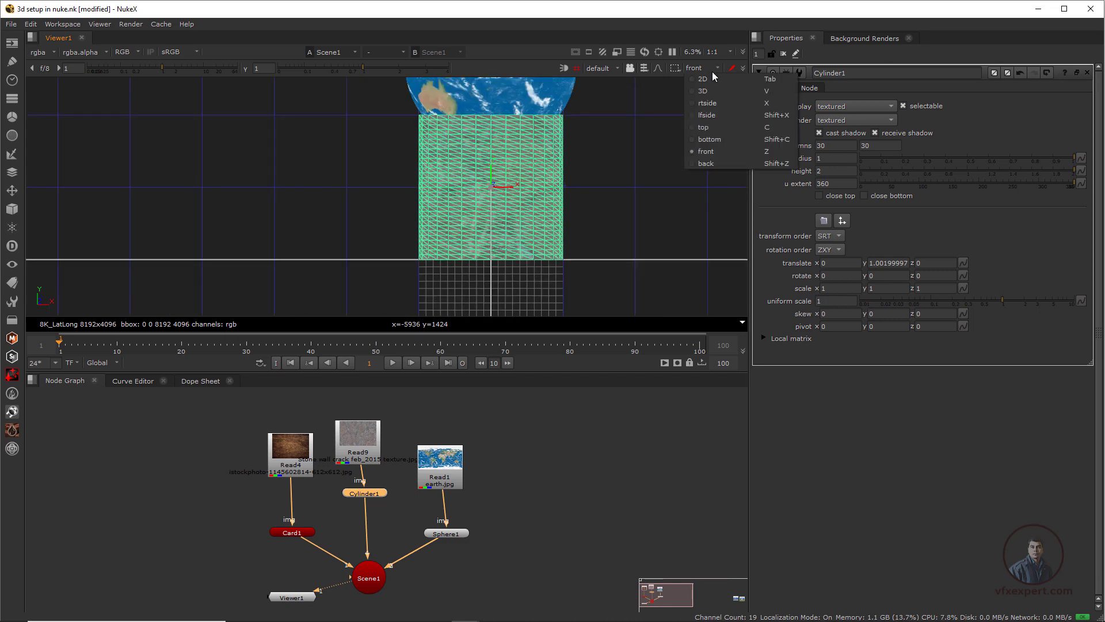
{"action": "left_click", "coordinate": [708, 115]}
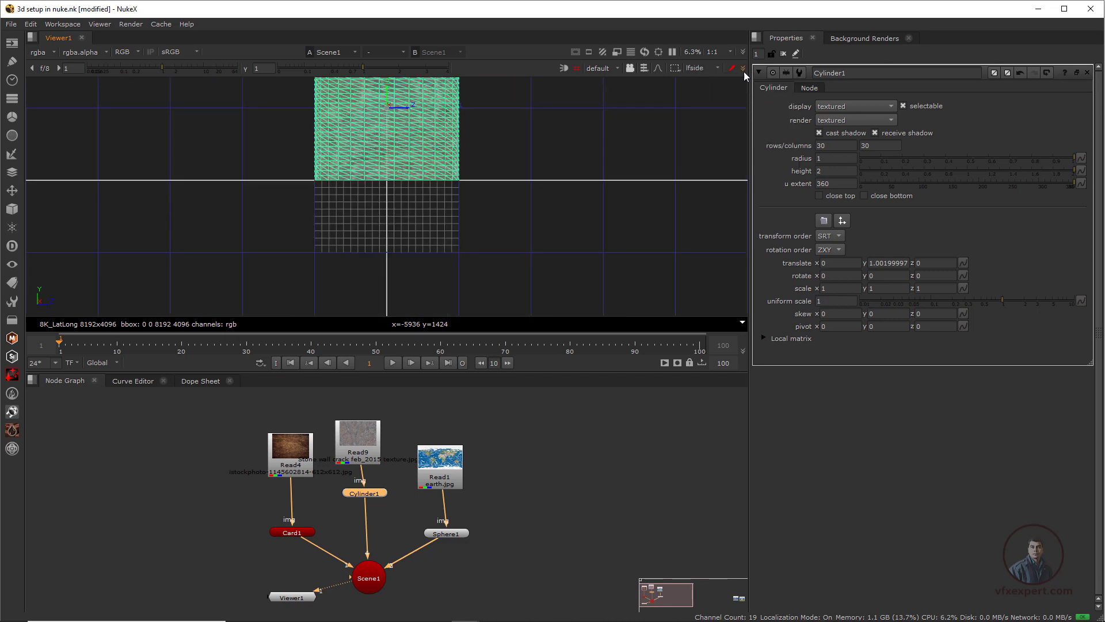
{"action": "left_click", "coordinate": [712, 67]}
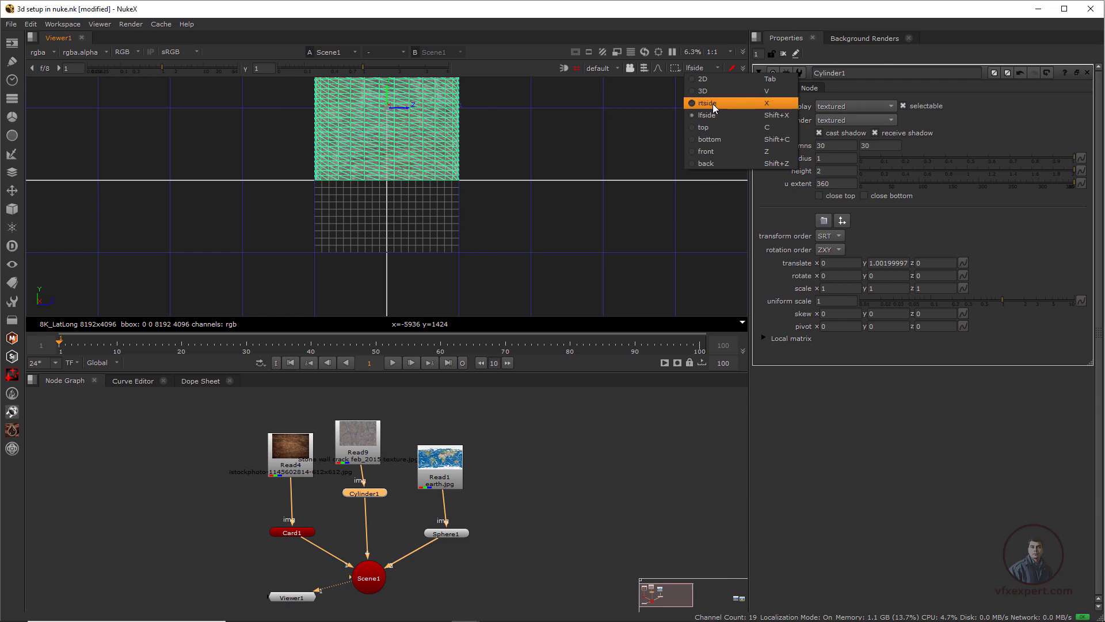
{"action": "left_click", "coordinate": [713, 104]}
{"action": "key", "text": "c"}
{"action": "scroll", "coordinate": [485, 204], "scroll_direction": "down", "scroll_amount": 7}
{"action": "scroll", "coordinate": [483, 207], "scroll_direction": "up", "scroll_amount": 4}
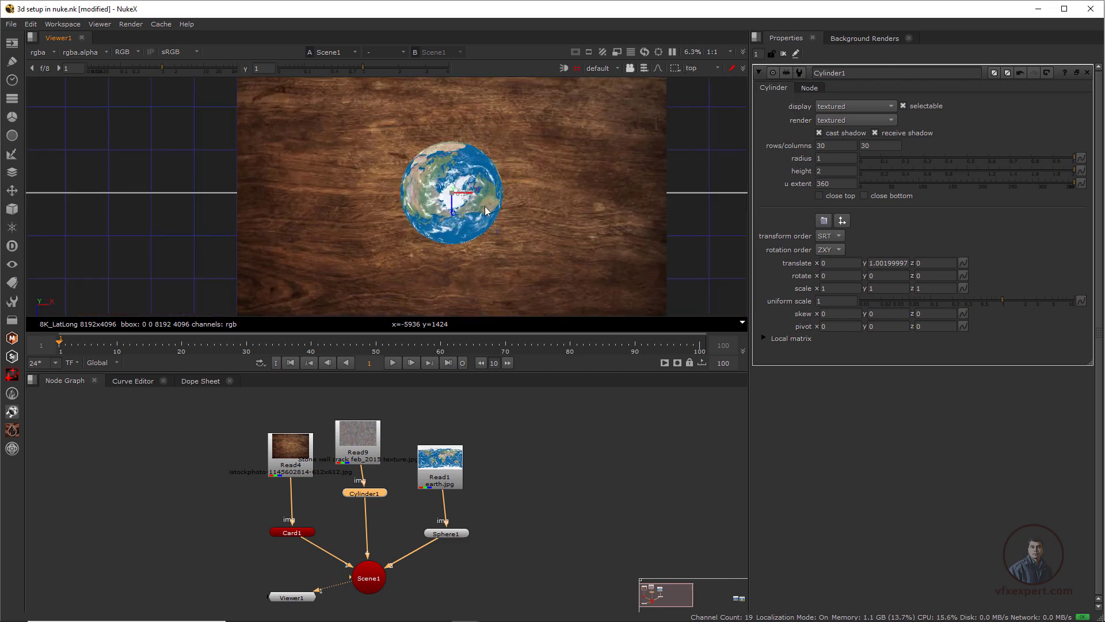
Try moving the cylinder sideways to about x 1.8 in the top view, and undo the move
{"action": "scroll", "coordinate": [485, 211], "scroll_direction": "up", "scroll_amount": 2}
{"action": "left_click_drag", "start_coordinate": [458, 189], "coordinate": [565, 205]}
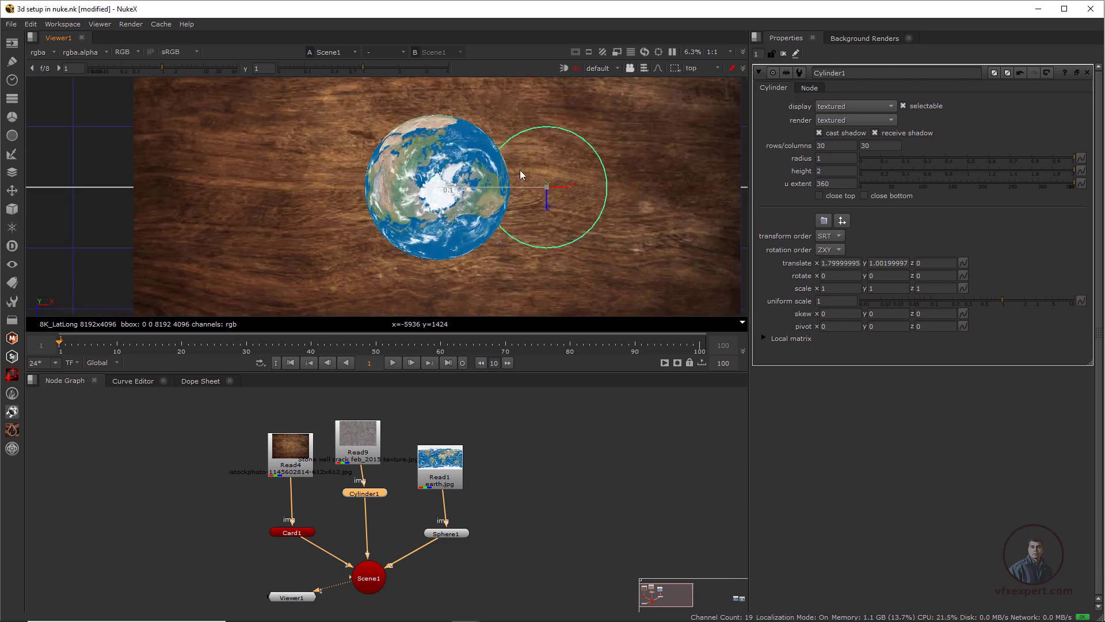
{"action": "key", "text": "ctrl+z"}
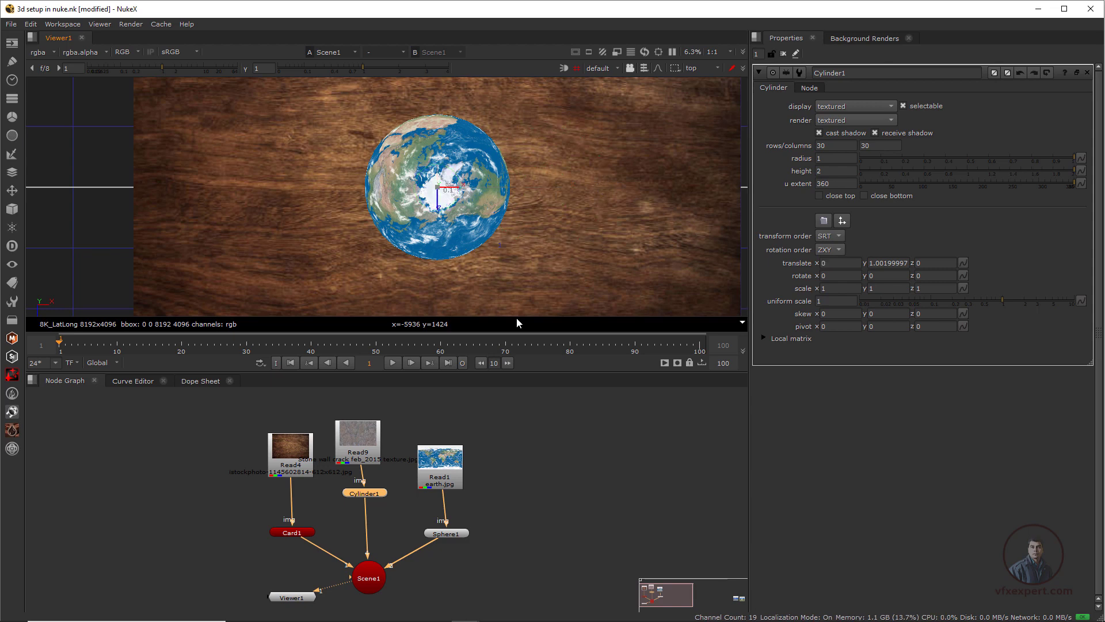
Return the viewer to the 3D perspective view and save the script
{"action": "left_click", "coordinate": [701, 68]}
{"action": "left_click", "coordinate": [708, 91]}
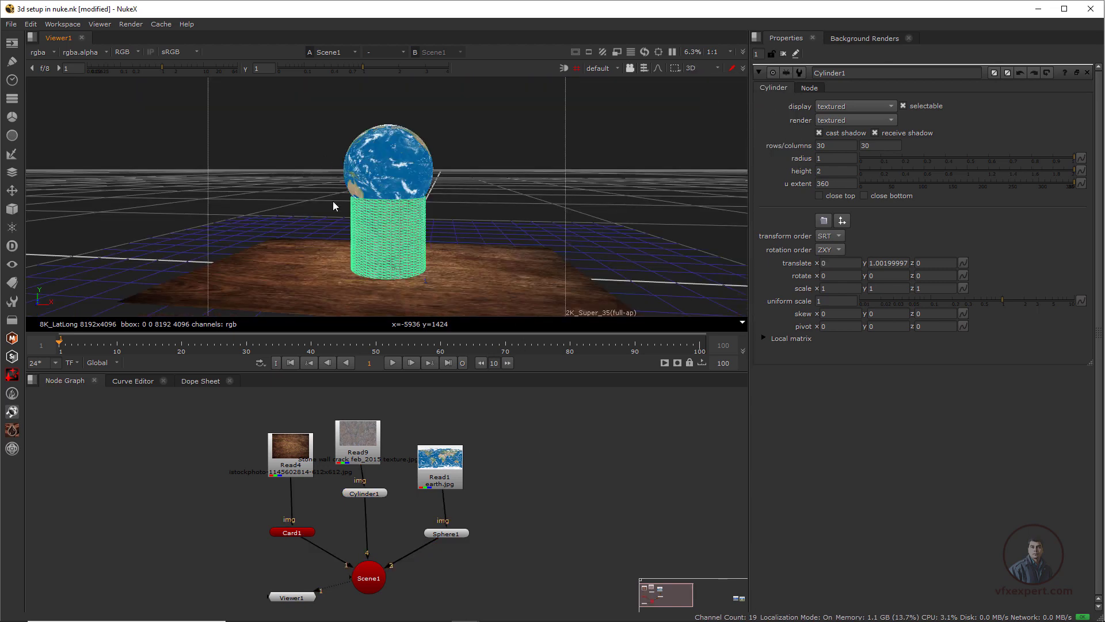
{"action": "left_click_drag", "start_coordinate": [417, 217], "coordinate": [439, 254], "text": "ctrl"}
{"action": "key", "text": "ctrl+s"}
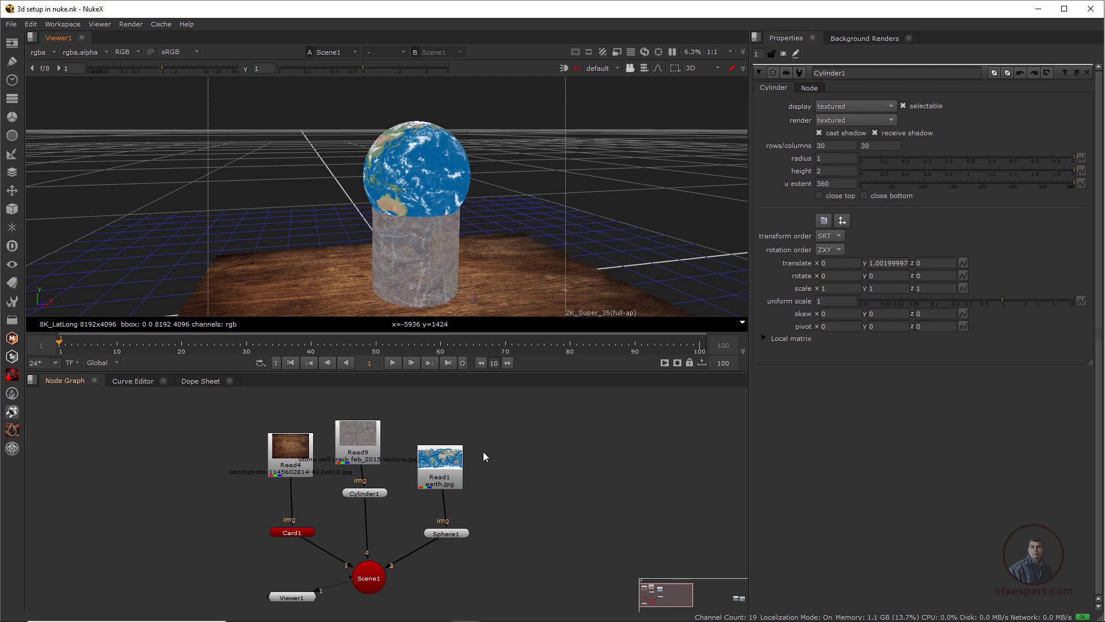
Add a ReadGeo node beside the sphere branch and load spider.fbx from the 3d intro folder
{"action": "left_click", "coordinate": [13, 210]}
{"action": "mouse_move", "coordinate": [45, 226]}
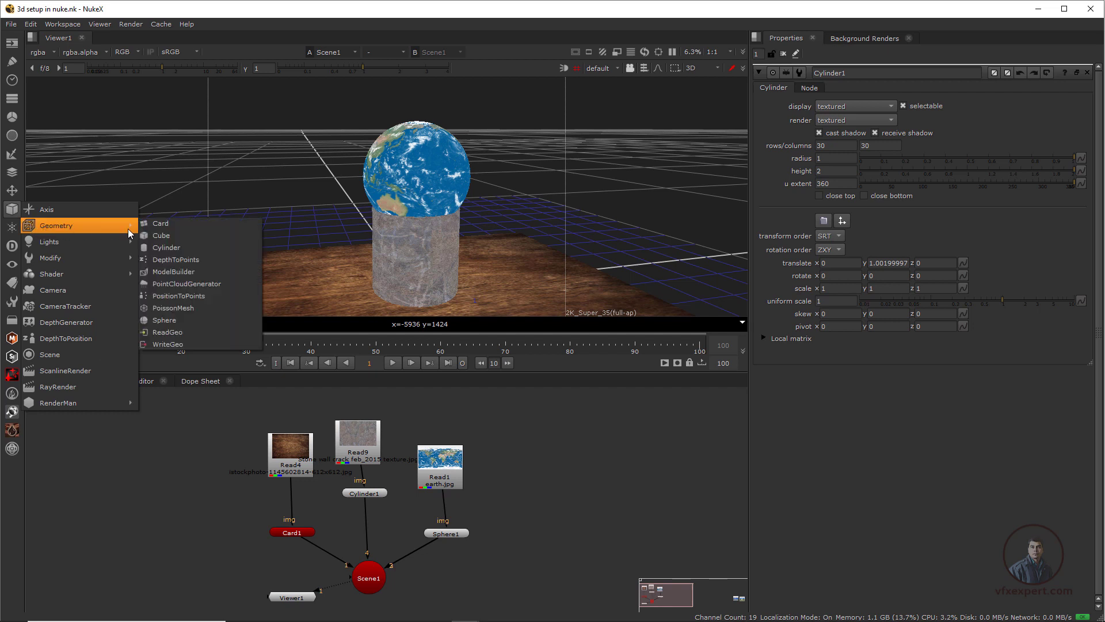
{"action": "left_click", "coordinate": [184, 335]}
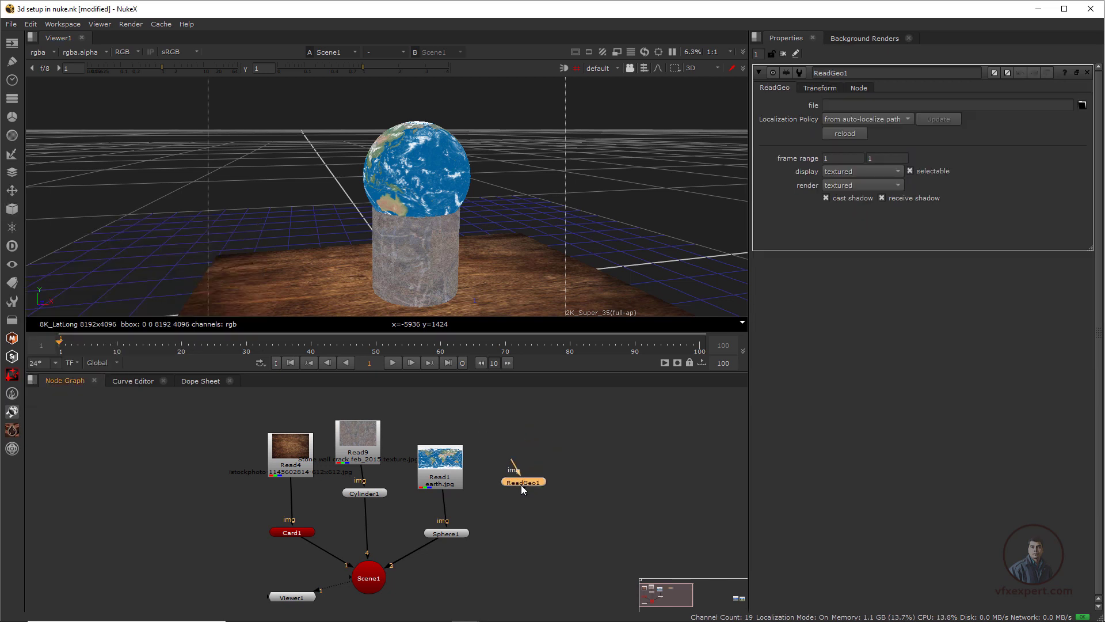
{"action": "left_click_drag", "start_coordinate": [524, 491], "coordinate": [526, 501]}
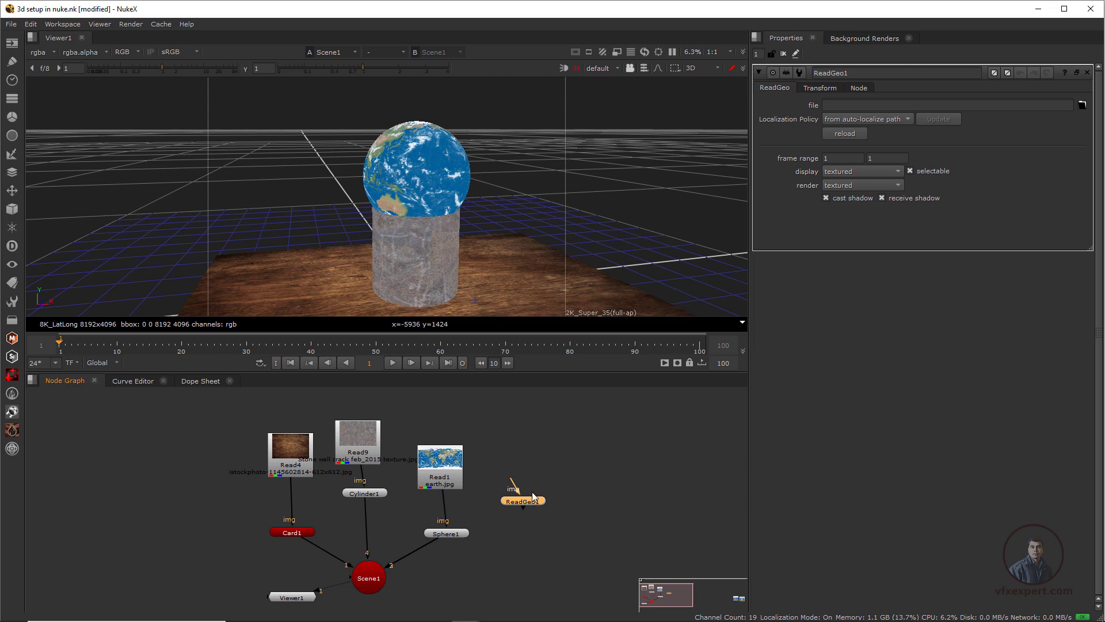
{"action": "left_click", "coordinate": [1081, 105]}
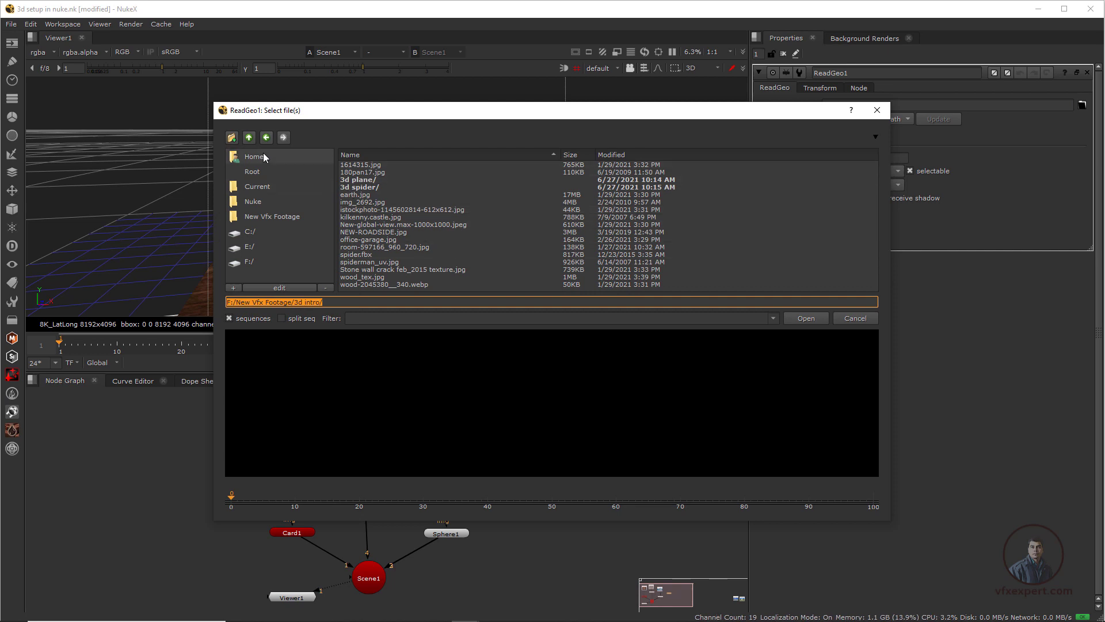
{"action": "left_click", "coordinate": [357, 256]}
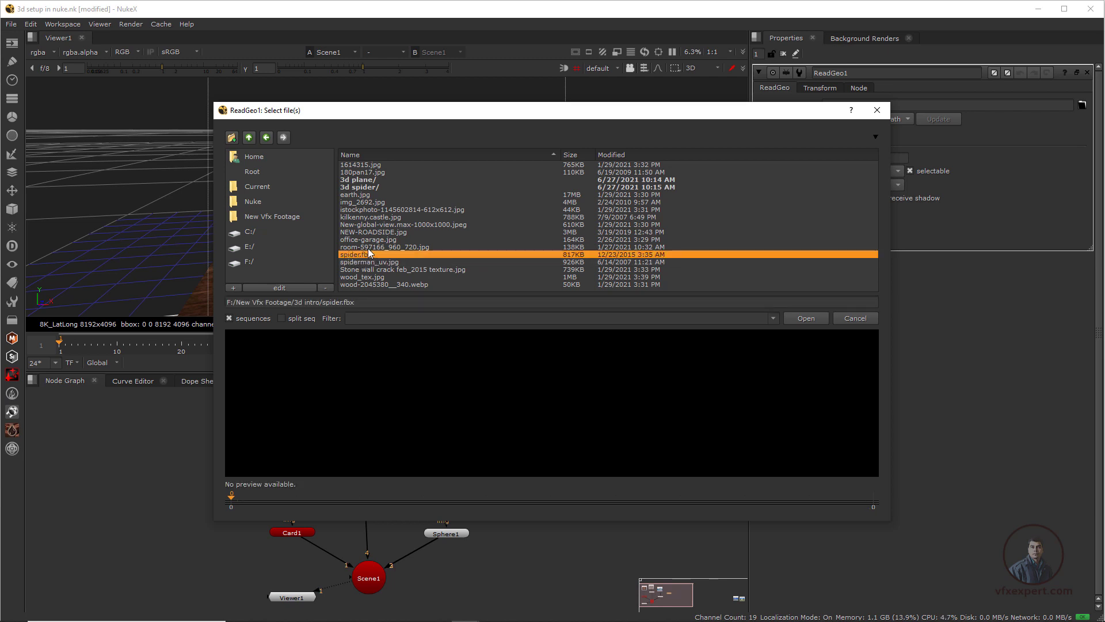
{"action": "left_click", "coordinate": [804, 318]}
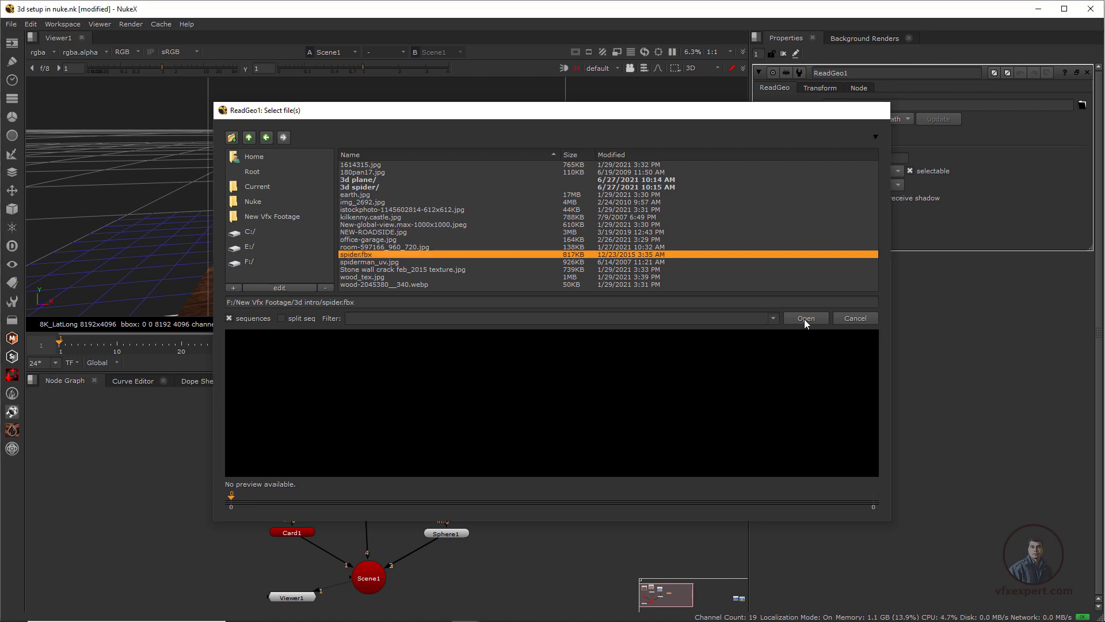
Move the ReadGeo1 node slightly lower in the node graph, beside Sphere1
{"action": "scroll", "coordinate": [485, 196], "scroll_direction": "down", "scroll_amount": 10}
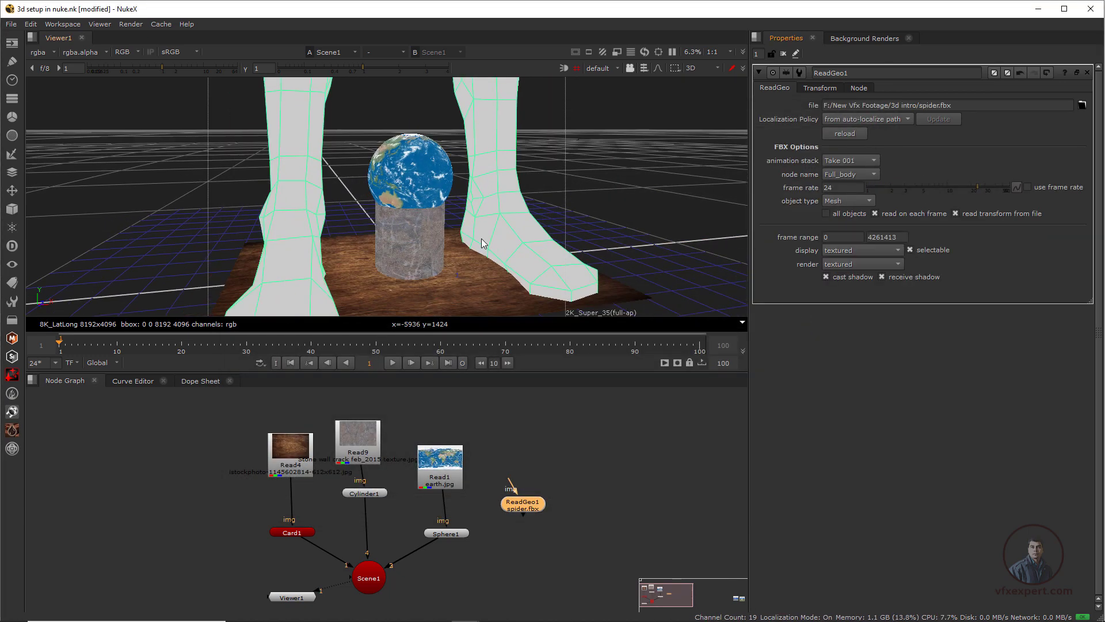
{"action": "scroll", "coordinate": [472, 203], "scroll_direction": "down", "scroll_amount": 8}
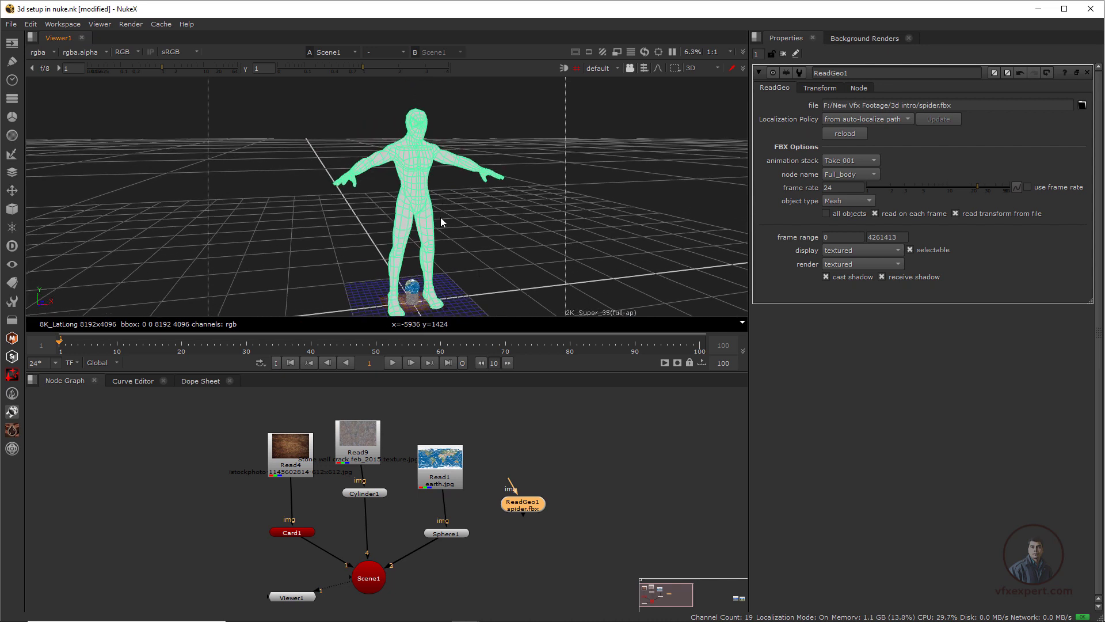
{"action": "left_click_drag", "start_coordinate": [530, 506], "coordinate": [526, 515]}
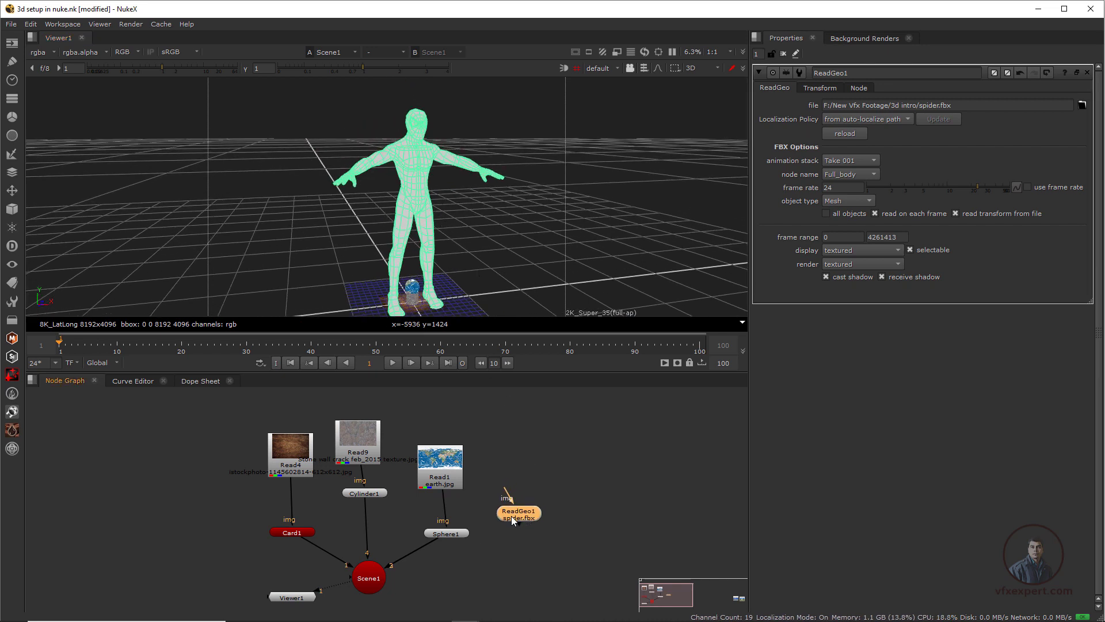
Connect the ReadGeo1 spider model to Scene1 and shift the Sphere1 branch slightly up beside the cylinder branch
{"action": "middle_click_drag", "start_coordinate": [384, 584], "coordinate": [386, 564]}
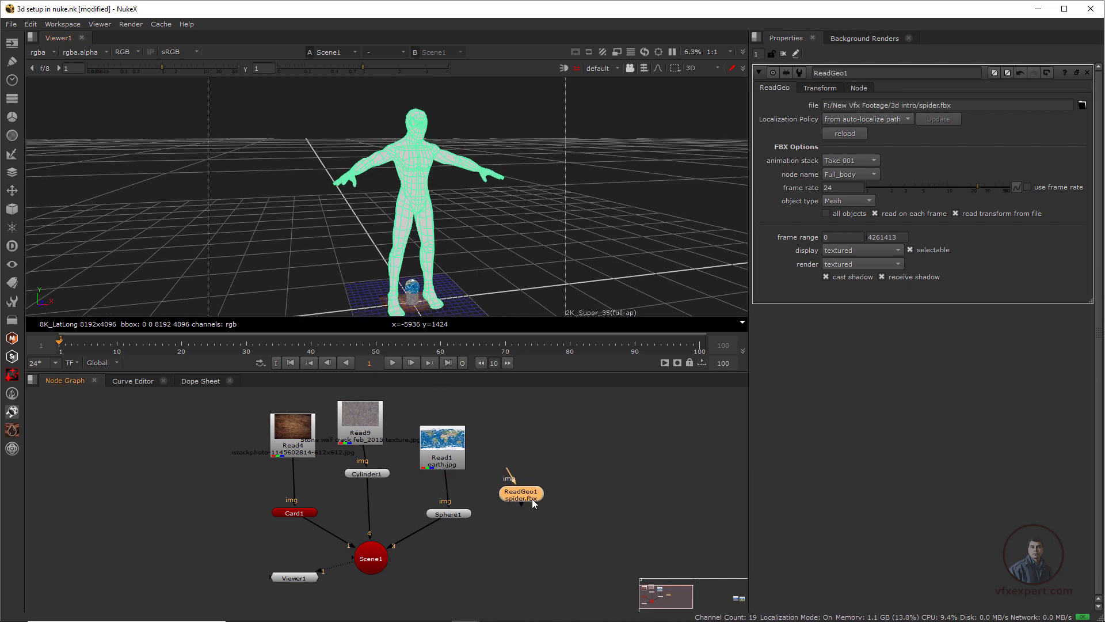
{"action": "left_click_drag", "start_coordinate": [539, 504], "coordinate": [360, 567]}
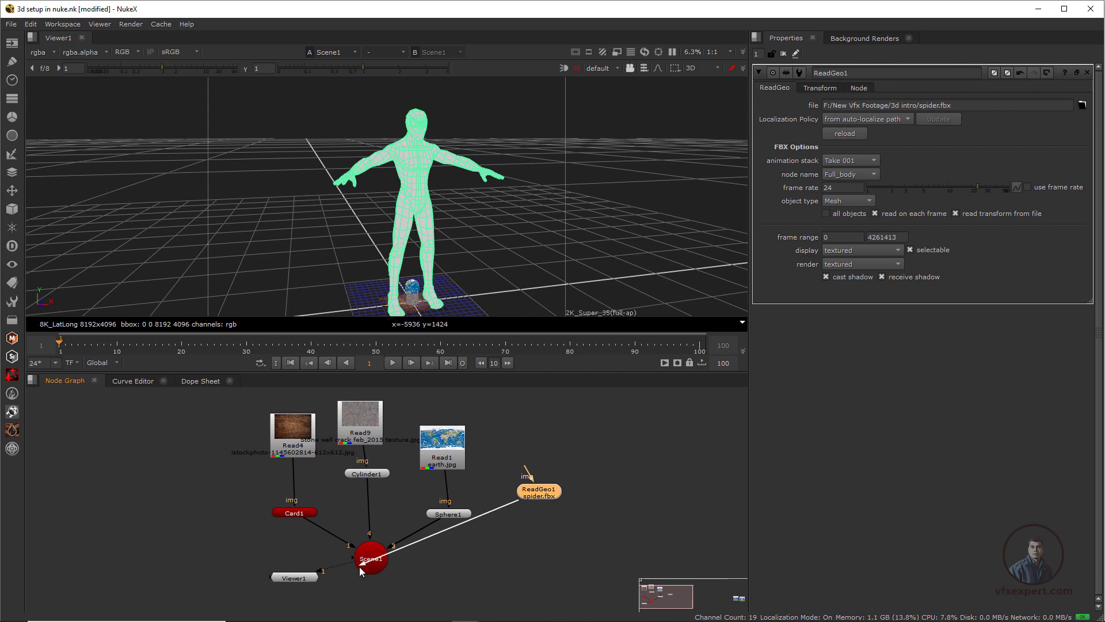
{"action": "left_click_drag", "start_coordinate": [359, 566], "coordinate": [362, 564]}
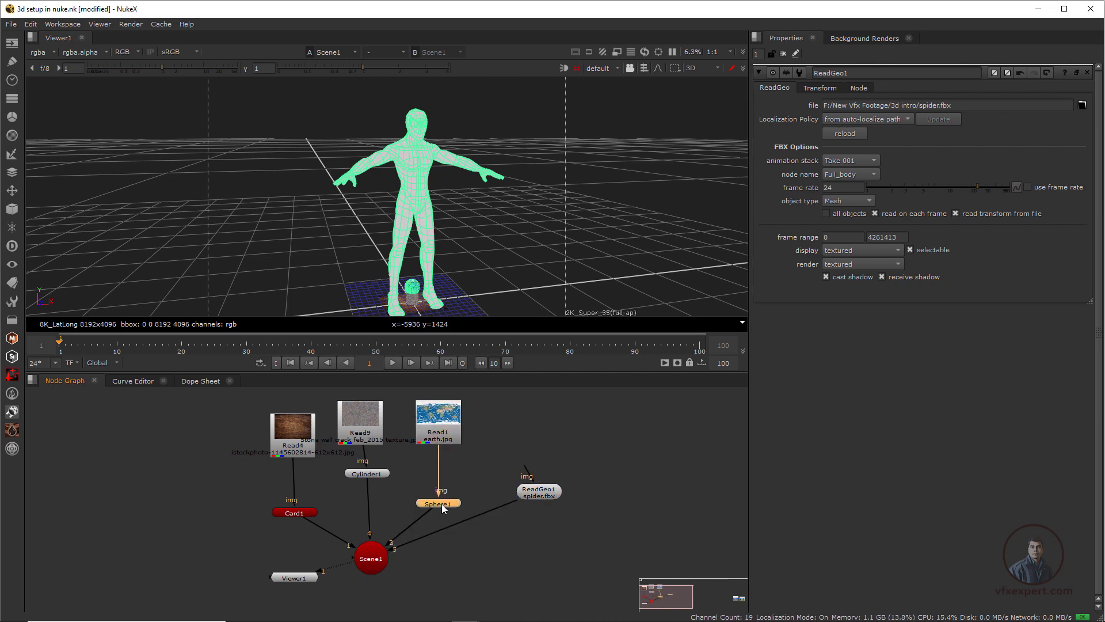
{"action": "left_click", "coordinate": [469, 255]}
{"action": "scroll", "coordinate": [469, 254], "scroll_direction": "up", "scroll_amount": 3}
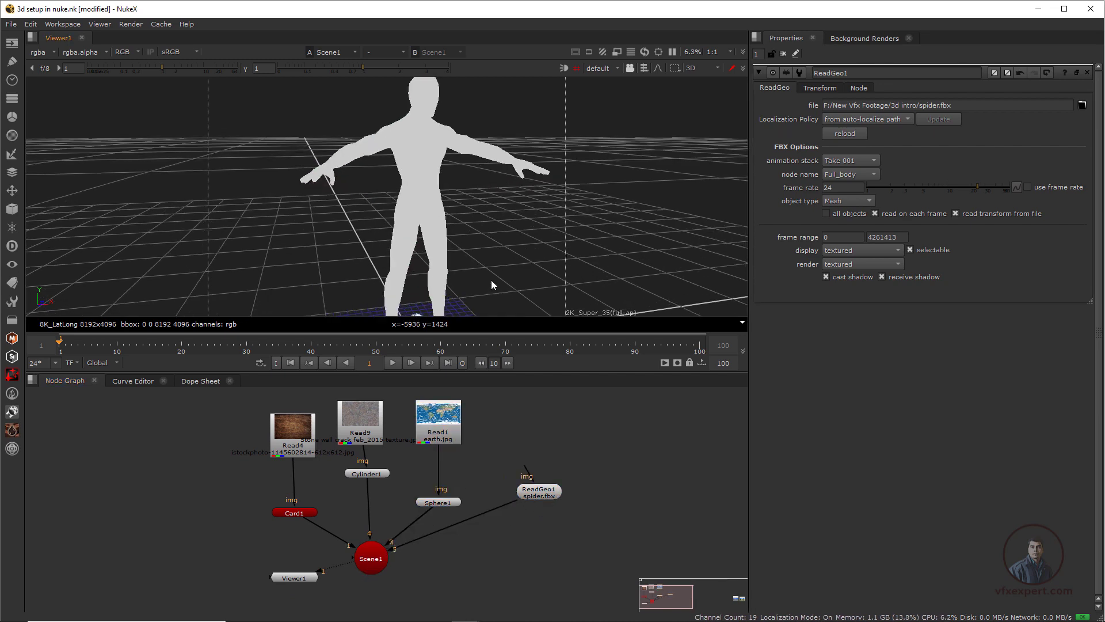
{"action": "middle_click_drag", "start_coordinate": [492, 280], "coordinate": [464, 250]}
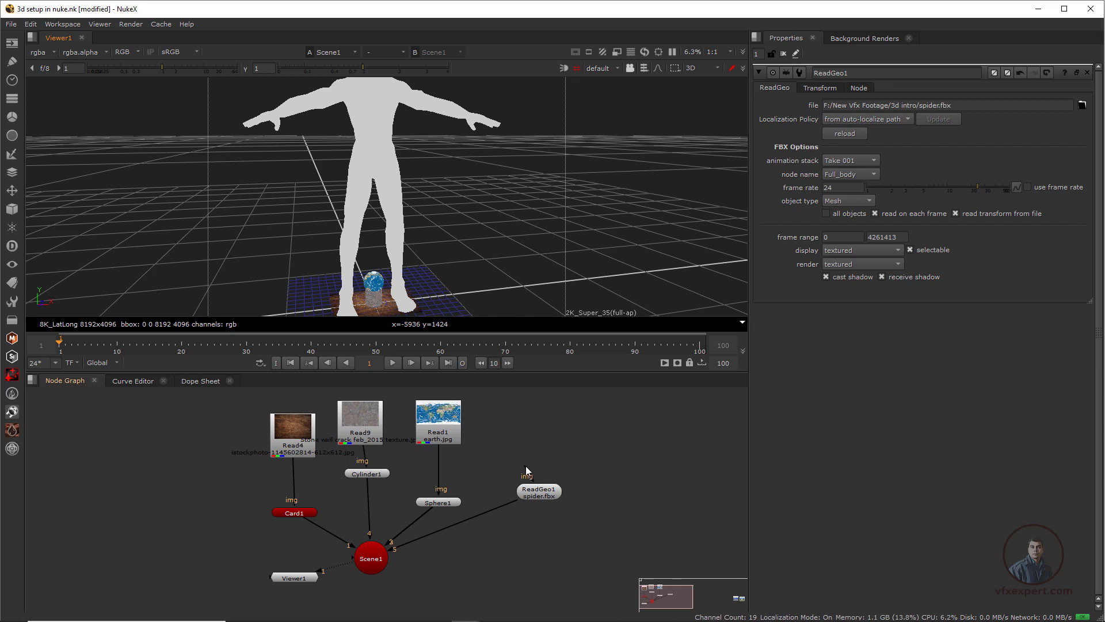
{"action": "left_click_drag", "start_coordinate": [525, 468], "coordinate": [547, 426]}
{"action": "left_click_drag", "start_coordinate": [546, 426], "coordinate": [540, 460]}
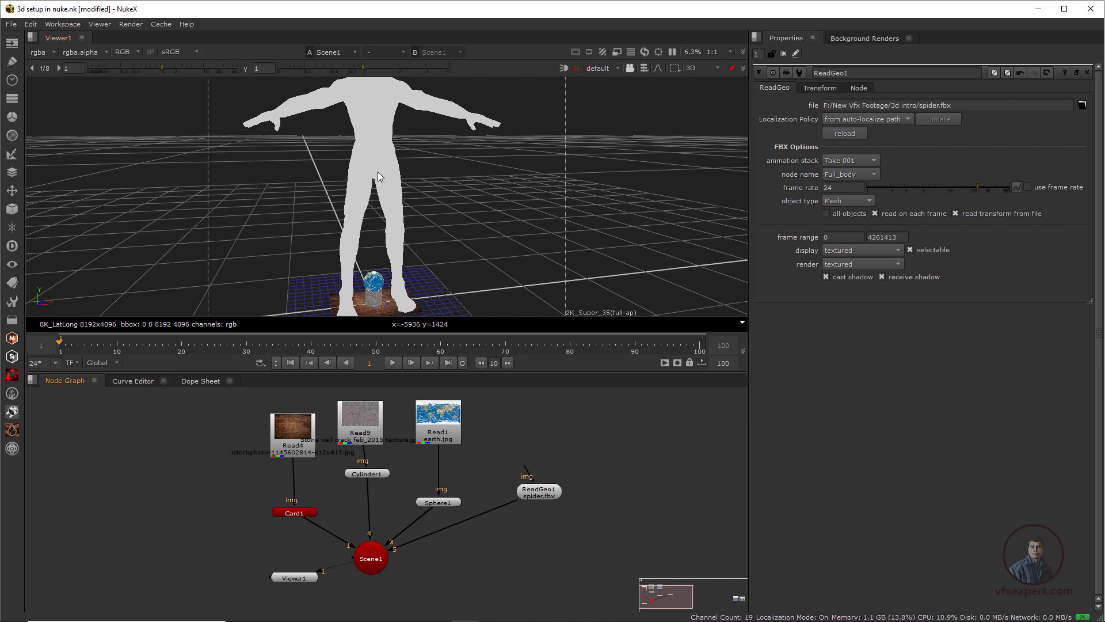
{"action": "scroll", "coordinate": [409, 209], "scroll_direction": "down", "scroll_amount": 2}
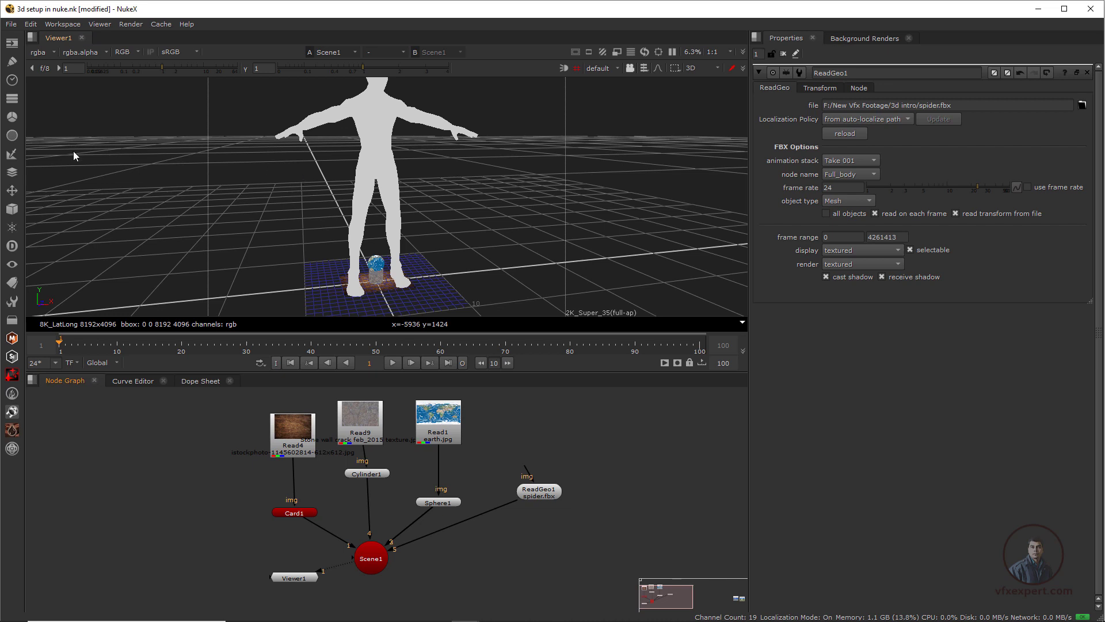
Add a Read node that loads spiderman_uv.jpg from the 3d intro folder
{"action": "left_click", "coordinate": [11, 42]}
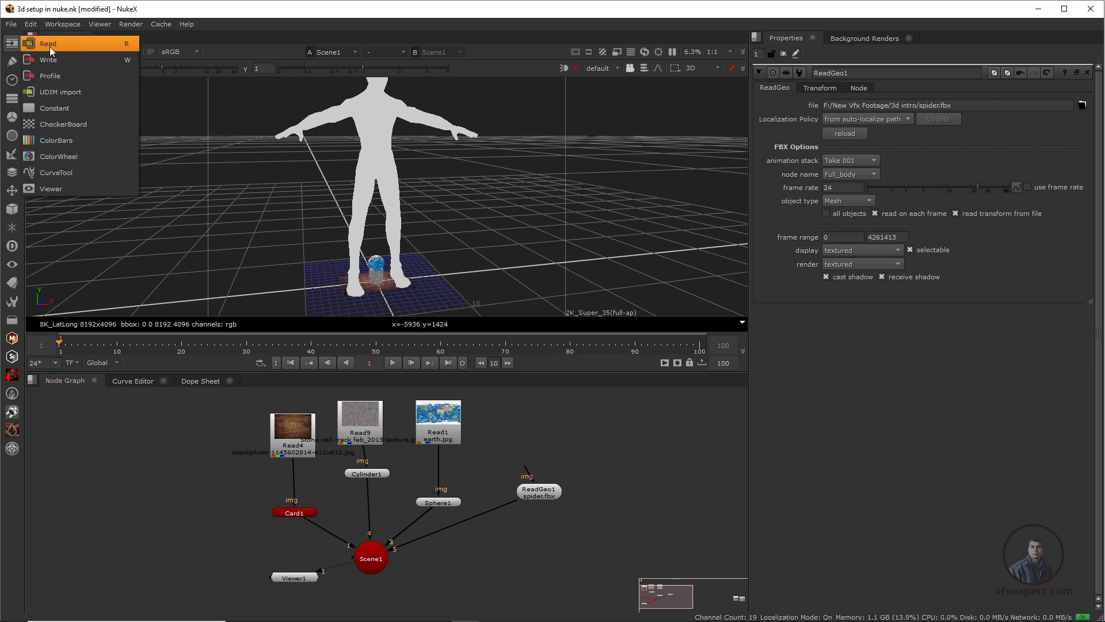
{"action": "left_click", "coordinate": [61, 46]}
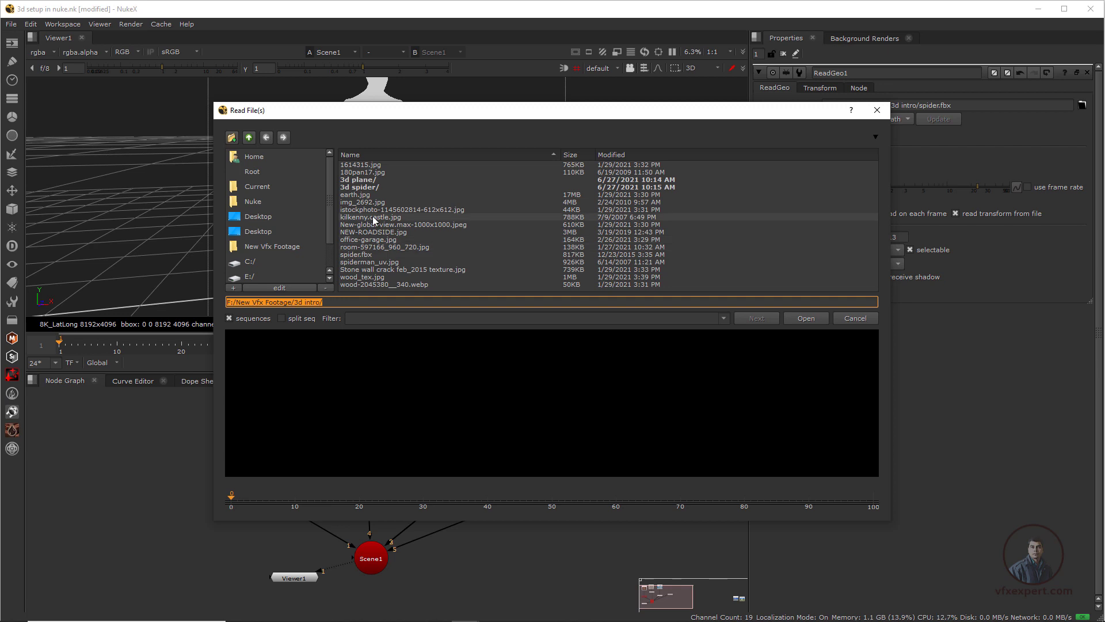
{"action": "left_click", "coordinate": [381, 263]}
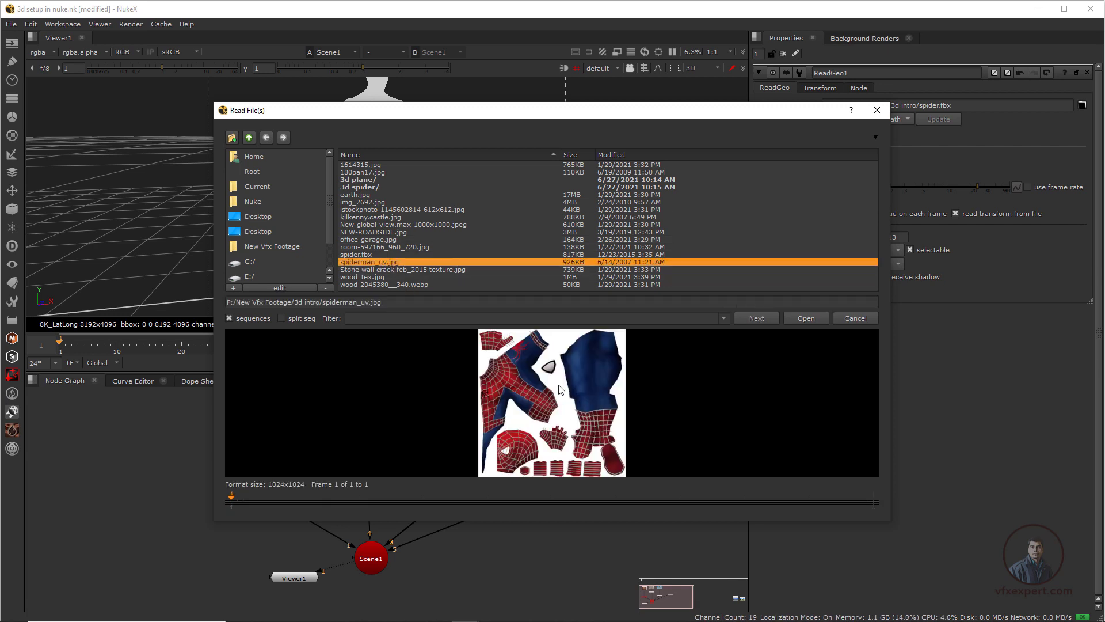
{"action": "left_click", "coordinate": [806, 320]}
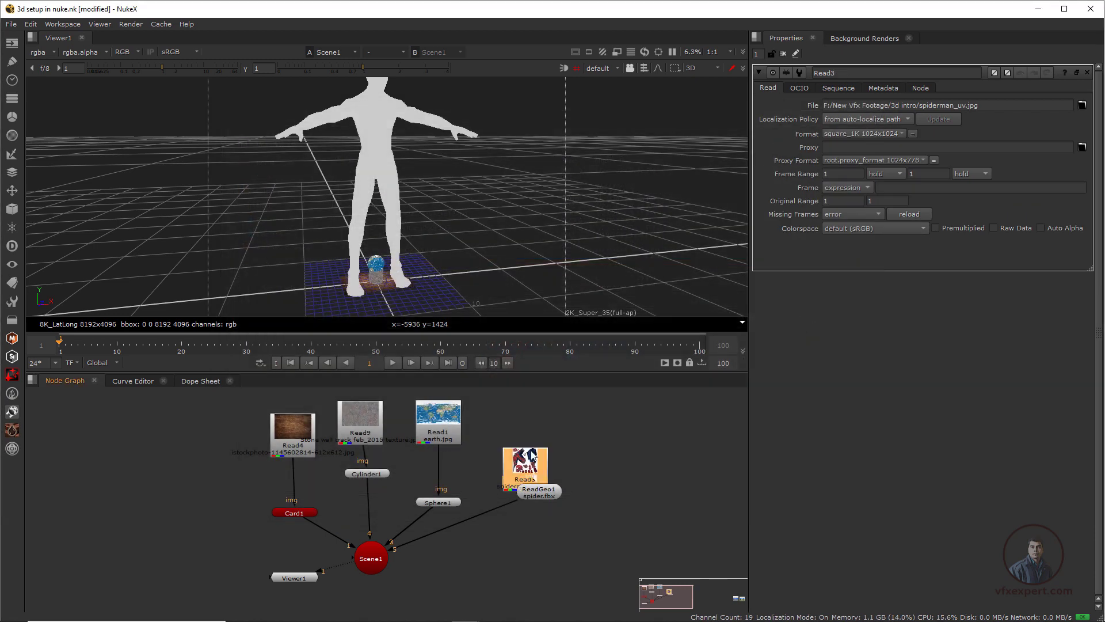
Place ReadGeo1 below Read3 and connect its img input to the spiderman_uv.jpg texture
{"action": "left_click_drag", "start_coordinate": [539, 495], "coordinate": [529, 465]}
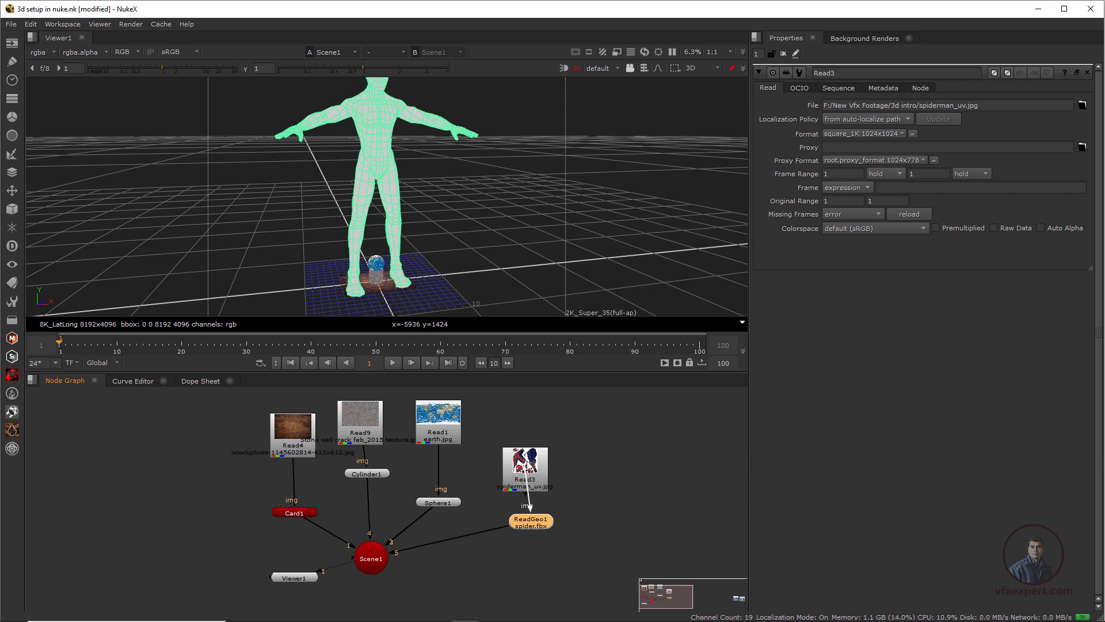
{"action": "left_click", "coordinate": [463, 208]}
{"action": "scroll", "coordinate": [392, 168], "scroll_direction": "down", "scroll_amount": 4}
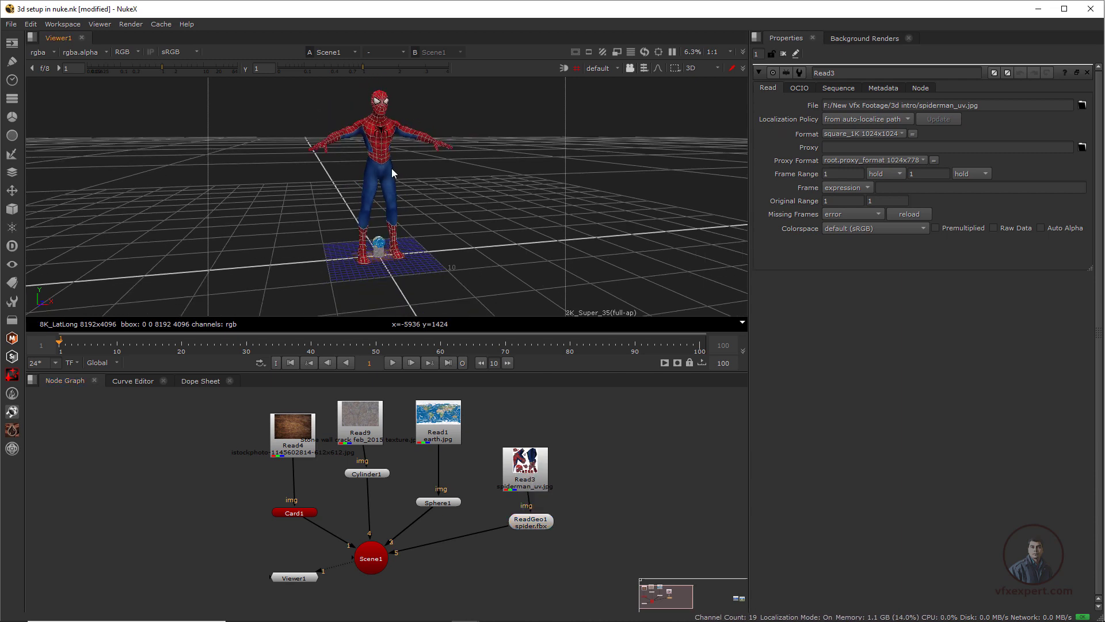
{"action": "scroll", "coordinate": [393, 167], "scroll_direction": "up", "scroll_amount": 4}
{"action": "middle_click_drag", "start_coordinate": [409, 203], "coordinate": [440, 234]}
{"action": "scroll", "coordinate": [451, 216], "scroll_direction": "down", "scroll_amount": 1}
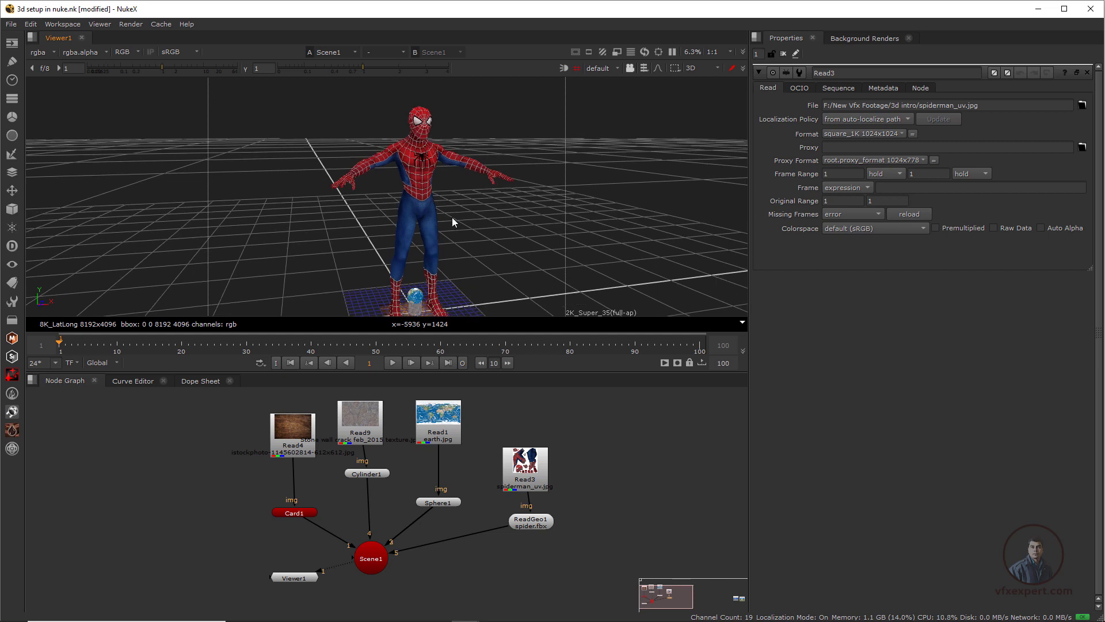
Arrange Read3 vertically above ReadGeo1 with more spacing, and check the textured model against the floor, cylinder and sphere
{"action": "left_click_drag", "start_coordinate": [535, 467], "coordinate": [544, 457]}
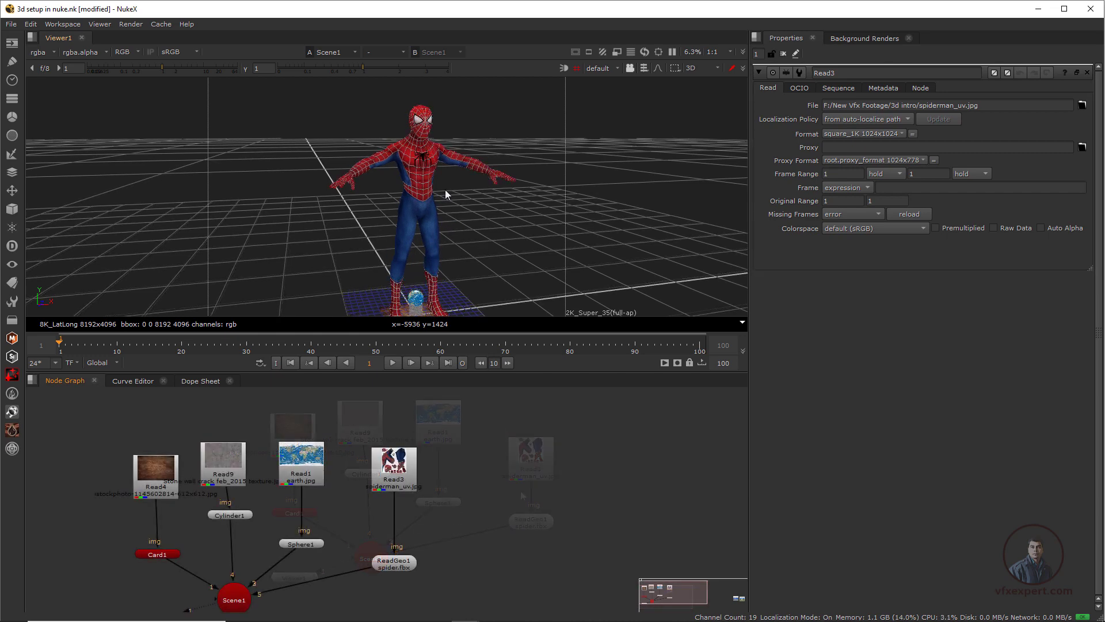
{"action": "left_click_drag", "start_coordinate": [444, 189], "coordinate": [437, 195], "text": "ctrl"}
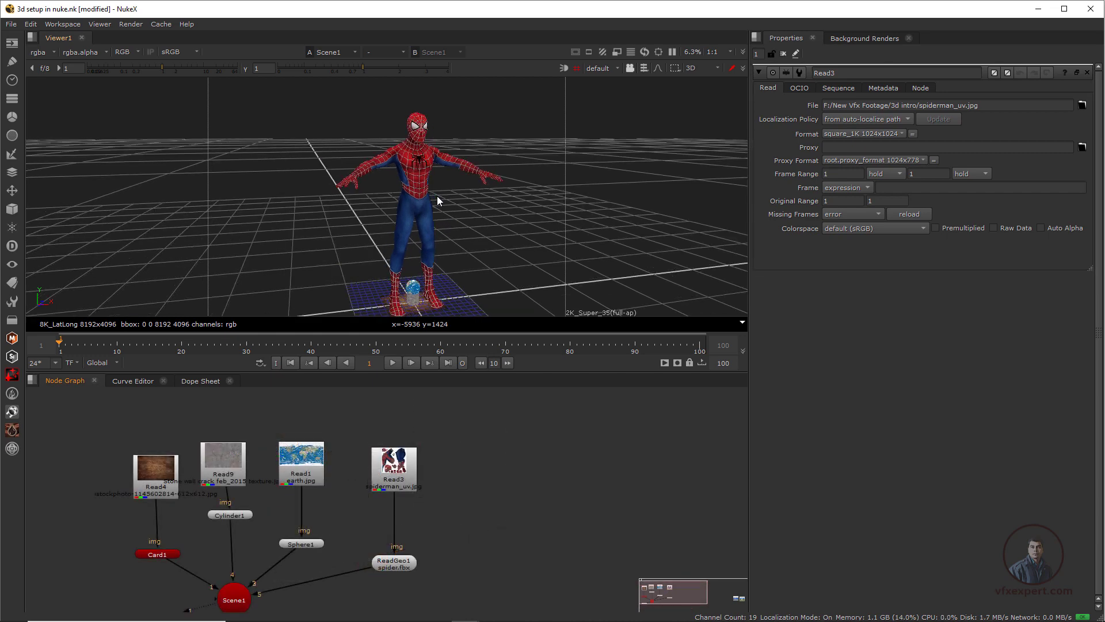
{"action": "scroll", "coordinate": [445, 213], "scroll_direction": "down", "scroll_amount": 2}
{"action": "scroll", "coordinate": [471, 275], "scroll_direction": "up", "scroll_amount": 3}
{"action": "middle_click_drag", "start_coordinate": [472, 276], "coordinate": [472, 214]}
{"action": "scroll", "coordinate": [472, 247], "scroll_direction": "up", "scroll_amount": 4}
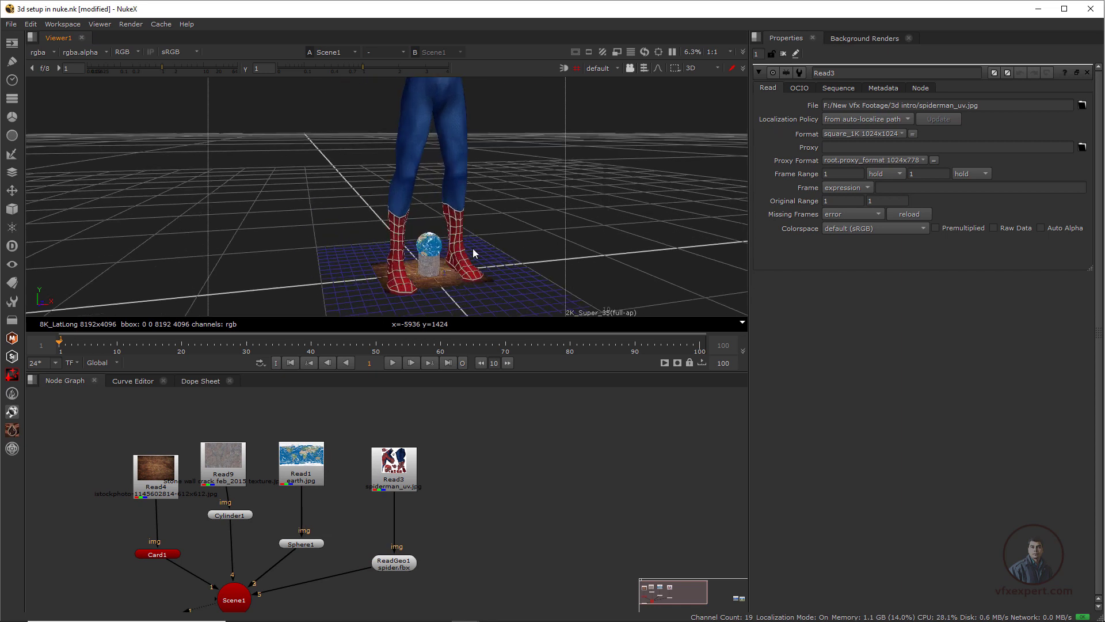
{"action": "middle_click_drag", "start_coordinate": [436, 547], "coordinate": [420, 530]}
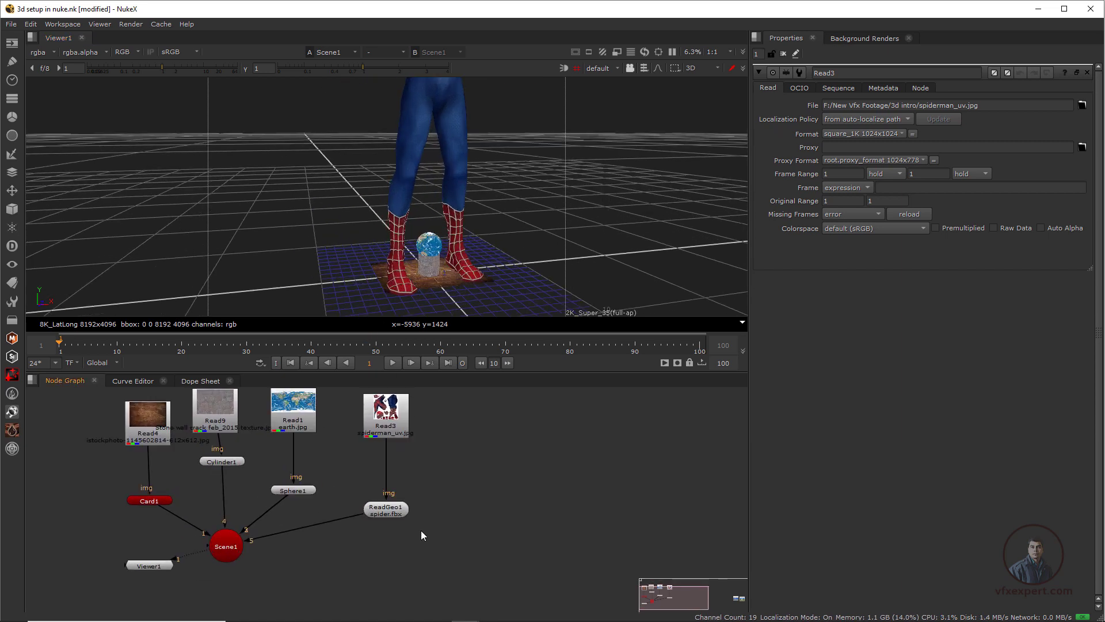
Try adding a TransformGeo node from the 3D Modify tools after ReadGeo1, and delete it
{"action": "double_click", "coordinate": [391, 512]}
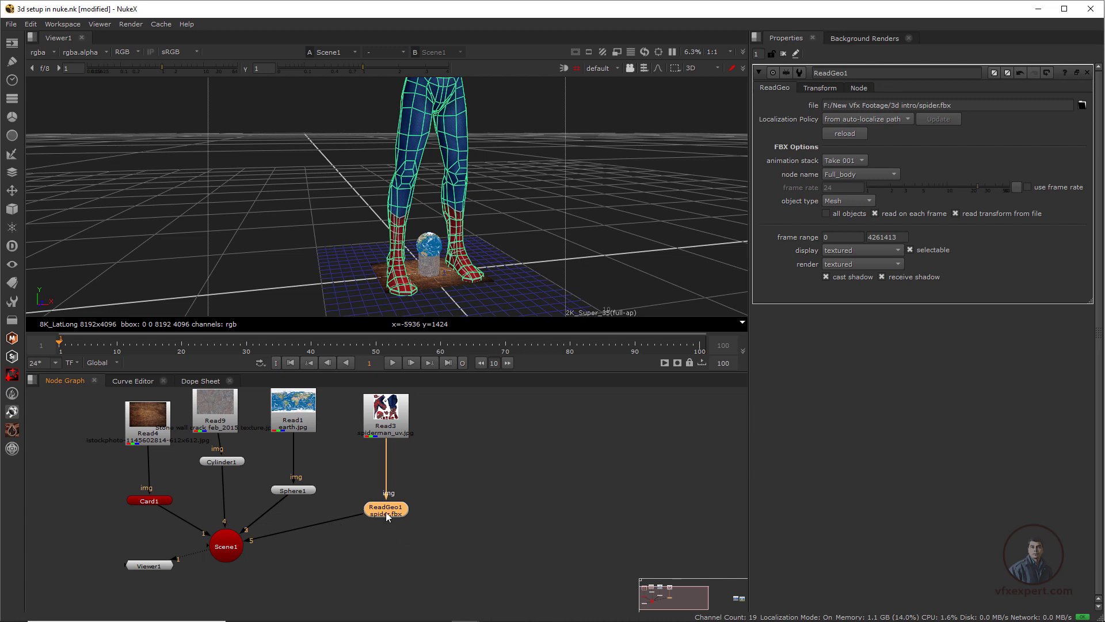
{"action": "left_click", "coordinate": [17, 211]}
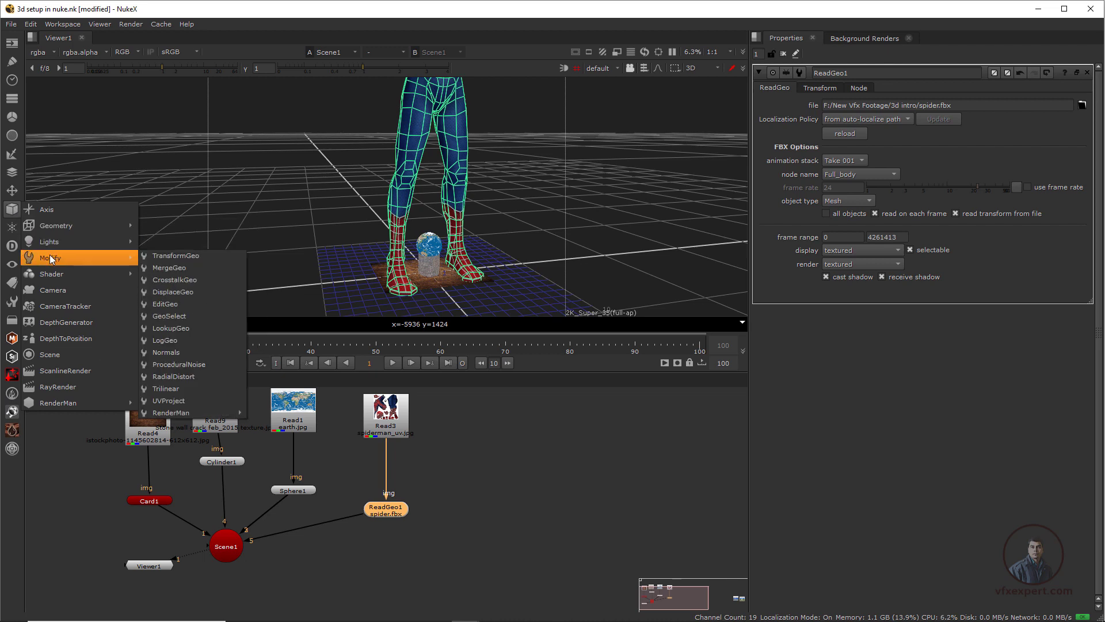
{"action": "mouse_move", "coordinate": [140, 248]}
{"action": "mouse_move", "coordinate": [95, 261]}
{"action": "left_click", "coordinate": [196, 260]}
{"action": "left_click_drag", "start_coordinate": [399, 530], "coordinate": [397, 543]}
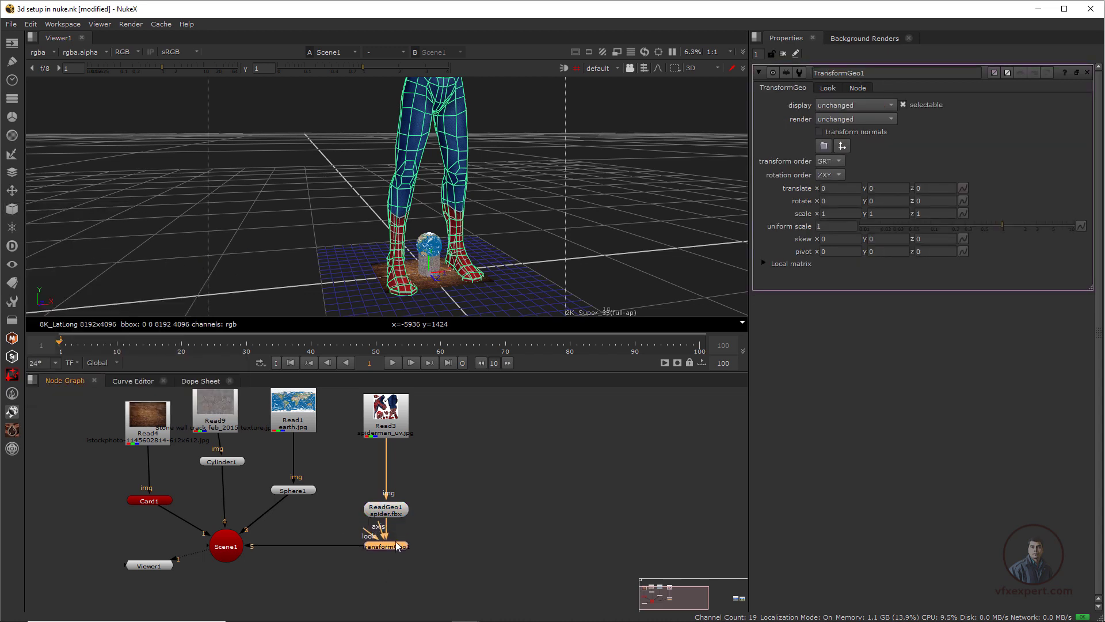
{"action": "key", "text": "Delete"}
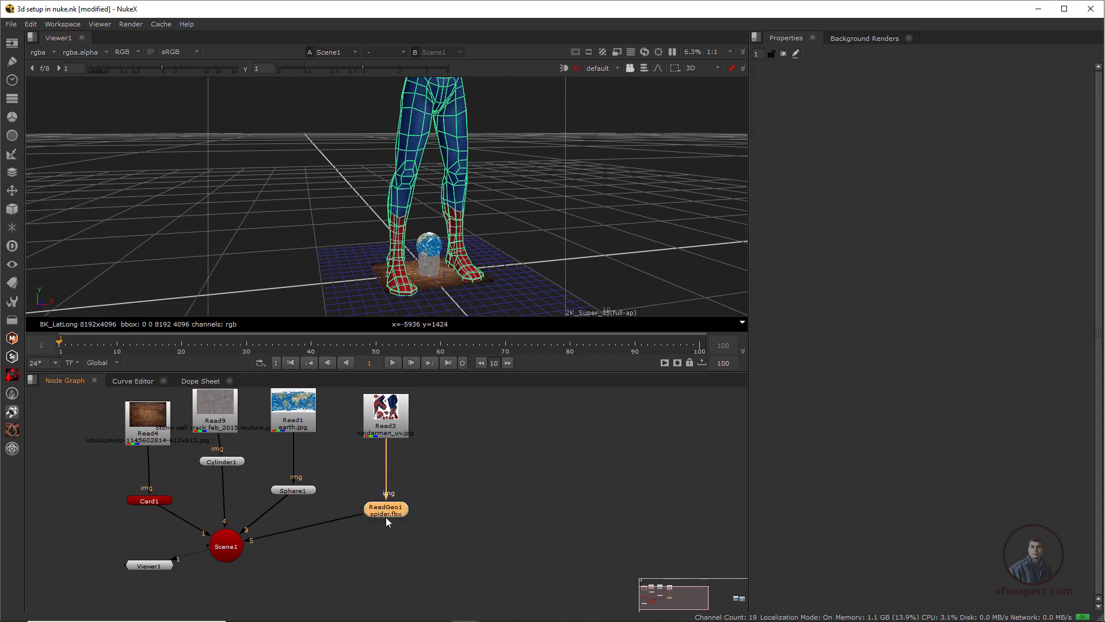
Search the nodes for "trans", insert TransformGeo between ReadGeo1 and Scene1, and place it just below ReadGeo1
{"action": "key", "text": "Tab"}
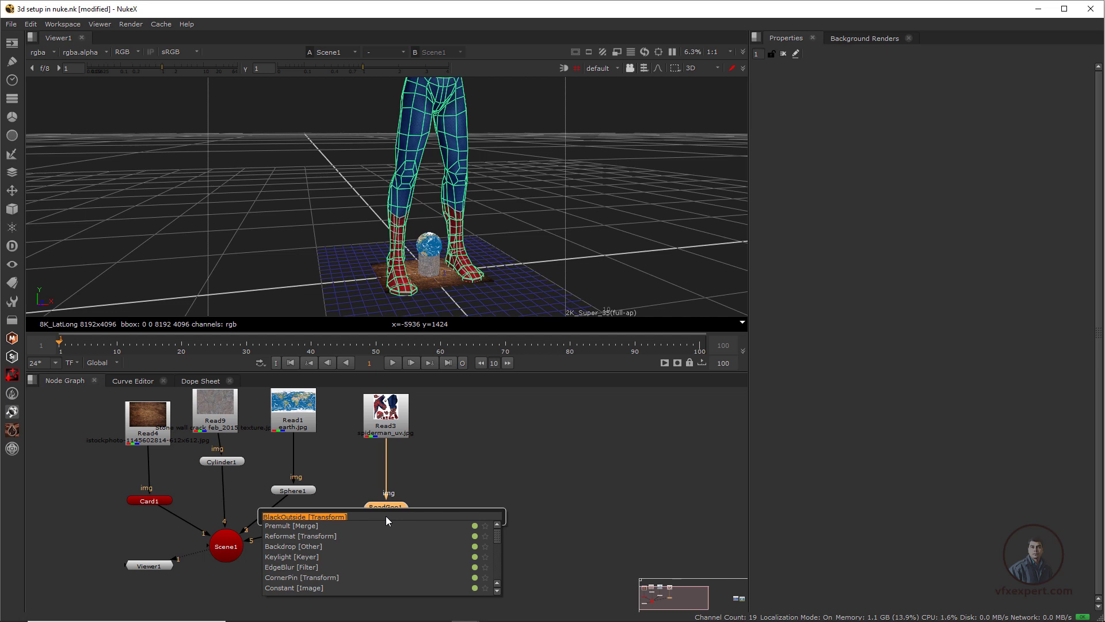
{"action": "type", "text": "trans"}
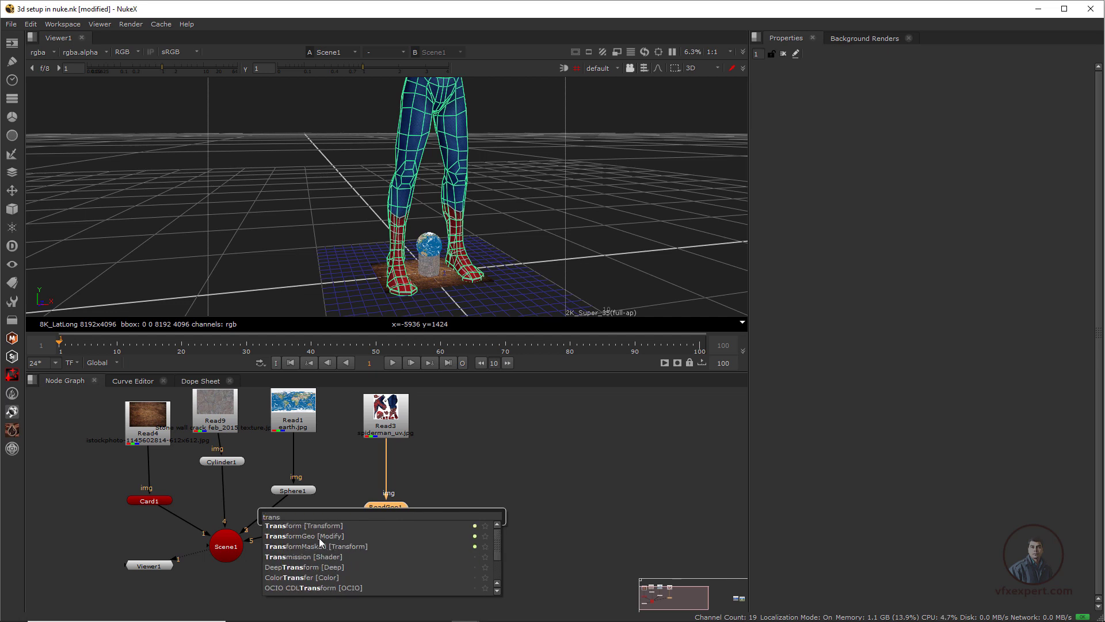
{"action": "left_click", "coordinate": [305, 535]}
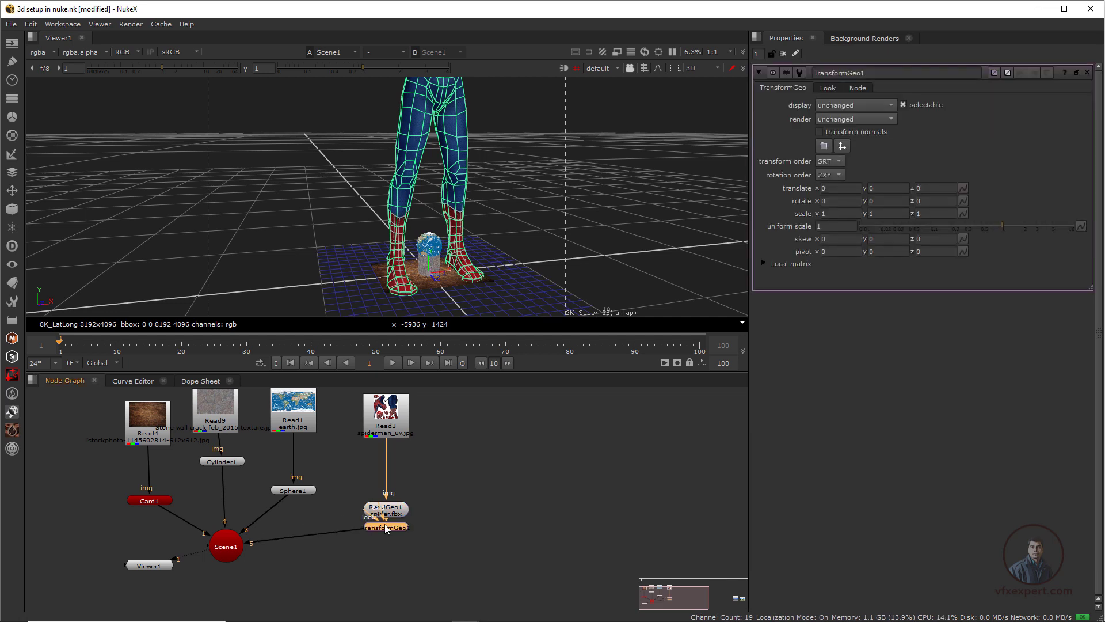
{"action": "left_click_drag", "start_coordinate": [385, 536], "coordinate": [400, 542]}
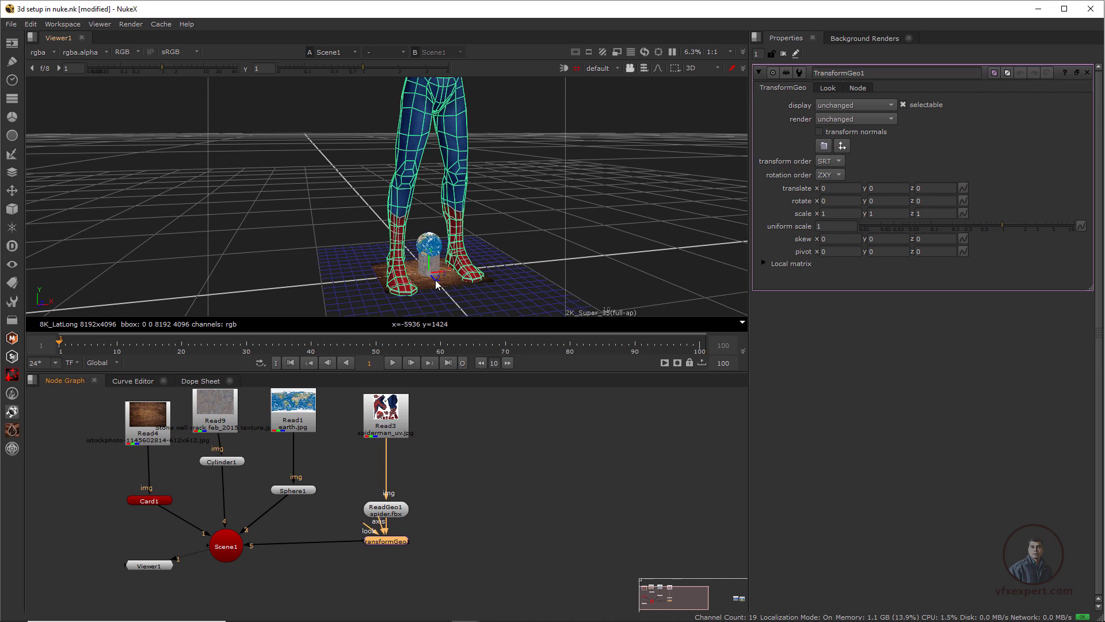
{"action": "left_click_drag", "start_coordinate": [390, 547], "coordinate": [390, 546]}
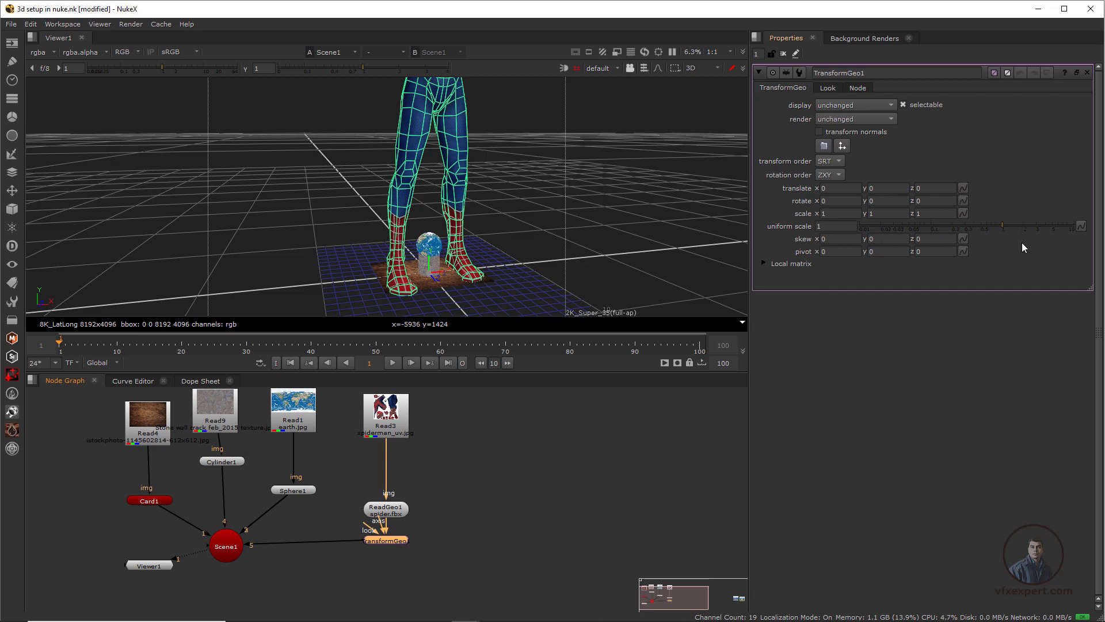
Reduce TransformGeo1's uniform scale to 0.26 and move the spider model sideways to about x -2.64, beside the cylinder
{"action": "left_click_drag", "start_coordinate": [1002, 225], "coordinate": [960, 229]}
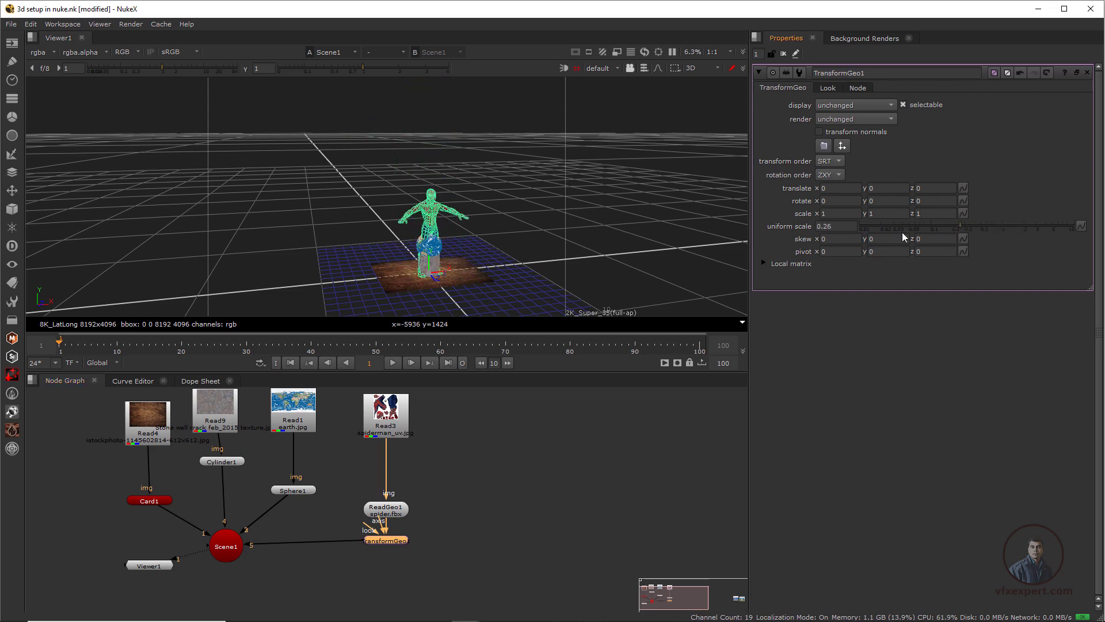
{"action": "scroll", "coordinate": [496, 295], "scroll_direction": "up", "scroll_amount": 10}
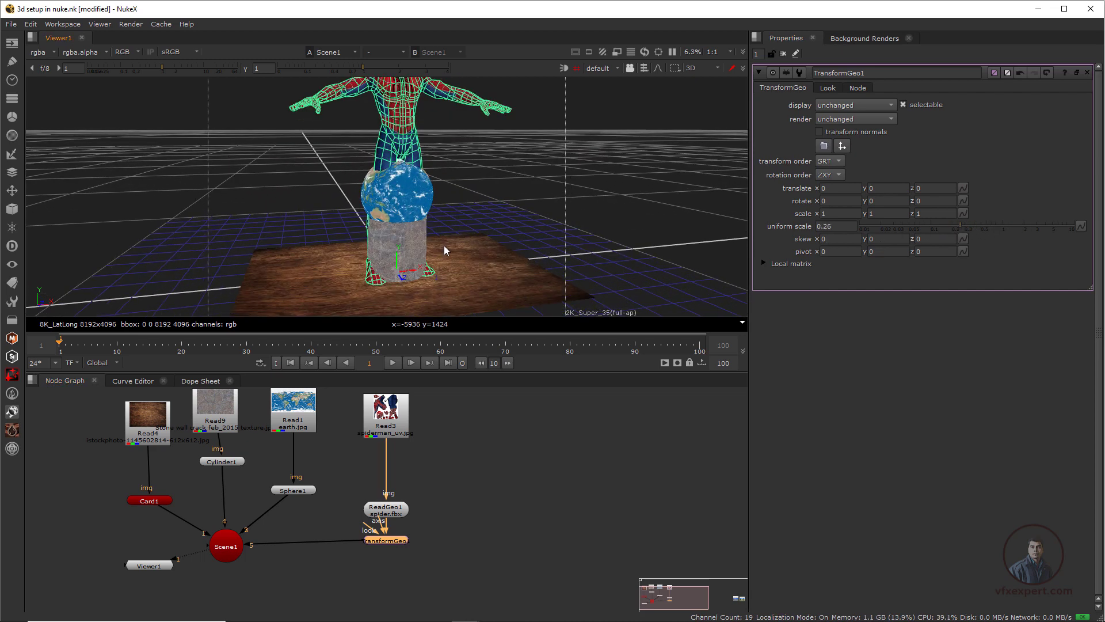
{"action": "left_click_drag", "start_coordinate": [417, 268], "coordinate": [350, 275]}
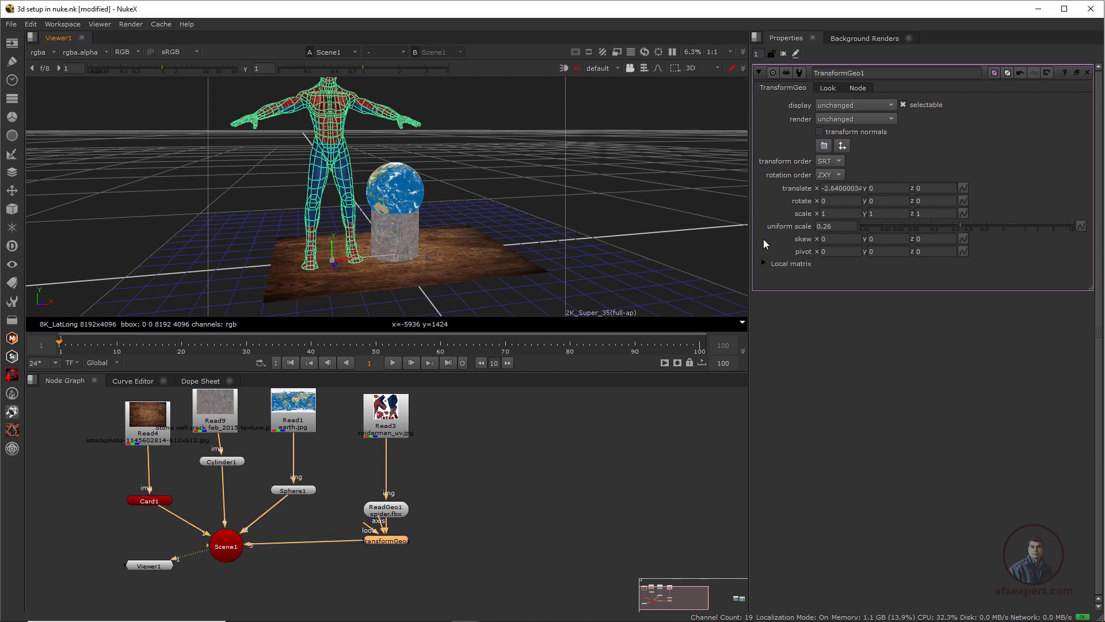
Reduce TransformGeo1's uniform scale to 0.165 and raise the spider model to about y 0.16
{"action": "left_click_drag", "start_coordinate": [962, 228], "coordinate": [947, 228]}
{"action": "scroll", "coordinate": [518, 224], "scroll_direction": "up", "scroll_amount": 3}
{"action": "left_click", "coordinate": [518, 190]}
{"action": "left_click", "coordinate": [327, 218]}
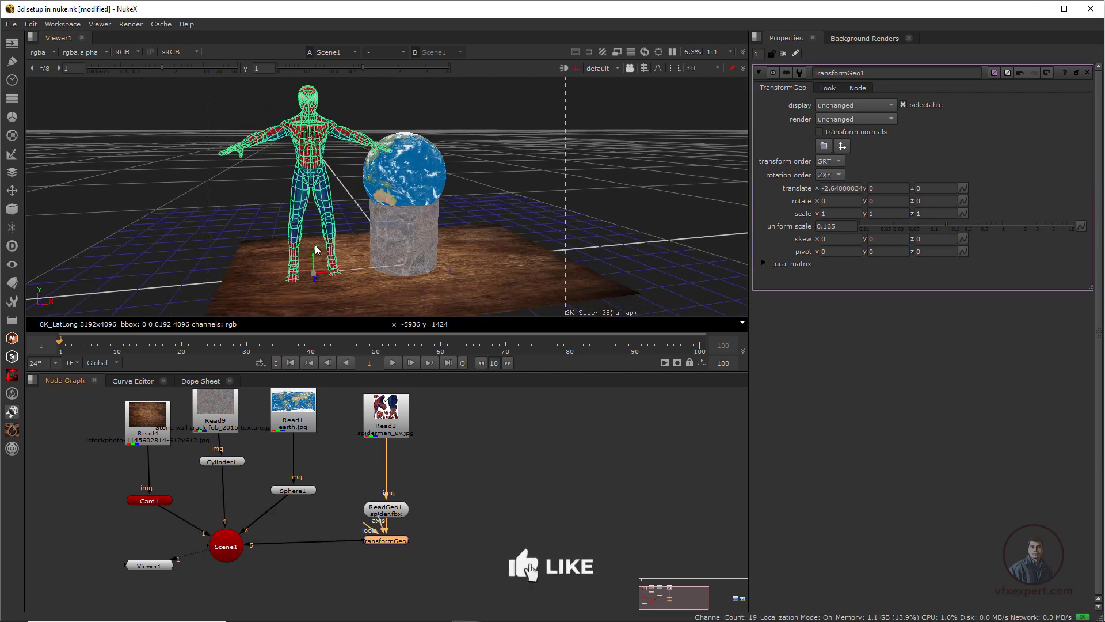
{"action": "left_click_drag", "start_coordinate": [315, 254], "coordinate": [315, 248]}
{"action": "left_click", "coordinate": [633, 165]}
In the front view, lower the spider model to about y 0.01 so its feet rest on the floor
{"action": "left_click", "coordinate": [704, 67]}
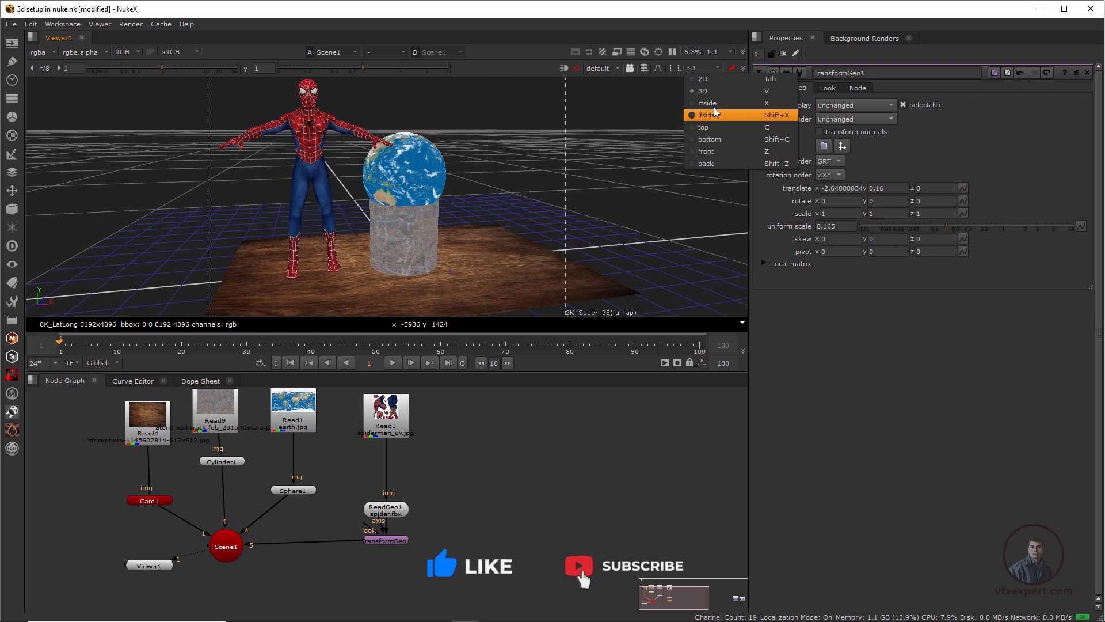
{"action": "left_click", "coordinate": [712, 152]}
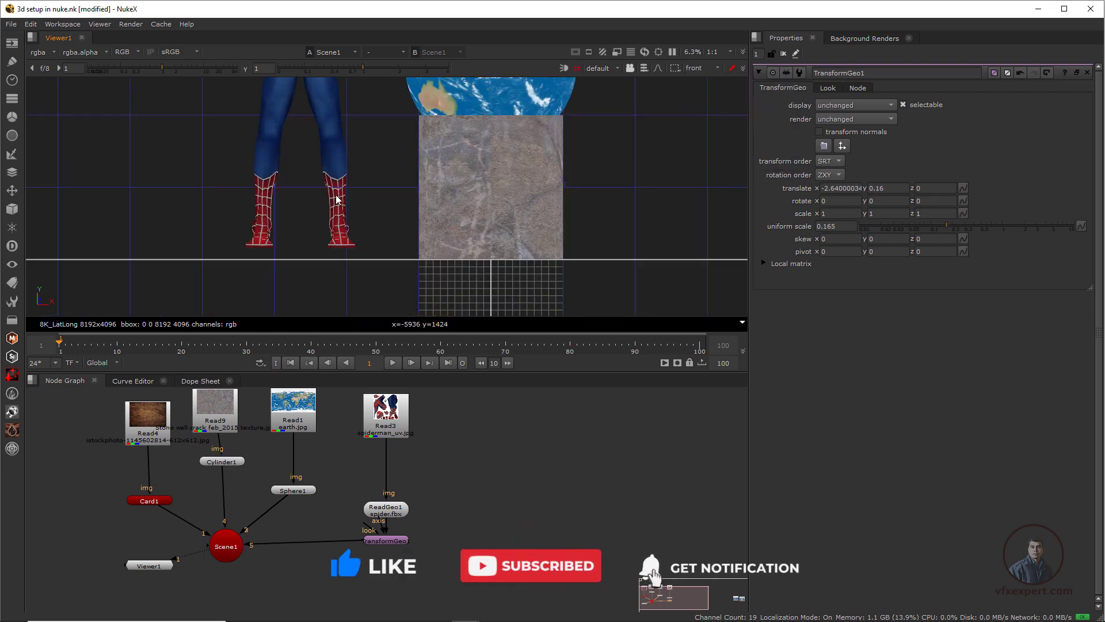
{"action": "left_click", "coordinate": [337, 198]}
{"action": "left_click_drag", "start_coordinate": [301, 230], "coordinate": [300, 238]}
Return the viewer to the 3D perspective view and examine the spider model's placement on the floor beside the cylinder
{"action": "left_click", "coordinate": [702, 68]}
{"action": "left_click", "coordinate": [705, 91]}
{"action": "left_click", "coordinate": [382, 261]}
{"action": "scroll", "coordinate": [383, 261], "scroll_direction": "up", "scroll_amount": 5}
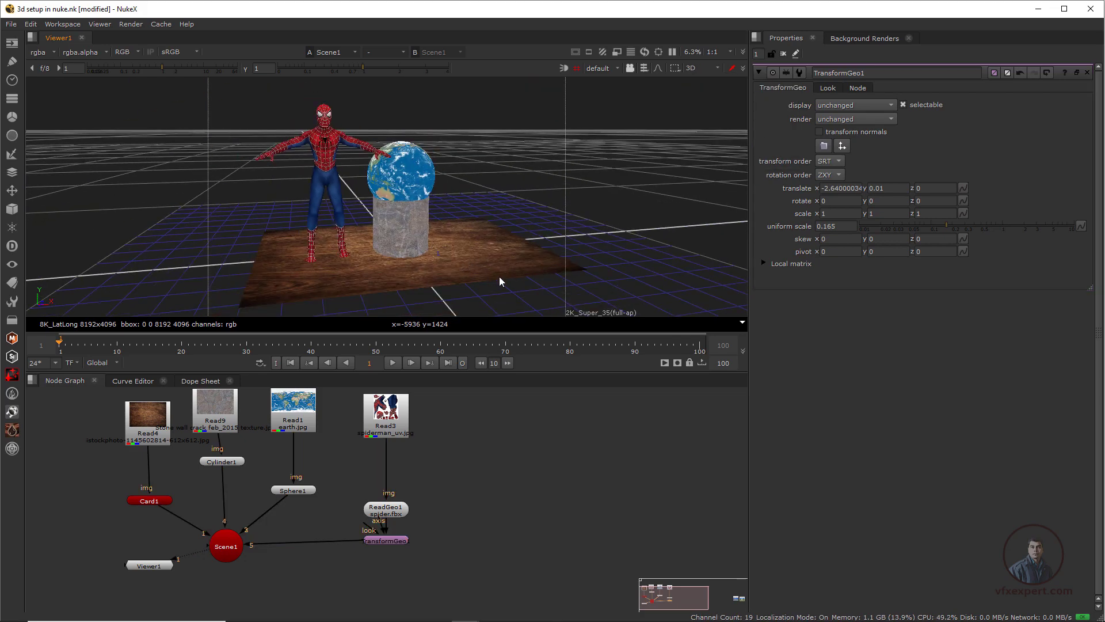
{"action": "left_click_drag", "start_coordinate": [499, 277], "coordinate": [442, 230], "text": "ctrl"}
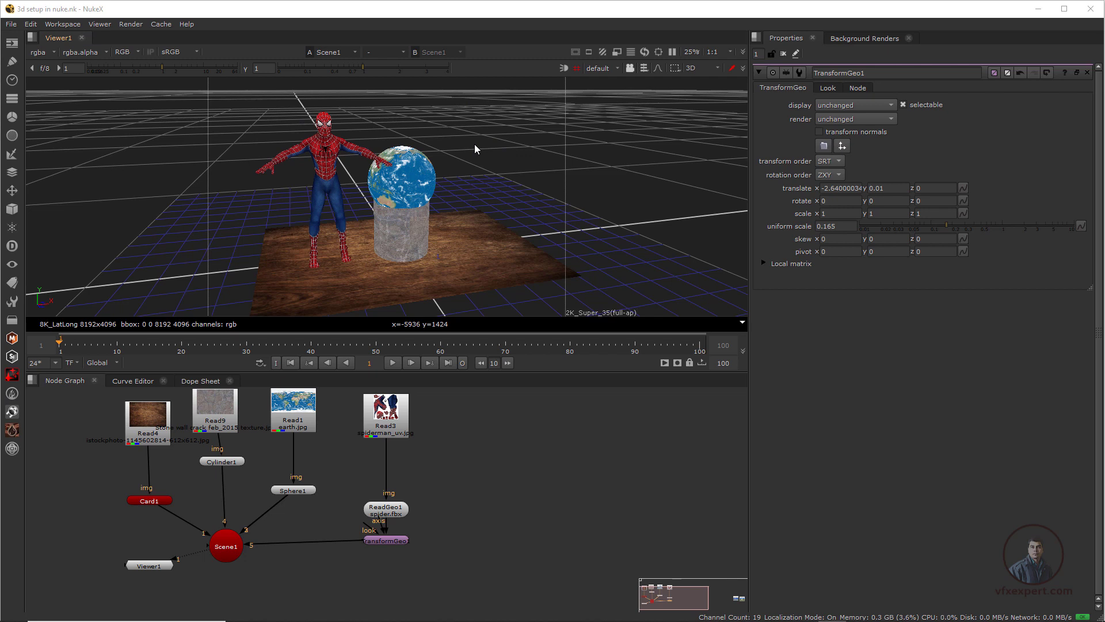
Add a Camera node to the node graph beside Scene1 and connect it to the Scene1 input
{"action": "left_click", "coordinate": [13, 211]}
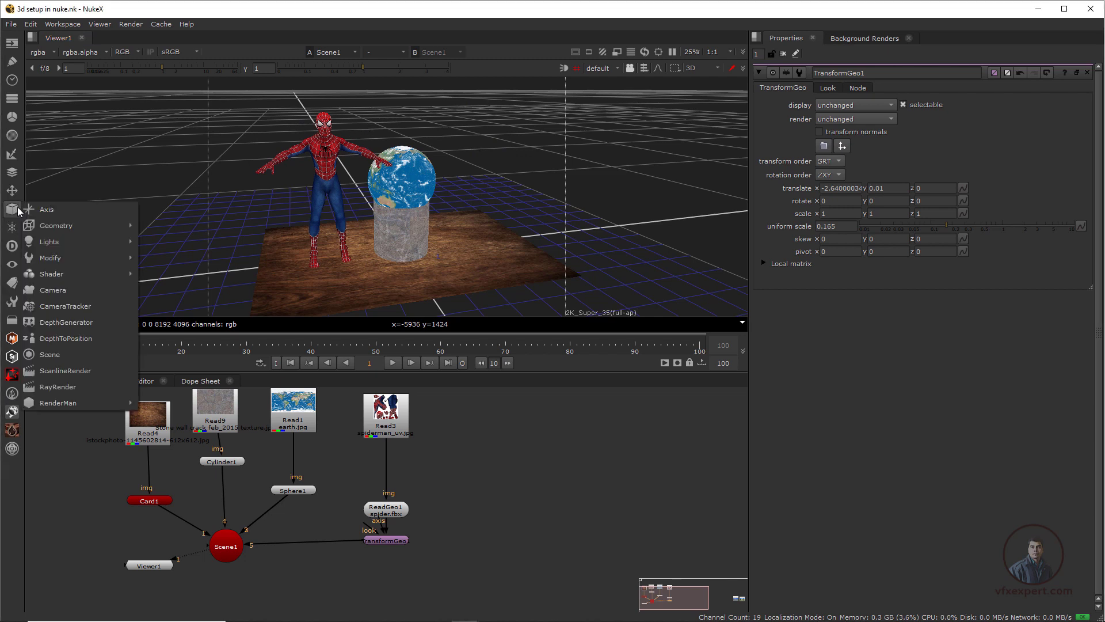
{"action": "left_click", "coordinate": [60, 291]}
{"action": "left_click_drag", "start_coordinate": [385, 530], "coordinate": [160, 590]}
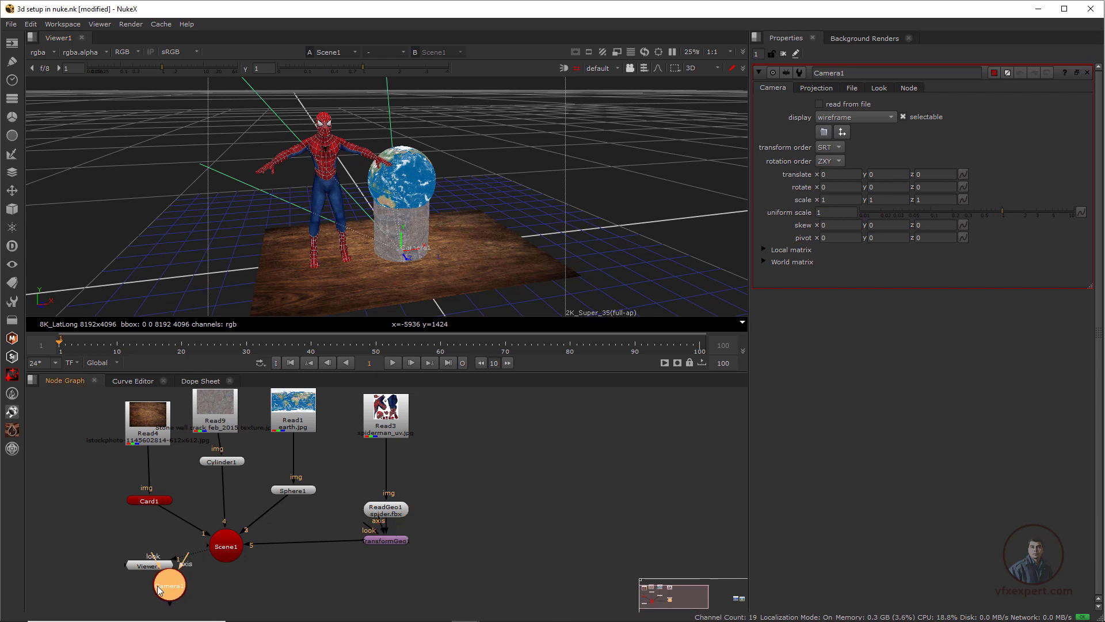
{"action": "left_click_drag", "start_coordinate": [158, 590], "coordinate": [224, 546]}
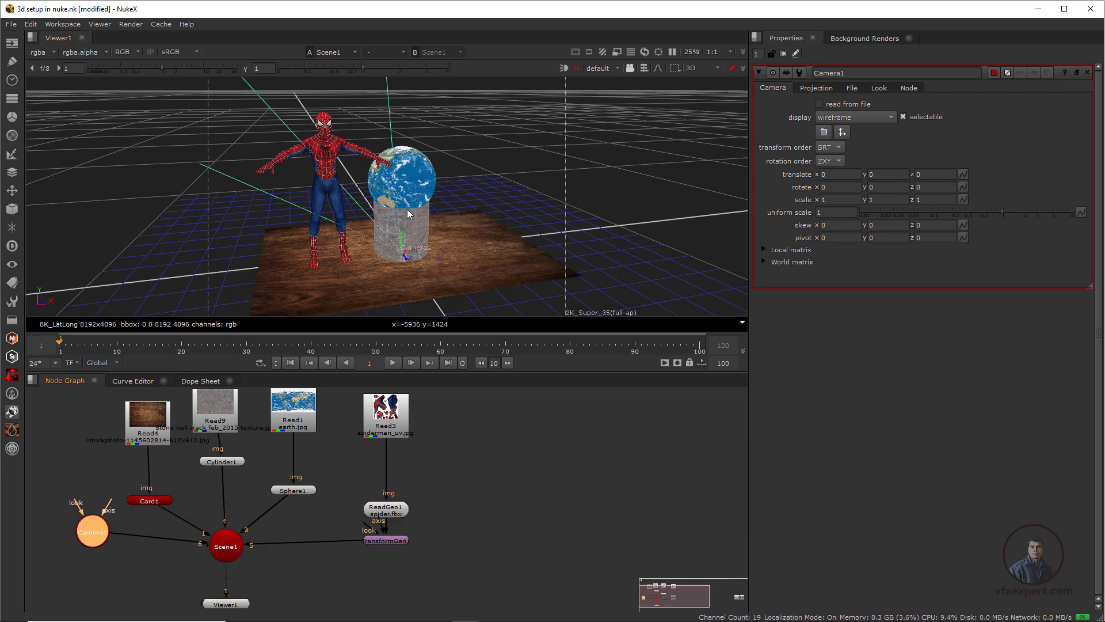
Move Camera1 to about y 3.56 and z 5.68 in front of the models, and look through it
{"action": "left_click_drag", "start_coordinate": [407, 214], "coordinate": [249, 168], "text": "ctrl"}
{"action": "left_click_drag", "start_coordinate": [372, 229], "coordinate": [382, 205], "text": "ctrl"}
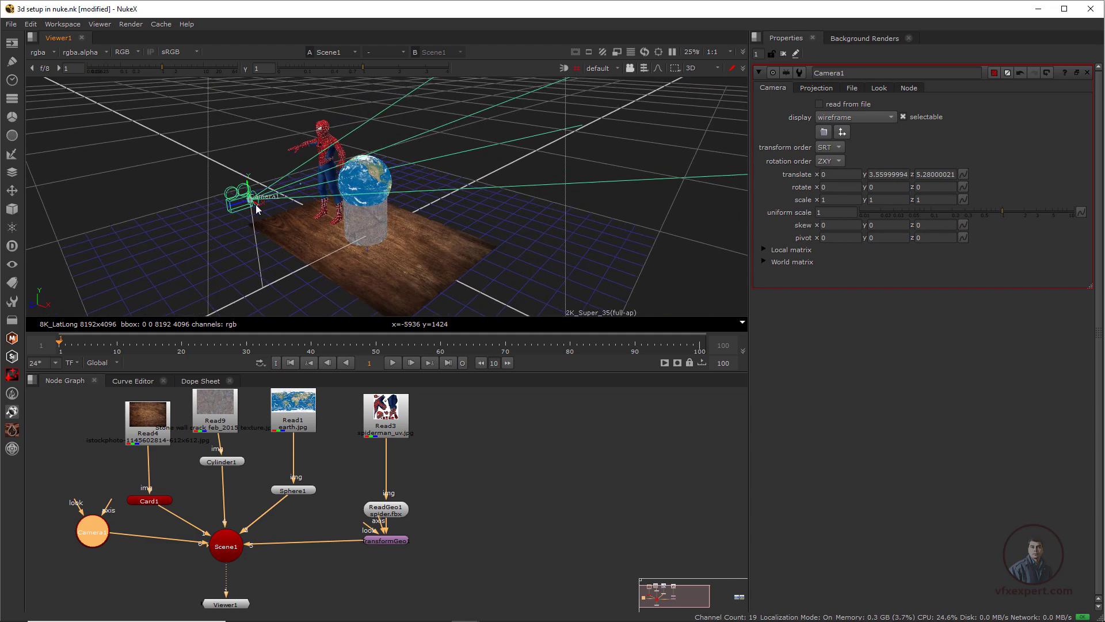
{"action": "left_click_drag", "start_coordinate": [257, 208], "coordinate": [246, 213]}
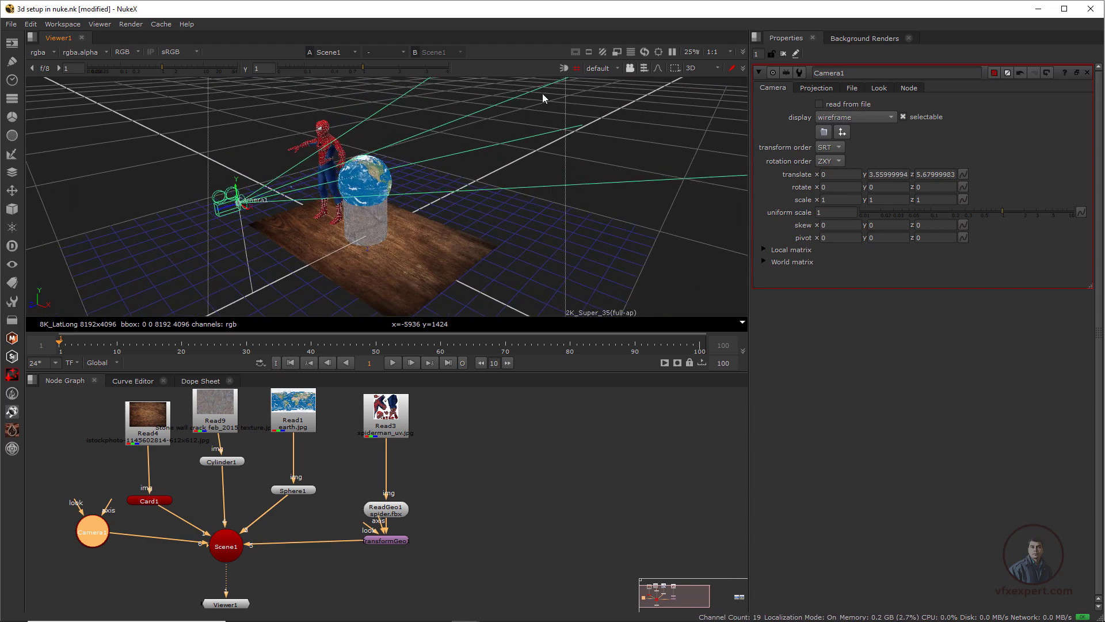
{"action": "left_click", "coordinate": [617, 70]}
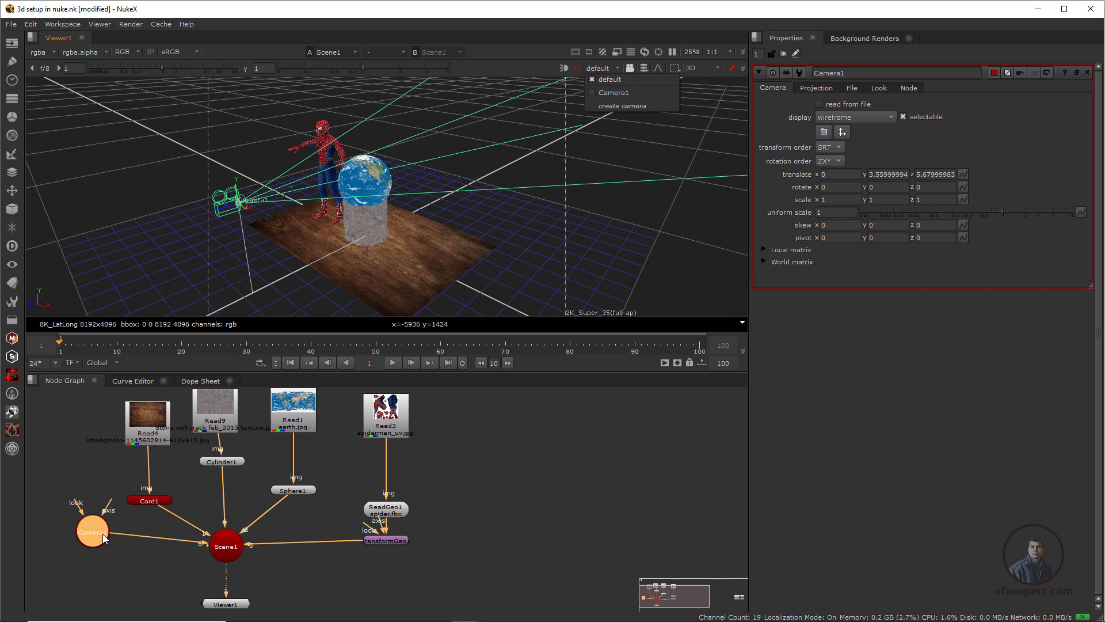
{"action": "left_click", "coordinate": [609, 92]}
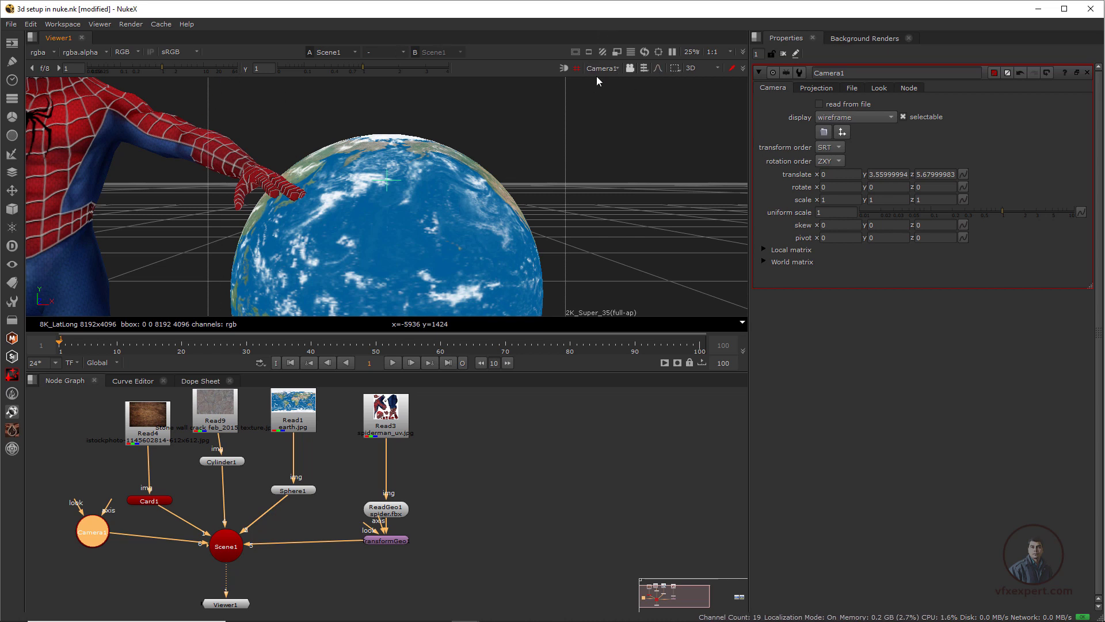
From the default view, pull Camera1 back to about z 9.14, and switch the viewer to Camera1
{"action": "left_click", "coordinate": [619, 67]}
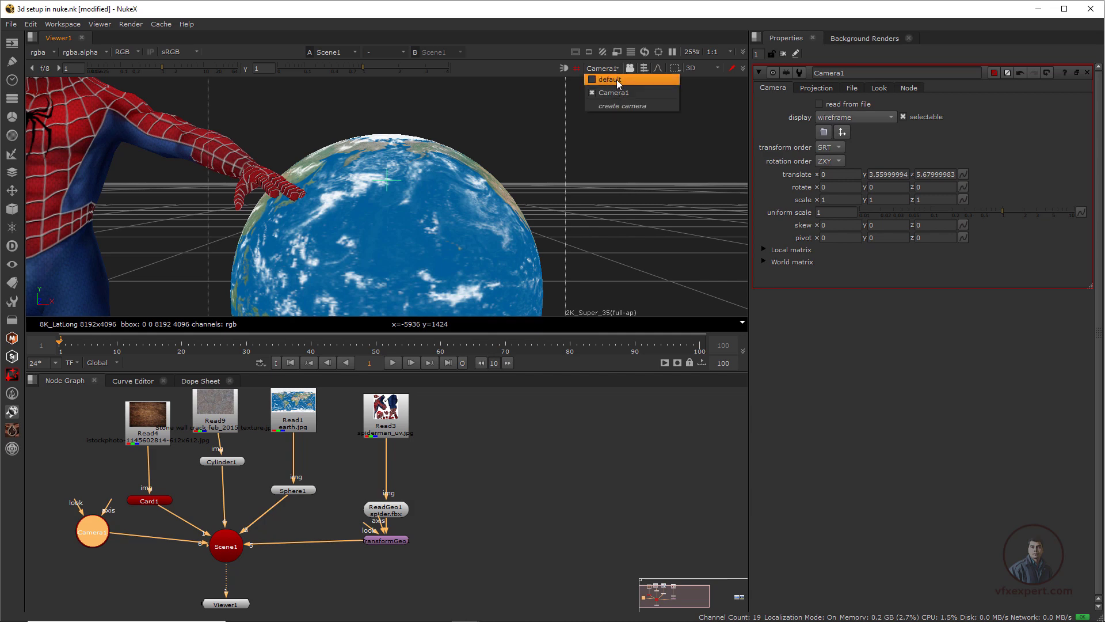
{"action": "left_click", "coordinate": [616, 80]}
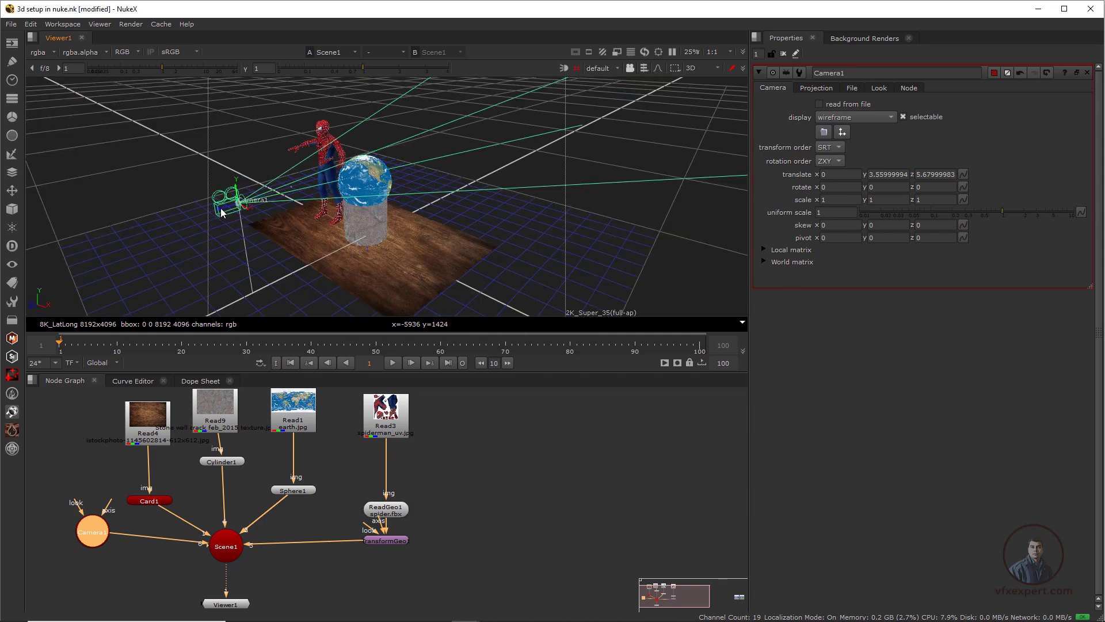
{"action": "left_click_drag", "start_coordinate": [223, 213], "coordinate": [133, 268]}
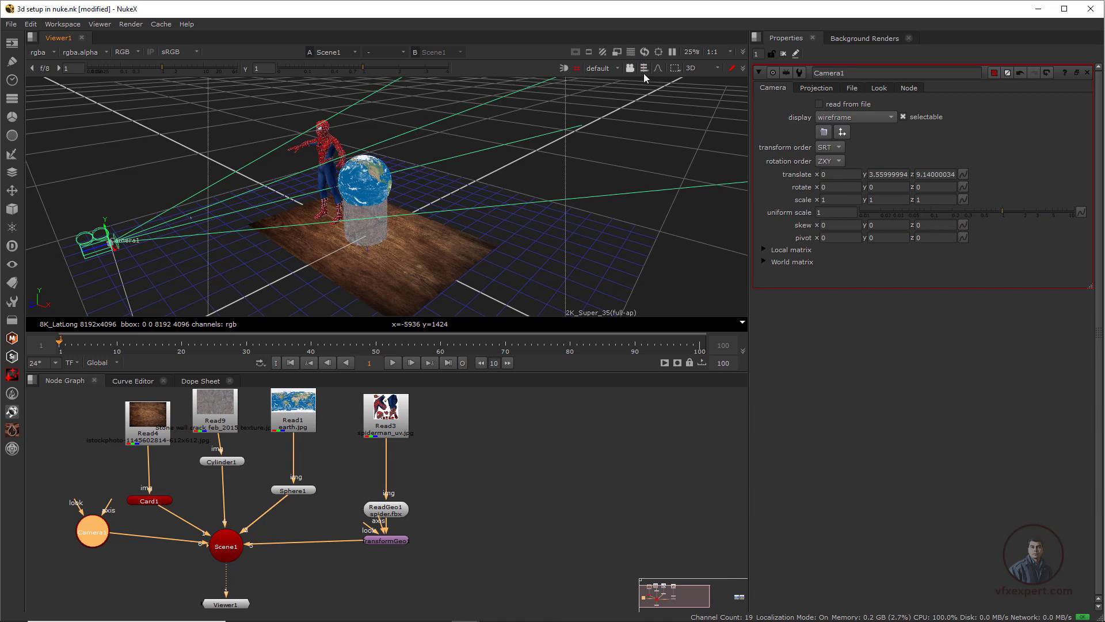
{"action": "left_click", "coordinate": [618, 69]}
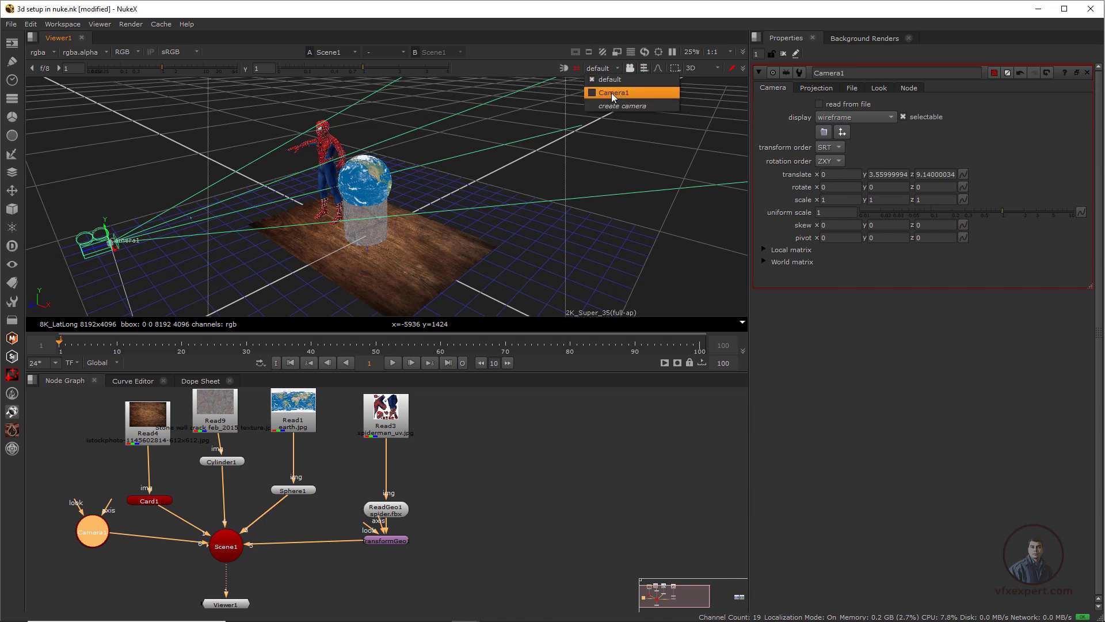
{"action": "left_click", "coordinate": [621, 92]}
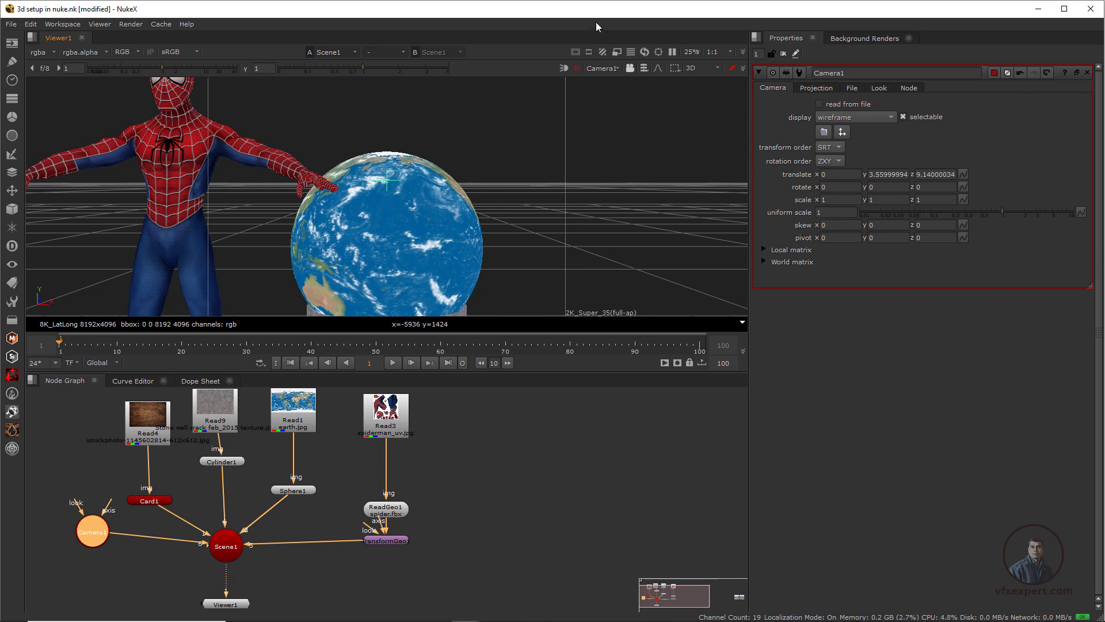
Lock the 3D view to Camera1 and examine how its frame covers the spider model, earth sphere and cylinder
{"action": "left_click", "coordinate": [631, 69]}
{"action": "left_click", "coordinate": [630, 68]}
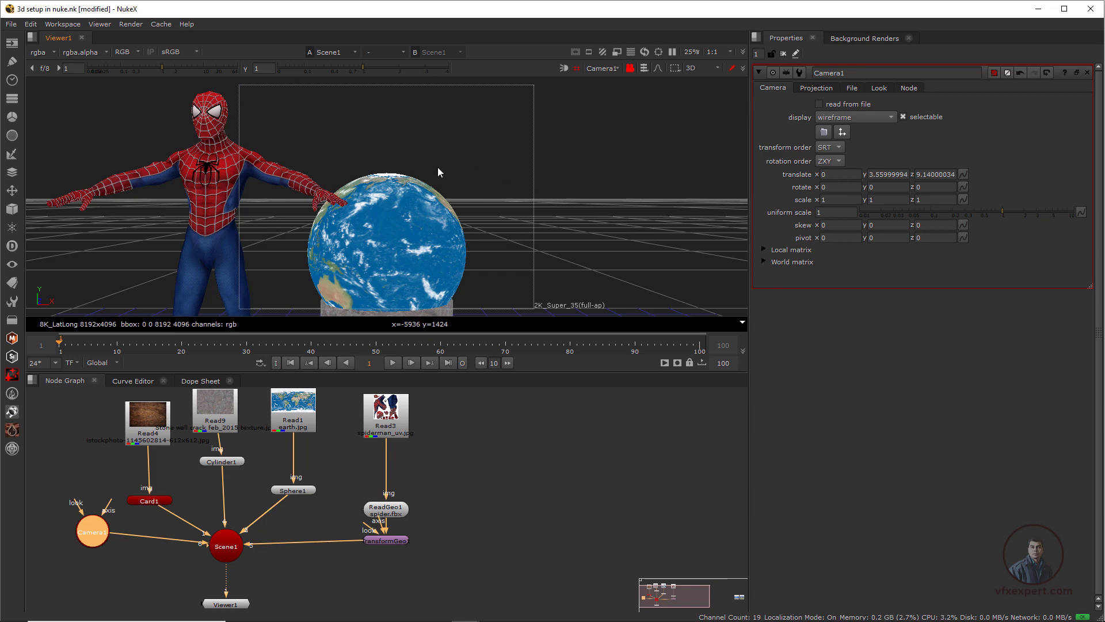
{"action": "scroll", "coordinate": [424, 199], "scroll_direction": "down", "scroll_amount": 4}
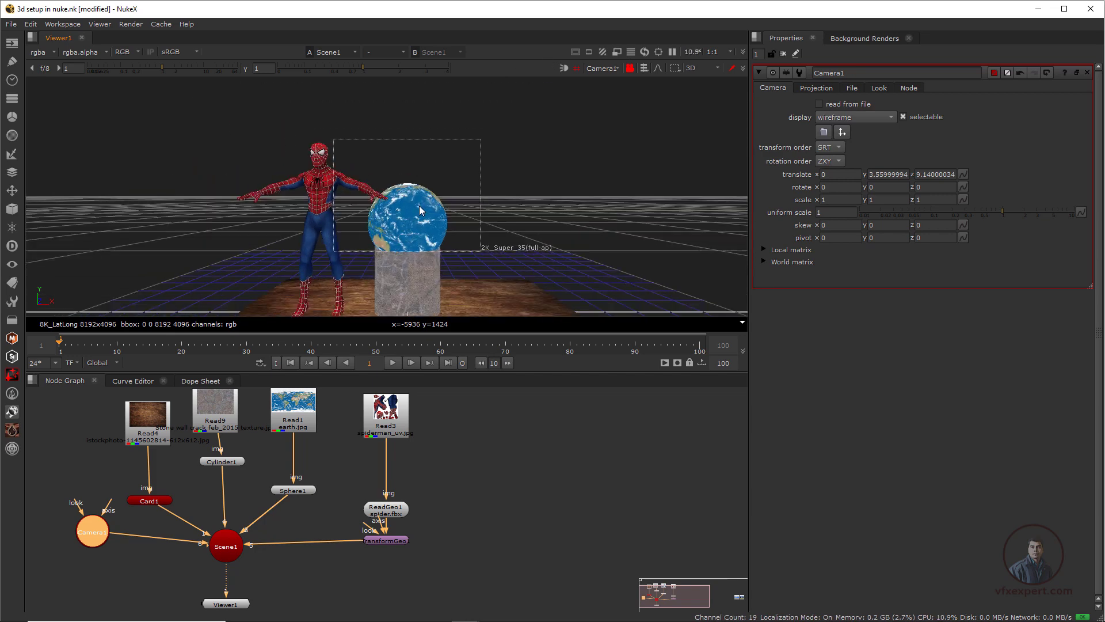
{"action": "scroll", "coordinate": [420, 207], "scroll_direction": "up", "scroll_amount": 3}
{"action": "scroll", "coordinate": [419, 206], "scroll_direction": "down", "scroll_amount": 4}
{"action": "scroll", "coordinate": [420, 209], "scroll_direction": "up", "scroll_amount": 4}
{"action": "scroll", "coordinate": [420, 209], "scroll_direction": "down", "scroll_amount": 3}
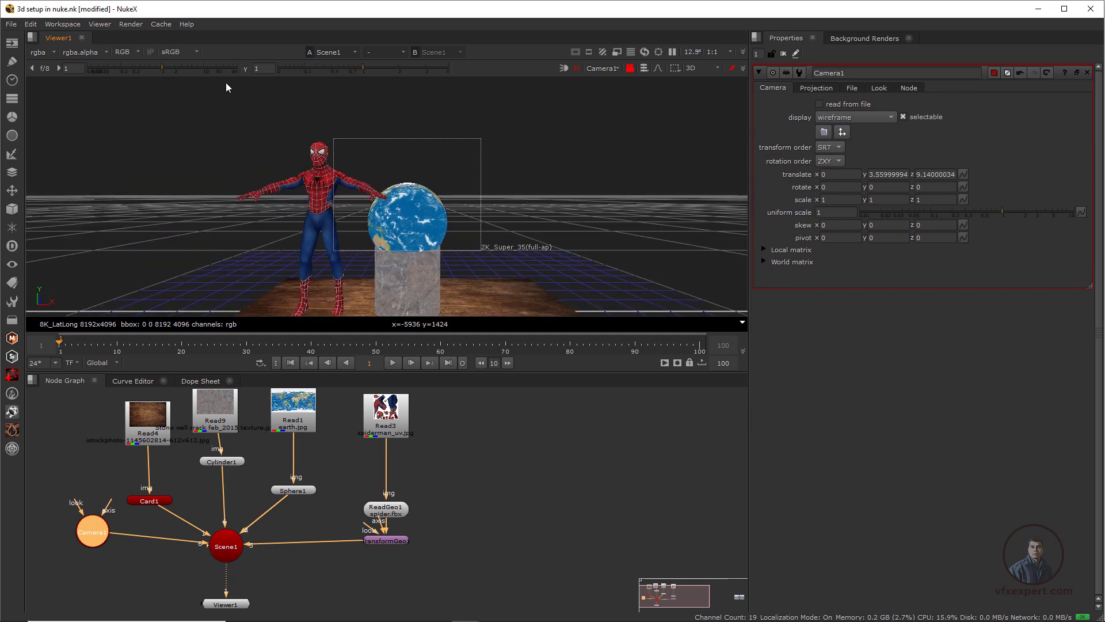
{"action": "scroll", "coordinate": [413, 178], "scroll_direction": "up", "scroll_amount": 3}
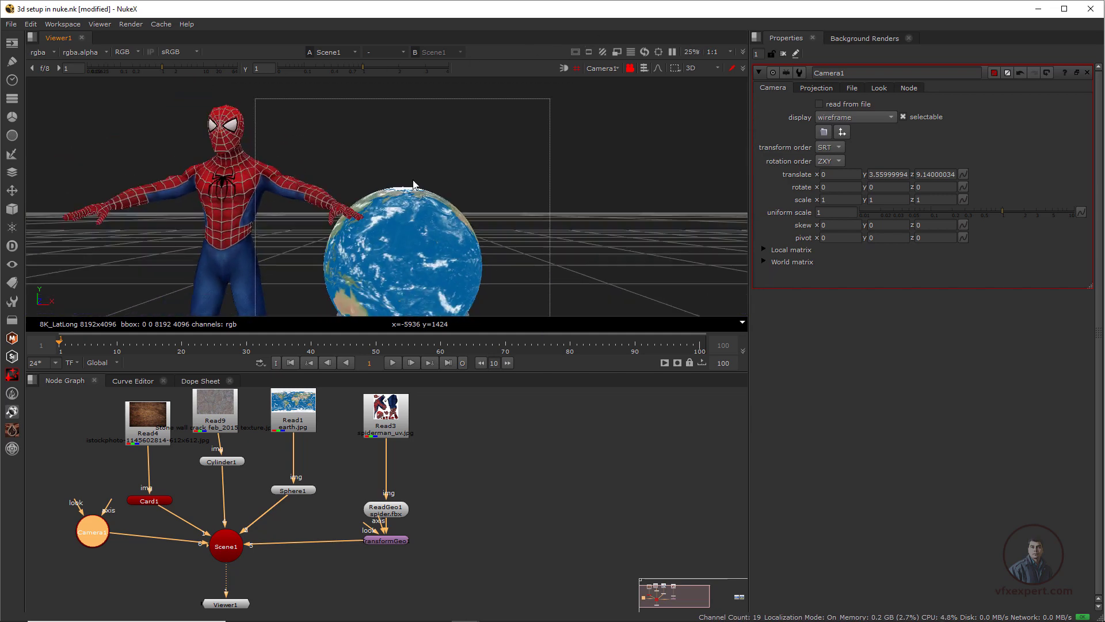
{"action": "scroll", "coordinate": [367, 98], "scroll_direction": "down", "scroll_amount": 3}
{"action": "scroll", "coordinate": [396, 215], "scroll_direction": "up", "scroll_amount": 3}
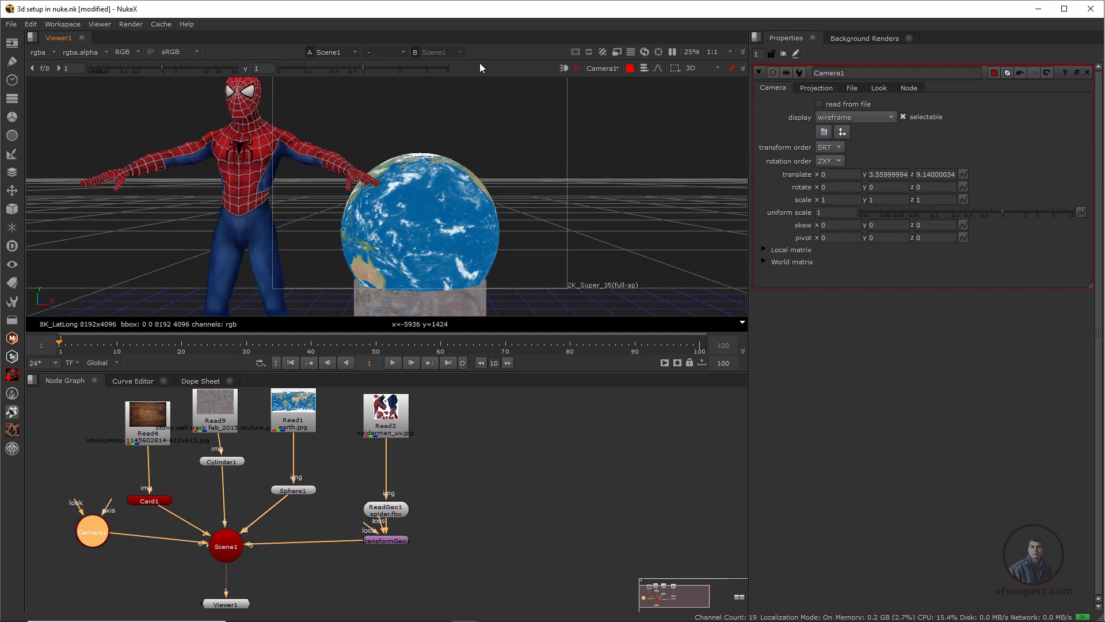
{"action": "scroll", "coordinate": [536, 244], "scroll_direction": "down", "scroll_amount": 2}
{"action": "scroll", "coordinate": [412, 213], "scroll_direction": "up", "scroll_amount": 4}
{"action": "scroll", "coordinate": [412, 212], "scroll_direction": "down", "scroll_amount": 4}
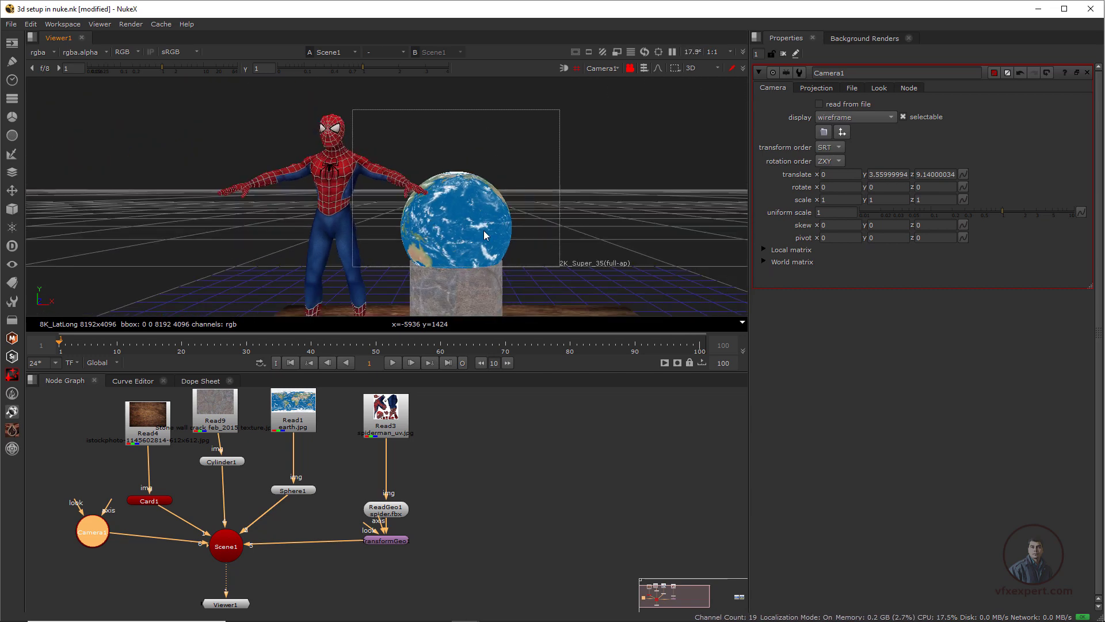
{"action": "scroll", "coordinate": [407, 158], "scroll_direction": "up", "scroll_amount": 3}
{"action": "scroll", "coordinate": [441, 232], "scroll_direction": "down", "scroll_amount": 2}
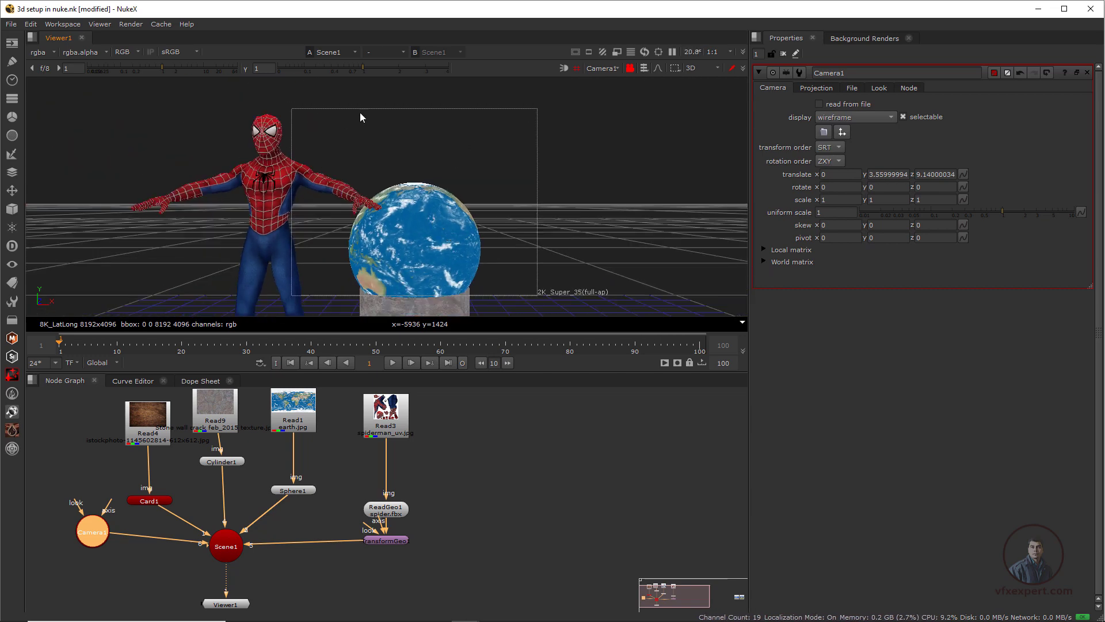
{"action": "scroll", "coordinate": [444, 201], "scroll_direction": "up", "scroll_amount": 2}
{"action": "scroll", "coordinate": [309, 214], "scroll_direction": "down", "scroll_amount": 2}
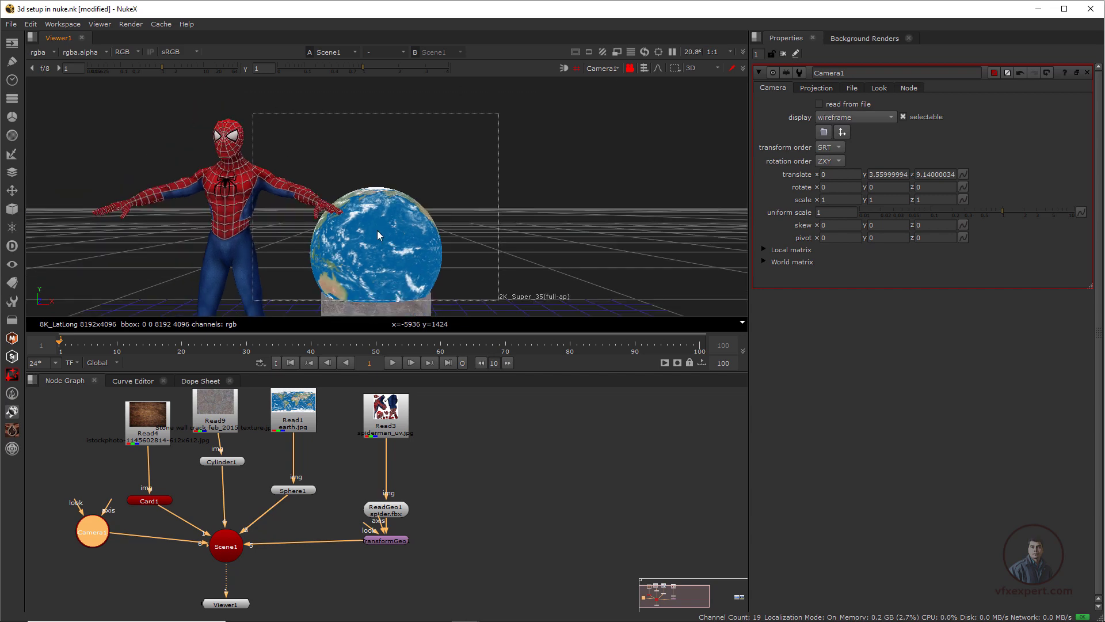
{"action": "scroll", "coordinate": [377, 232], "scroll_direction": "up", "scroll_amount": 3}
{"action": "scroll", "coordinate": [375, 231], "scroll_direction": "down", "scroll_amount": 3}
{"action": "scroll", "coordinate": [377, 233], "scroll_direction": "up", "scroll_amount": 2}
{"action": "scroll", "coordinate": [377, 234], "scroll_direction": "down", "scroll_amount": 3}
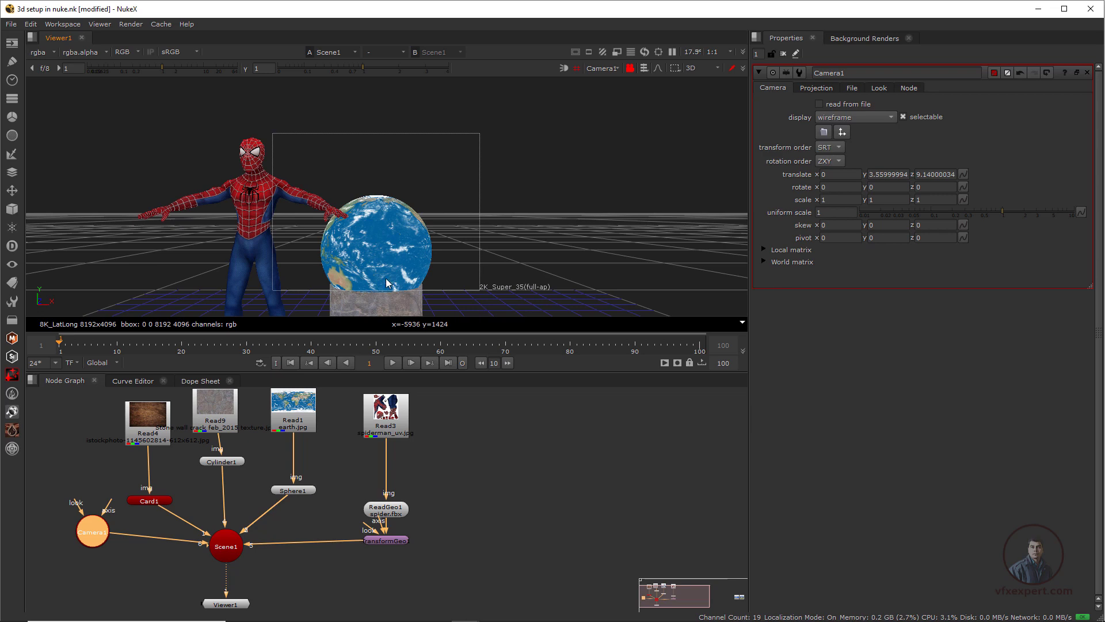
{"action": "scroll", "coordinate": [331, 266], "scroll_direction": "up", "scroll_amount": 3}
{"action": "scroll", "coordinate": [385, 220], "scroll_direction": "down", "scroll_amount": 3}
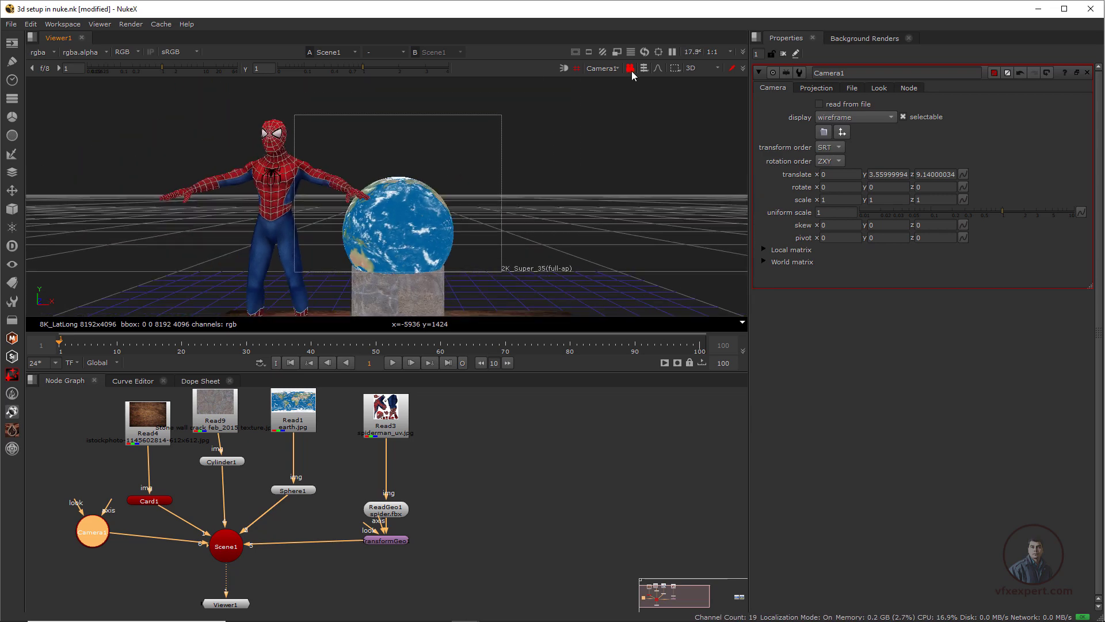
Unlock the camera view, return to the default view and pull Camera1 back to about z 10.31
{"action": "left_click", "coordinate": [631, 69]}
{"action": "left_click", "coordinate": [612, 68]}
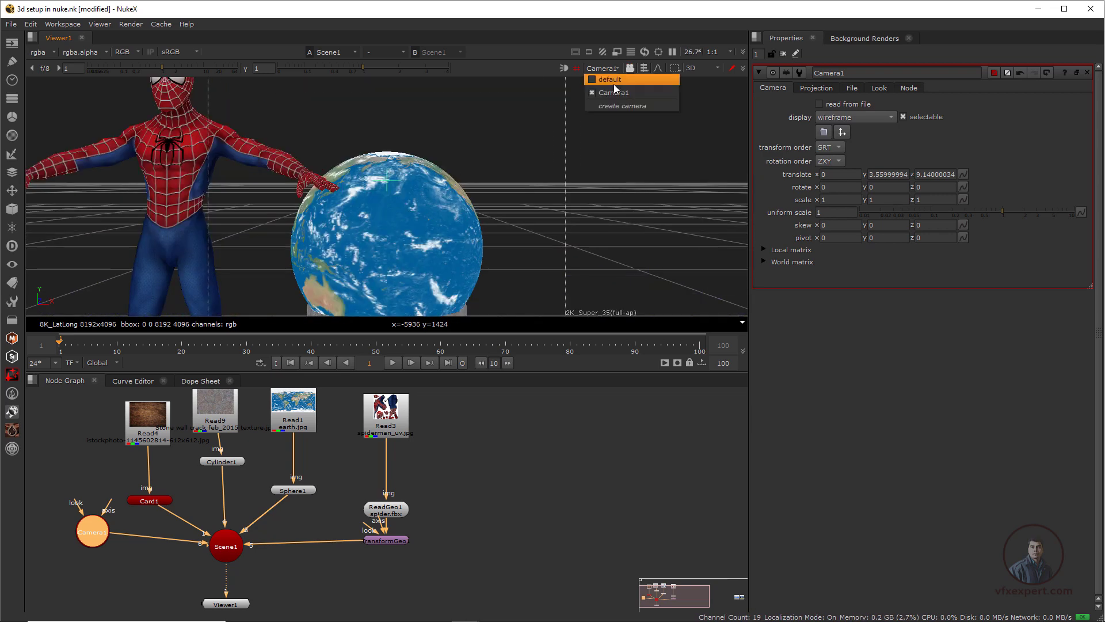
{"action": "left_click", "coordinate": [608, 80]}
{"action": "left_click_drag", "start_coordinate": [473, 228], "coordinate": [247, 260], "text": "ctrl"}
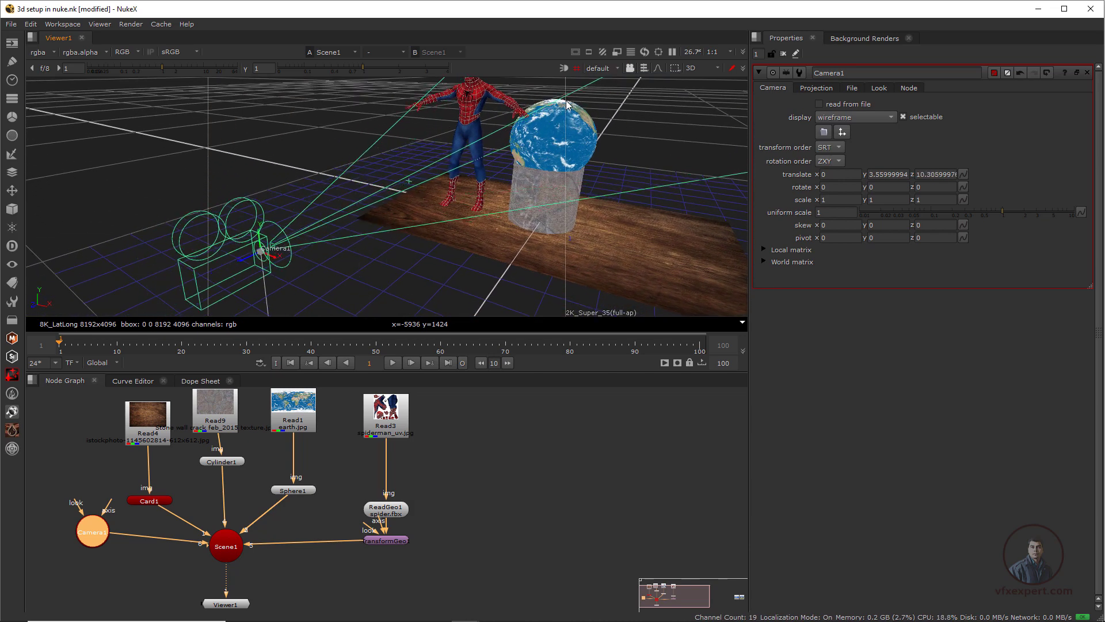
Lock the 3D view again and look through Camera1
{"action": "left_click", "coordinate": [631, 68]}
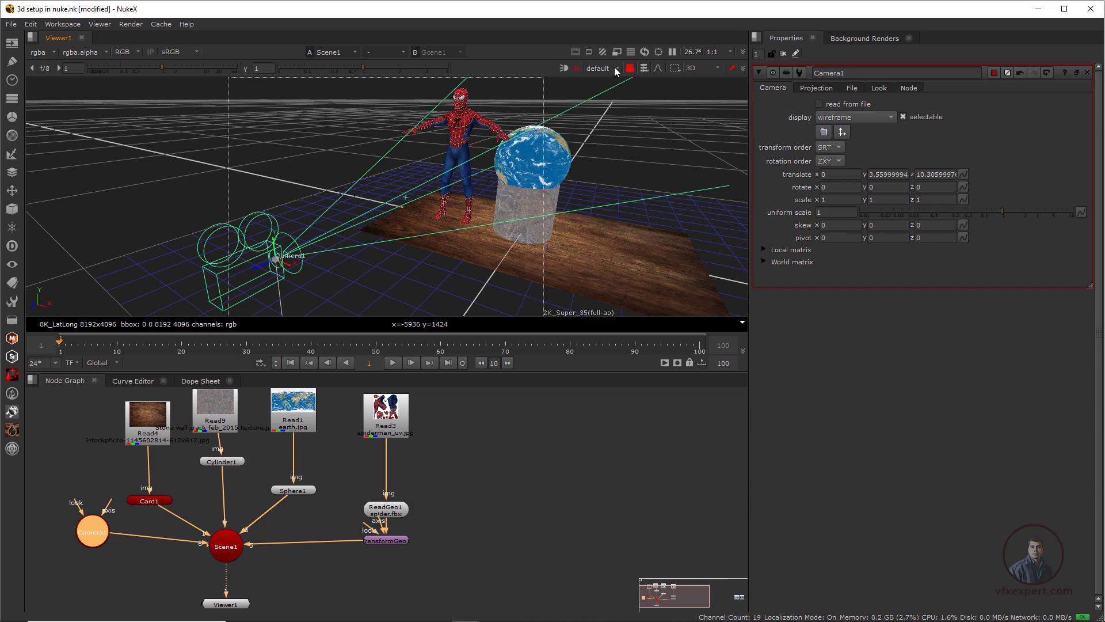
{"action": "left_click", "coordinate": [614, 69]}
{"action": "left_click", "coordinate": [613, 93]}
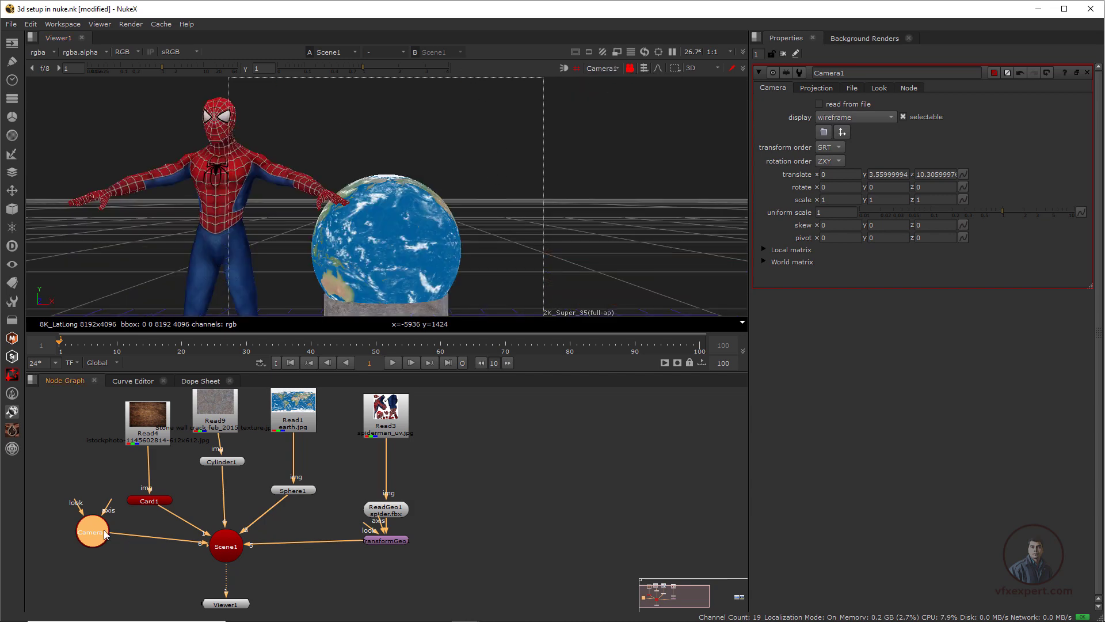
Increase Camera1's z translation to about 16.31 to pull the camera farther from the models
{"action": "left_click", "coordinate": [918, 174]}
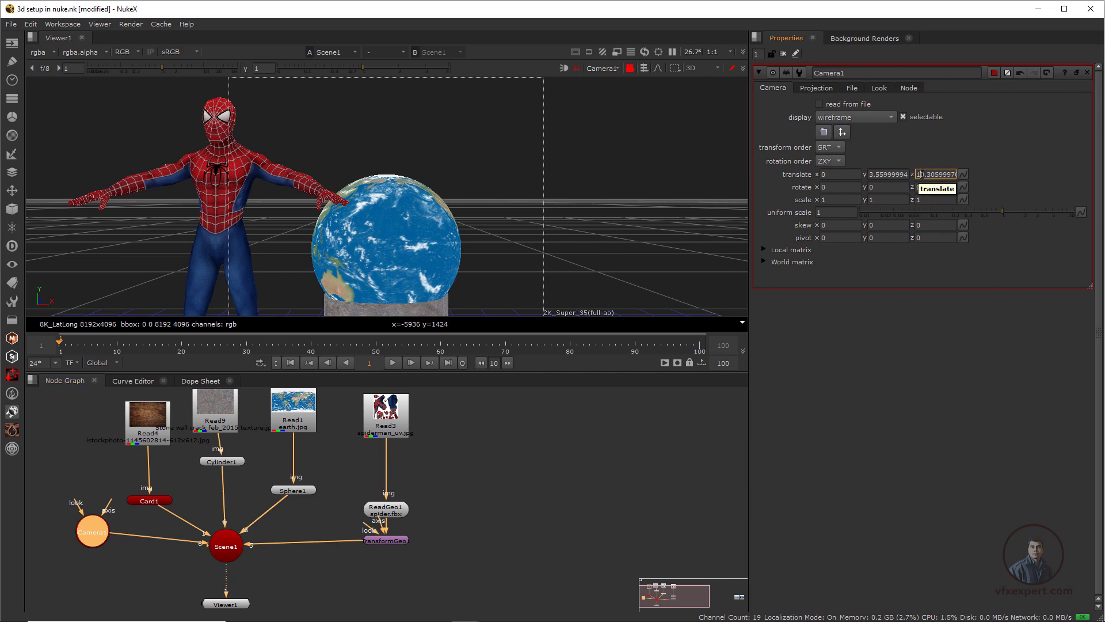
{"action": "key", "text": "Up"}
{"action": "key", "text": "Up"}
{"action": "key", "text": "Up"}
{"action": "key", "text": "Up"}
{"action": "key", "text": "Up"}
{"action": "key", "text": "Up"}
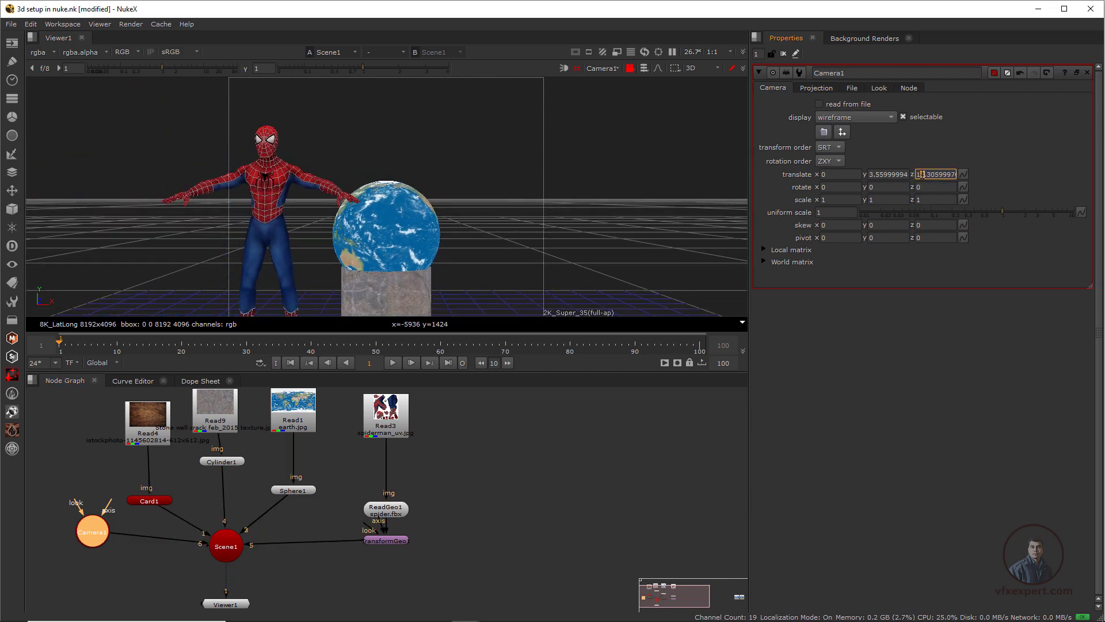
Lower Camera1's y translation slightly to about 3.46
{"action": "left_click", "coordinate": [876, 174]}
{"action": "key", "text": "Down"}
{"action": "key", "text": "Down"}
{"action": "key", "text": "Down"}
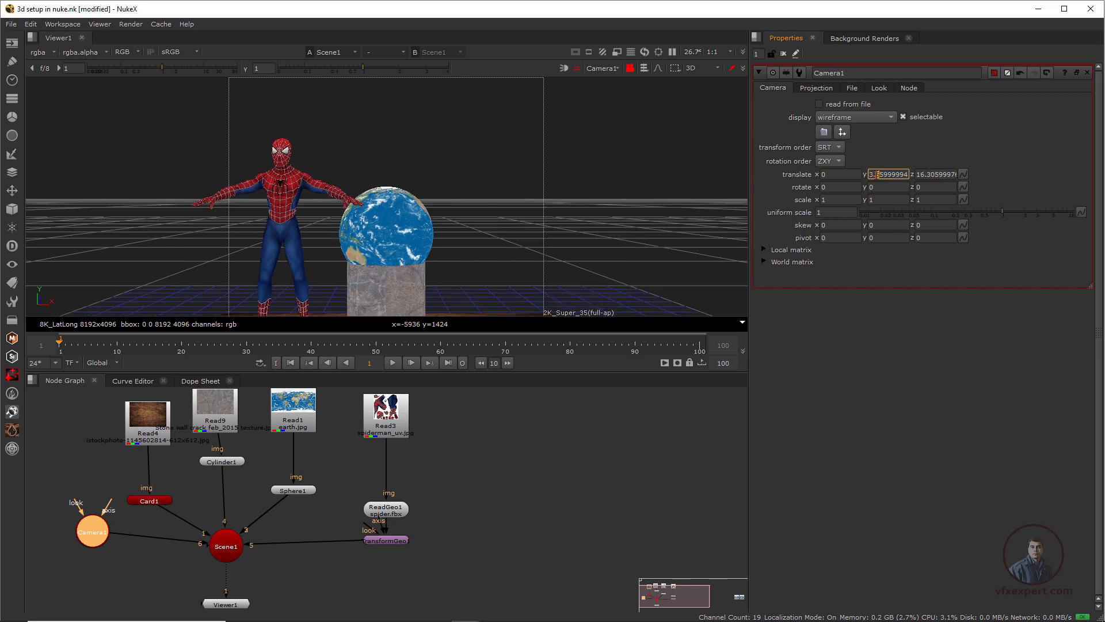
Set Camera1's x translation to -2 to bring the spider model and earth sphere into its frame
{"action": "left_click", "coordinate": [824, 174]}
{"action": "key", "text": "Up"}
{"action": "key", "text": "Up"}
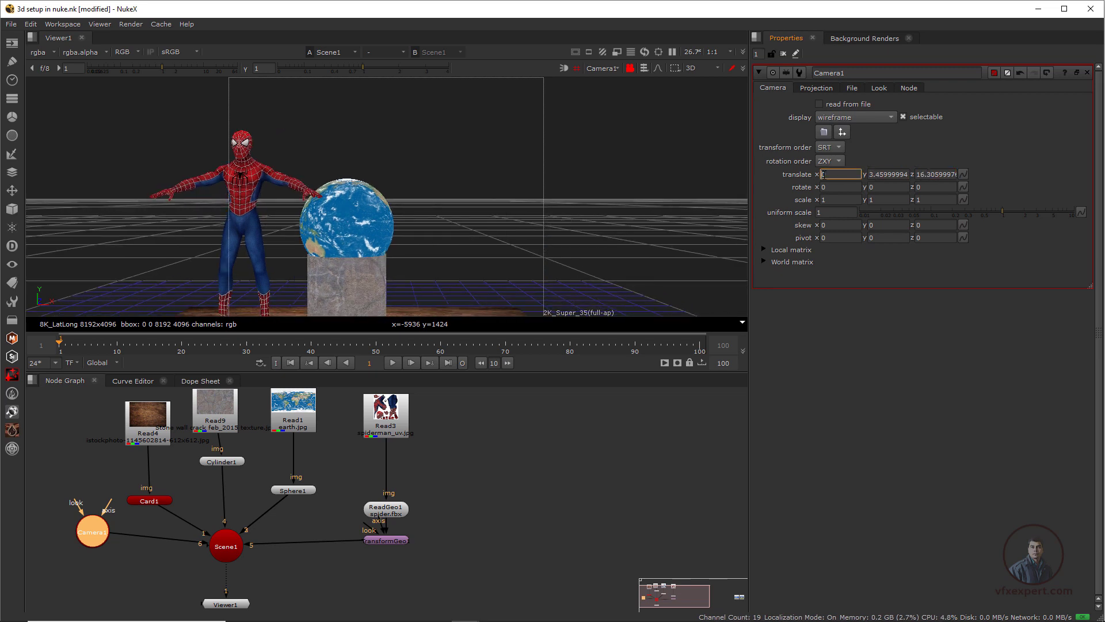
{"action": "key", "text": "Down"}
{"action": "key", "text": "Down"}
{"action": "key", "text": "Down"}
{"action": "key", "text": "Down"}
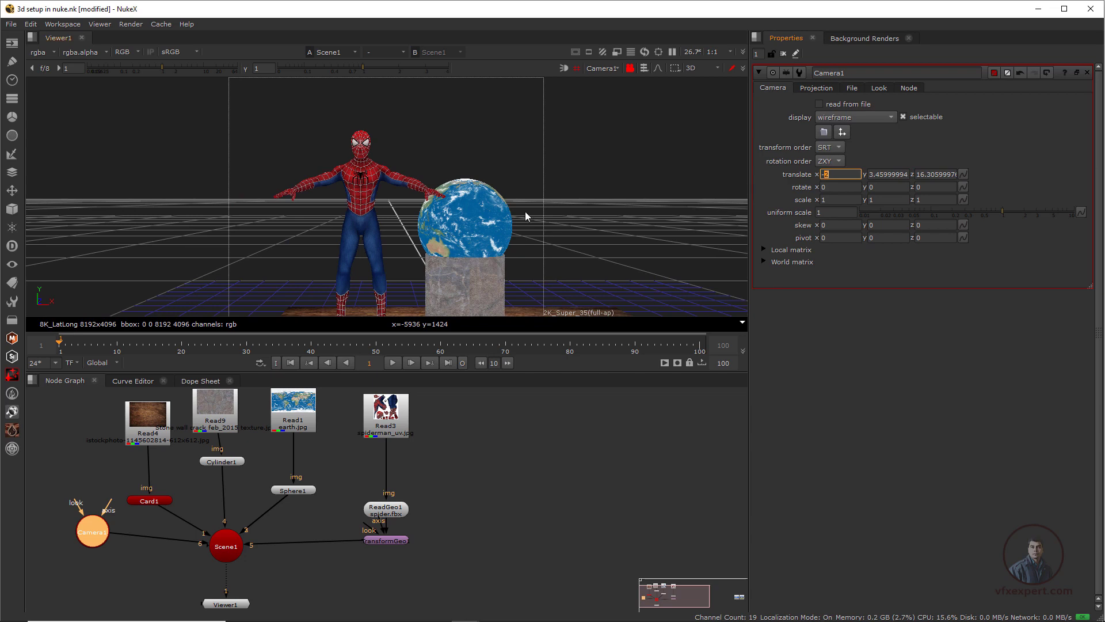
{"action": "left_click", "coordinate": [902, 145]}
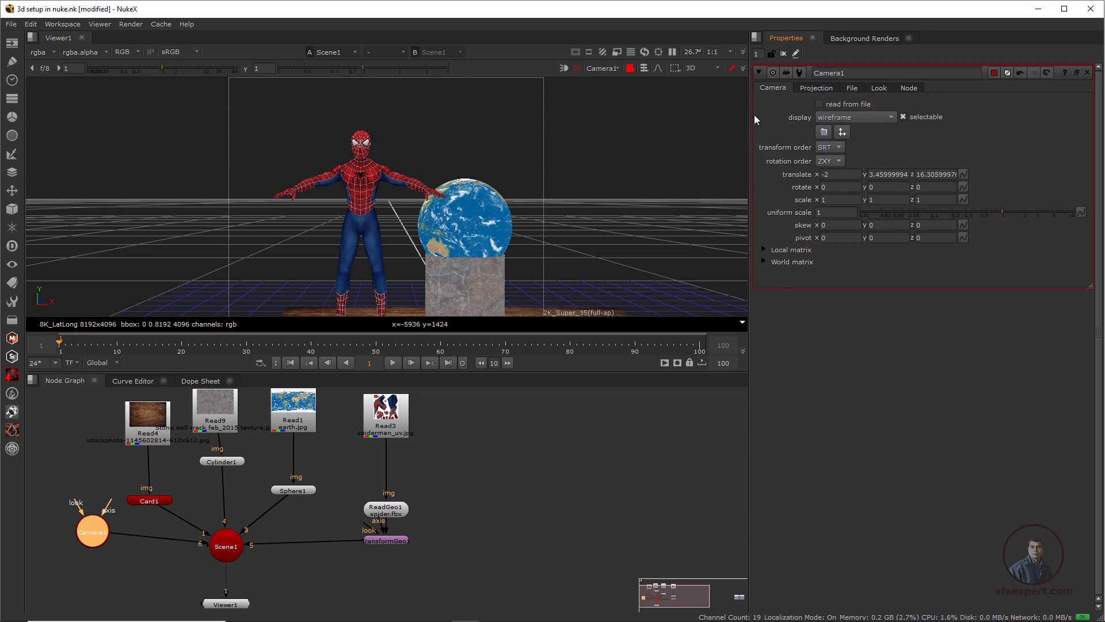
Deselect Camera1 and examine the full framing of the spider model, sphere, cylinder and floor through it
{"action": "left_click", "coordinate": [604, 130]}
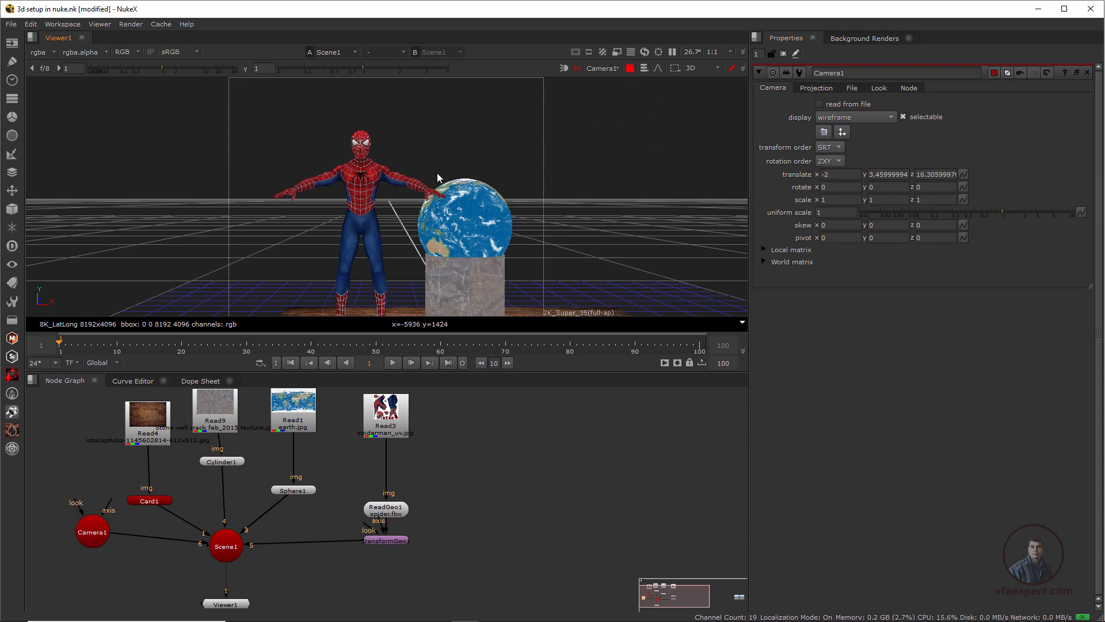
{"action": "scroll", "coordinate": [437, 172], "scroll_direction": "down", "scroll_amount": 3}
{"action": "scroll", "coordinate": [446, 192], "scroll_direction": "up", "scroll_amount": 4}
{"action": "scroll", "coordinate": [447, 192], "scroll_direction": "down", "scroll_amount": 2}
{"action": "scroll", "coordinate": [446, 192], "scroll_direction": "up", "scroll_amount": 1}
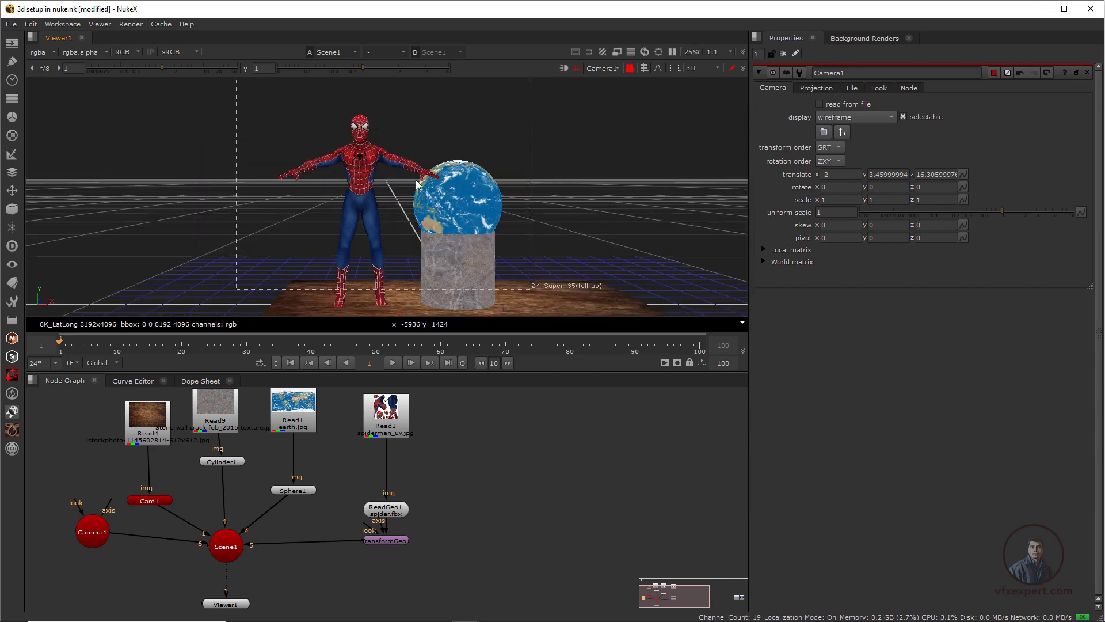
{"action": "middle_click_drag", "start_coordinate": [421, 185], "coordinate": [431, 198]}
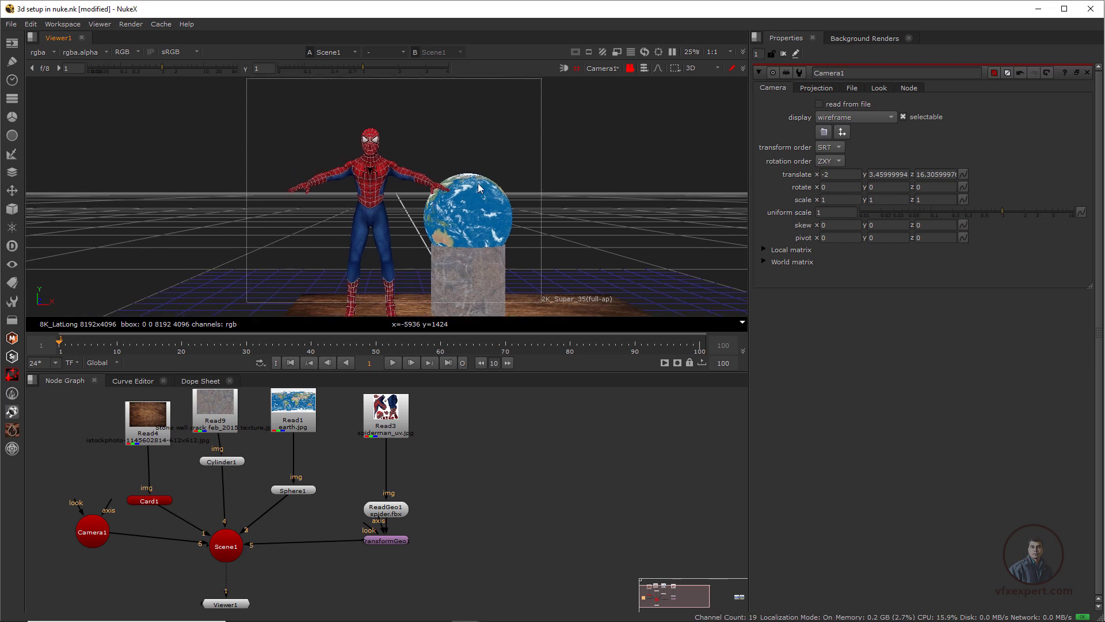
Switch the 3D view to interactive camera mode and pull Camera1 back to a z translation of about 18.47
{"action": "left_click", "coordinate": [631, 69]}
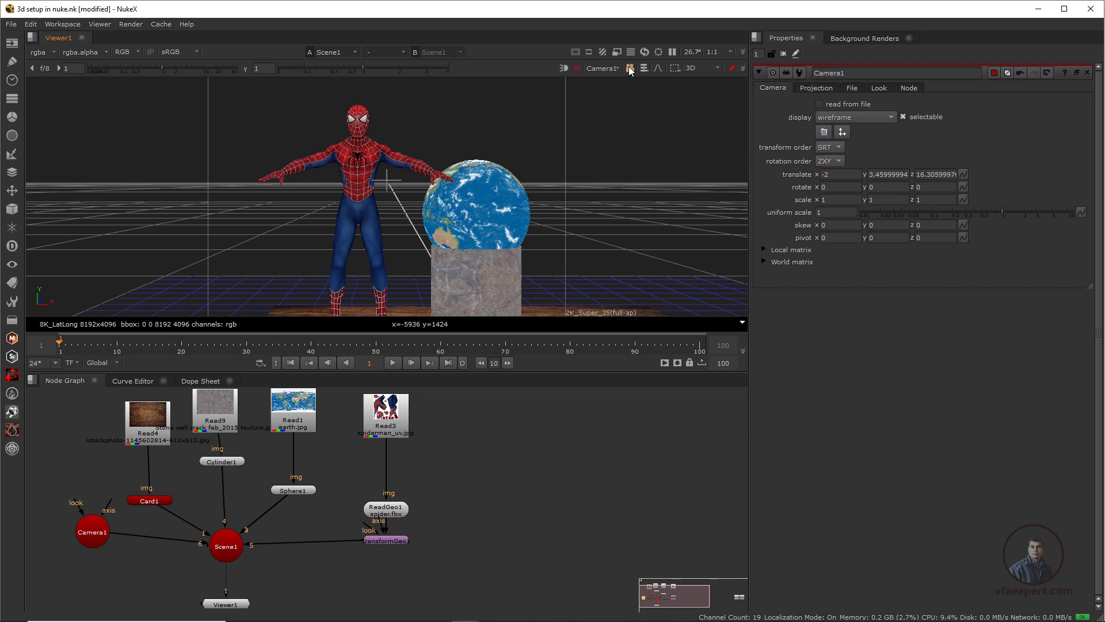
{"action": "left_click", "coordinate": [630, 68]}
{"action": "scroll", "coordinate": [407, 196], "scroll_direction": "down", "scroll_amount": 5}
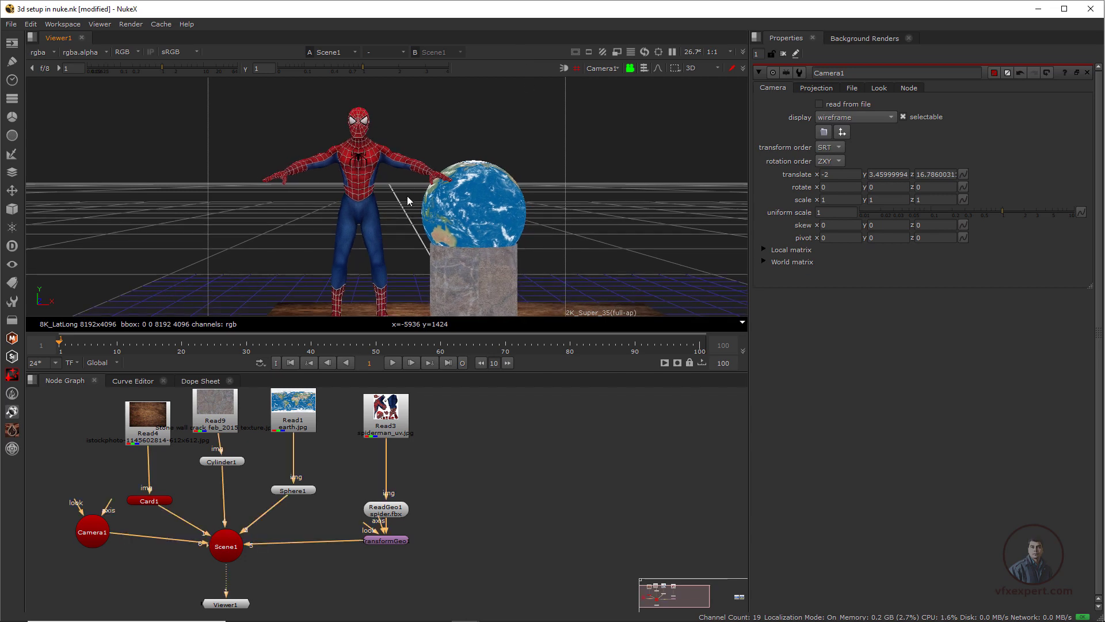
{"action": "scroll", "coordinate": [385, 210], "scroll_direction": "down", "scroll_amount": 1}
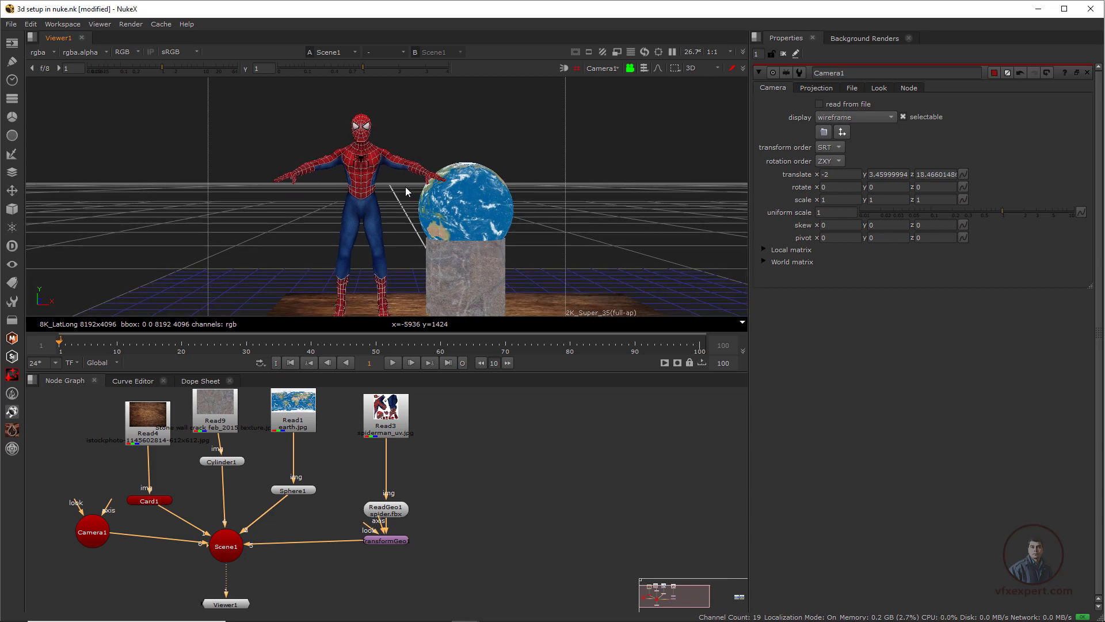
Reframe Camera1 interactively to a raised, angled view of the models, rotated about -14 in x and 14.2 in y
{"action": "middle_click_drag", "start_coordinate": [486, 263], "coordinate": [457, 223]}
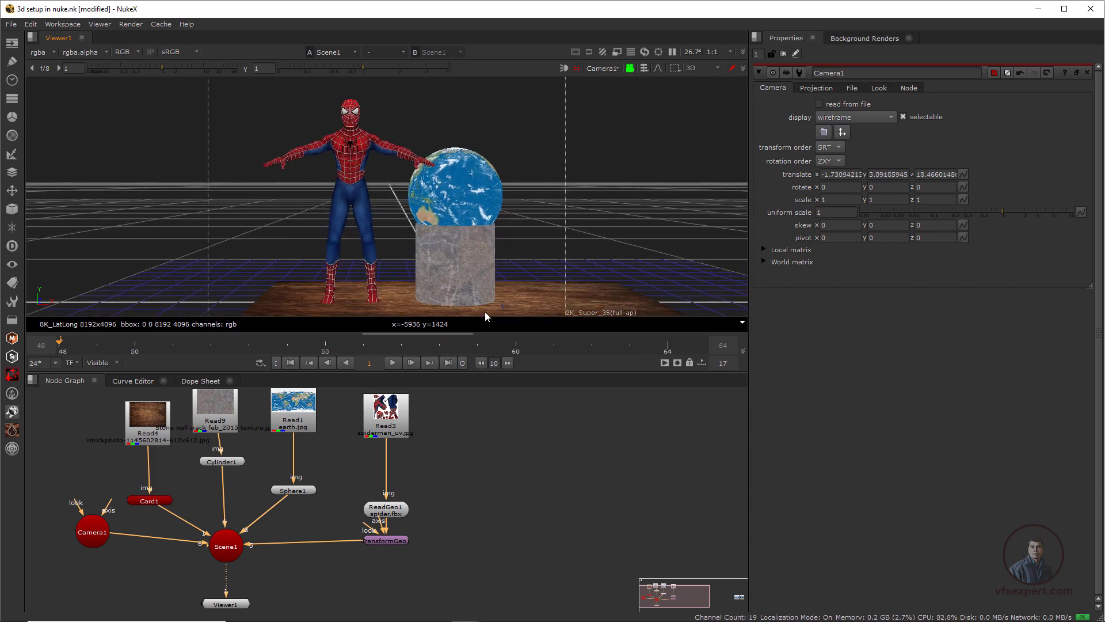
{"action": "middle_click_drag", "start_coordinate": [484, 312], "coordinate": [396, 257]}
{"action": "scroll", "coordinate": [396, 258], "scroll_direction": "down", "scroll_amount": 2}
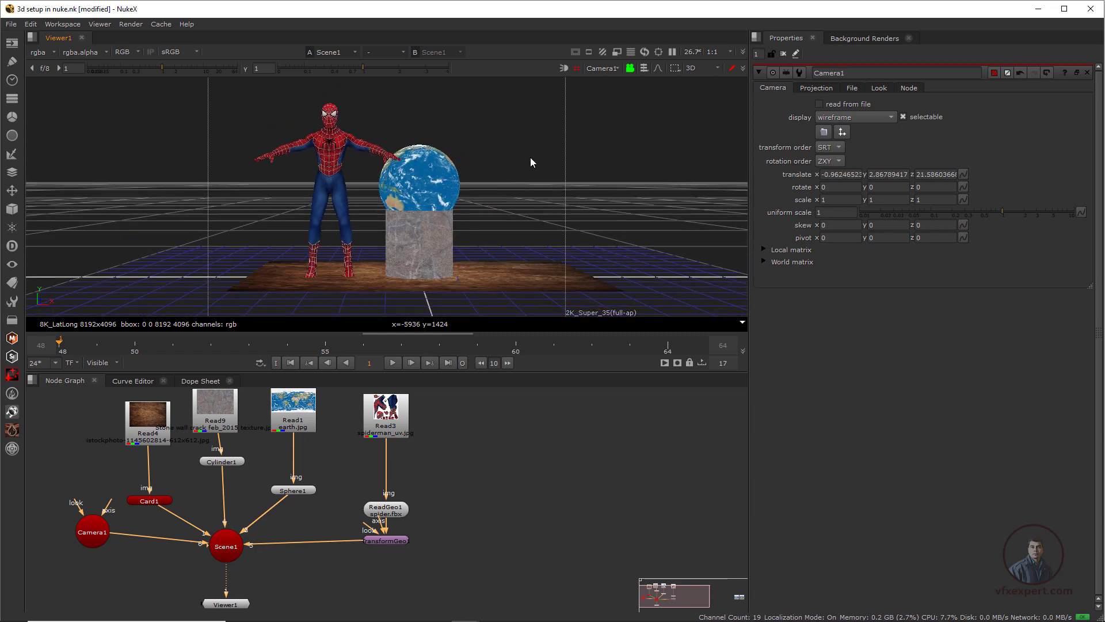
{"action": "left_click_drag", "start_coordinate": [530, 157], "coordinate": [436, 229], "text": "ctrl"}
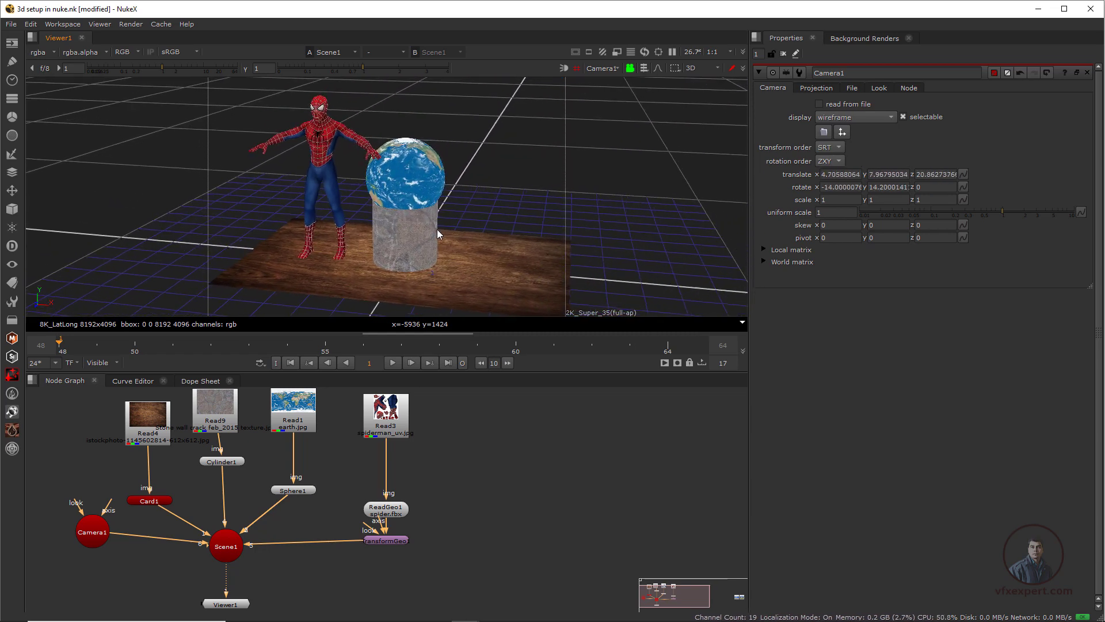
Lock the 3D view to Camera1 again and check its whole frame around the models and floor
{"action": "left_click", "coordinate": [633, 68]}
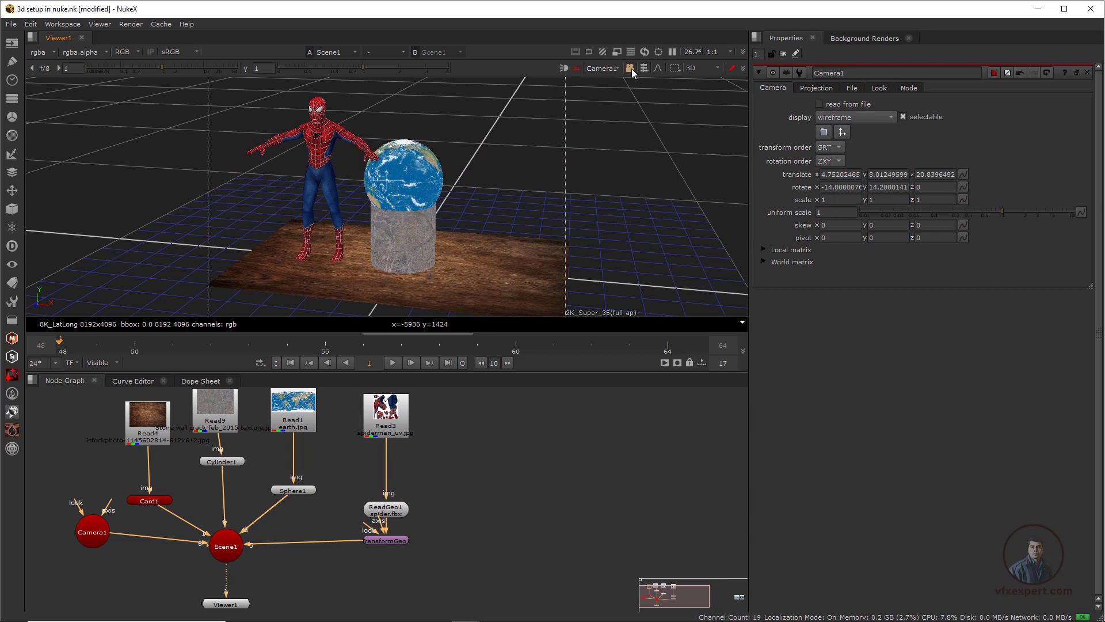
{"action": "left_click", "coordinate": [631, 68]}
{"action": "scroll", "coordinate": [486, 143], "scroll_direction": "down", "scroll_amount": 6}
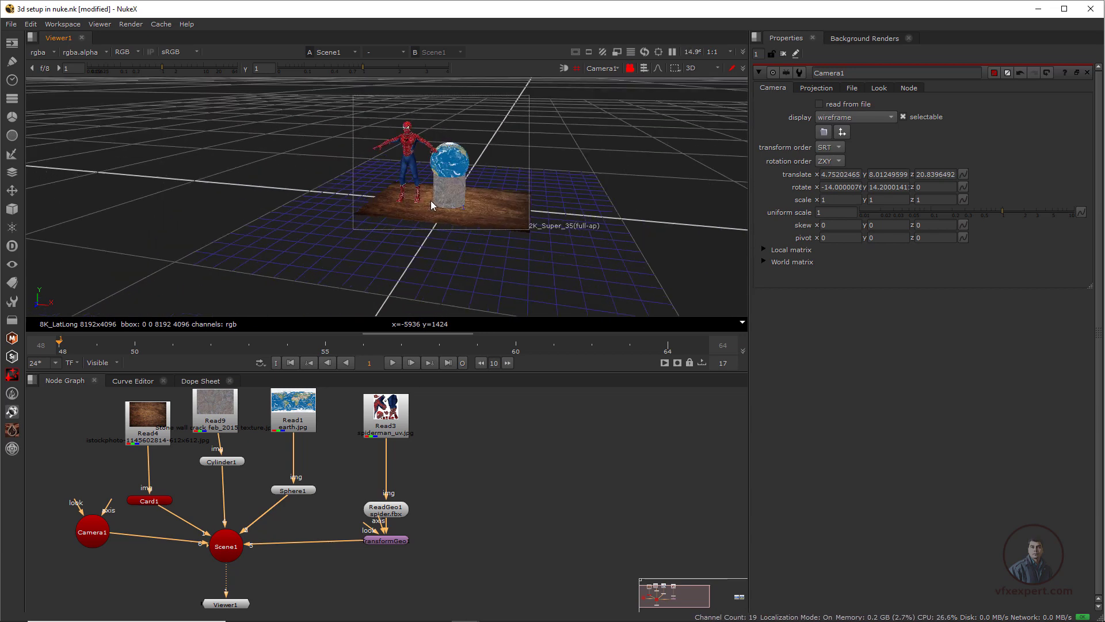
Frame the scene as seen through Camera1 and turn off the 3D view's lock to that camera
{"action": "scroll", "coordinate": [431, 200], "scroll_direction": "up", "scroll_amount": 7}
{"action": "middle_click_drag", "start_coordinate": [499, 181], "coordinate": [406, 255]}
{"action": "scroll", "coordinate": [431, 222], "scroll_direction": "down", "scroll_amount": 4}
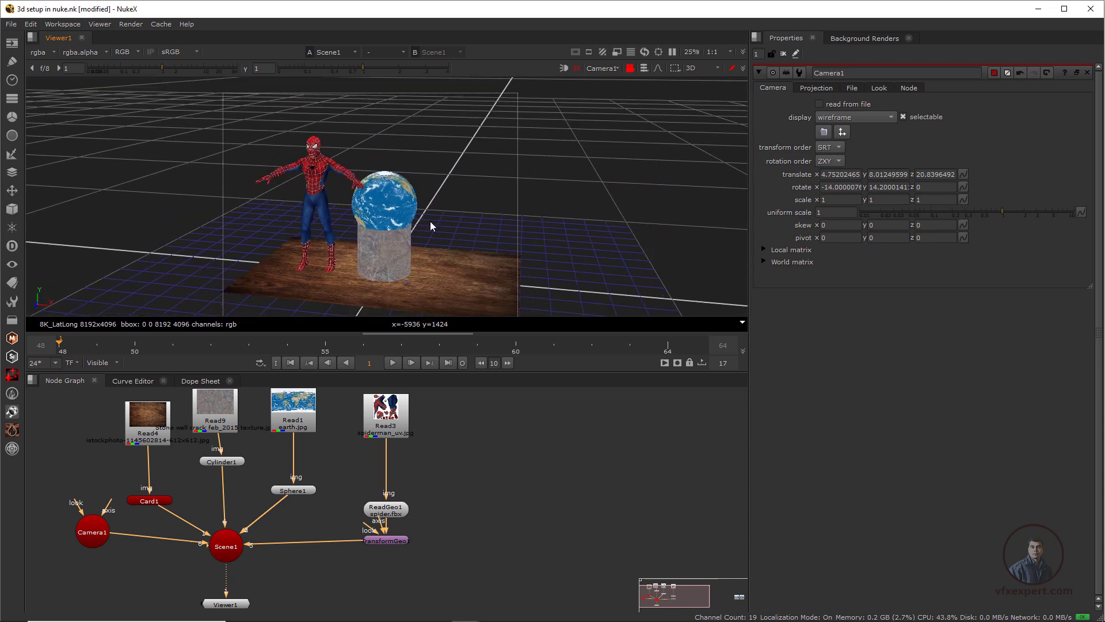
{"action": "scroll", "coordinate": [395, 184], "scroll_direction": "up", "scroll_amount": 3}
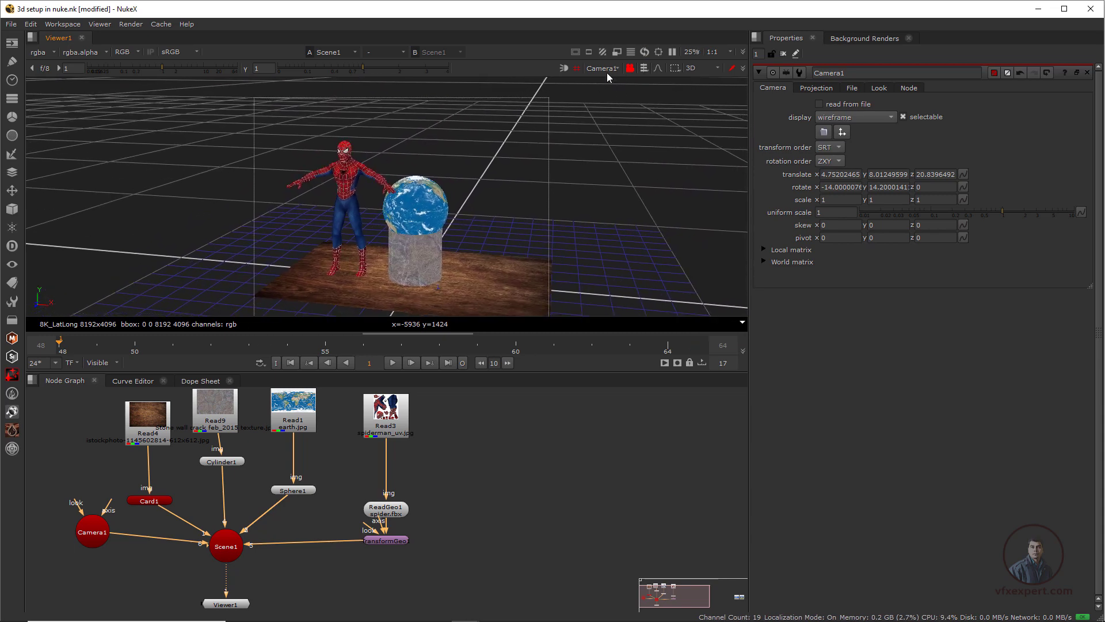
{"action": "left_click", "coordinate": [630, 69]}
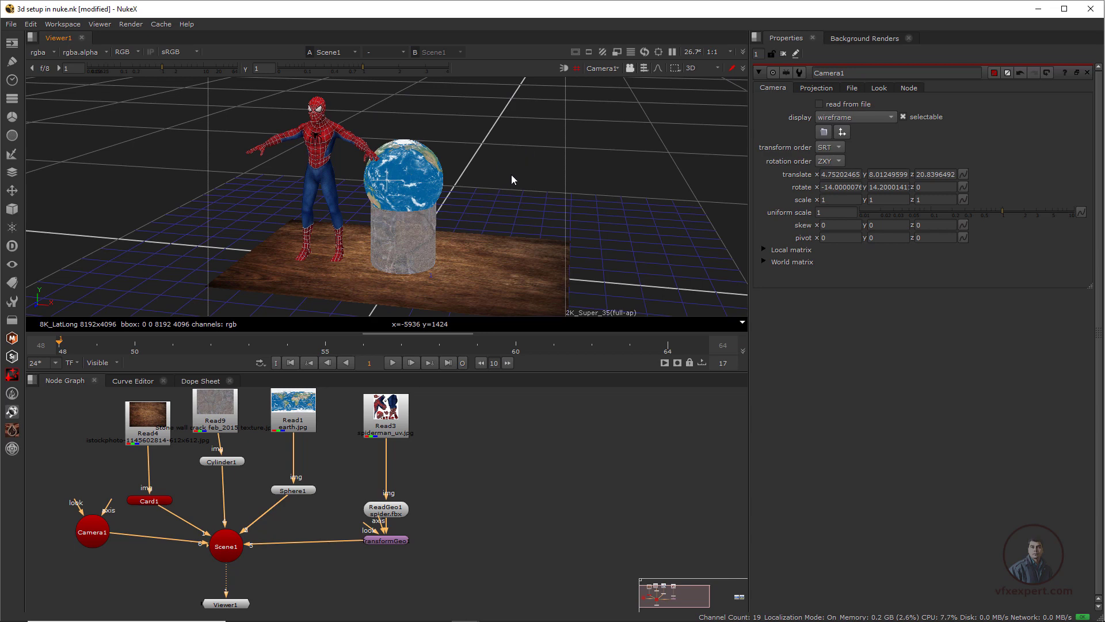
Switch the 3D view to default, orbit to a higher three-quarter angle on the scene, and create a new camera from that view
{"action": "left_click", "coordinate": [613, 69]}
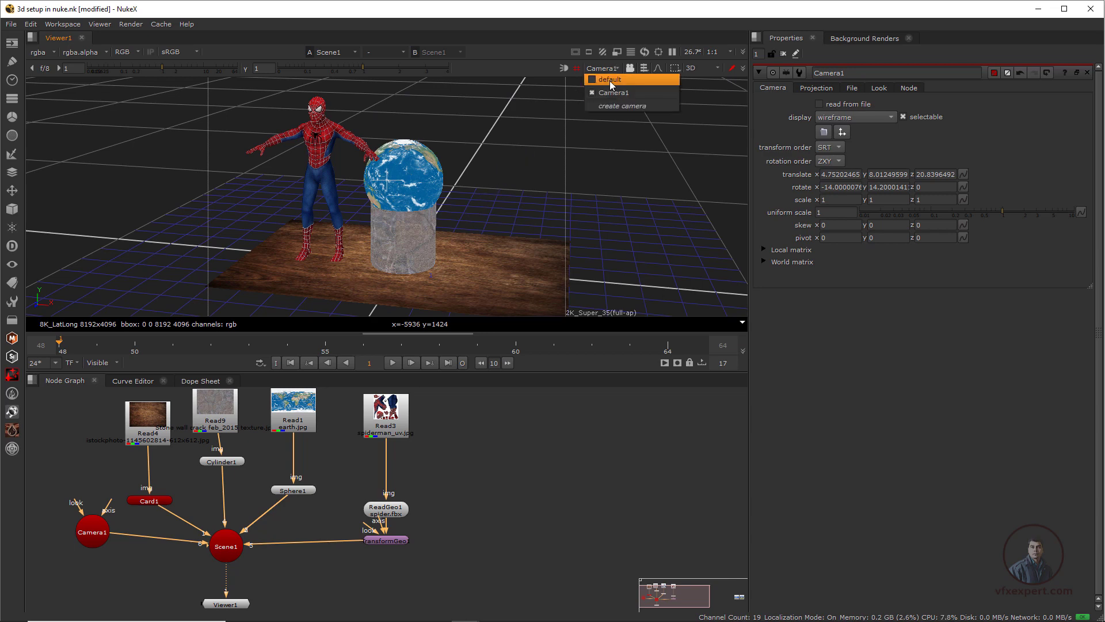
{"action": "left_click", "coordinate": [613, 80]}
{"action": "left_click_drag", "start_coordinate": [518, 199], "coordinate": [493, 200], "text": "ctrl"}
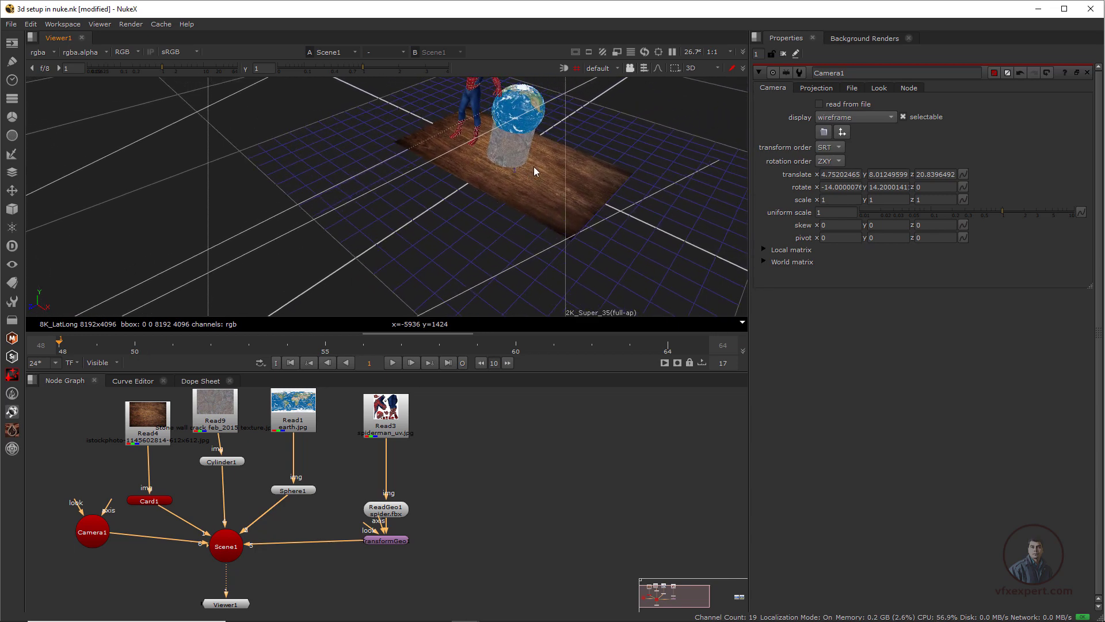
{"action": "left_click_drag", "start_coordinate": [533, 167], "coordinate": [484, 214], "text": "ctrl"}
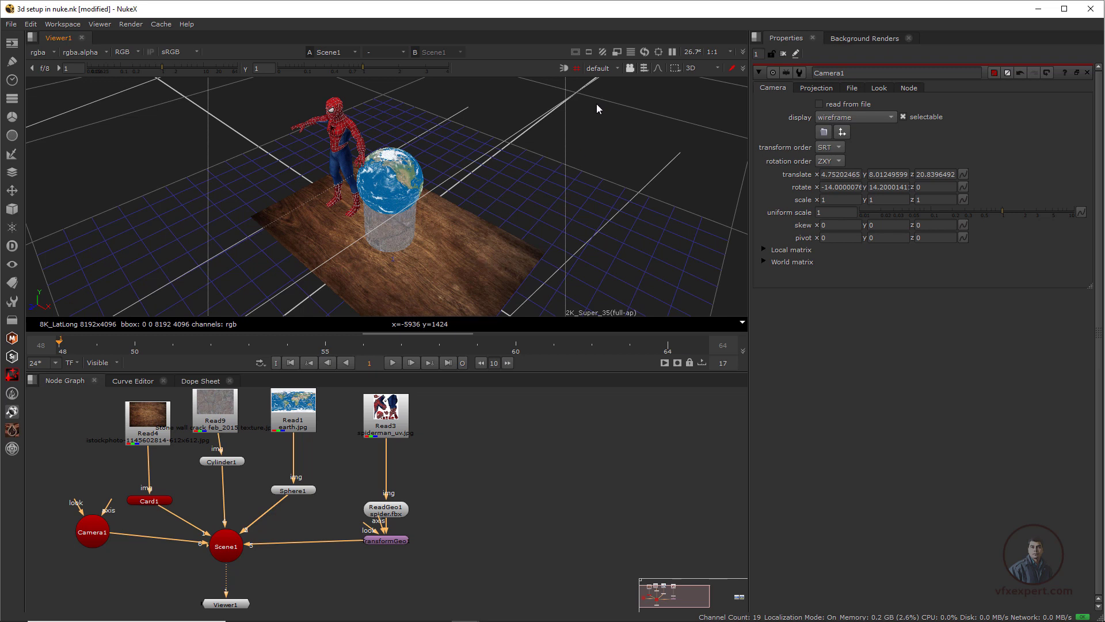
{"action": "left_click", "coordinate": [616, 67]}
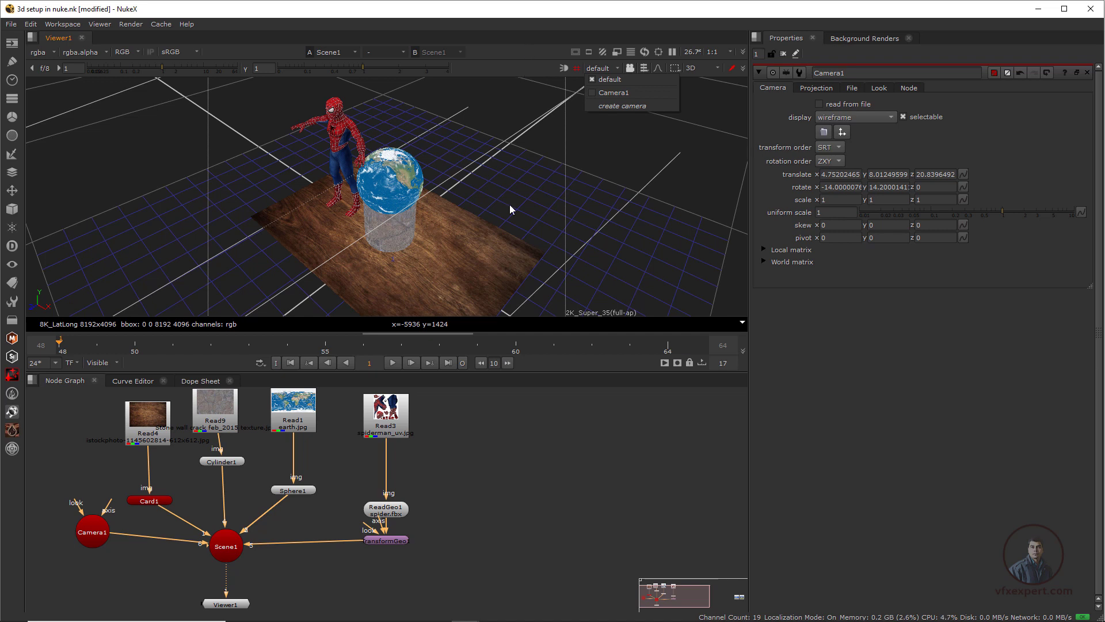
{"action": "left_click", "coordinate": [627, 106]}
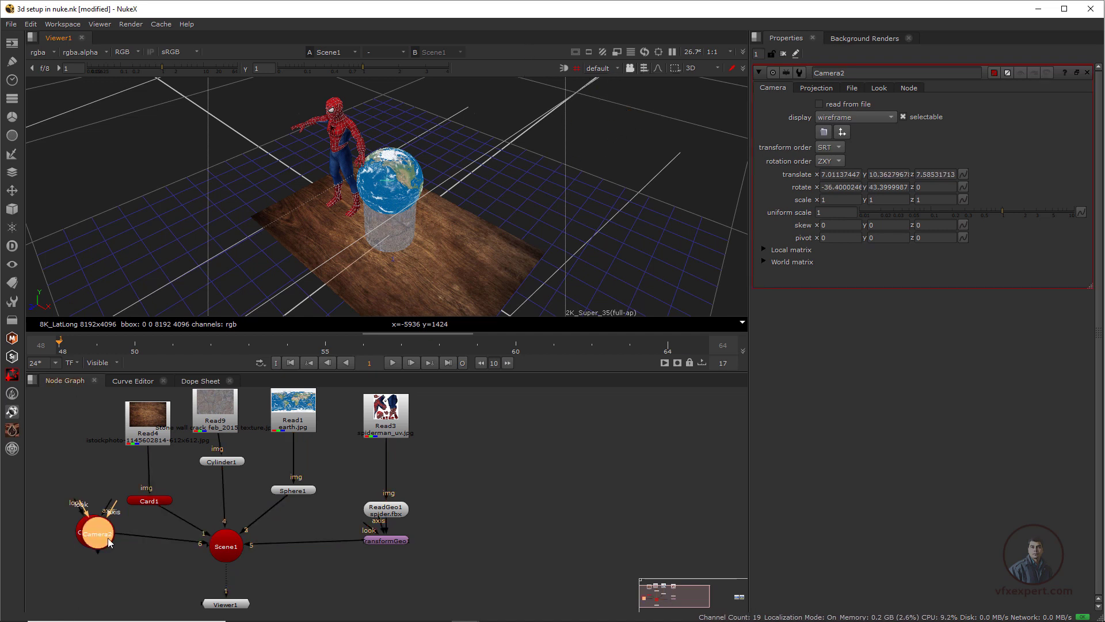
Place the Camera2 node below Camera1 and connect it to Scene1
{"action": "left_click_drag", "start_coordinate": [105, 548], "coordinate": [102, 593]}
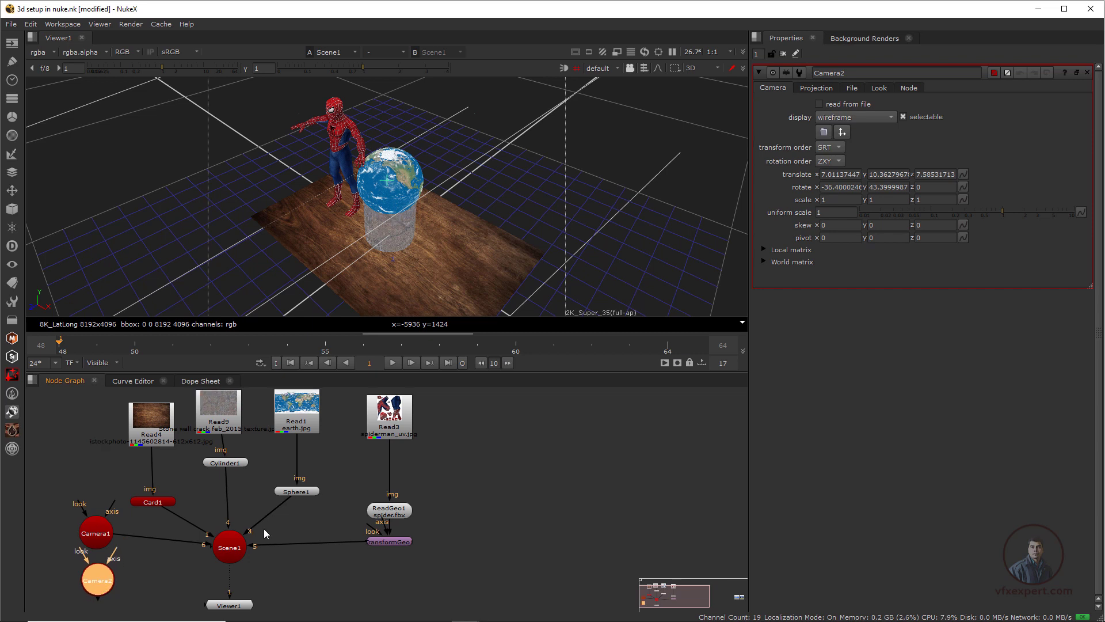
{"action": "scroll", "coordinate": [263, 528], "scroll_direction": "up", "scroll_amount": 3}
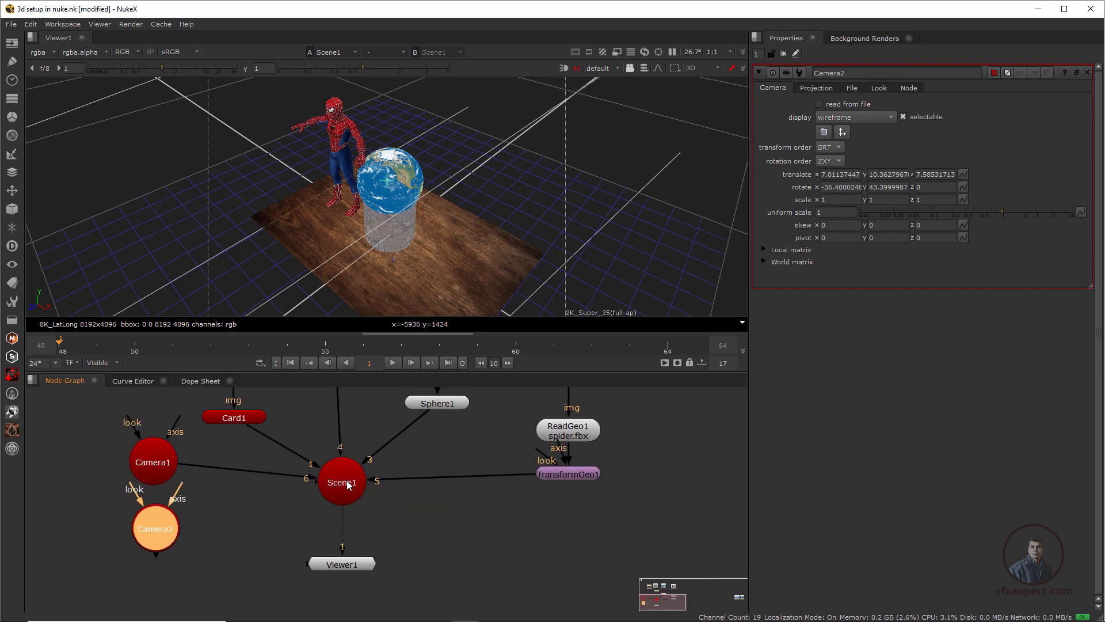
{"action": "left_click_drag", "start_coordinate": [157, 557], "coordinate": [342, 484]}
Look at the scene through Camera2 and lock the 3D view to it
{"action": "left_click", "coordinate": [616, 68]}
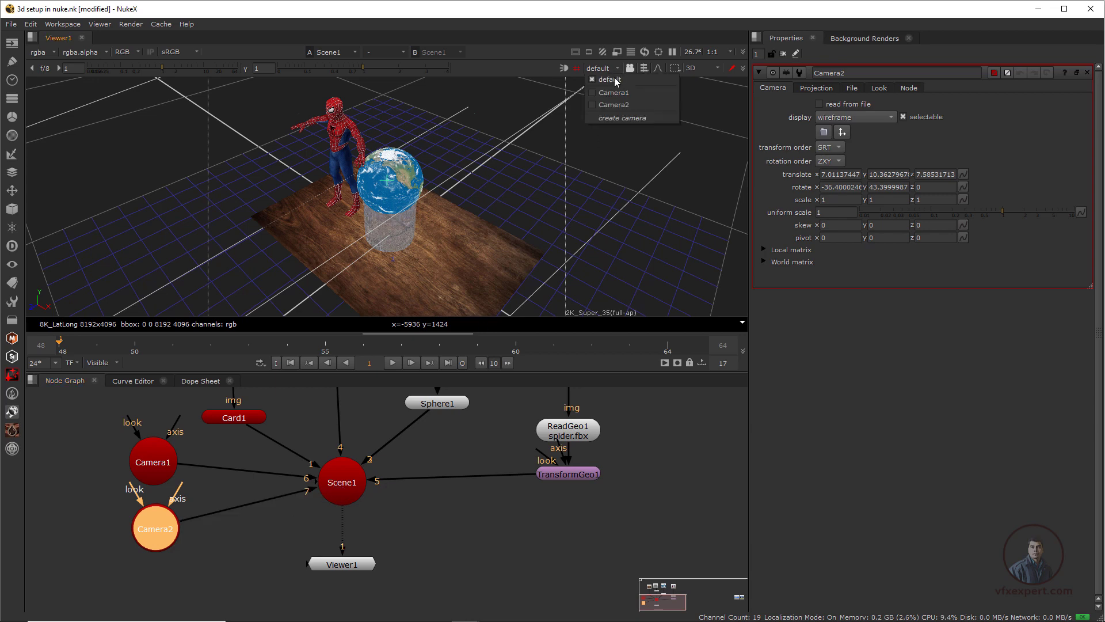
{"action": "left_click", "coordinate": [620, 105]}
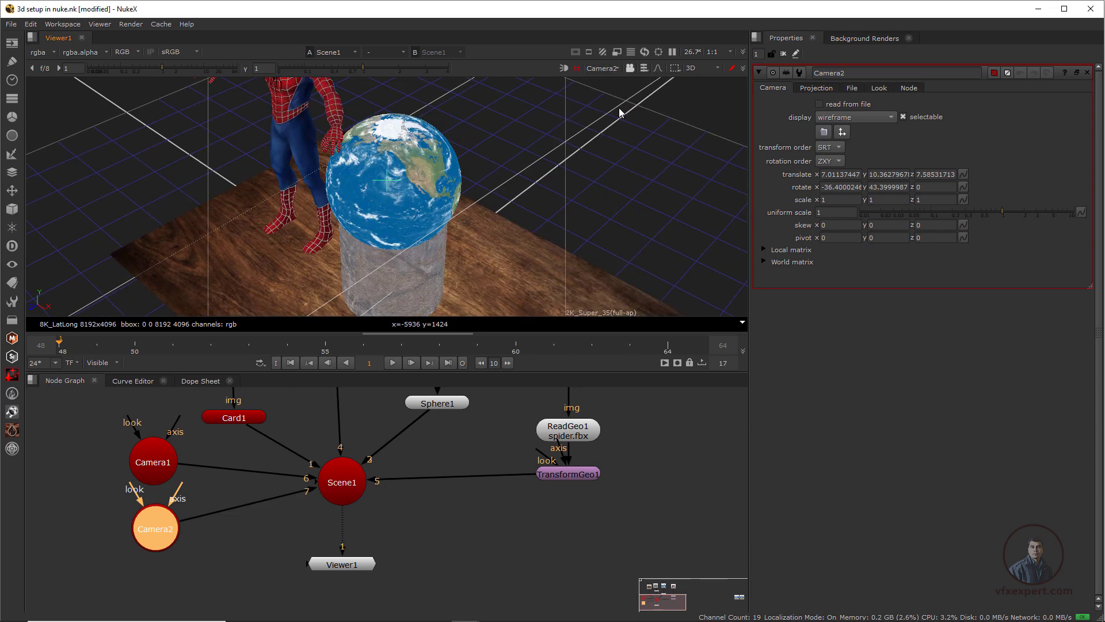
{"action": "left_click", "coordinate": [630, 70]}
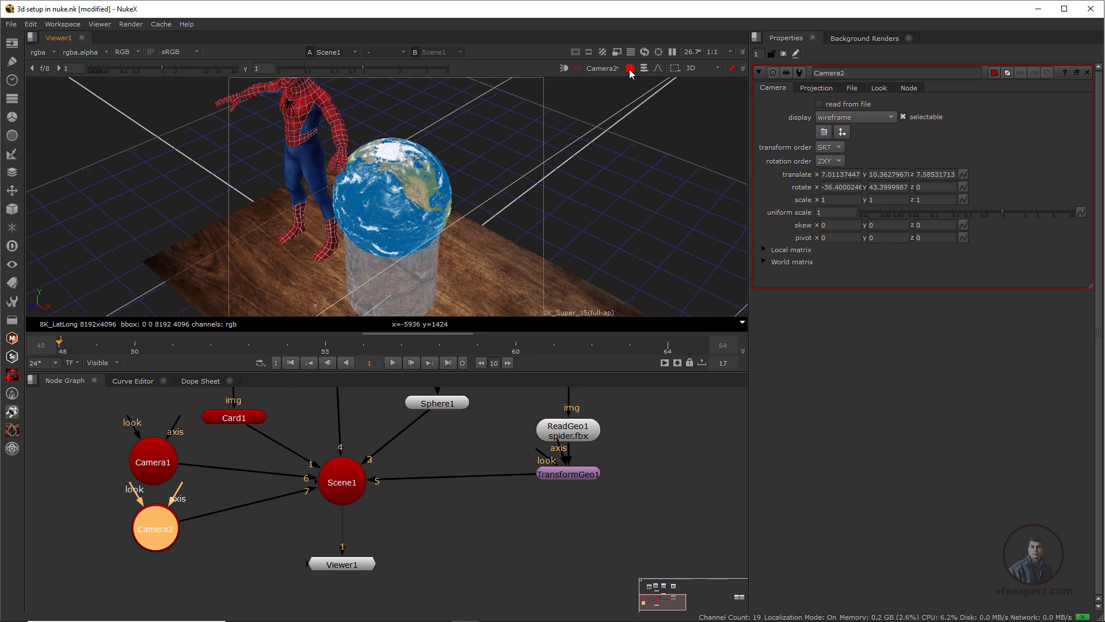
{"action": "scroll", "coordinate": [432, 211], "scroll_direction": "down", "scroll_amount": 4}
{"action": "scroll", "coordinate": [437, 213], "scroll_direction": "up", "scroll_amount": 2}
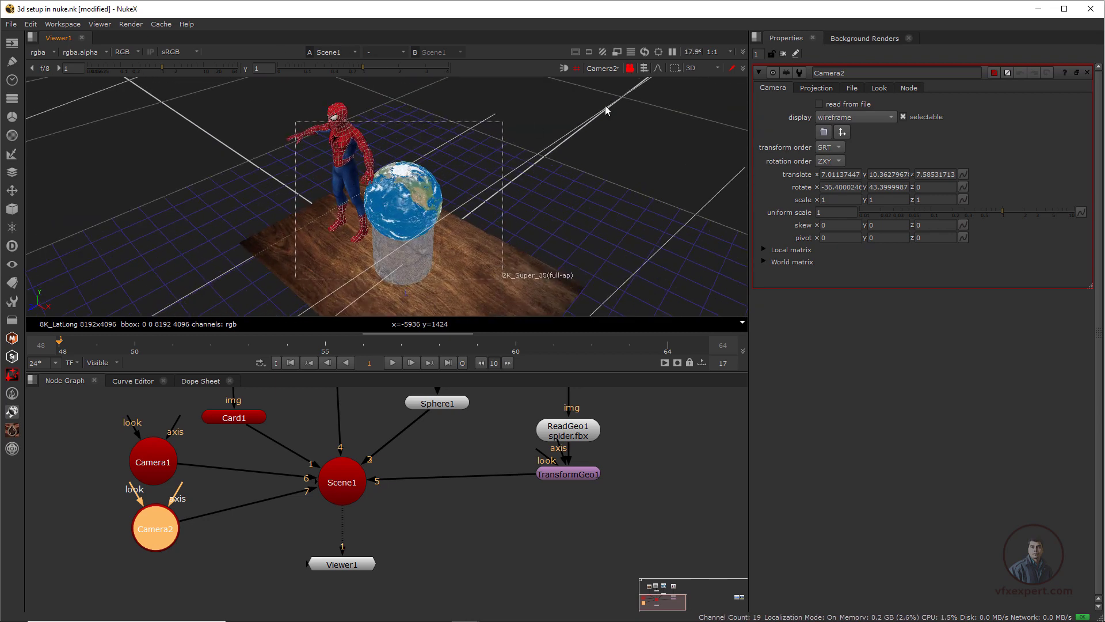
Pull Camera2 back to about X 9.81, Y 14.30, Z 10.58 in the interactive camera mode, and relock the view to it
{"action": "left_click", "coordinate": [631, 70], "text": "ctrl"}
{"action": "middle_click_drag", "start_coordinate": [489, 194], "coordinate": [457, 233], "text": "alt"}
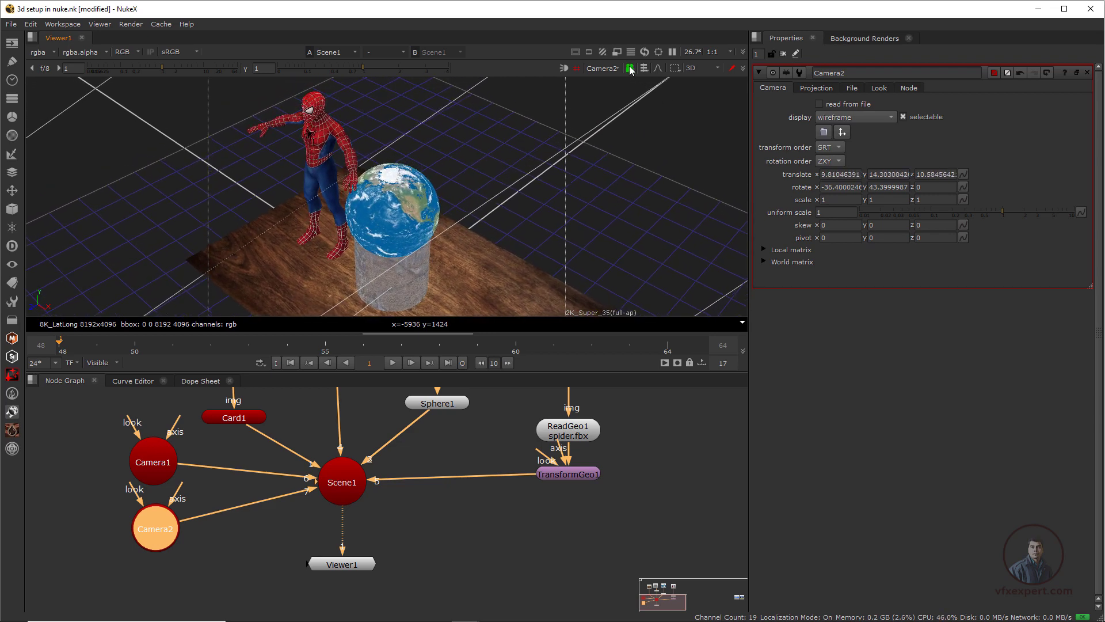
{"action": "left_click", "coordinate": [631, 67]}
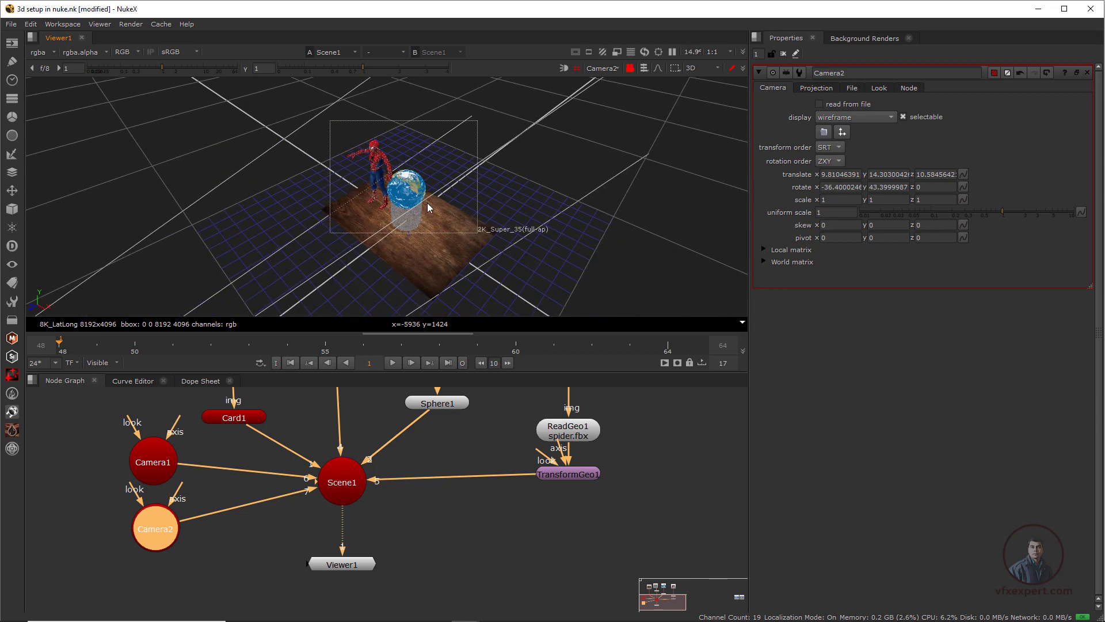
{"action": "middle_click_drag", "start_coordinate": [450, 190], "coordinate": [462, 237]}
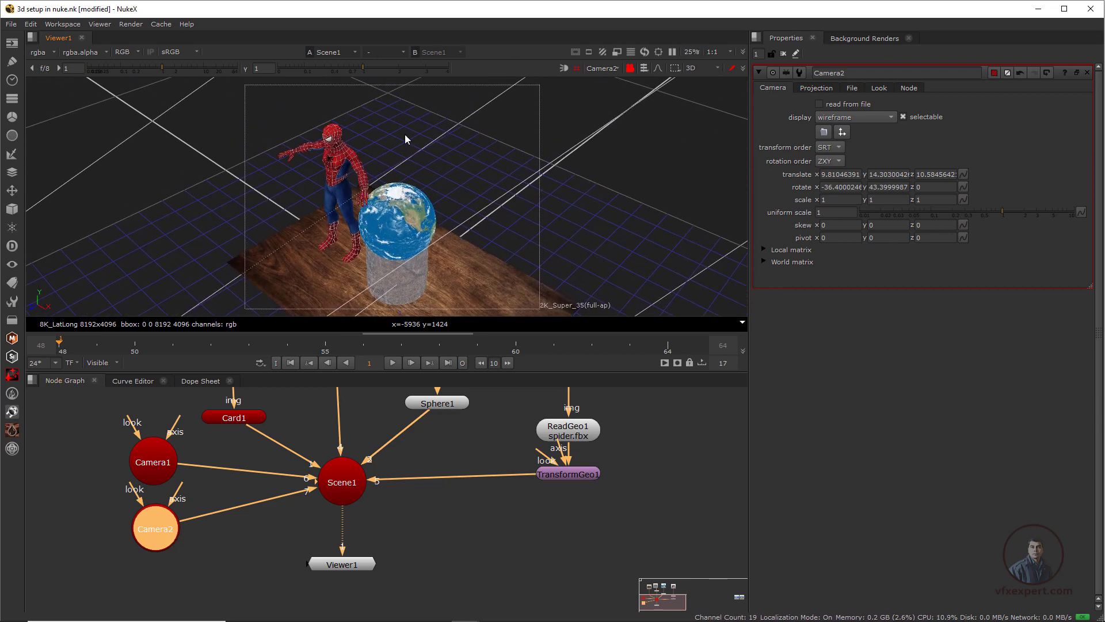
{"action": "scroll", "coordinate": [440, 197], "scroll_direction": "up", "scroll_amount": 3}
{"action": "scroll", "coordinate": [440, 196], "scroll_direction": "down", "scroll_amount": 3}
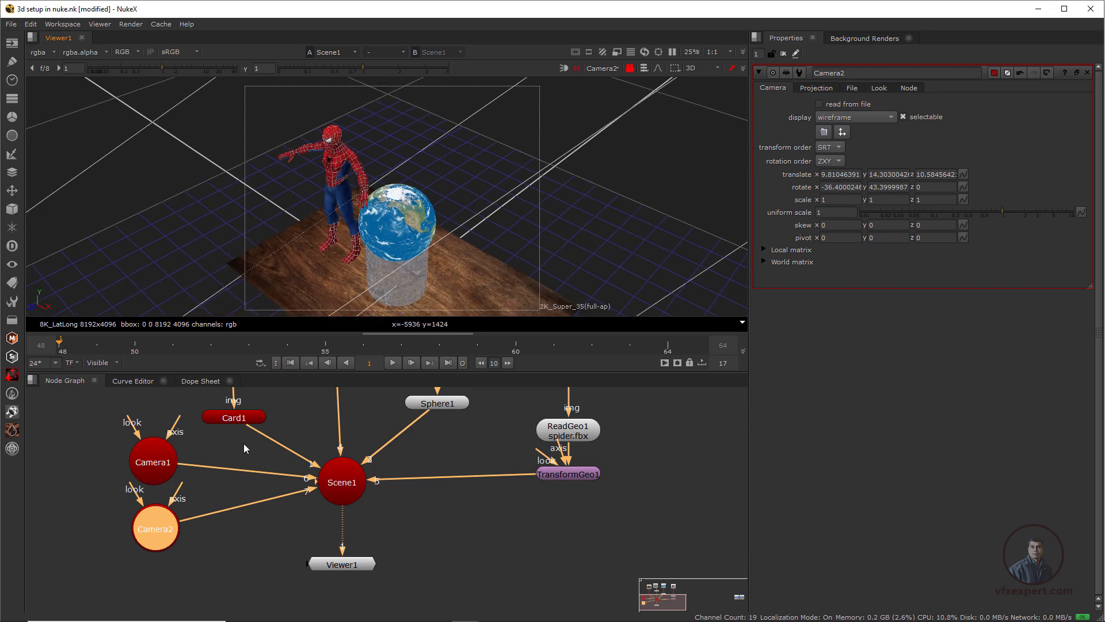
Compare the two camera angles by switching the 3D view to Camera1 and back to Camera2
{"action": "left_click_drag", "start_coordinate": [165, 536], "coordinate": [166, 541]}
{"action": "left_click_drag", "start_coordinate": [161, 467], "coordinate": [160, 471]}
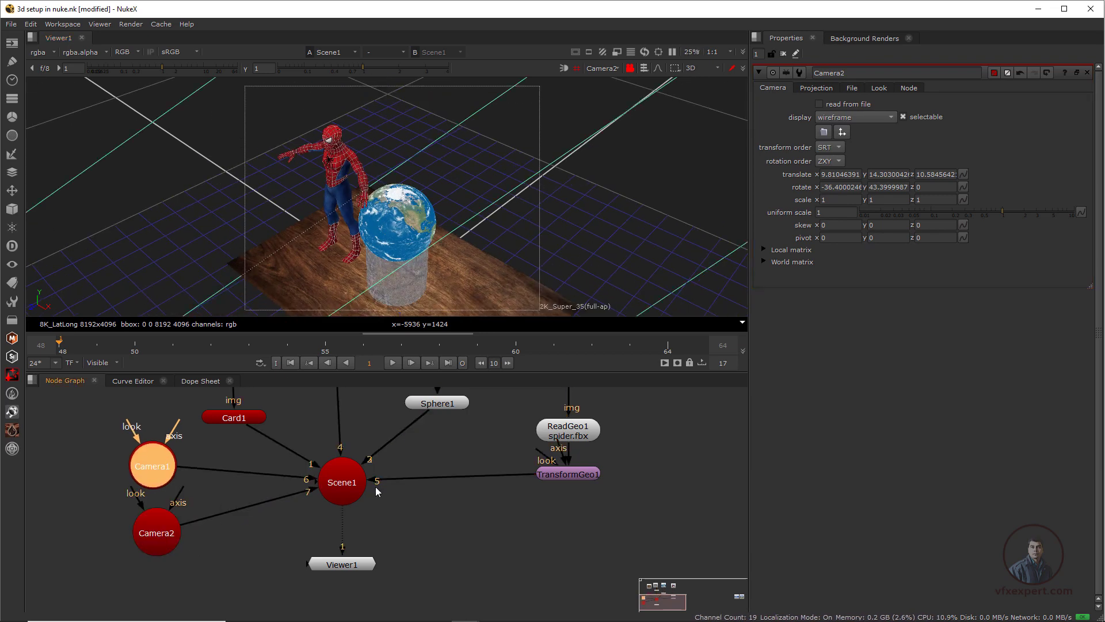
{"action": "left_click", "coordinate": [613, 69]}
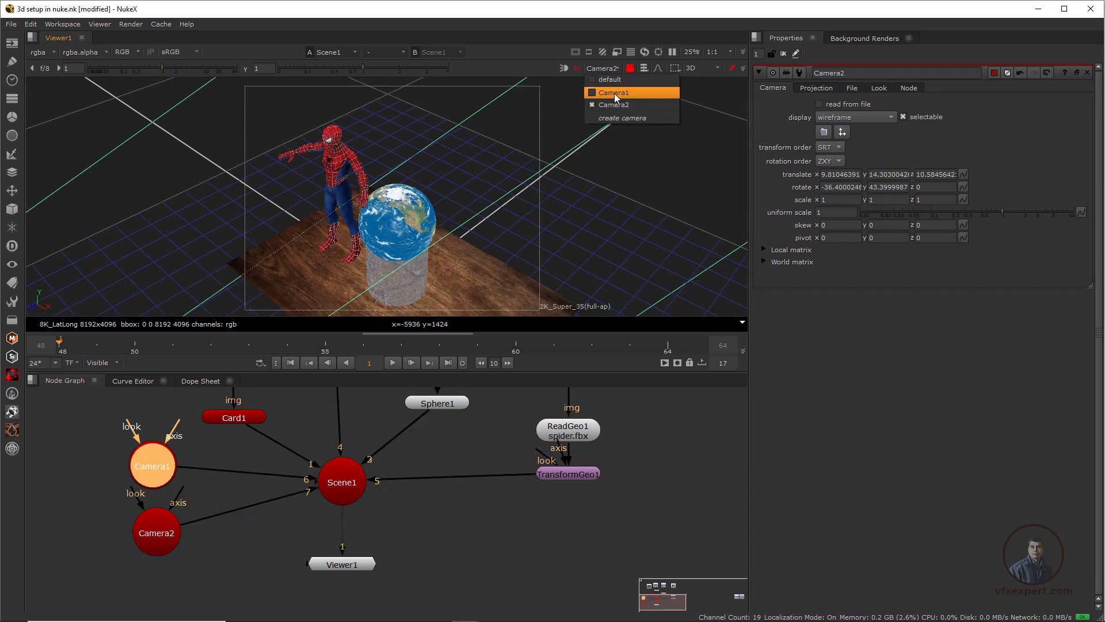
{"action": "left_click", "coordinate": [617, 92]}
{"action": "left_click", "coordinate": [616, 69]}
{"action": "left_click", "coordinate": [618, 103]}
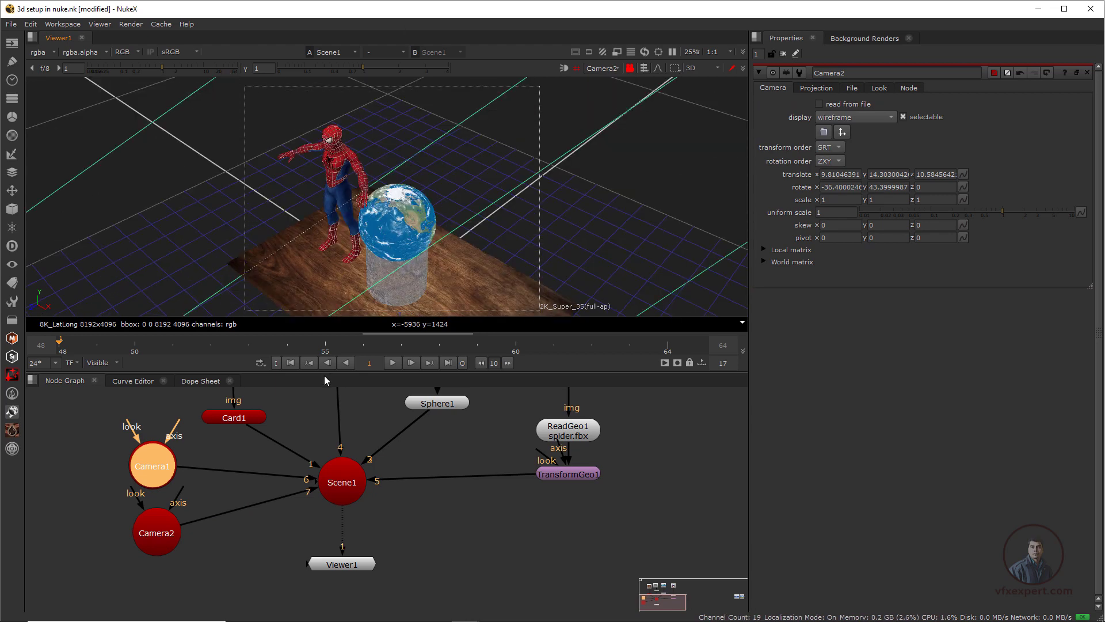
Move the Viewer1 node further down below Scene1 to make room in the node graph
{"action": "left_click", "coordinate": [354, 593]}
{"action": "left_click_drag", "start_coordinate": [353, 566], "coordinate": [354, 585]}
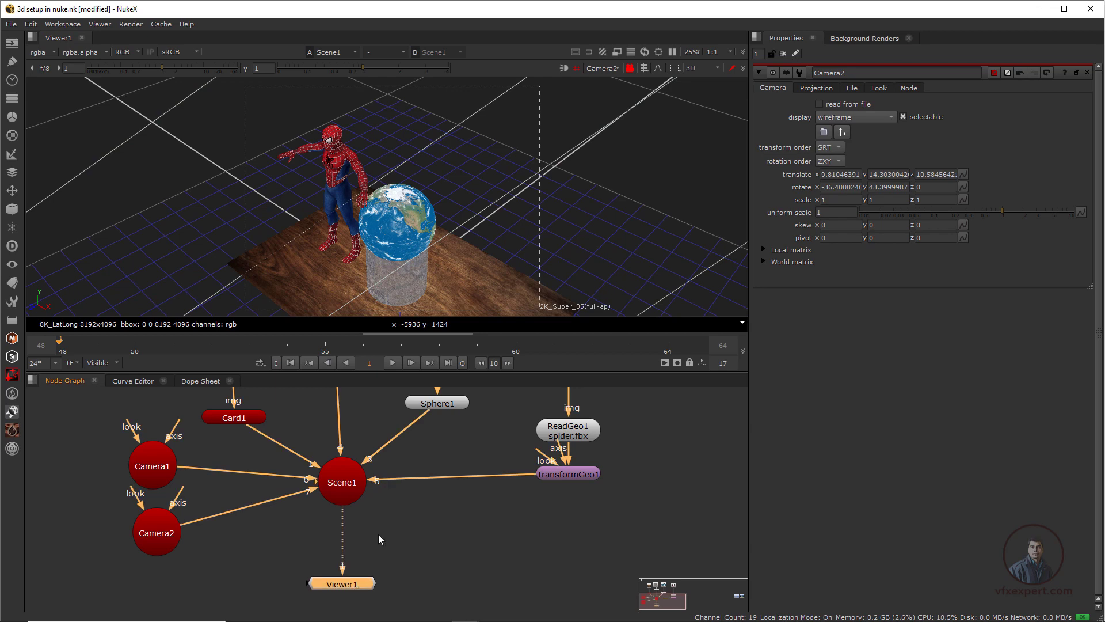
{"action": "scroll", "coordinate": [378, 534], "scroll_direction": "down", "scroll_amount": 3}
{"action": "middle_click_drag", "start_coordinate": [381, 516], "coordinate": [364, 557]}
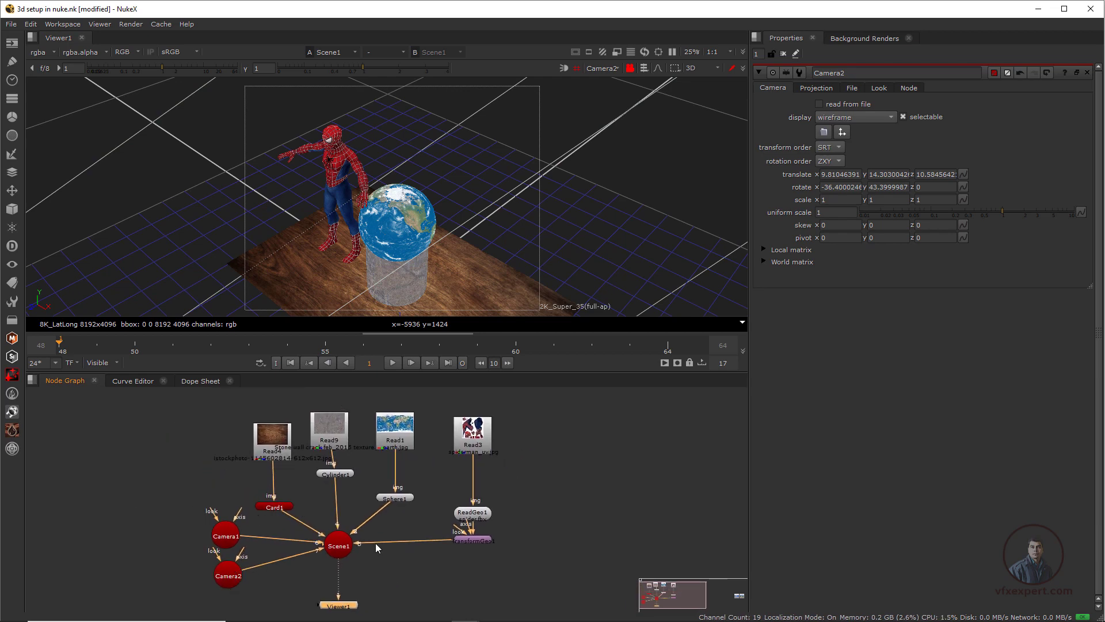
{"action": "scroll", "coordinate": [376, 543], "scroll_direction": "down", "scroll_amount": 1}
{"action": "scroll", "coordinate": [371, 551], "scroll_direction": "up", "scroll_amount": 2}
{"action": "middle_click_drag", "start_coordinate": [353, 563], "coordinate": [395, 527]}
{"action": "scroll", "coordinate": [351, 538], "scroll_direction": "up", "scroll_amount": 2}
{"action": "scroll", "coordinate": [395, 527], "scroll_direction": "down", "scroll_amount": 1}
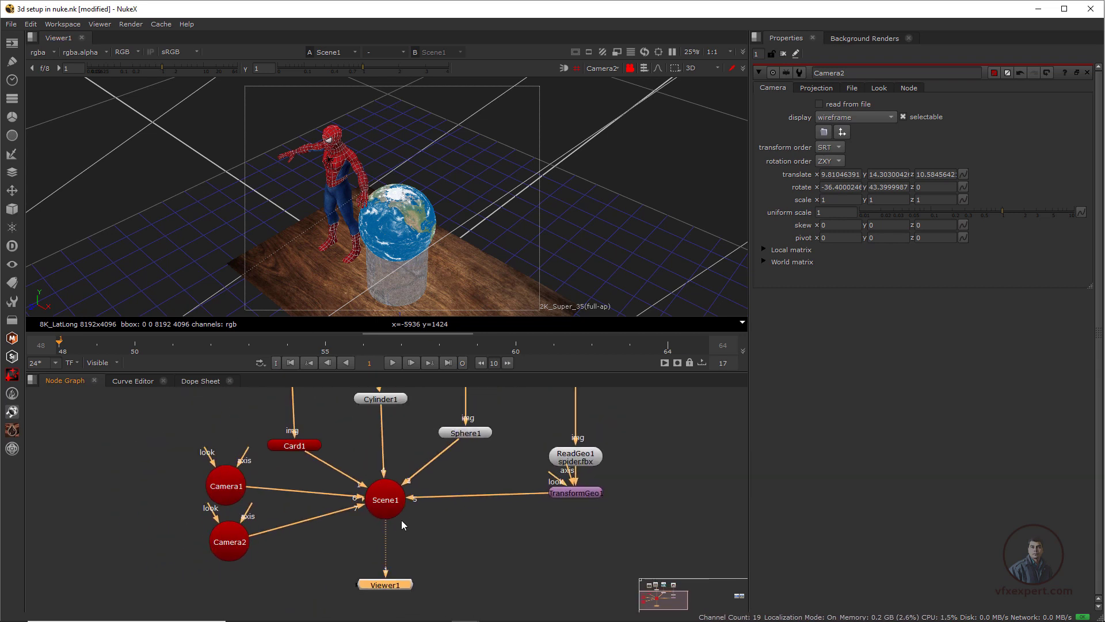
Add a ScanlineRender node below Scene1 and arrange it side by side with the Viewer1 node
{"action": "left_click", "coordinate": [12, 209]}
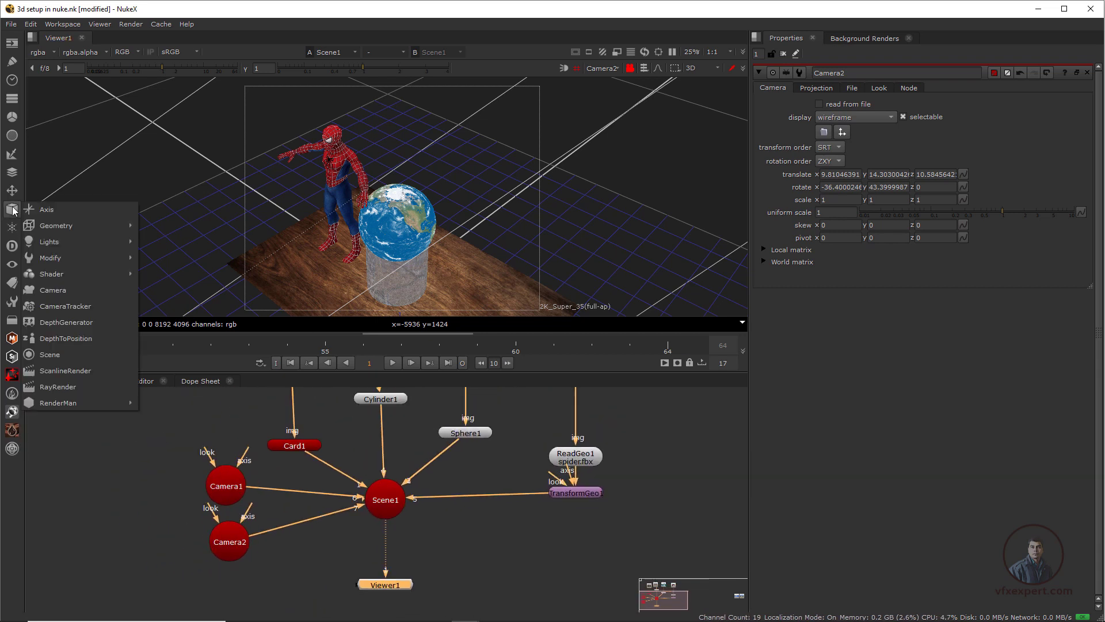
{"action": "left_click", "coordinate": [68, 373]}
{"action": "left_click_drag", "start_coordinate": [416, 532], "coordinate": [326, 589]}
{"action": "left_click_drag", "start_coordinate": [436, 585], "coordinate": [412, 591]}
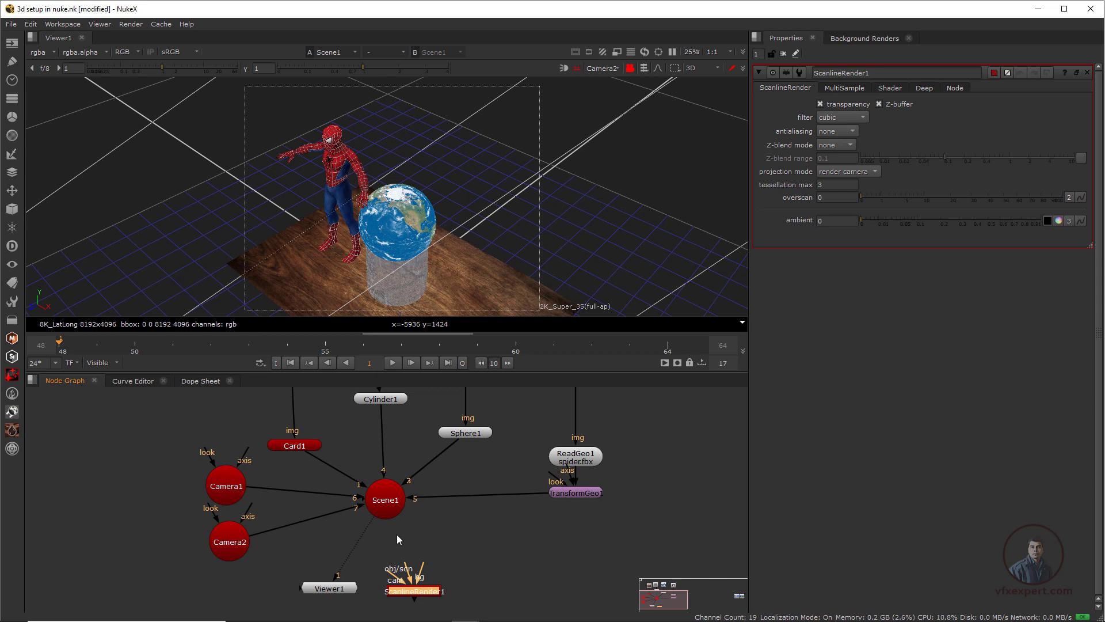
Examine the ScanlineRender node's cam input and the Camera1 and Camera2 nodes available for it
{"action": "scroll", "coordinate": [411, 584], "scroll_direction": "up", "scroll_amount": 1}
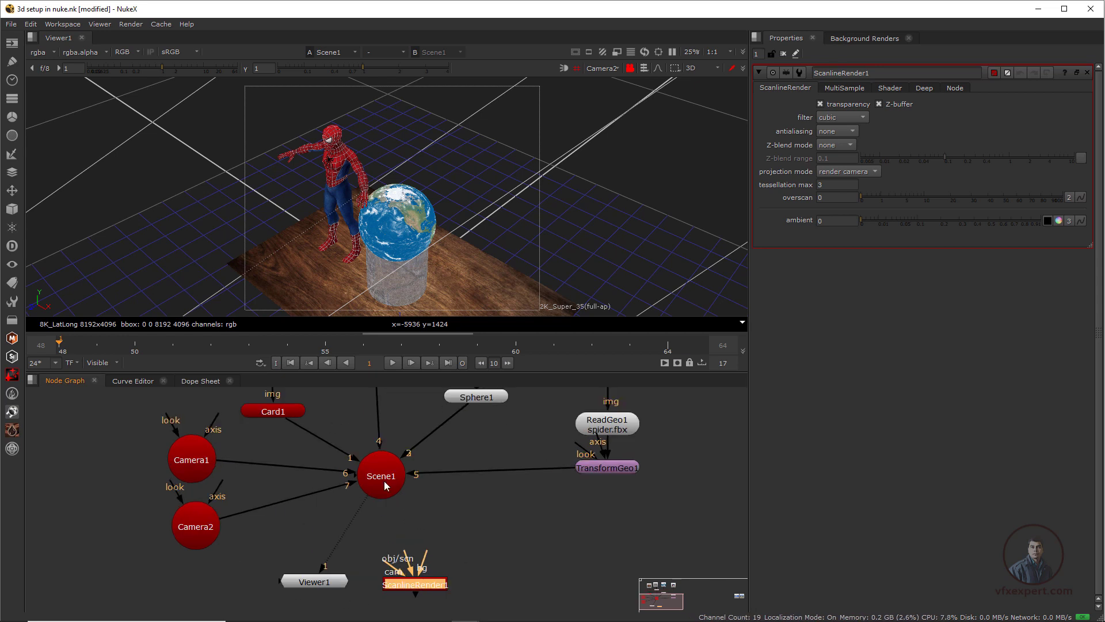
{"action": "scroll", "coordinate": [405, 546], "scroll_direction": "up", "scroll_amount": 4}
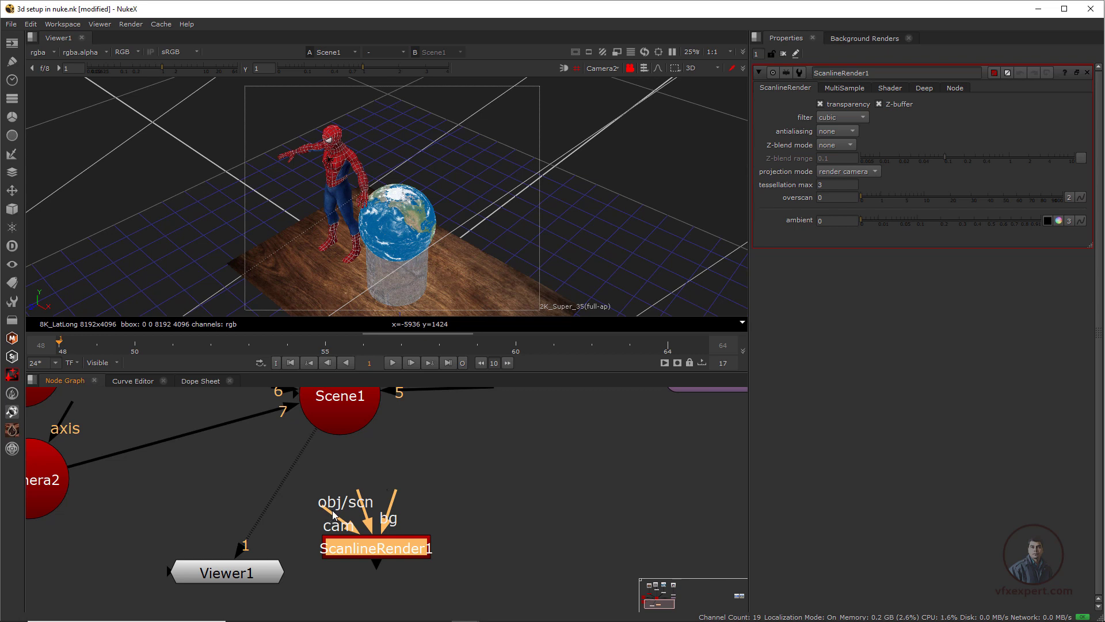
{"action": "left_click_drag", "start_coordinate": [333, 514], "coordinate": [296, 517]}
{"action": "left_click_drag", "start_coordinate": [304, 502], "coordinate": [285, 506]}
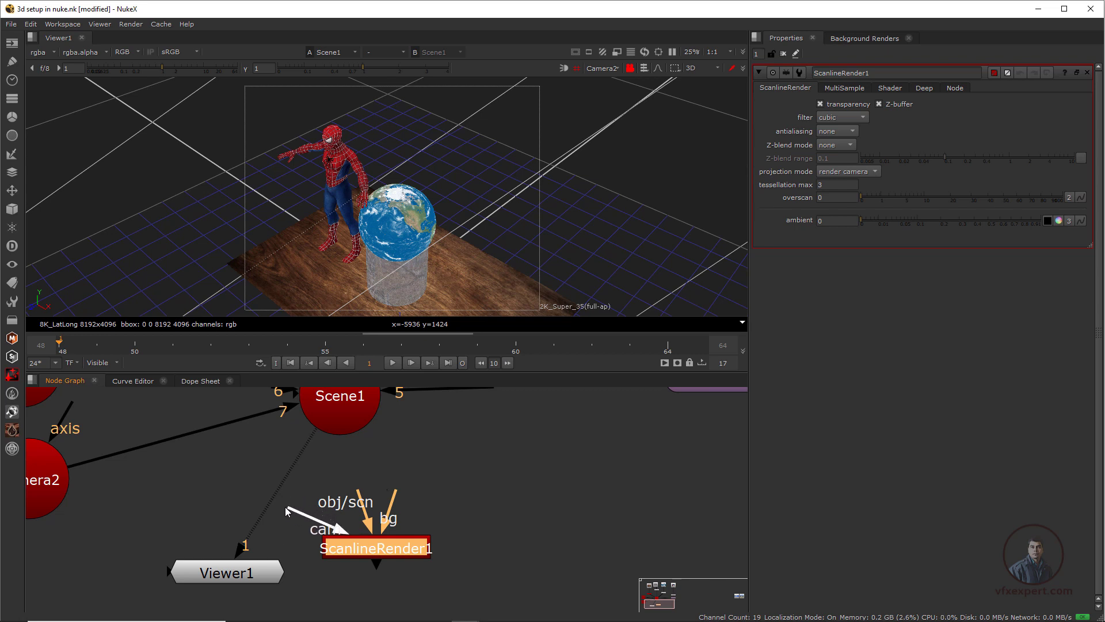
{"action": "scroll", "coordinate": [341, 507], "scroll_direction": "down", "scroll_amount": 3}
{"action": "middle_click_drag", "start_coordinate": [176, 416], "coordinate": [236, 438]}
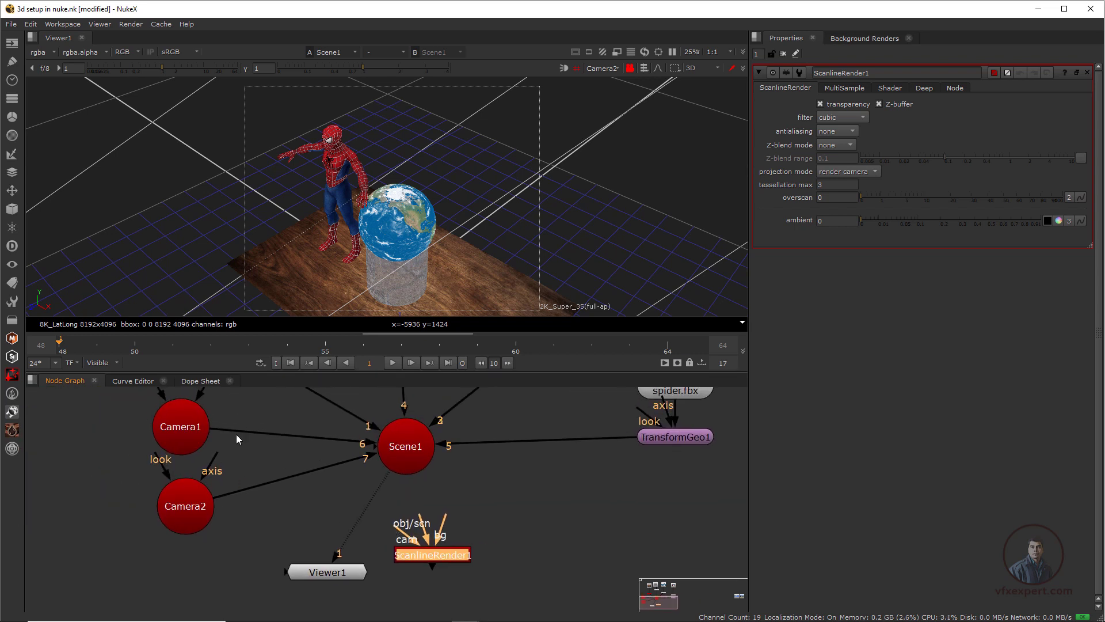
Move the ScanlineRender node slightly lower and examine its obj/scn and bg inputs in relation to Scene1
{"action": "left_click_drag", "start_coordinate": [446, 561], "coordinate": [447, 584]}
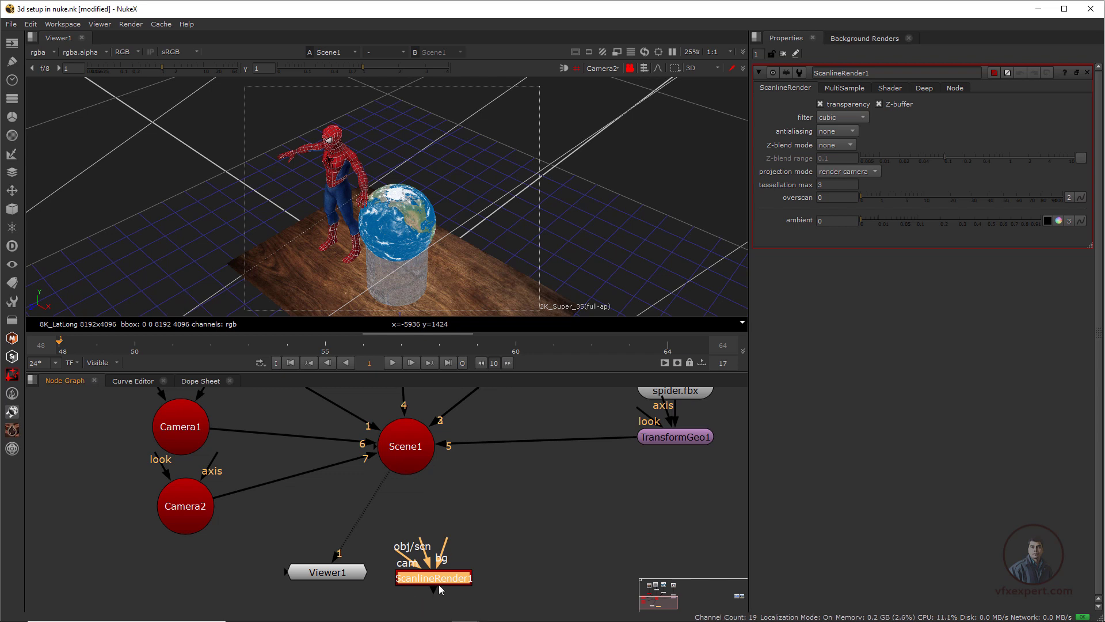
{"action": "scroll", "coordinate": [430, 572], "scroll_direction": "up", "scroll_amount": 1}
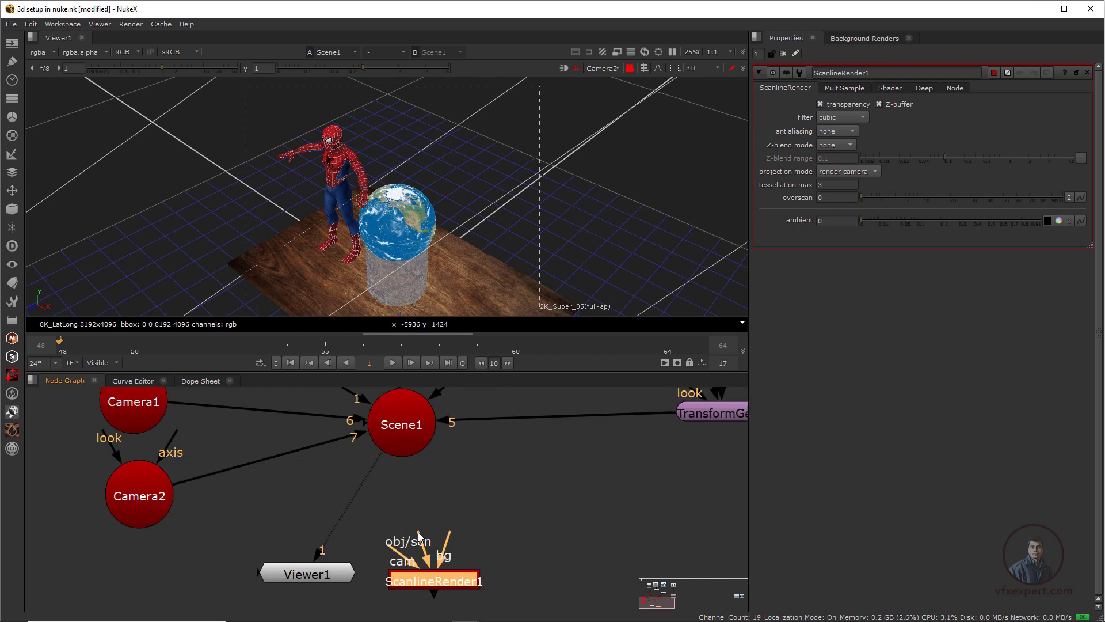
{"action": "left_click_drag", "start_coordinate": [418, 536], "coordinate": [402, 425]}
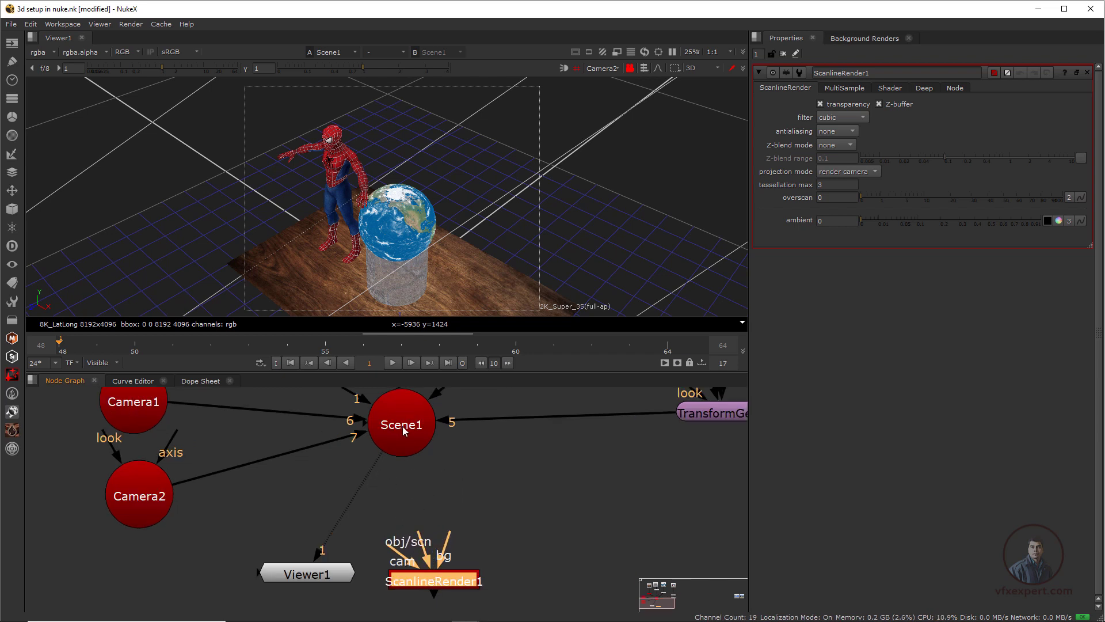
{"action": "scroll", "coordinate": [437, 483], "scroll_direction": "down", "scroll_amount": 3}
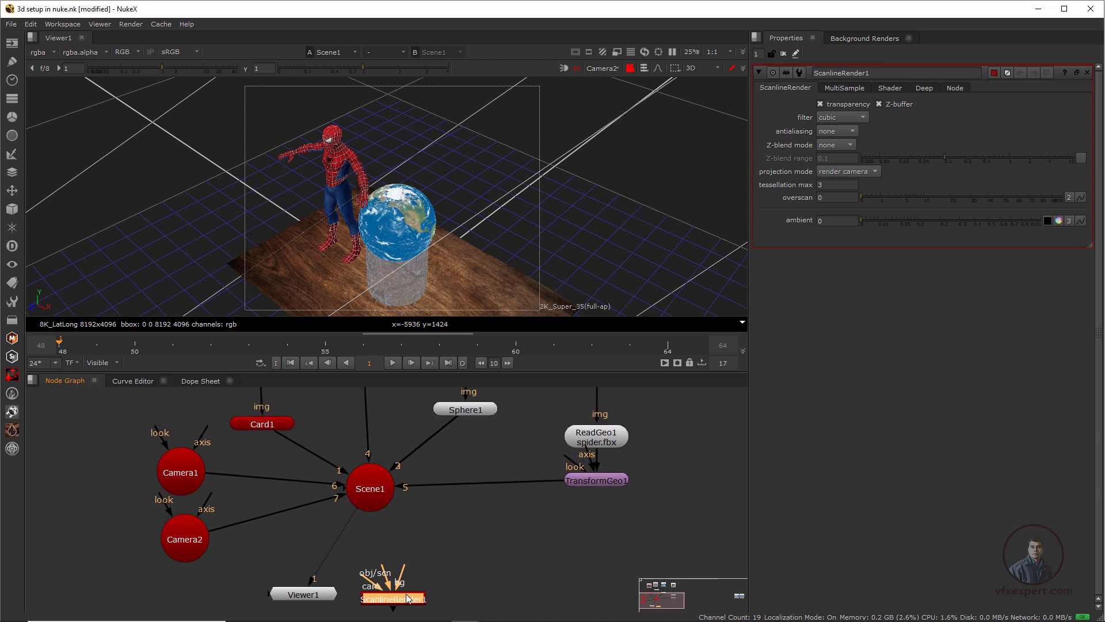
{"action": "scroll", "coordinate": [408, 598], "scroll_direction": "up", "scroll_amount": 3}
{"action": "left_click_drag", "start_coordinate": [410, 584], "coordinate": [451, 530]}
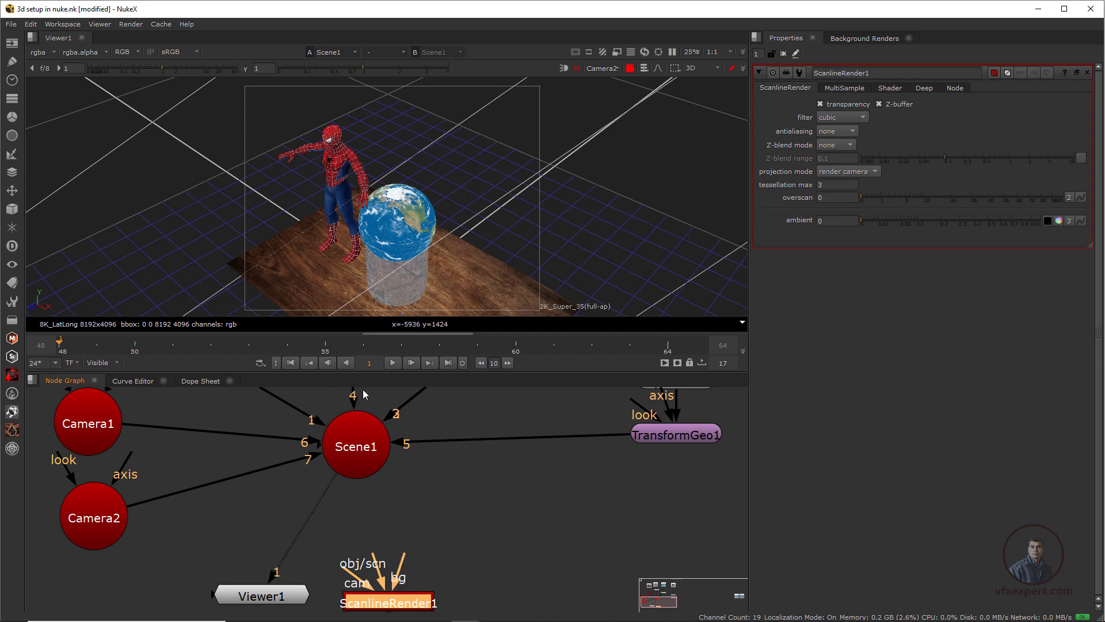
Connect the obj/scn input of ScanlineRender1 to Scene1 and space the ScanlineRender1 and Viewer1 nodes apart
{"action": "scroll", "coordinate": [397, 487], "scroll_direction": "down", "scroll_amount": 1}
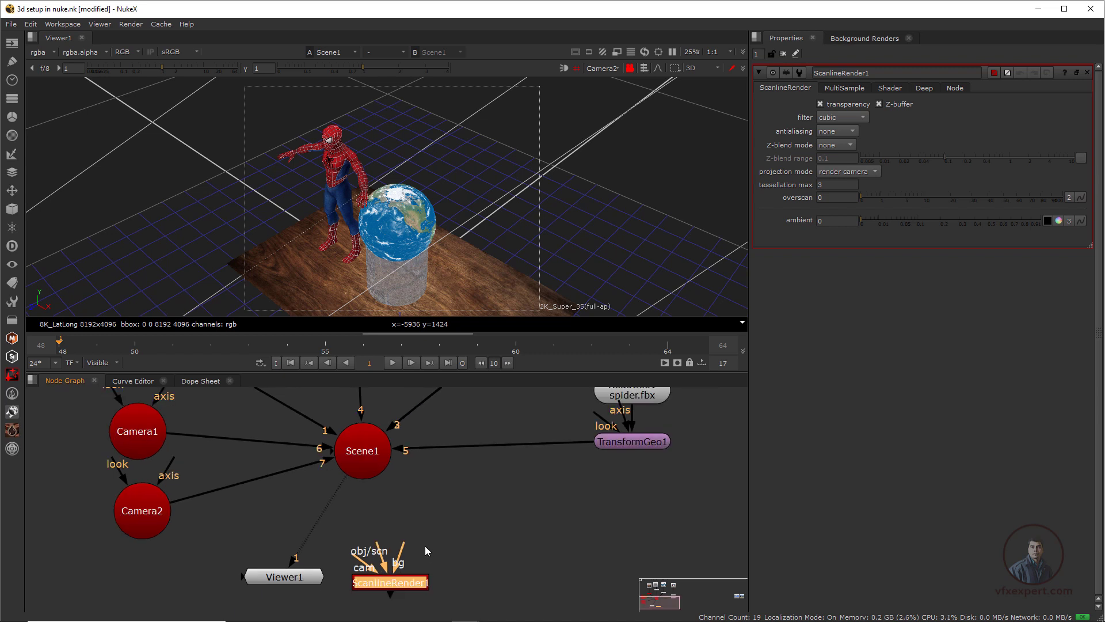
{"action": "scroll", "coordinate": [425, 546], "scroll_direction": "up", "scroll_amount": 1}
{"action": "middle_click_drag", "start_coordinate": [398, 594], "coordinate": [434, 561]}
{"action": "scroll", "coordinate": [434, 561], "scroll_direction": "down", "scroll_amount": 1}
{"action": "left_click_drag", "start_coordinate": [436, 564], "coordinate": [426, 573]}
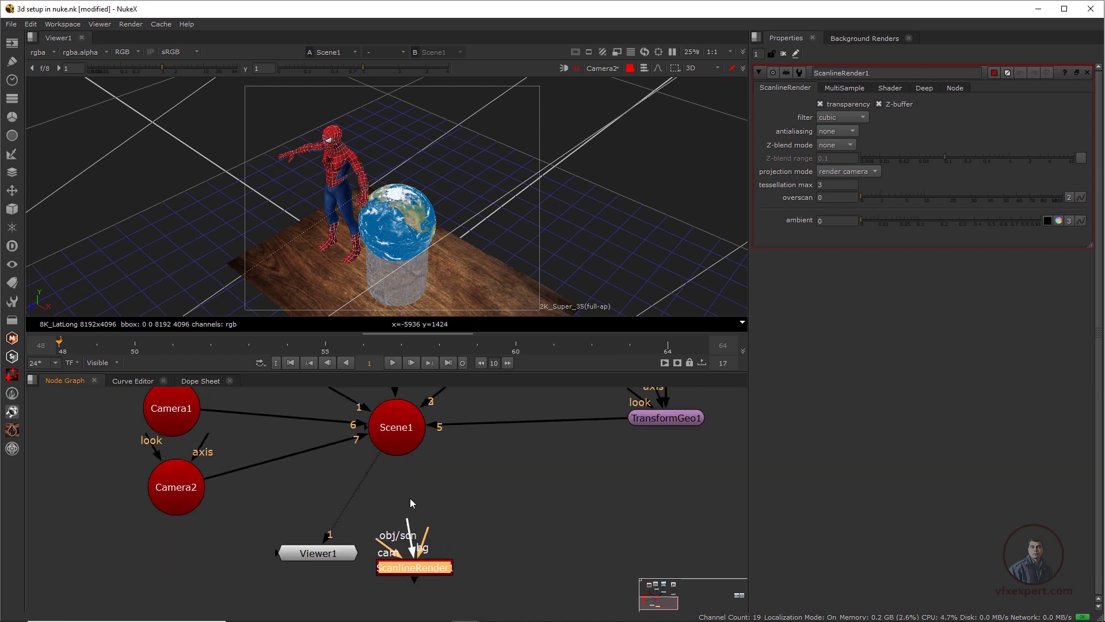
{"action": "left_click_drag", "start_coordinate": [410, 517], "coordinate": [386, 429]}
{"action": "left_click_drag", "start_coordinate": [427, 567], "coordinate": [428, 548]}
{"action": "left_click_drag", "start_coordinate": [332, 552], "coordinate": [317, 561]}
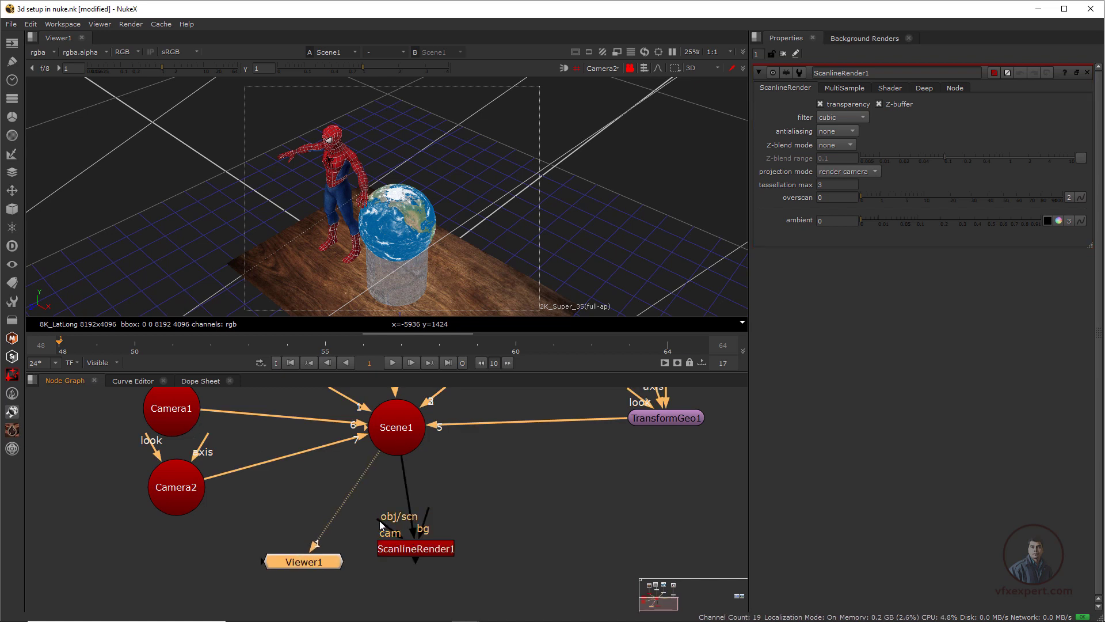
Connect the cam input of ScanlineRender1 to Camera2 and align ScanlineRender1 under Scene1, with Viewer1 lower
{"action": "left_click_drag", "start_coordinate": [380, 525], "coordinate": [182, 488]}
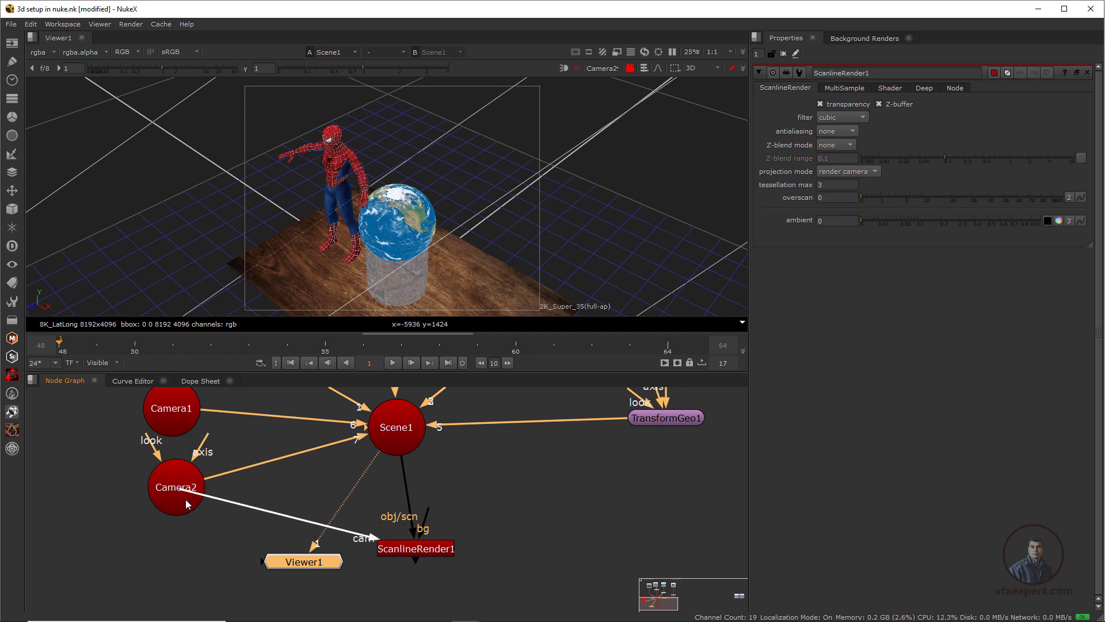
{"action": "left_click", "coordinate": [431, 551]}
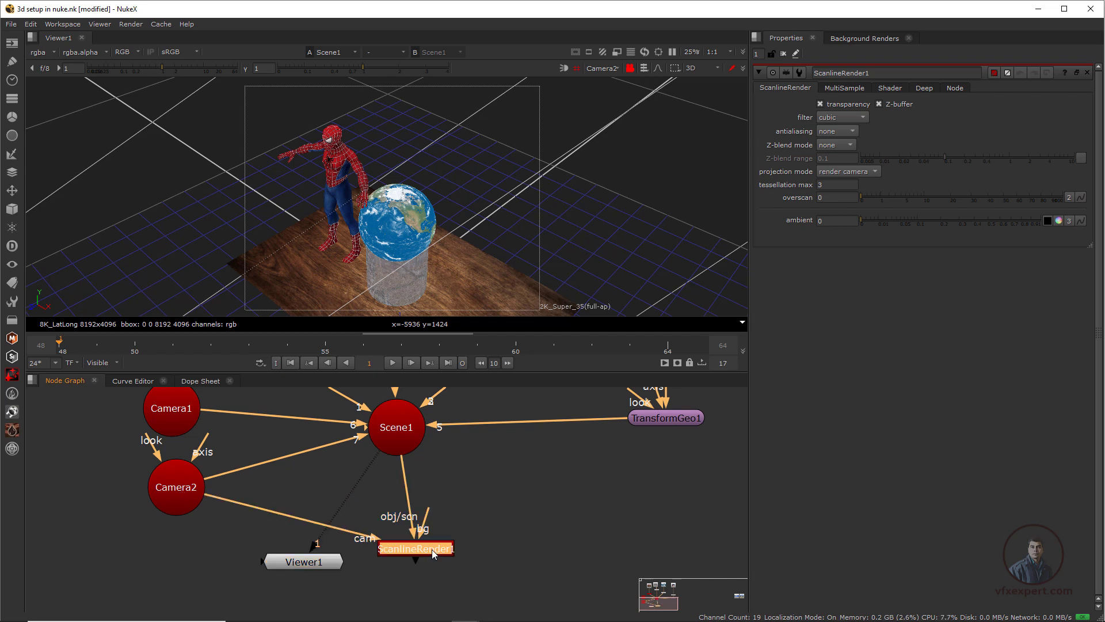
{"action": "mouse_move", "coordinate": [432, 549]}
{"action": "left_mouse_down"}
{"action": "mouse_move", "coordinate": [414, 542]}
{"action": "mouse_move", "coordinate": [467, 526]}
{"action": "mouse_move", "coordinate": [475, 513]}
{"action": "mouse_move", "coordinate": [461, 504]}
{"action": "left_mouse_up"}
{"action": "left_click", "coordinate": [461, 504]}
{"action": "left_click_drag", "start_coordinate": [330, 562], "coordinate": [342, 588]}
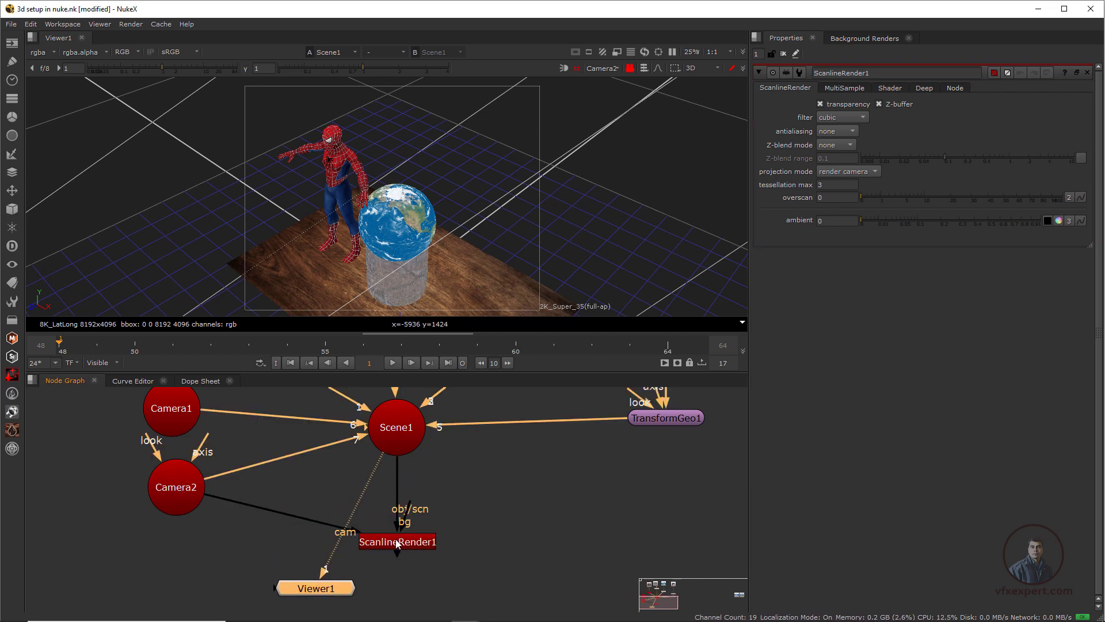
Show ScanlineRender1's output in Viewer1 and switch the viewer to 2D with its 3D camera unlocked
{"action": "left_click", "coordinate": [397, 543]}
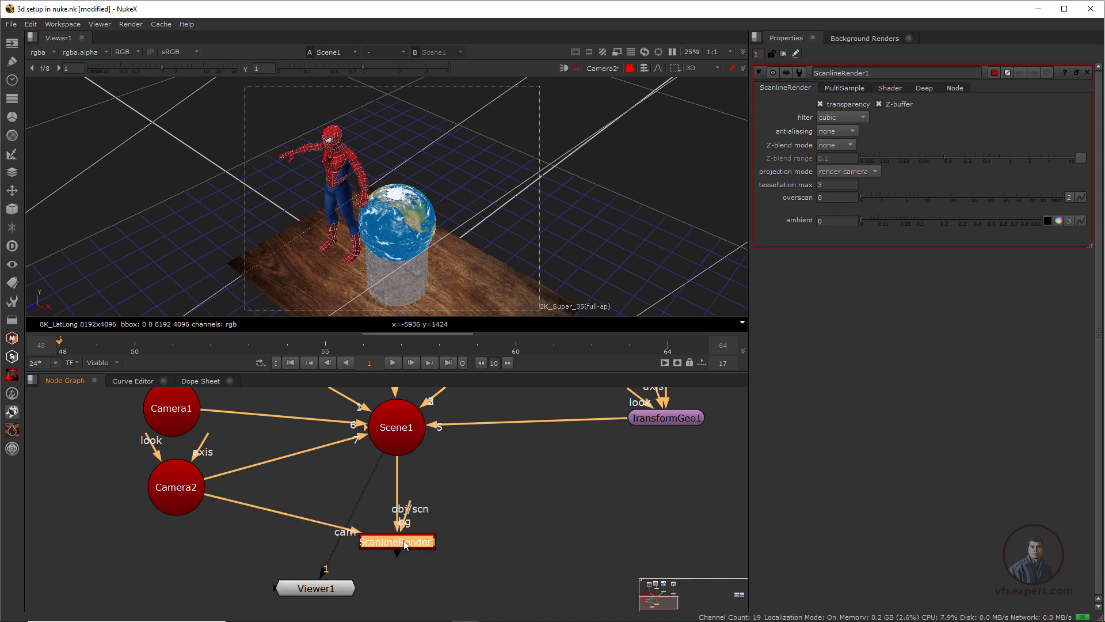
{"action": "key", "text": "1"}
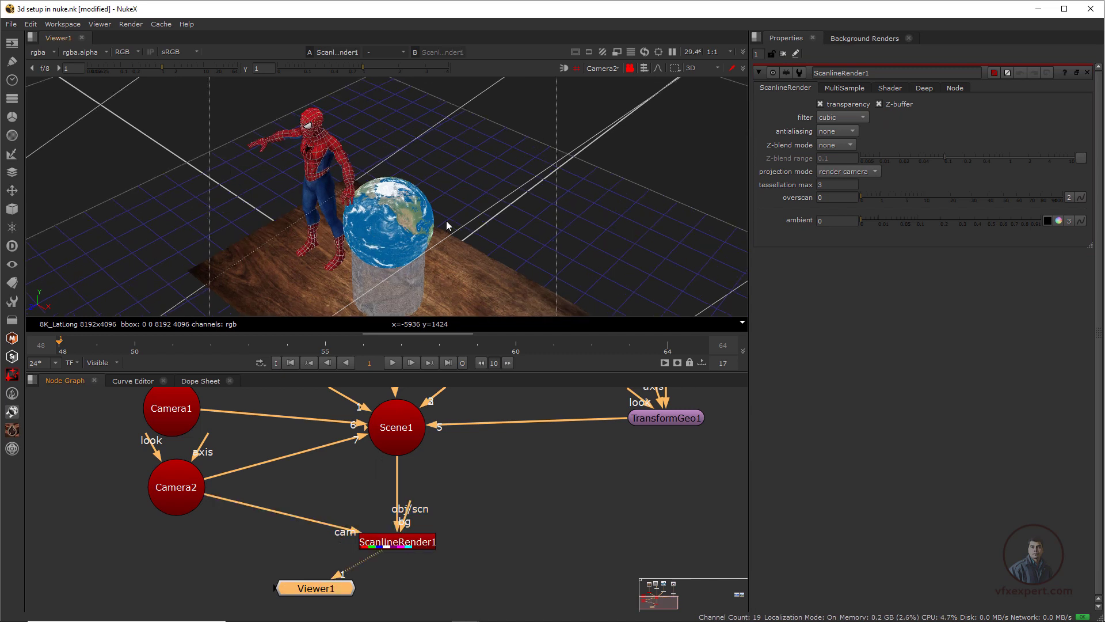
{"action": "left_click", "coordinate": [717, 68]}
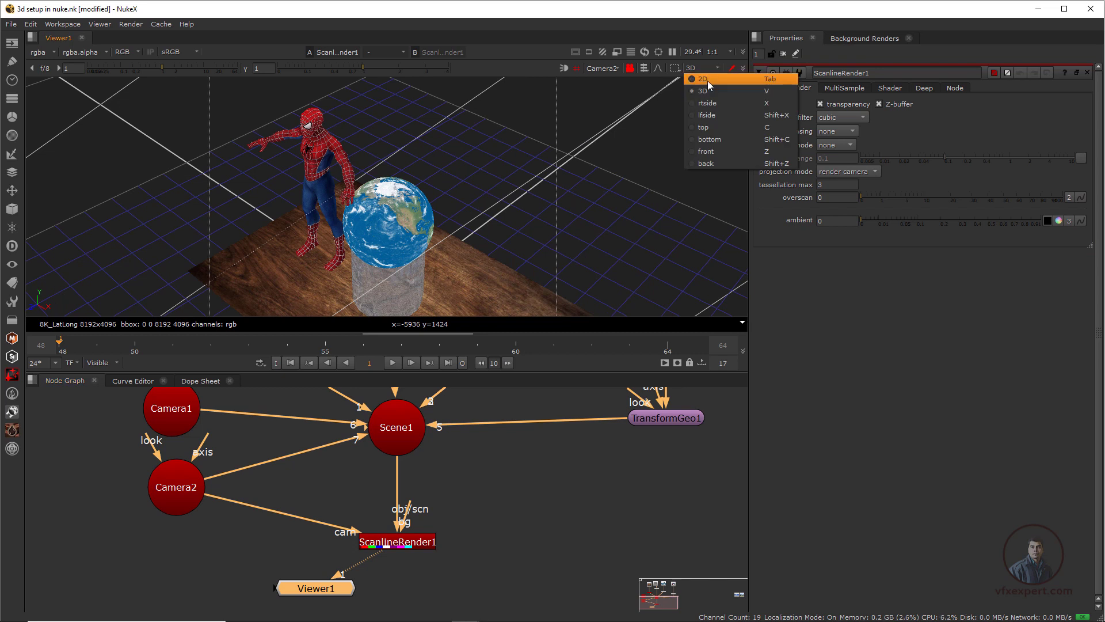
{"action": "left_click", "coordinate": [708, 91]}
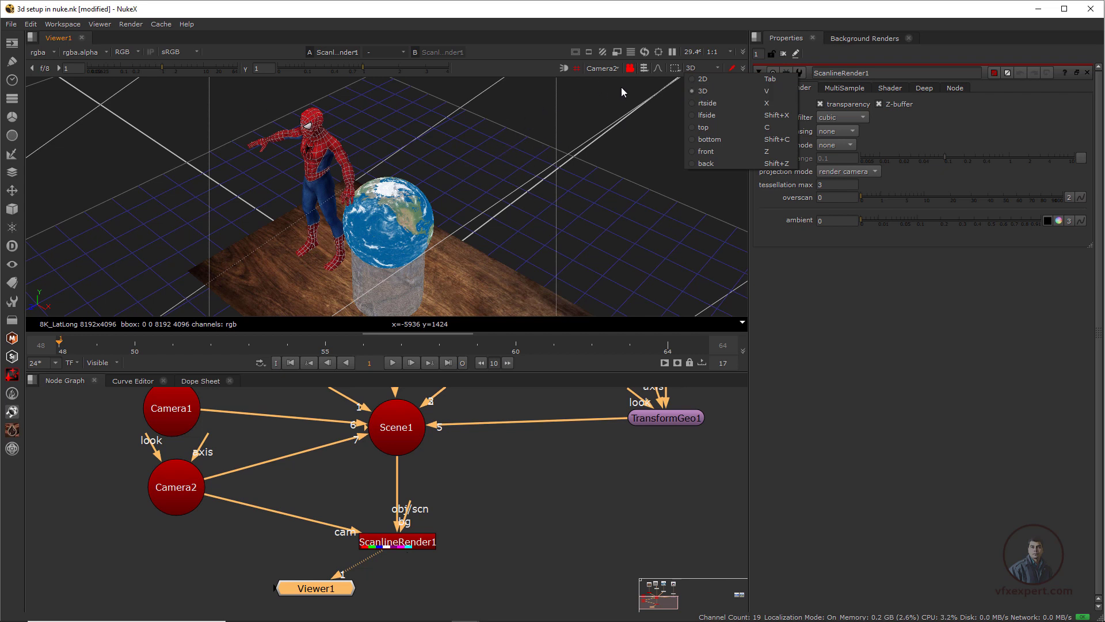
{"action": "left_click", "coordinate": [630, 69]}
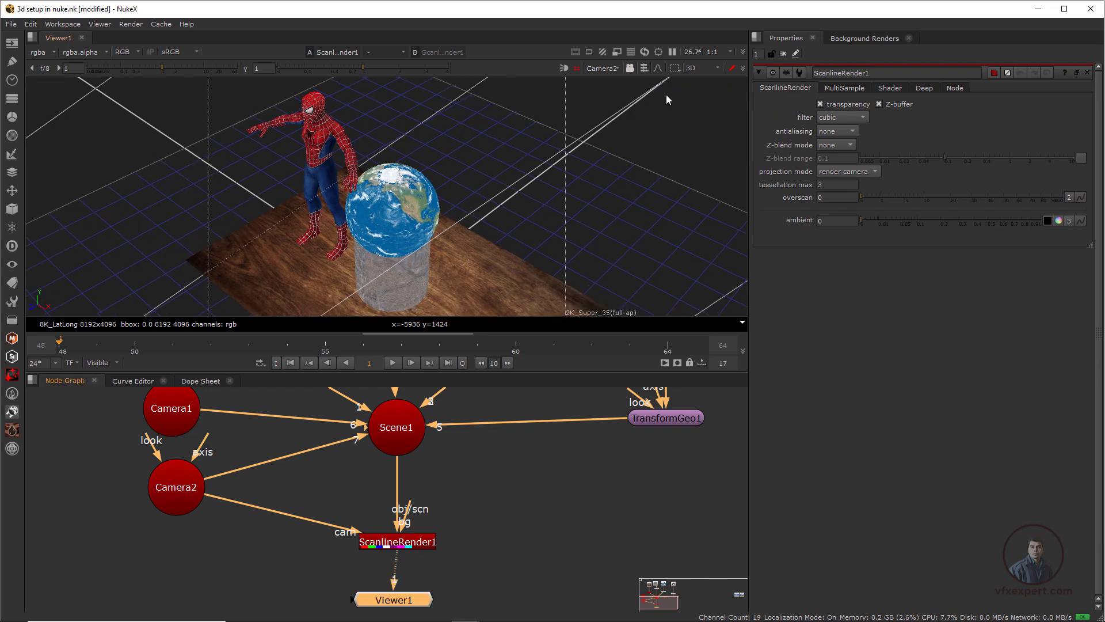
{"action": "left_click", "coordinate": [697, 69]}
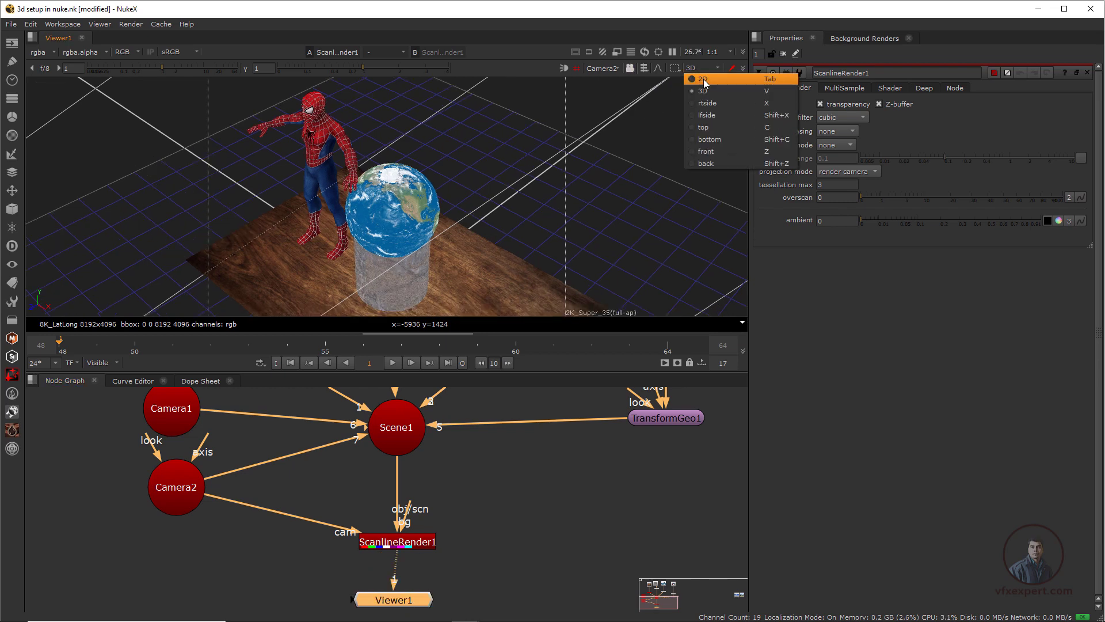
{"action": "left_click", "coordinate": [703, 83]}
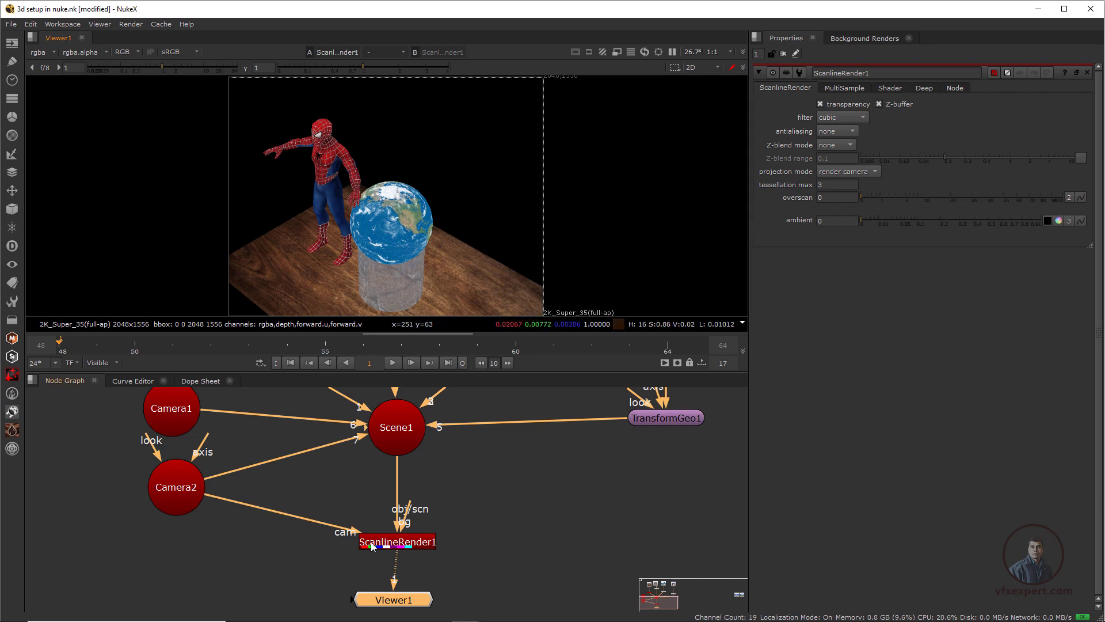
Reconnect the cam input of ScanlineRender1 from Camera2 to Camera1
{"action": "scroll", "coordinate": [396, 518], "scroll_direction": "down", "scroll_amount": 1}
{"action": "middle_click_drag", "start_coordinate": [420, 521], "coordinate": [426, 549]}
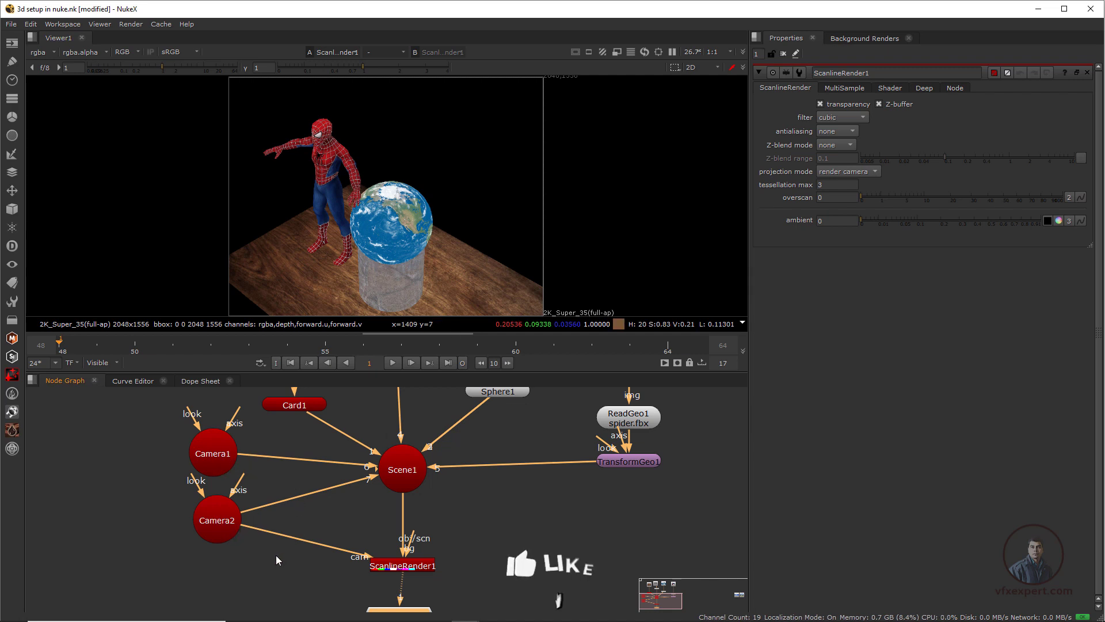
{"action": "left_click_drag", "start_coordinate": [246, 527], "coordinate": [225, 456]}
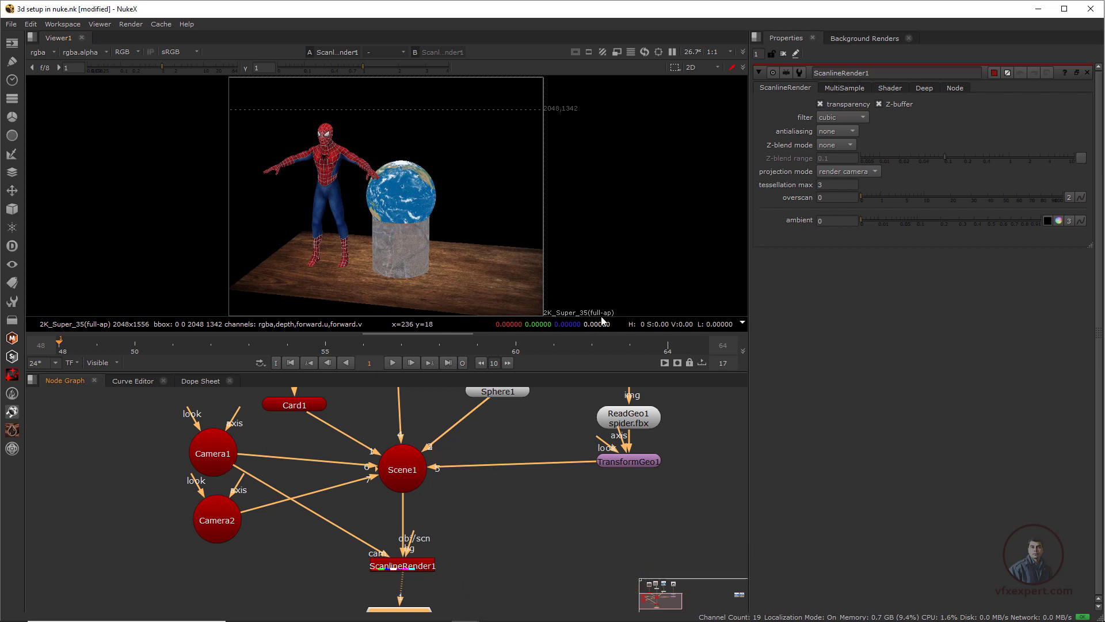
Move the Viewer1 node further below ScanlineRender1 and select the ScanlineRender1 node
{"action": "scroll", "coordinate": [387, 505], "scroll_direction": "down", "scroll_amount": 1}
{"action": "scroll", "coordinate": [451, 568], "scroll_direction": "up", "scroll_amount": 2}
{"action": "middle_click_drag", "start_coordinate": [395, 589], "coordinate": [413, 530]}
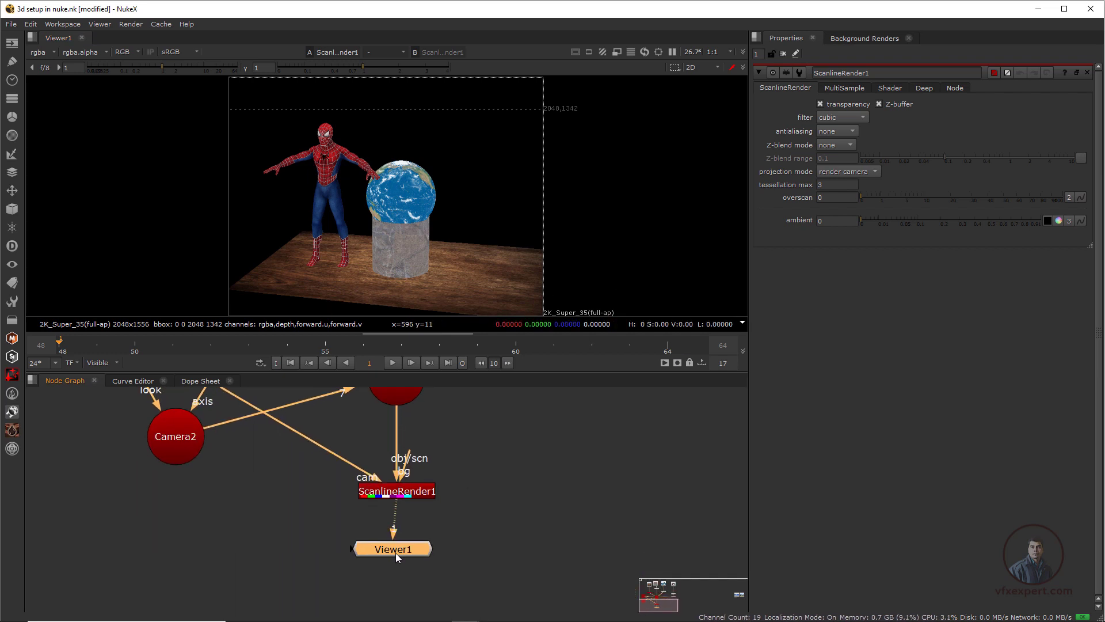
{"action": "left_click_drag", "start_coordinate": [395, 553], "coordinate": [393, 584]}
{"action": "left_click", "coordinate": [398, 493]}
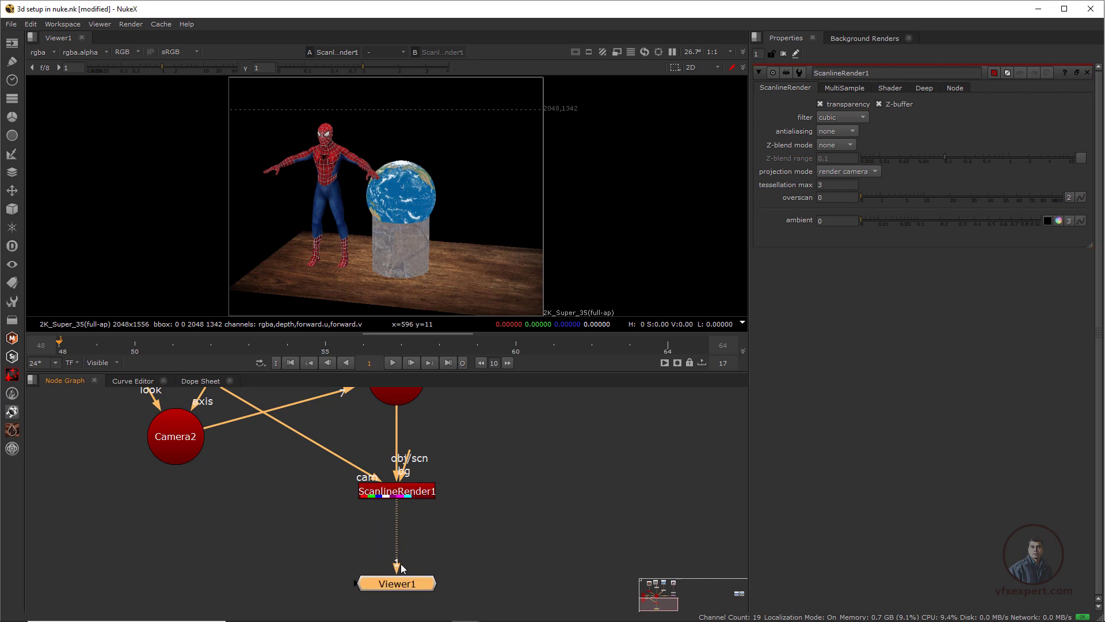
{"action": "left_click", "coordinate": [385, 496]}
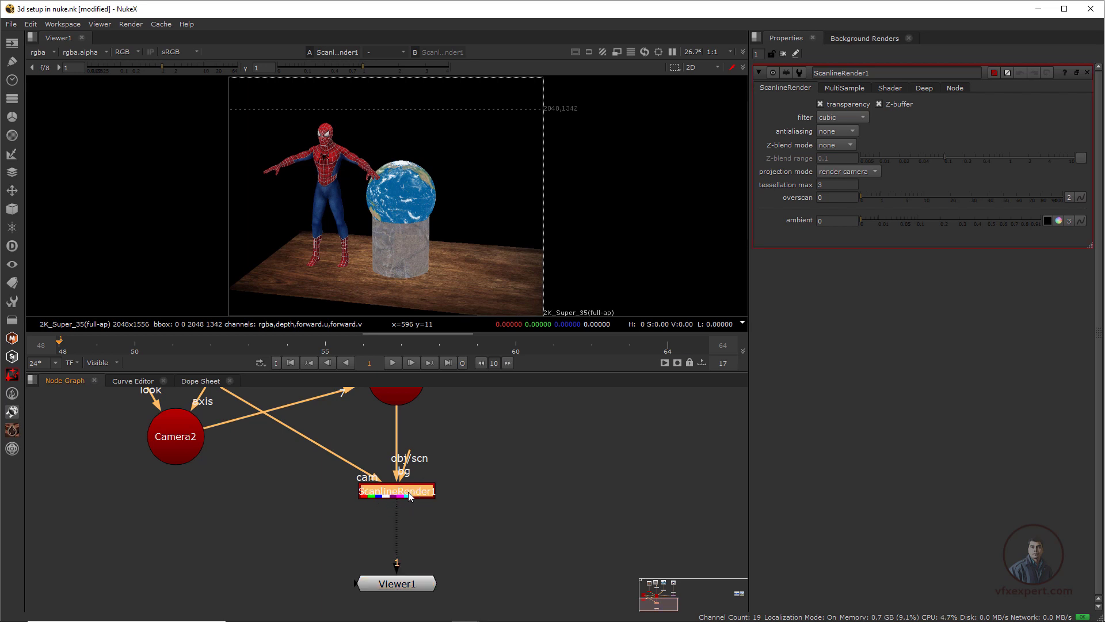
{"action": "left_click_drag", "start_coordinate": [239, 101], "coordinate": [537, 265]}
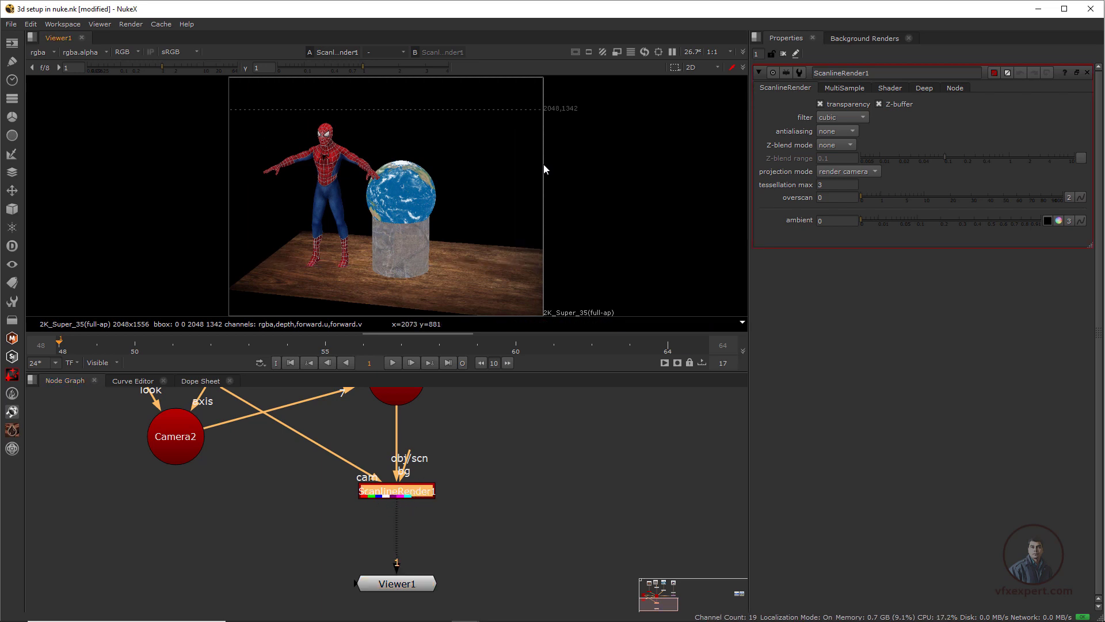
Move the Cylinder1 node slightly lower above Scene1
{"action": "scroll", "coordinate": [426, 546], "scroll_direction": "down", "scroll_amount": 2}
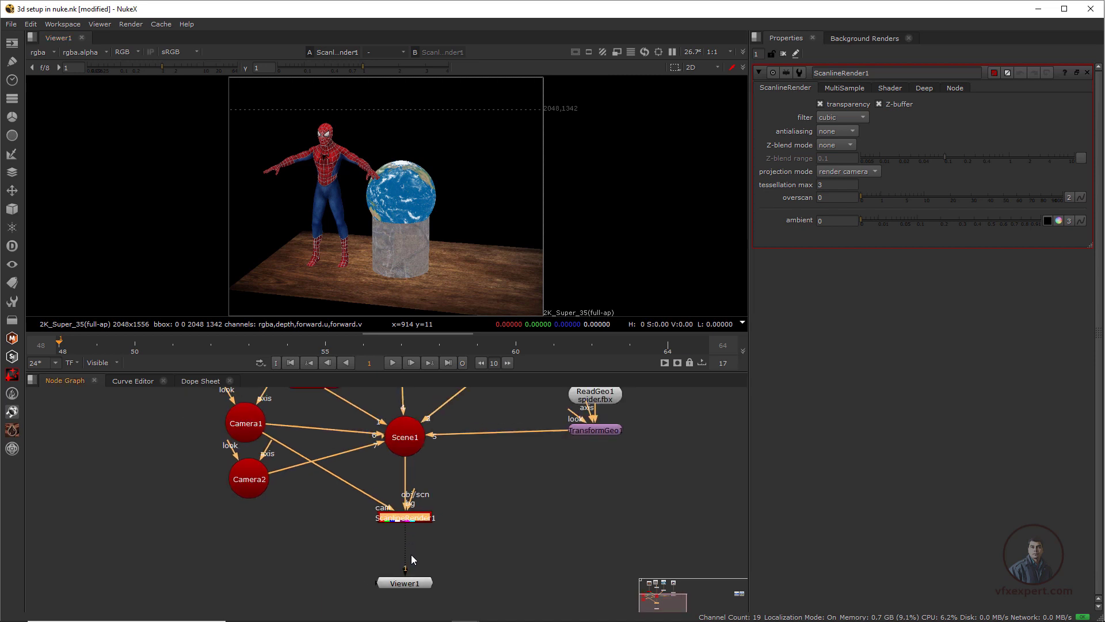
{"action": "middle_click_drag", "start_coordinate": [405, 525], "coordinate": [407, 595]}
{"action": "left_click_drag", "start_coordinate": [185, 414], "coordinate": [645, 570]}
{"action": "left_click", "coordinate": [378, 452]}
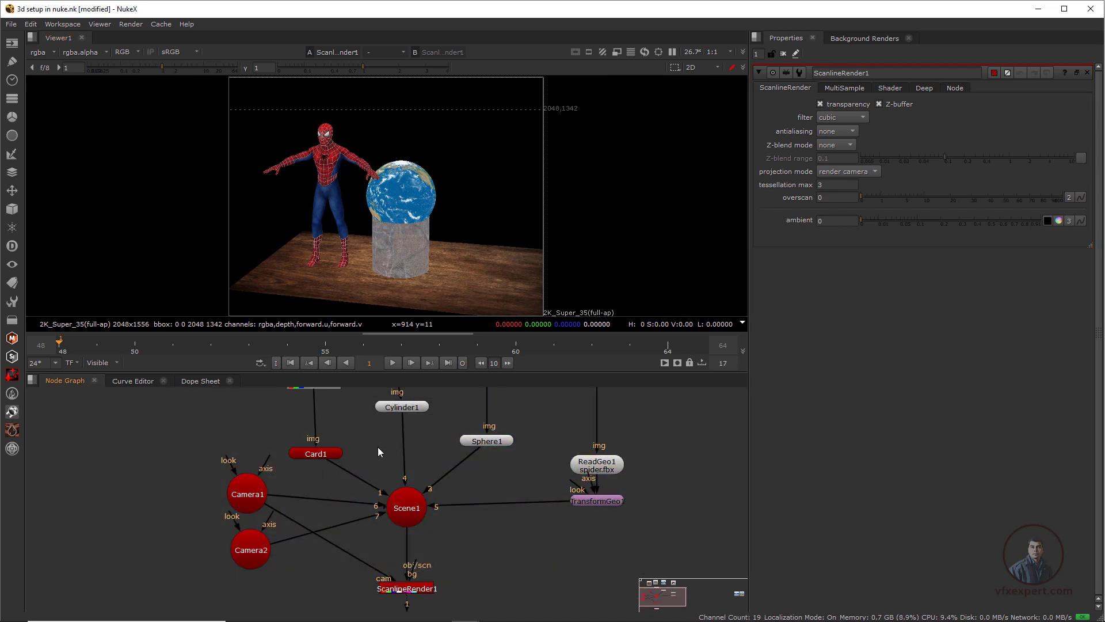
{"action": "left_click_drag", "start_coordinate": [409, 405], "coordinate": [410, 414]}
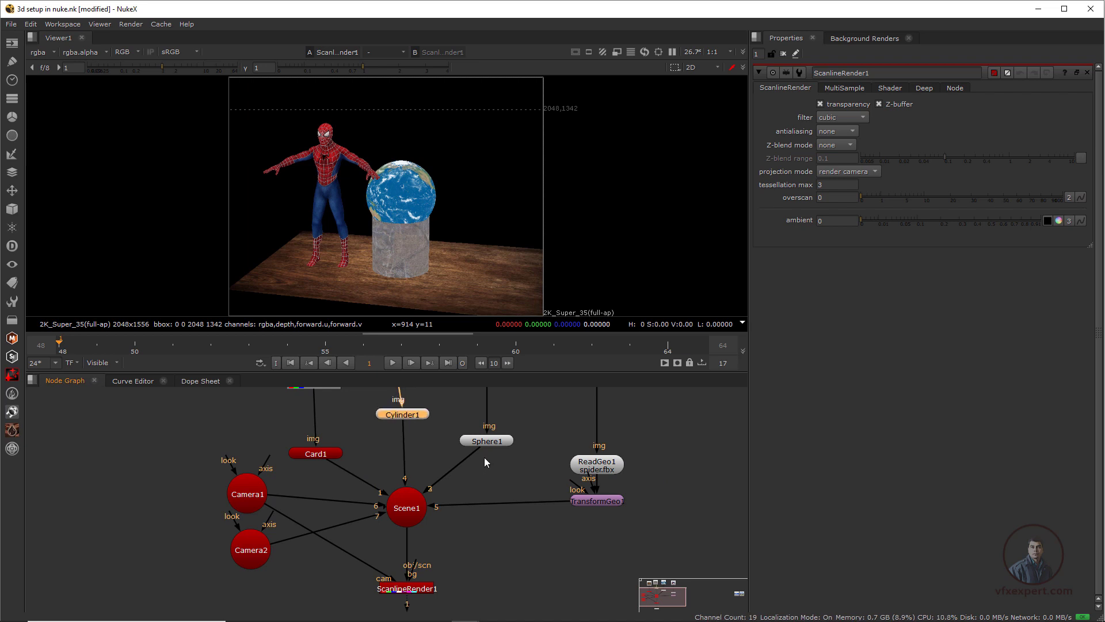
Examine the render through Camera1 and the unconnected bg input of ScanlineRender1
{"action": "scroll", "coordinate": [465, 512], "scroll_direction": "down", "scroll_amount": 3}
{"action": "scroll", "coordinate": [500, 434], "scroll_direction": "up", "scroll_amount": 3}
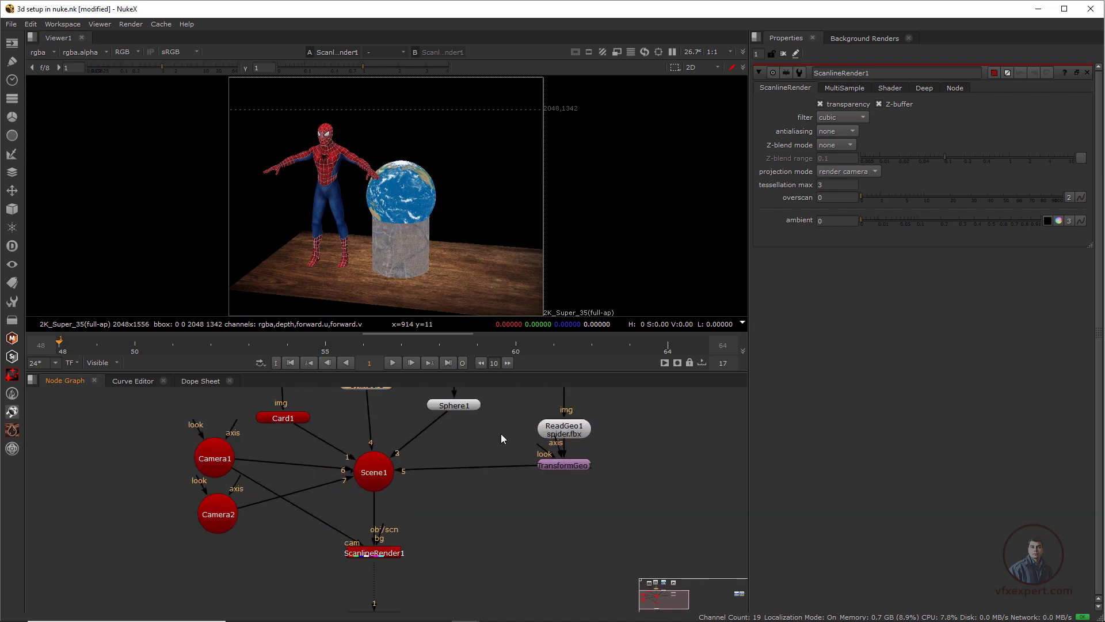
{"action": "scroll", "coordinate": [439, 235], "scroll_direction": "up", "scroll_amount": 2}
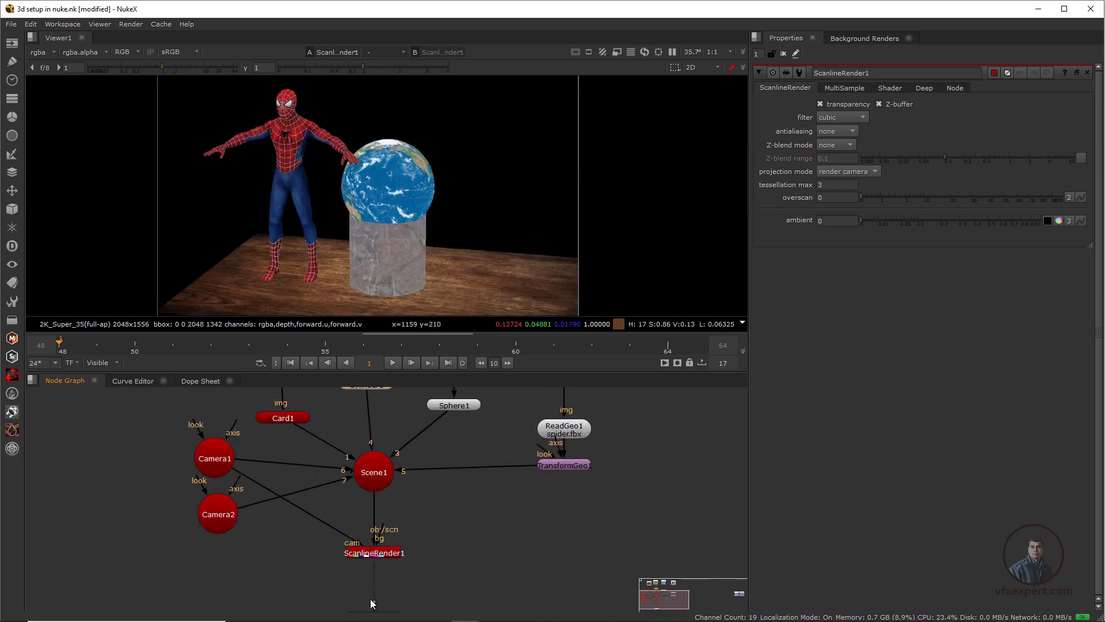
{"action": "scroll", "coordinate": [431, 286], "scroll_direction": "down", "scroll_amount": 2}
{"action": "scroll", "coordinate": [380, 535], "scroll_direction": "up", "scroll_amount": 3}
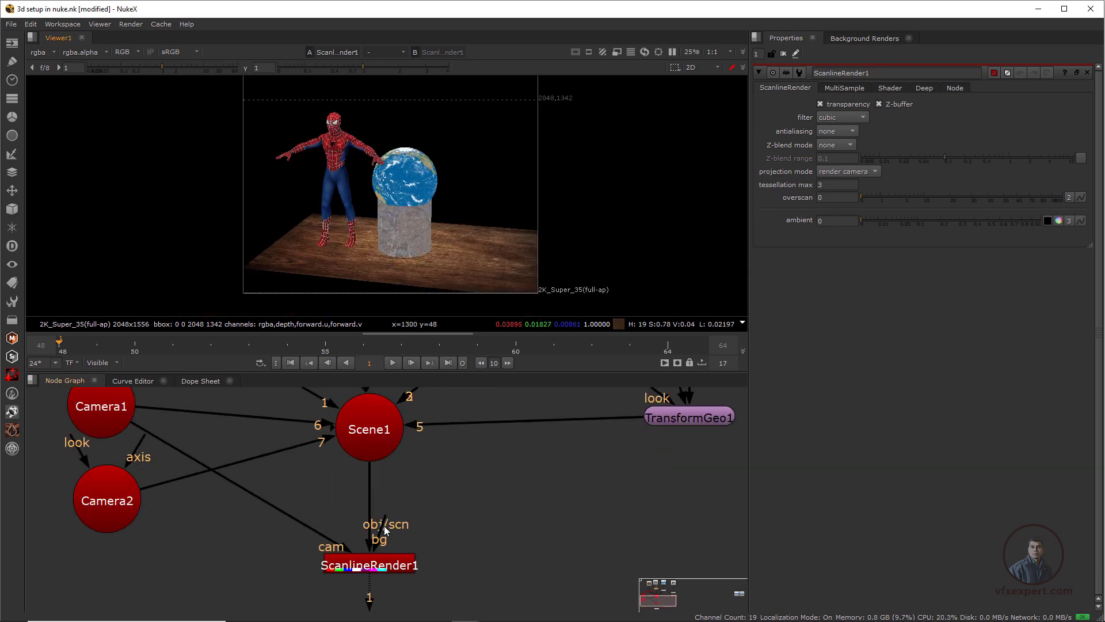
{"action": "left_click_drag", "start_coordinate": [387, 535], "coordinate": [444, 525]}
Bring the Read5 node with kilkenny.castle.jpg across the node graph and place it beside ScanlineRender1
{"action": "scroll", "coordinate": [461, 506], "scroll_direction": "down", "scroll_amount": 5}
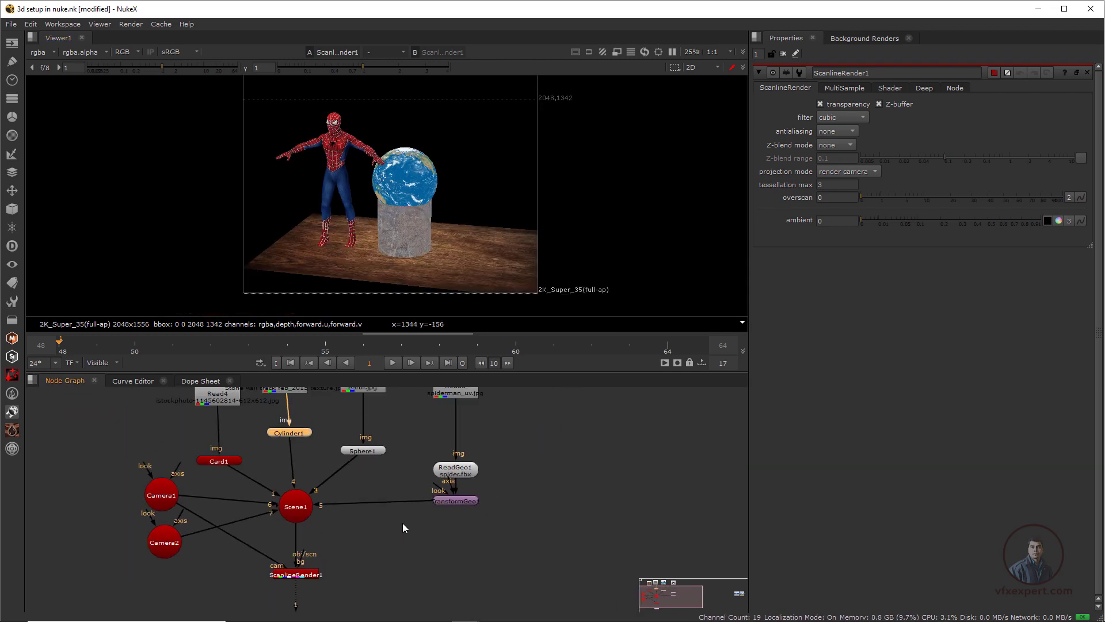
{"action": "middle_click_drag", "start_coordinate": [349, 541], "coordinate": [357, 532]}
{"action": "scroll", "coordinate": [598, 519], "scroll_direction": "down", "scroll_amount": 1}
{"action": "middle_click_drag", "start_coordinate": [602, 520], "coordinate": [436, 502]}
{"action": "left_click_drag", "start_coordinate": [602, 500], "coordinate": [253, 532]}
{"action": "middle_click_drag", "start_coordinate": [293, 529], "coordinate": [446, 468]}
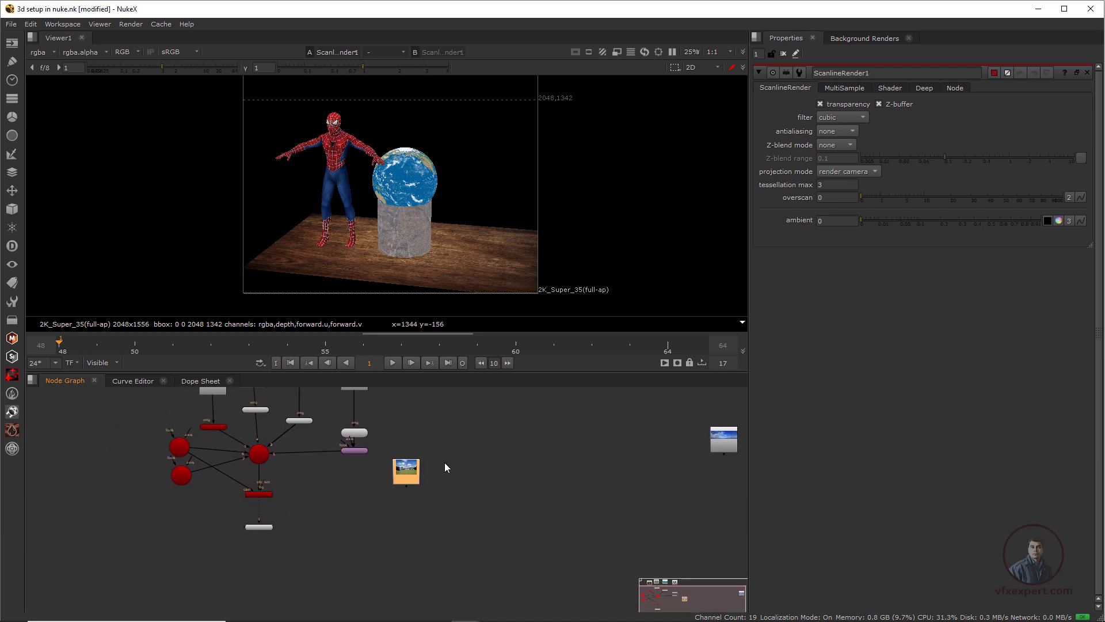
{"action": "scroll", "coordinate": [425, 482], "scroll_direction": "up", "scroll_amount": 4}
{"action": "left_click_drag", "start_coordinate": [404, 458], "coordinate": [304, 470]}
{"action": "middle_click_drag", "start_coordinate": [336, 489], "coordinate": [591, 484]}
{"action": "middle_click_drag", "start_coordinate": [446, 489], "coordinate": [394, 536]}
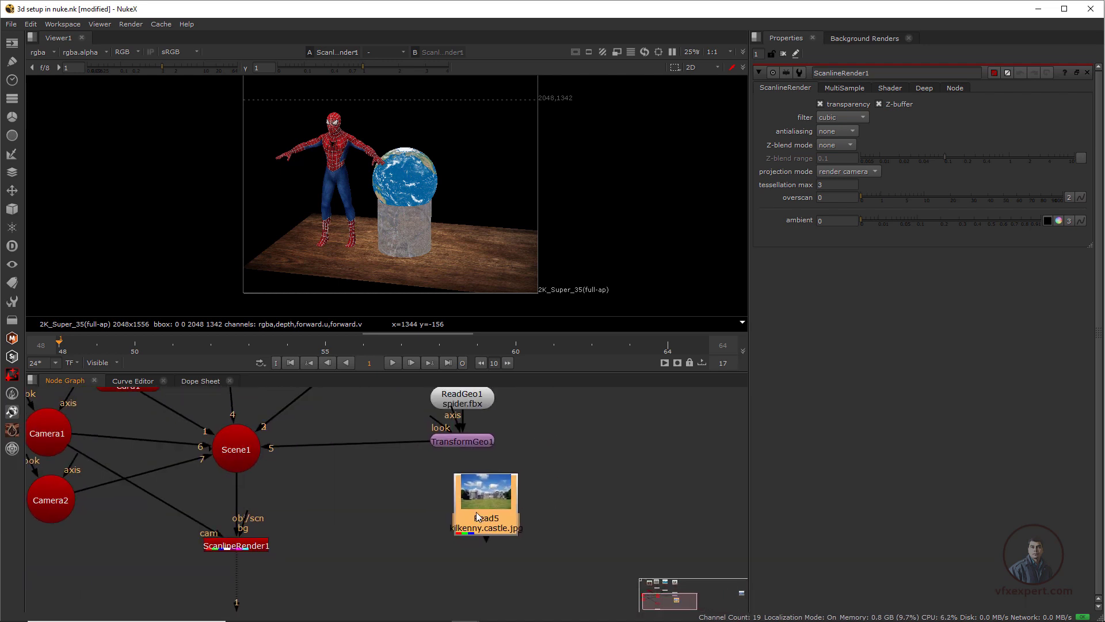
{"action": "left_click_drag", "start_coordinate": [487, 512], "coordinate": [382, 502]}
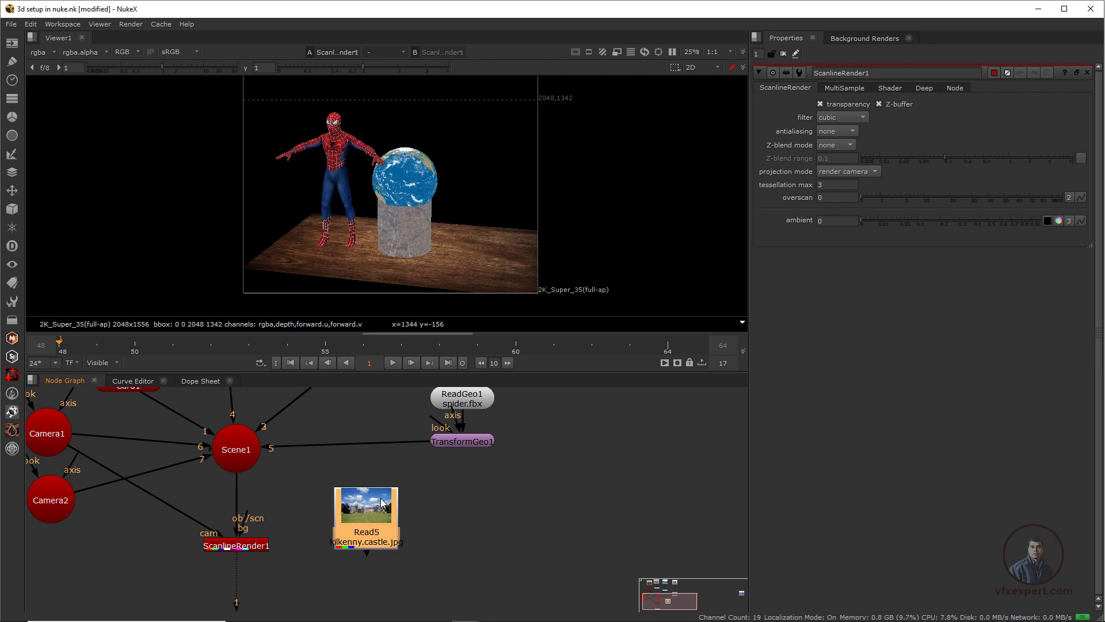
Connect the bg input of ScanlineRender1 to Read5 and inspect the render over the castle background
{"action": "left_click_drag", "start_coordinate": [250, 517], "coordinate": [368, 521]}
{"action": "left_click_drag", "start_coordinate": [369, 521], "coordinate": [386, 519]}
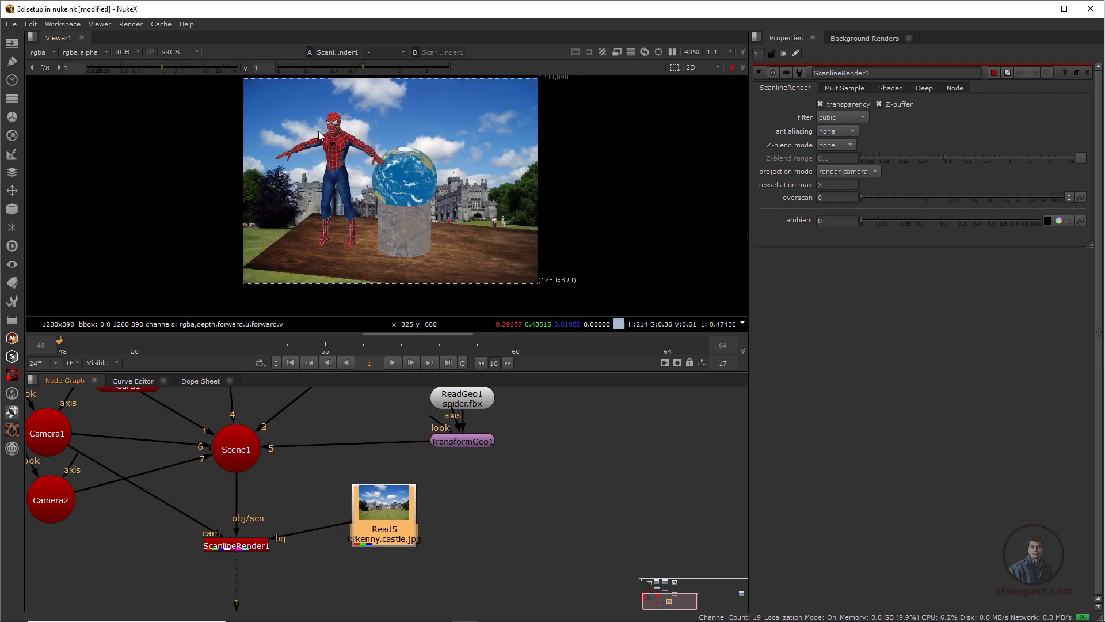
{"action": "scroll", "coordinate": [466, 190], "scroll_direction": "up", "scroll_amount": 2}
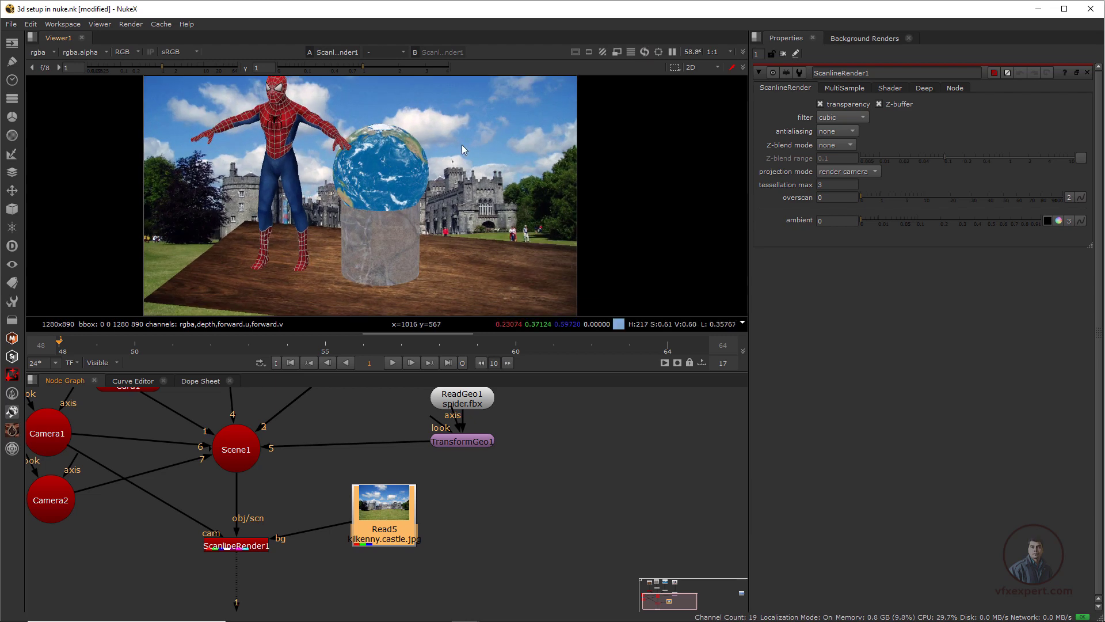
{"action": "scroll", "coordinate": [466, 190], "scroll_direction": "down", "scroll_amount": 1}
{"action": "middle_click_drag", "start_coordinate": [455, 130], "coordinate": [448, 167]}
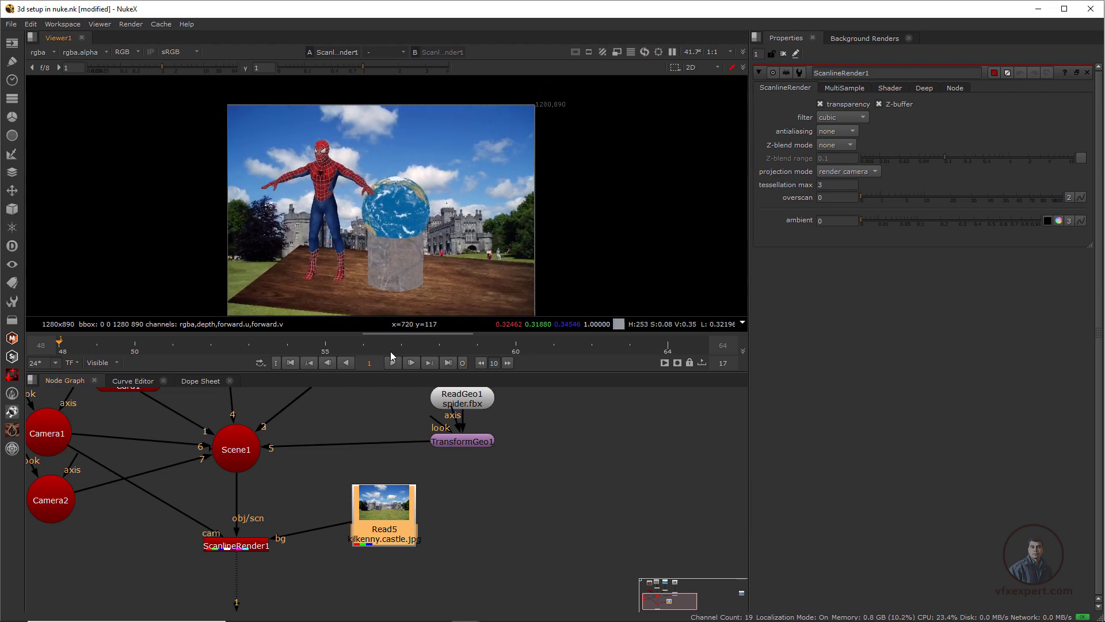
{"action": "scroll", "coordinate": [419, 236], "scroll_direction": "down", "scroll_amount": 1}
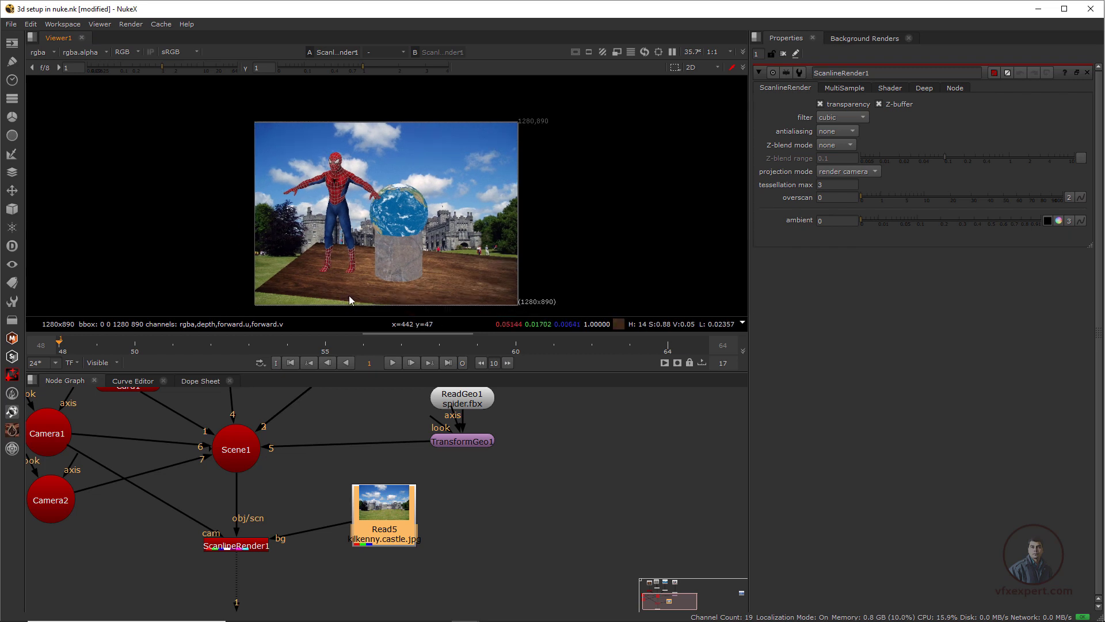
{"action": "scroll", "coordinate": [398, 261], "scroll_direction": "up", "scroll_amount": 2}
{"action": "middle_click_drag", "start_coordinate": [410, 257], "coordinate": [383, 273]}
{"action": "left_click_drag", "start_coordinate": [382, 527], "coordinate": [401, 541]}
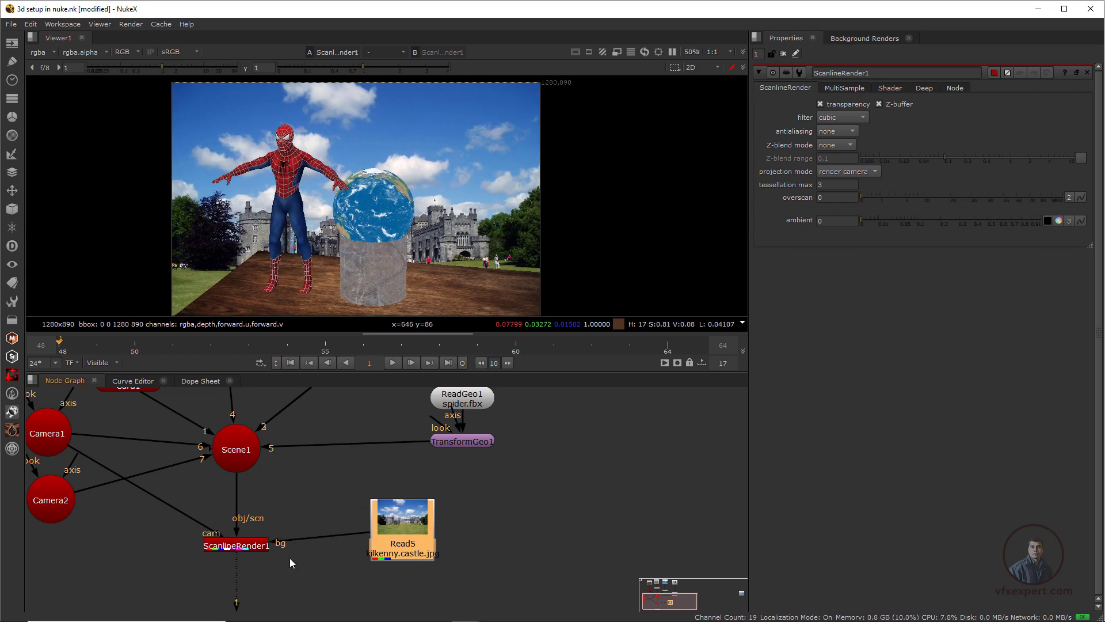
{"action": "key", "text": "ctrl+z"}
{"action": "mouse_move", "coordinate": [282, 535]}
{"action": "left_mouse_down"}
{"action": "mouse_move", "coordinate": [309, 540]}
{"action": "mouse_move", "coordinate": [264, 544]}
{"action": "left_mouse_up"}
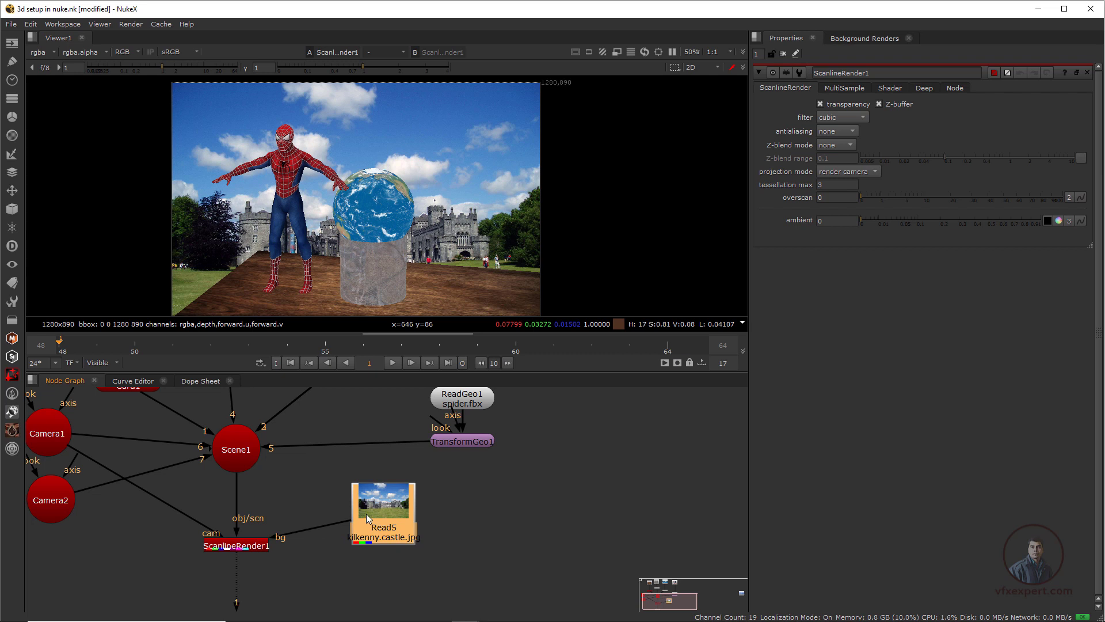
Move Read5 slightly away from ScanlineRender1, disconnect the bg input and inspect the render frame
{"action": "left_click_drag", "start_coordinate": [380, 522], "coordinate": [404, 525]}
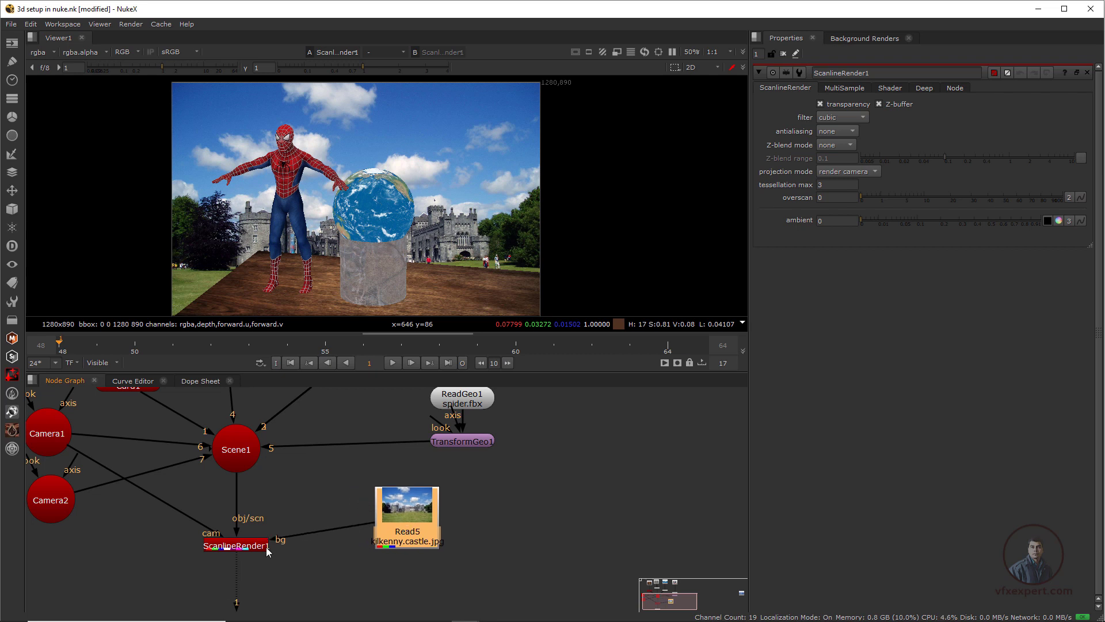
{"action": "left_click_drag", "start_coordinate": [278, 545], "coordinate": [372, 524]}
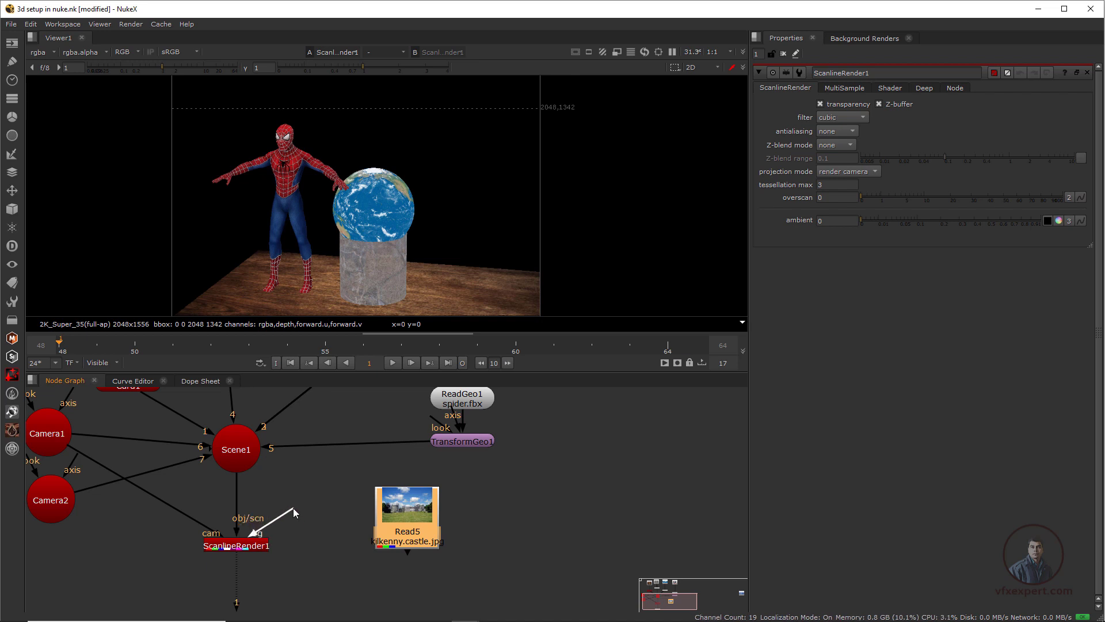
{"action": "scroll", "coordinate": [388, 226], "scroll_direction": "down", "scroll_amount": 2}
{"action": "scroll", "coordinate": [429, 242], "scroll_direction": "up", "scroll_amount": 2}
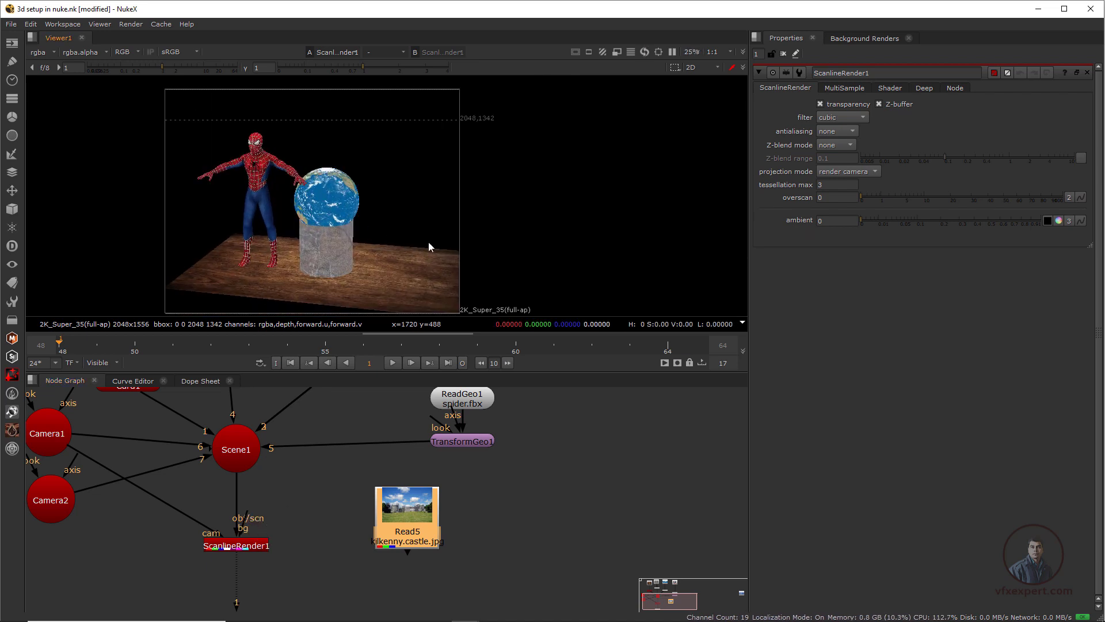
{"action": "left_click_drag", "start_coordinate": [410, 249], "coordinate": [547, 296], "text": "ctrl+shift"}
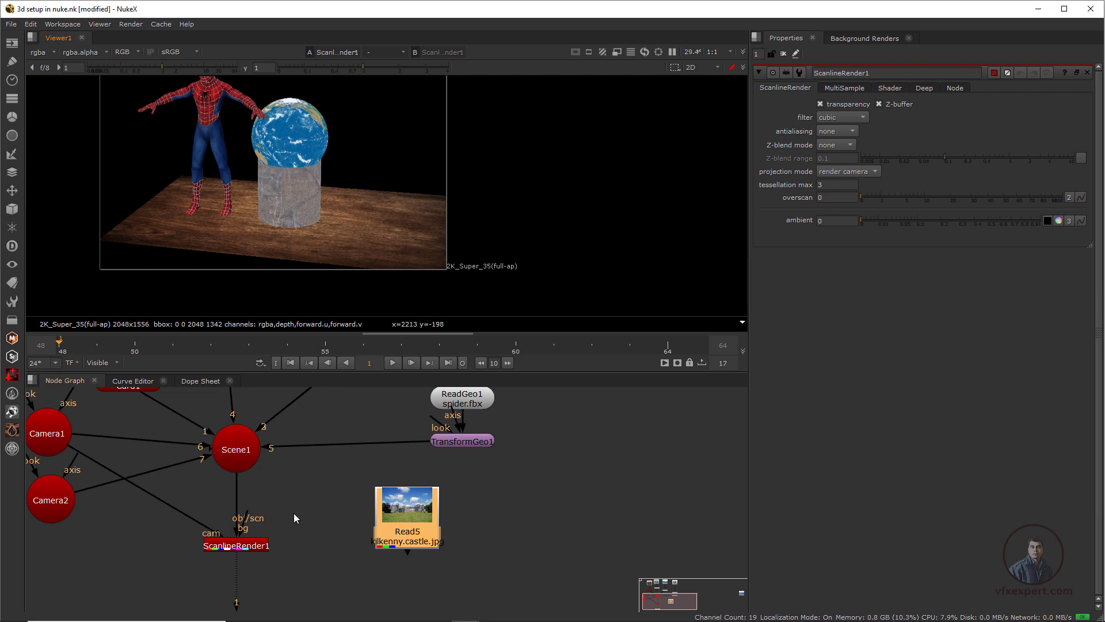
Reconnect the bg input of ScanlineRender1 to Read5 and inspect the edges of the render frame
{"action": "left_click_drag", "start_coordinate": [249, 516], "coordinate": [399, 516]}
{"action": "scroll", "coordinate": [439, 260], "scroll_direction": "up", "scroll_amount": 3}
{"action": "left_click_drag", "start_coordinate": [478, 270], "coordinate": [502, 278], "text": "ctrl+shift"}
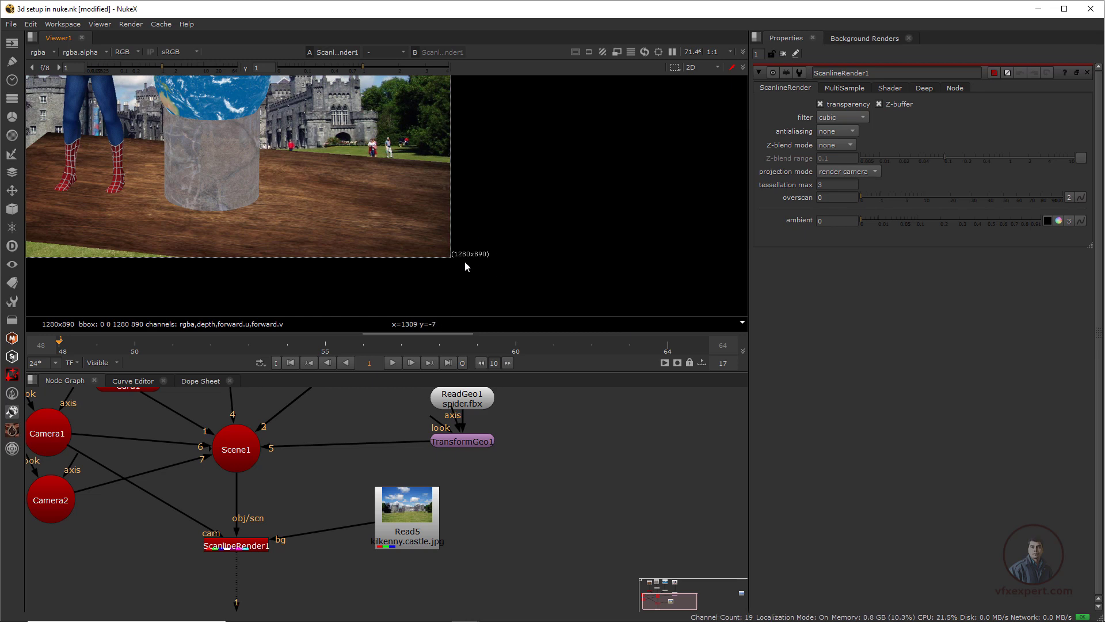
{"action": "scroll", "coordinate": [475, 257], "scroll_direction": "down", "scroll_amount": 2}
{"action": "scroll", "coordinate": [476, 257], "scroll_direction": "down", "scroll_amount": 1}
{"action": "middle_click_drag", "start_coordinate": [391, 168], "coordinate": [424, 244]}
{"action": "scroll", "coordinate": [413, 202], "scroll_direction": "up", "scroll_amount": 2}
{"action": "scroll", "coordinate": [413, 212], "scroll_direction": "down", "scroll_amount": 2}
Disconnect Read5 from ScanlineRender1 and open the project settings to compare the full size format with the render frame
{"action": "left_click_drag", "start_coordinate": [355, 523], "coordinate": [326, 491]}
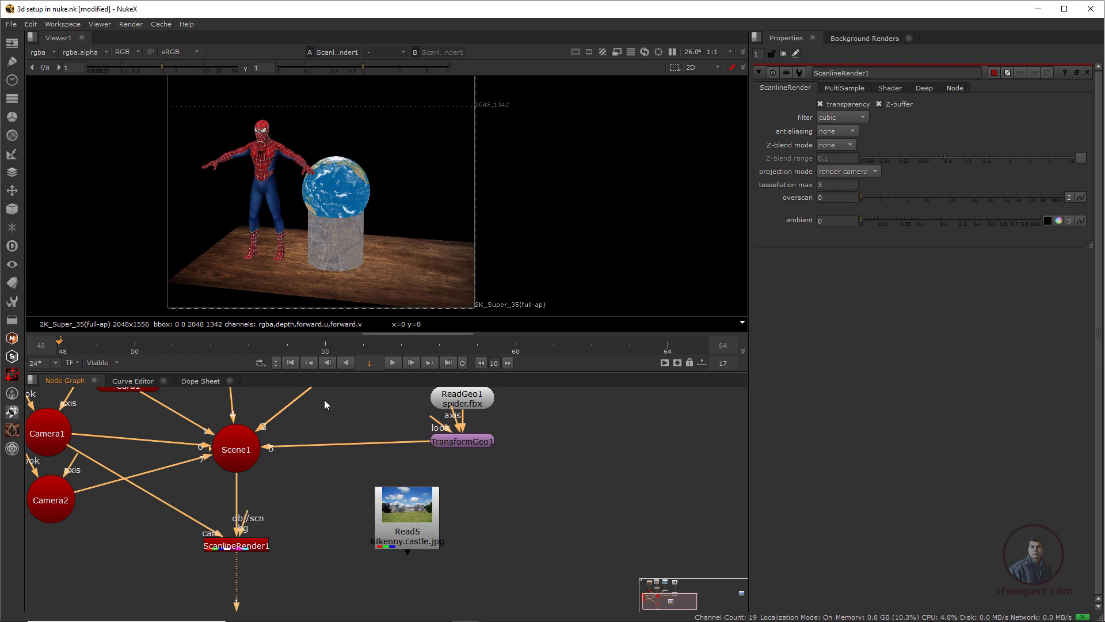
{"action": "scroll", "coordinate": [482, 219], "scroll_direction": "up", "scroll_amount": 2}
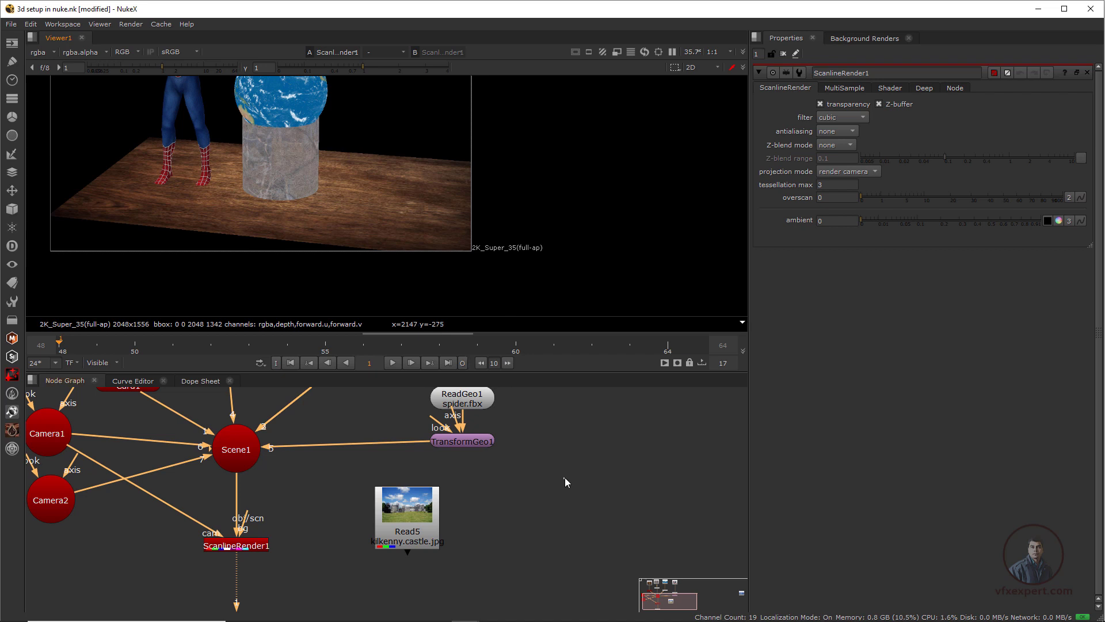
{"action": "key", "text": "s"}
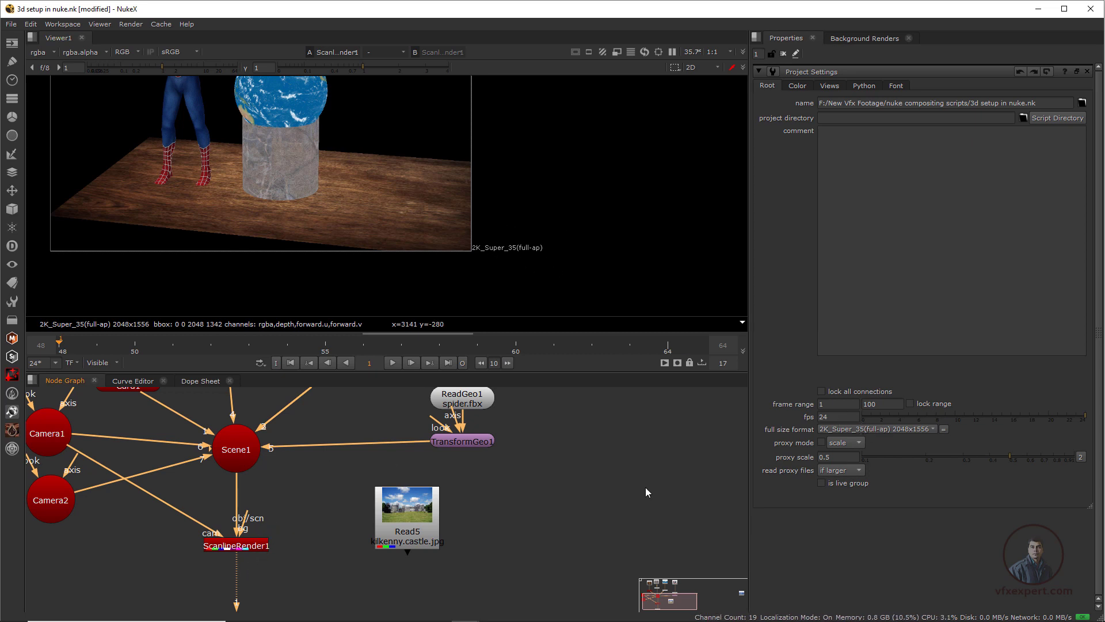
{"action": "scroll", "coordinate": [408, 276], "scroll_direction": "down", "scroll_amount": 4}
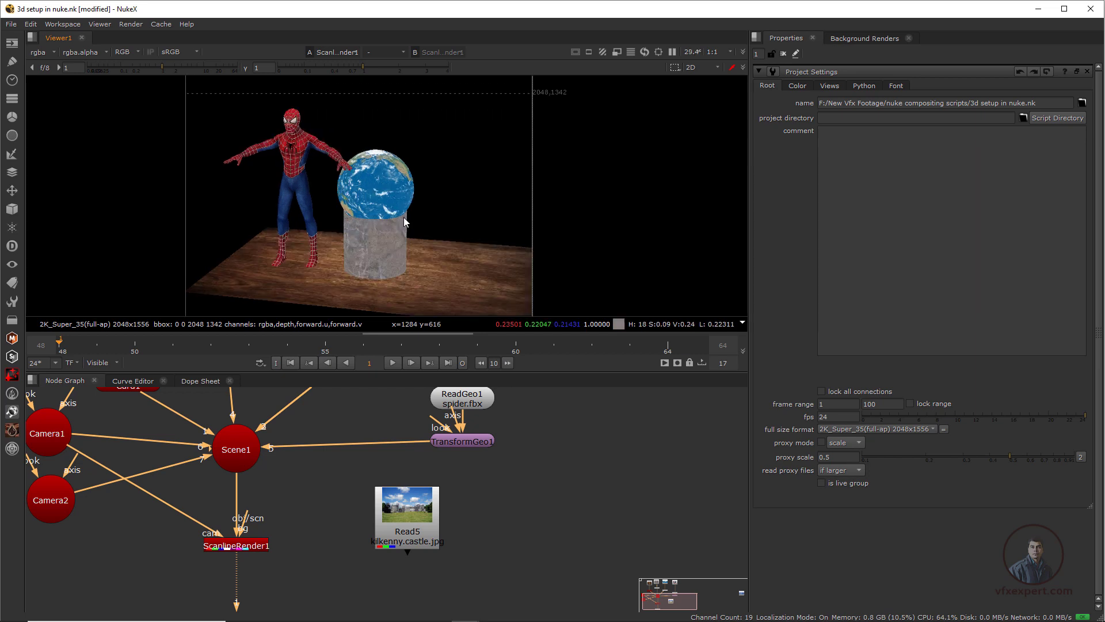
{"action": "scroll", "coordinate": [418, 217], "scroll_direction": "up", "scroll_amount": 3}
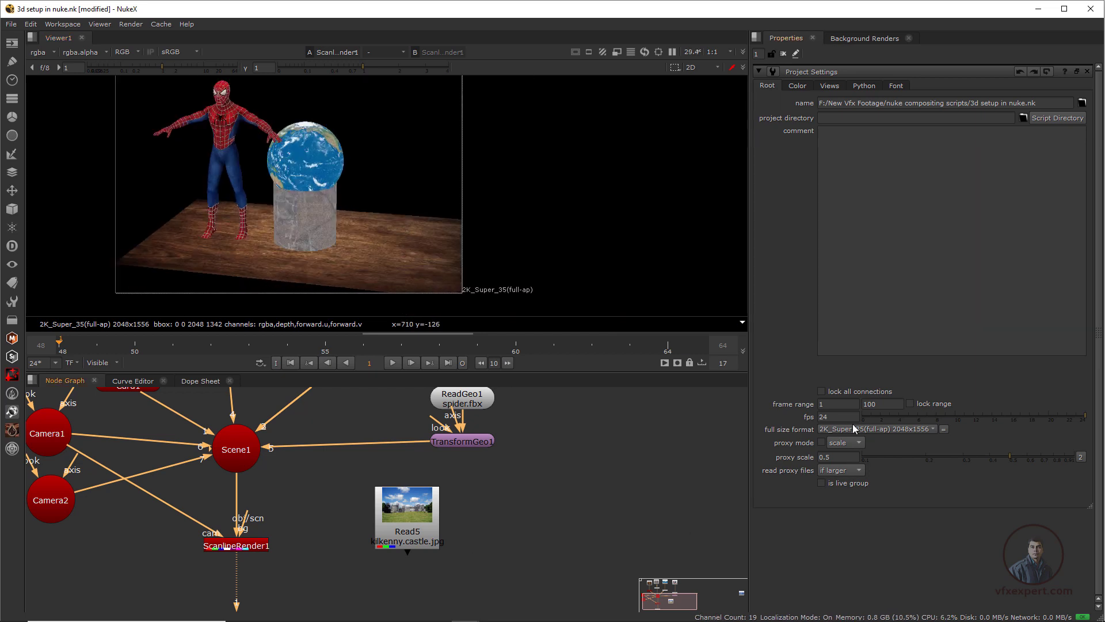
Add a Constant node between ScanlineRender1 and Read5 and connect the bg input of ScanlineRender1 to it
{"action": "left_click", "coordinate": [11, 43]}
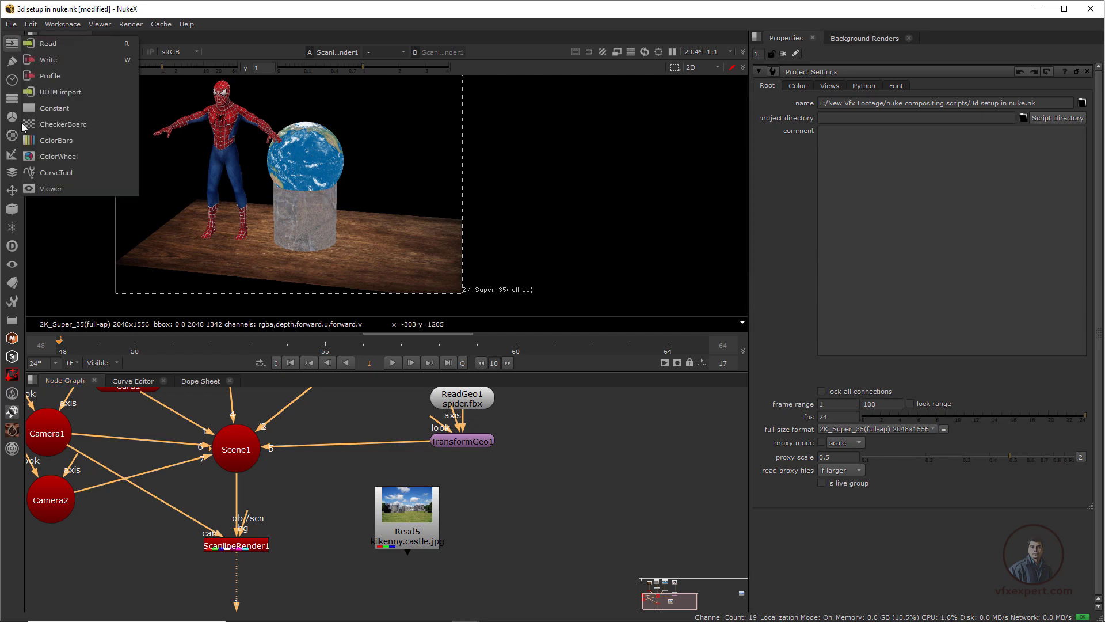
{"action": "left_click", "coordinate": [59, 109]}
{"action": "left_click_drag", "start_coordinate": [541, 452], "coordinate": [310, 504]}
{"action": "left_click_drag", "start_coordinate": [408, 511], "coordinate": [492, 503]}
{"action": "left_click_drag", "start_coordinate": [313, 534], "coordinate": [336, 535]}
{"action": "left_click_drag", "start_coordinate": [247, 518], "coordinate": [375, 533]}
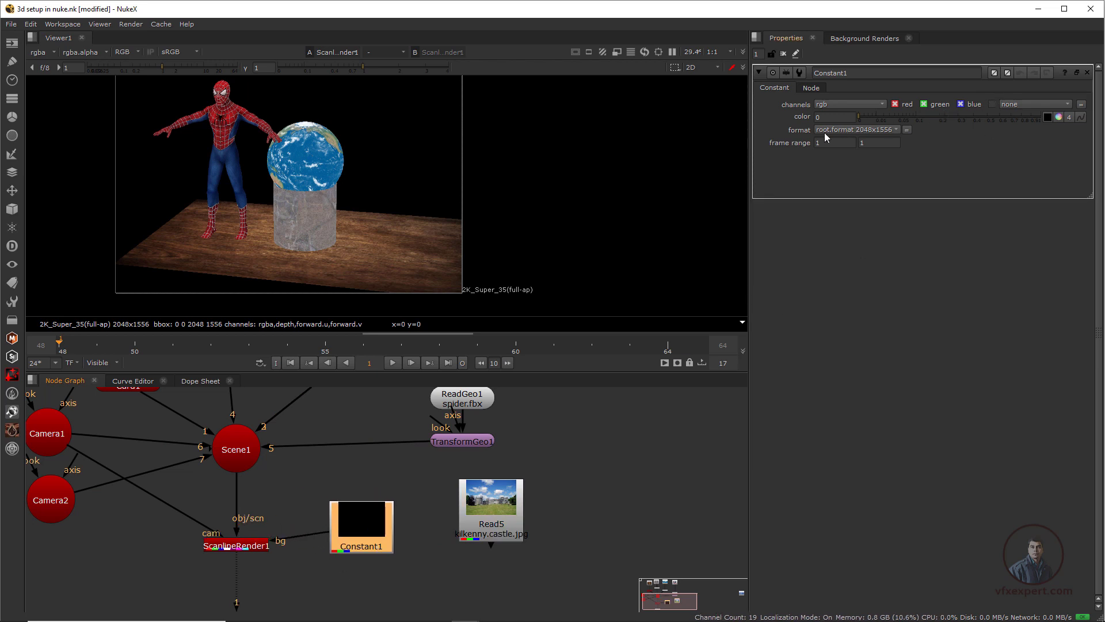
{"action": "scroll", "coordinate": [511, 223], "scroll_direction": "down", "scroll_amount": 2}
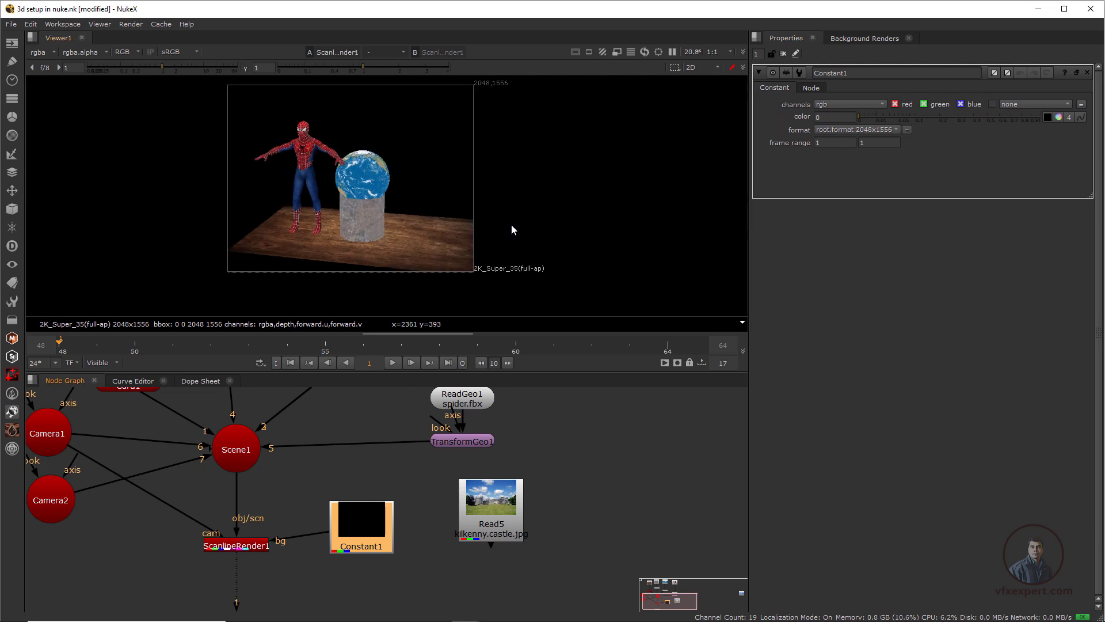
Set Constant1's format to HD_1080 1920x1080 and inspect the resized render frame
{"action": "left_click", "coordinate": [895, 130]}
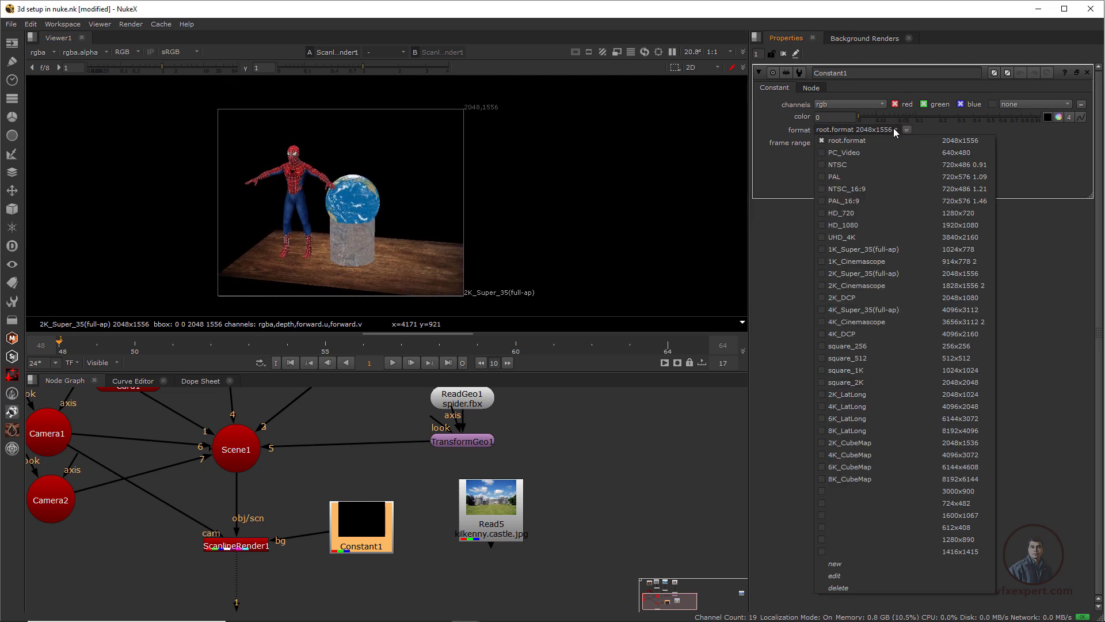
{"action": "left_click", "coordinate": [969, 224]}
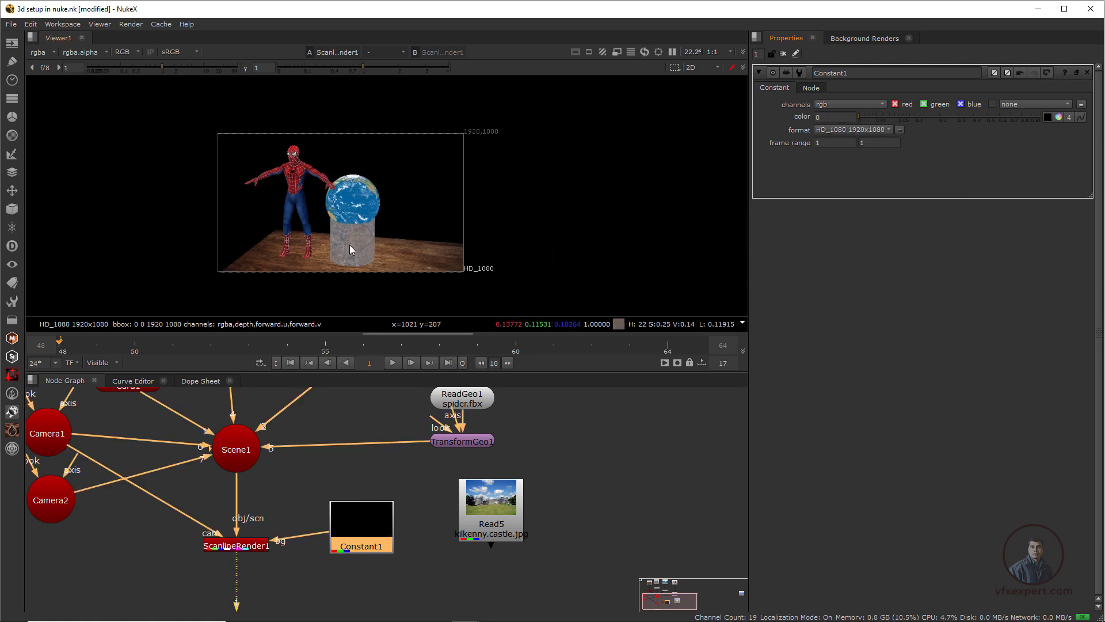
{"action": "scroll", "coordinate": [345, 241], "scroll_direction": "up", "scroll_amount": 2}
{"action": "scroll", "coordinate": [343, 237], "scroll_direction": "up", "scroll_amount": 1}
{"action": "scroll", "coordinate": [357, 226], "scroll_direction": "down", "scroll_amount": 1}
{"action": "middle_click_drag", "start_coordinate": [352, 223], "coordinate": [357, 229]}
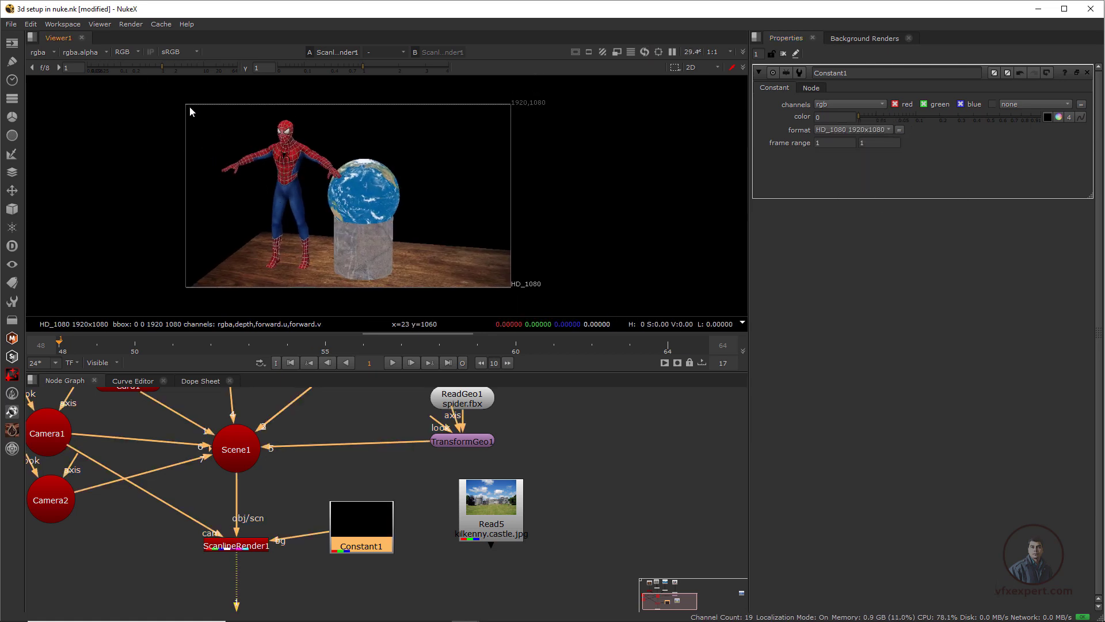
{"action": "left_click_drag", "start_coordinate": [187, 102], "coordinate": [512, 288]}
Set Constant1's format to HD_720 1280x720 and move Read5 farther away from it
{"action": "left_click", "coordinate": [883, 130]}
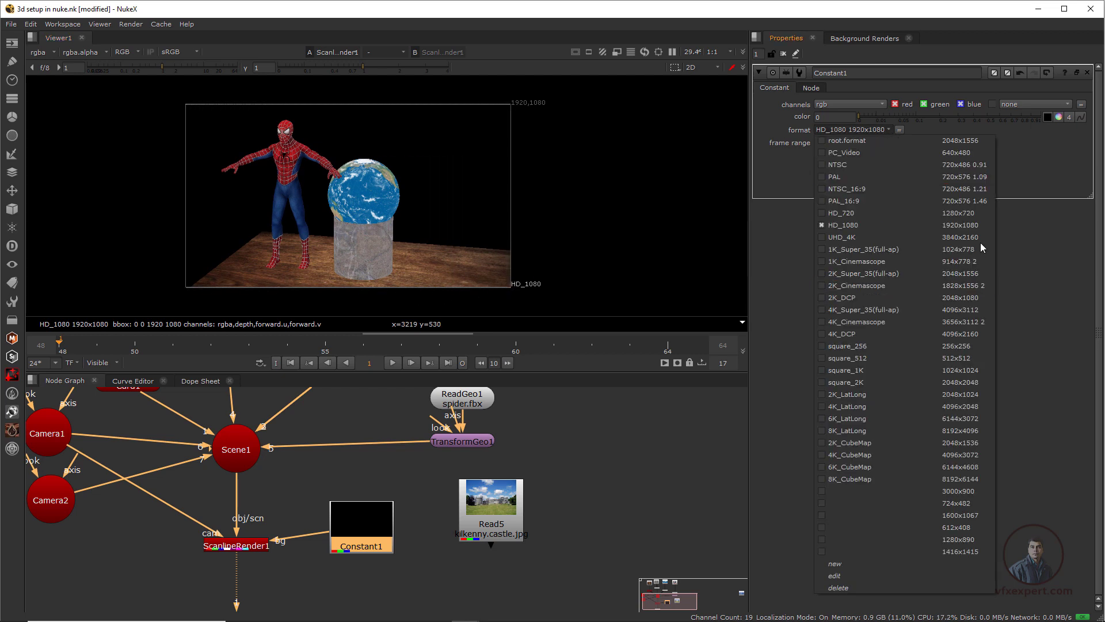
{"action": "left_click", "coordinate": [962, 216]}
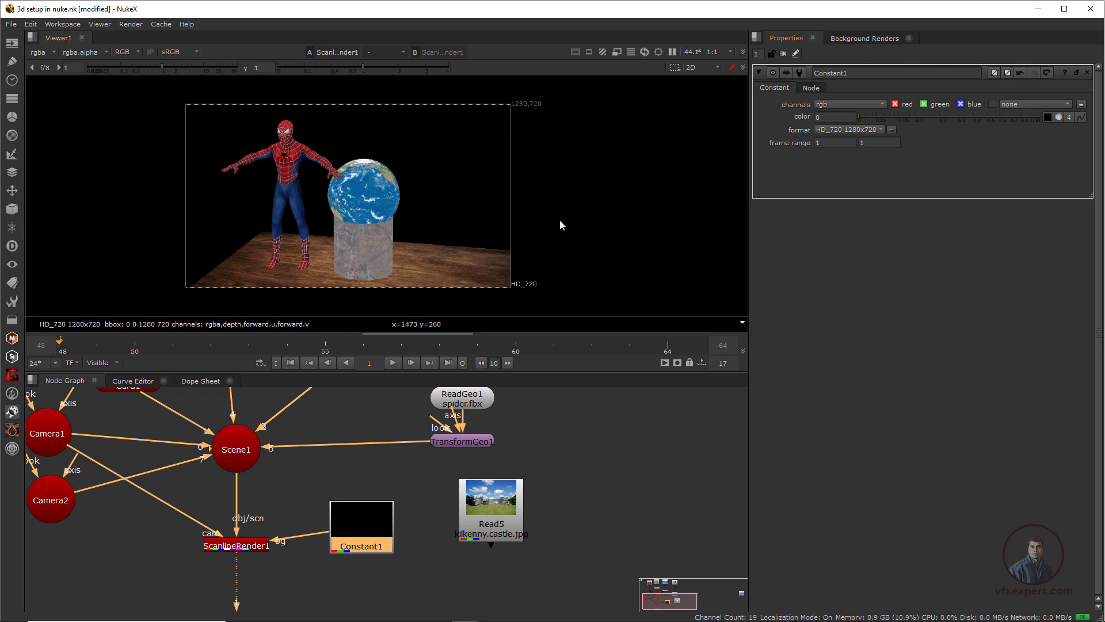
{"action": "left_click_drag", "start_coordinate": [487, 502], "coordinate": [499, 513]}
{"action": "scroll", "coordinate": [500, 513], "scroll_direction": "down", "scroll_amount": 1}
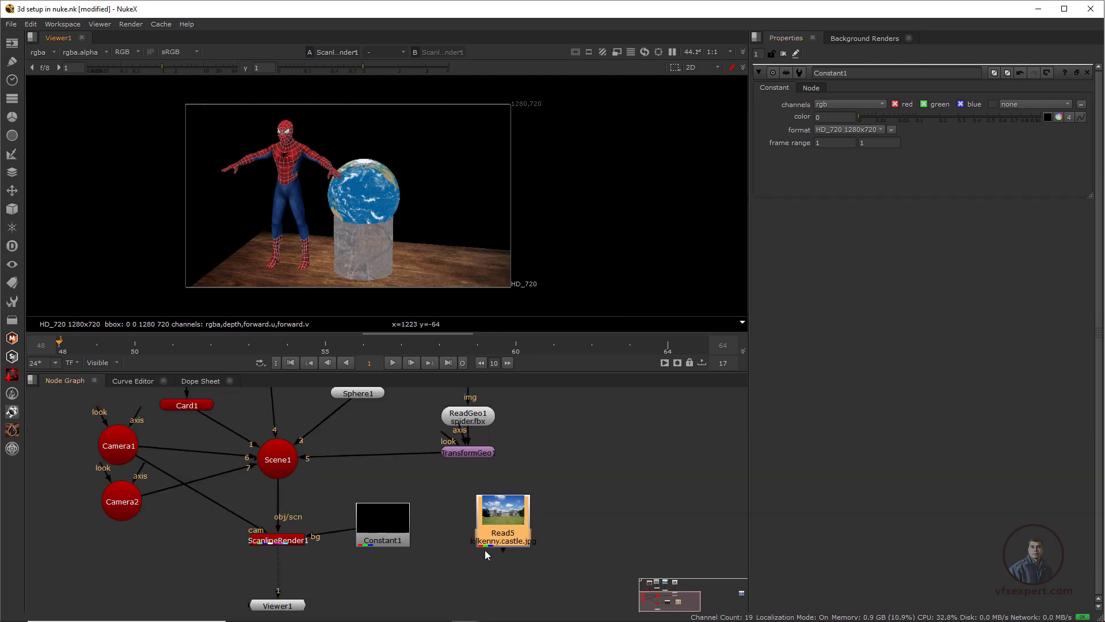
{"action": "left_click_drag", "start_coordinate": [485, 553], "coordinate": [519, 540]}
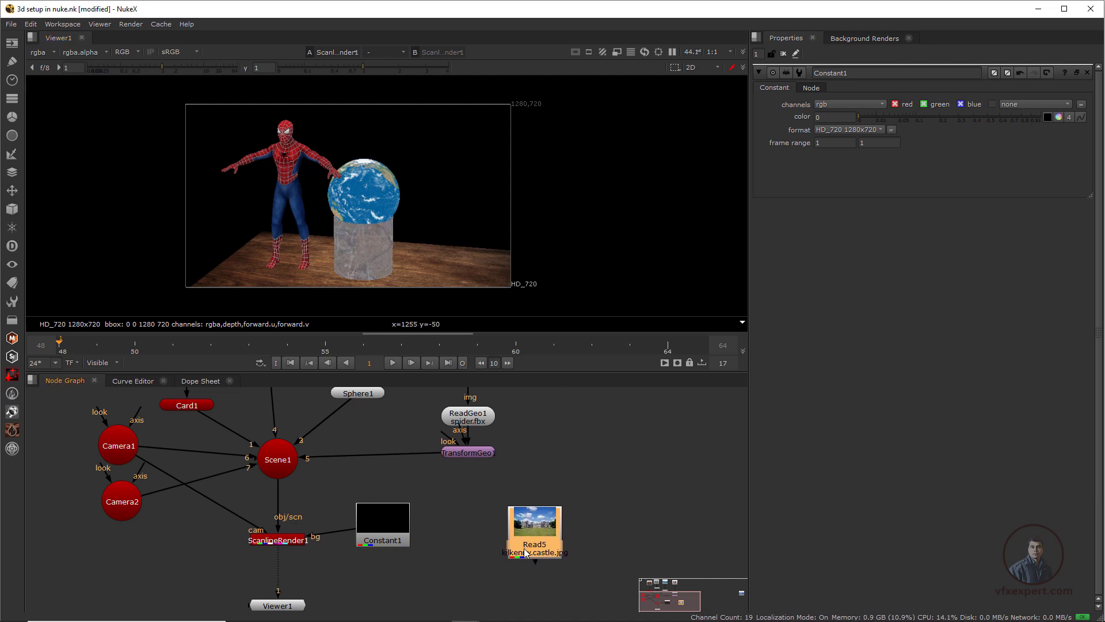
Set Constant1's format to 1280x890 to match the castle image and bring Read5 slightly closer
{"action": "middle_click_drag", "start_coordinate": [353, 560], "coordinate": [370, 541]}
{"action": "left_click", "coordinate": [405, 509]}
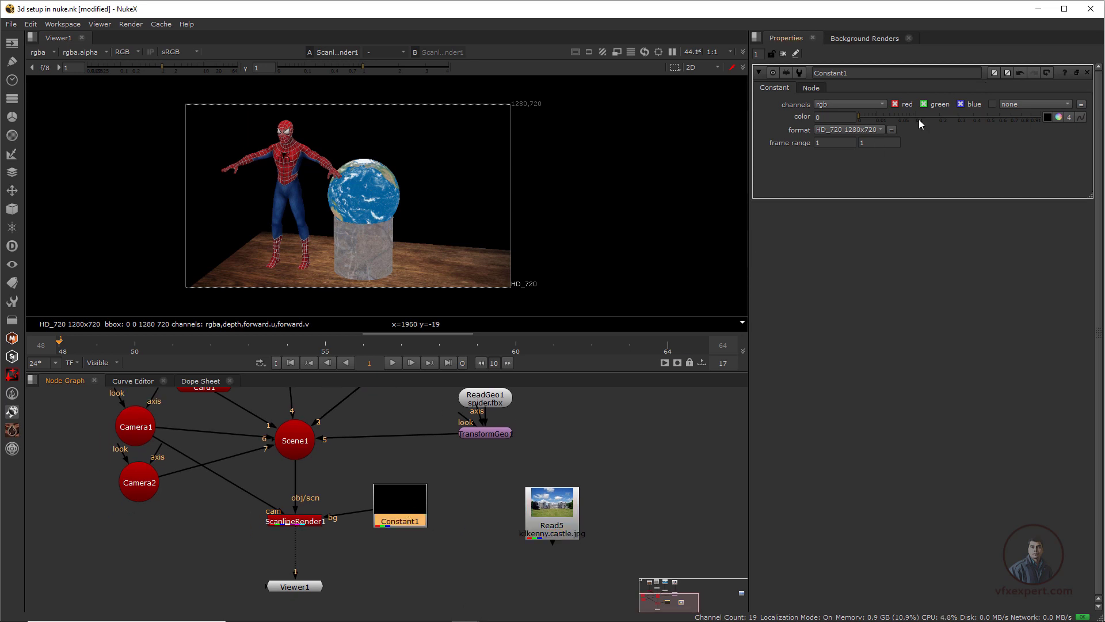
{"action": "left_click", "coordinate": [878, 130]}
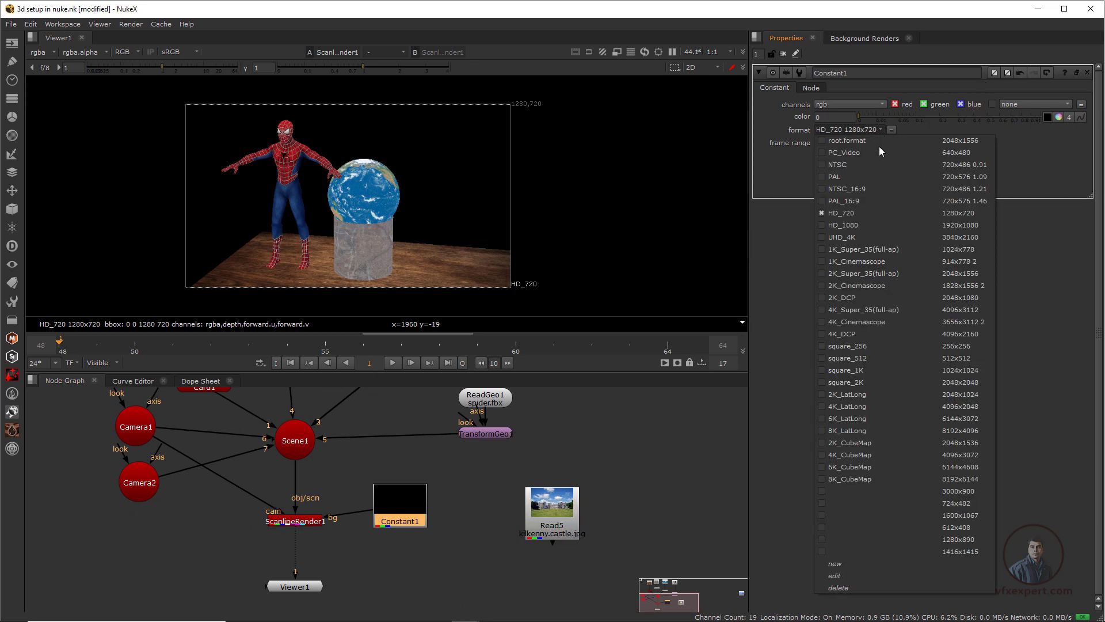
{"action": "left_click", "coordinate": [960, 540]}
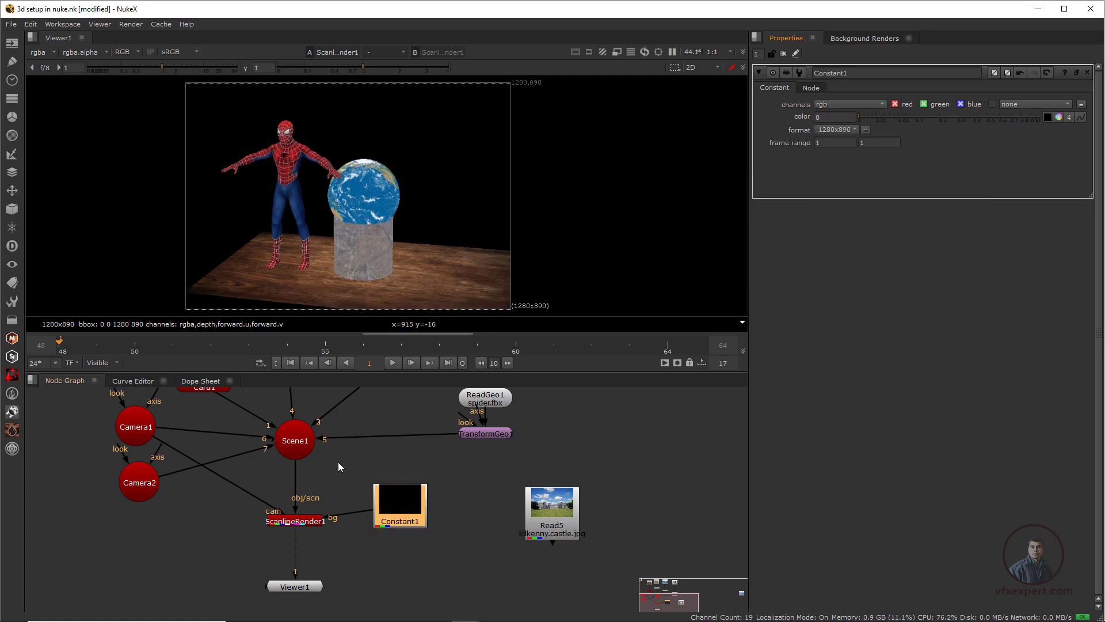
{"action": "left_click_drag", "start_coordinate": [180, 86], "coordinate": [515, 310]}
{"action": "left_click_drag", "start_coordinate": [558, 510], "coordinate": [522, 505]}
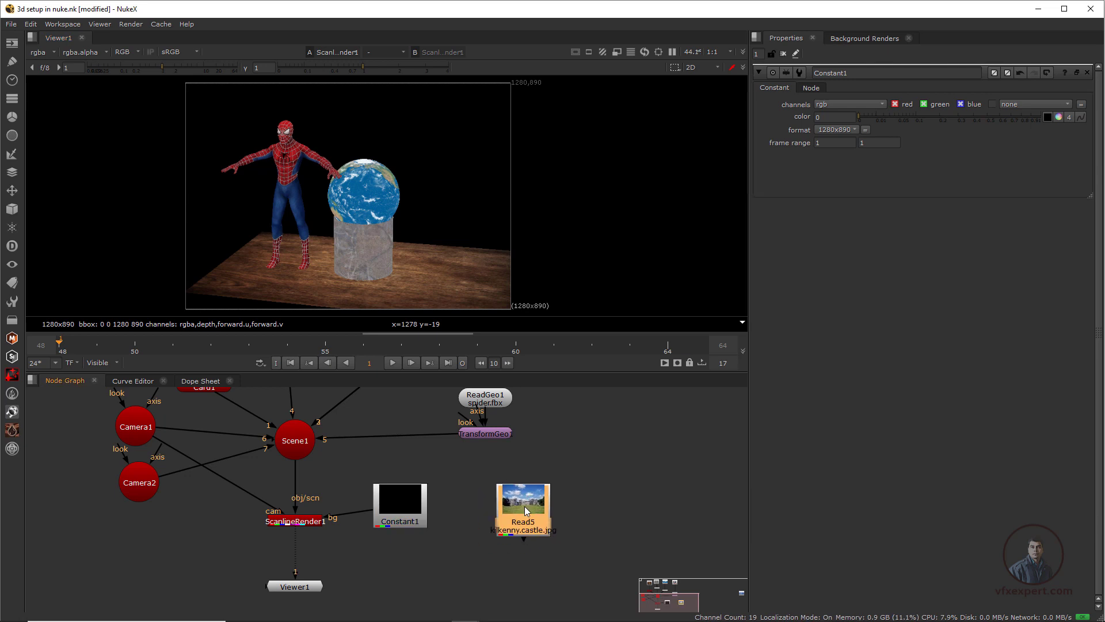
Move Viewer1 lower and add a Merge node below Constant1 with its B input connected to Read5
{"action": "scroll", "coordinate": [389, 522], "scroll_direction": "down", "scroll_amount": 1}
{"action": "middle_click_drag", "start_coordinate": [389, 555], "coordinate": [387, 515]}
{"action": "scroll", "coordinate": [387, 516], "scroll_direction": "up", "scroll_amount": 1}
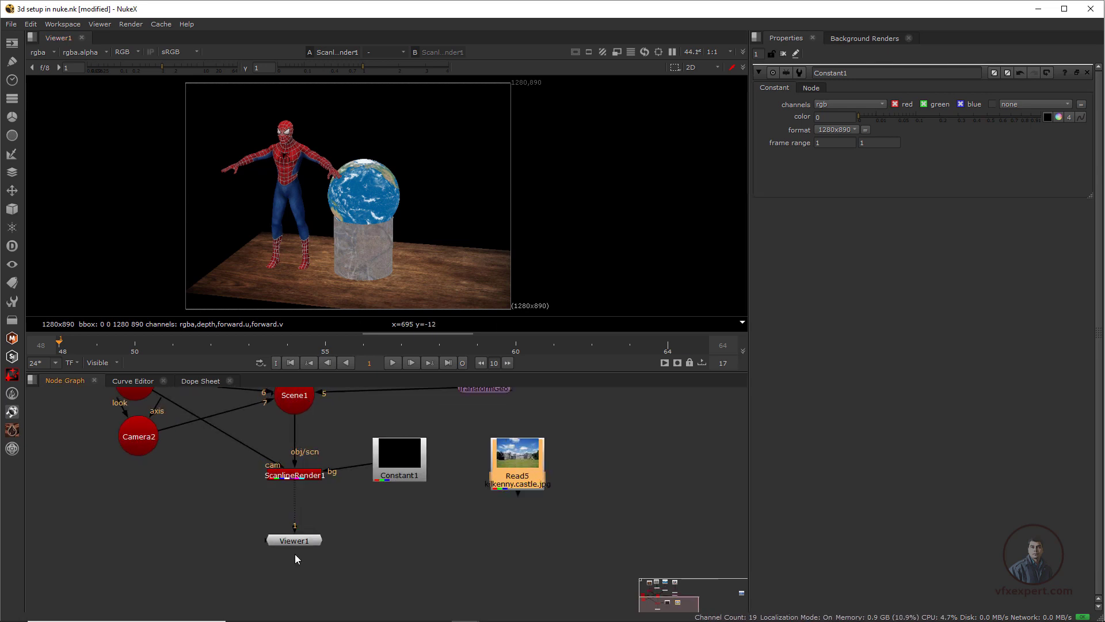
{"action": "left_click_drag", "start_coordinate": [295, 543], "coordinate": [302, 592]}
{"action": "left_click", "coordinate": [403, 564]}
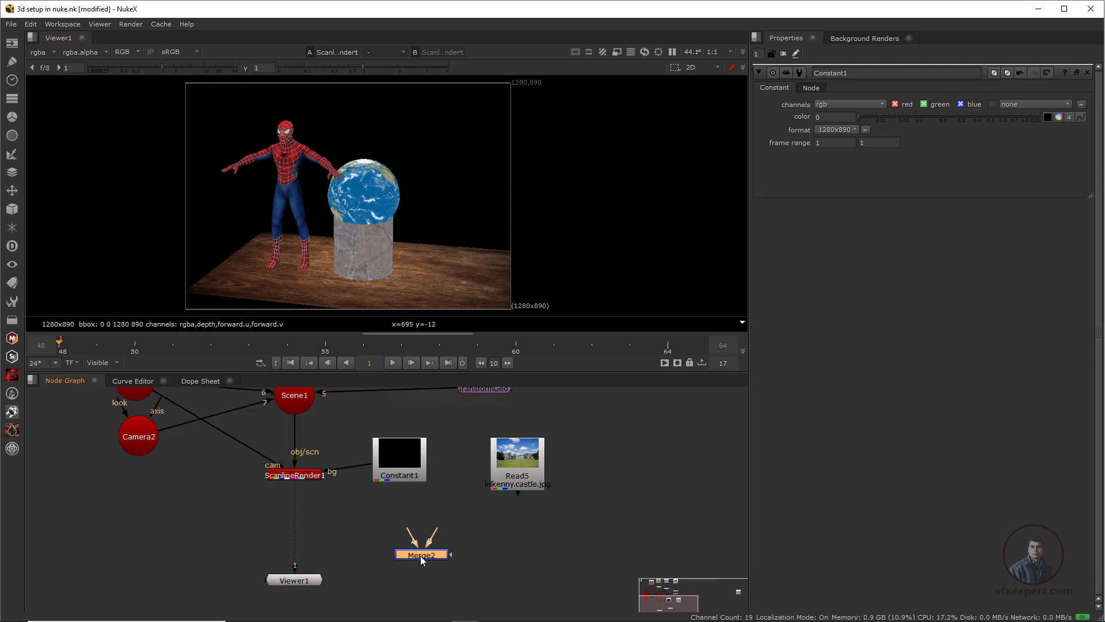
{"action": "left_click", "coordinate": [424, 559]}
{"action": "left_click_drag", "start_coordinate": [421, 547], "coordinate": [330, 499]}
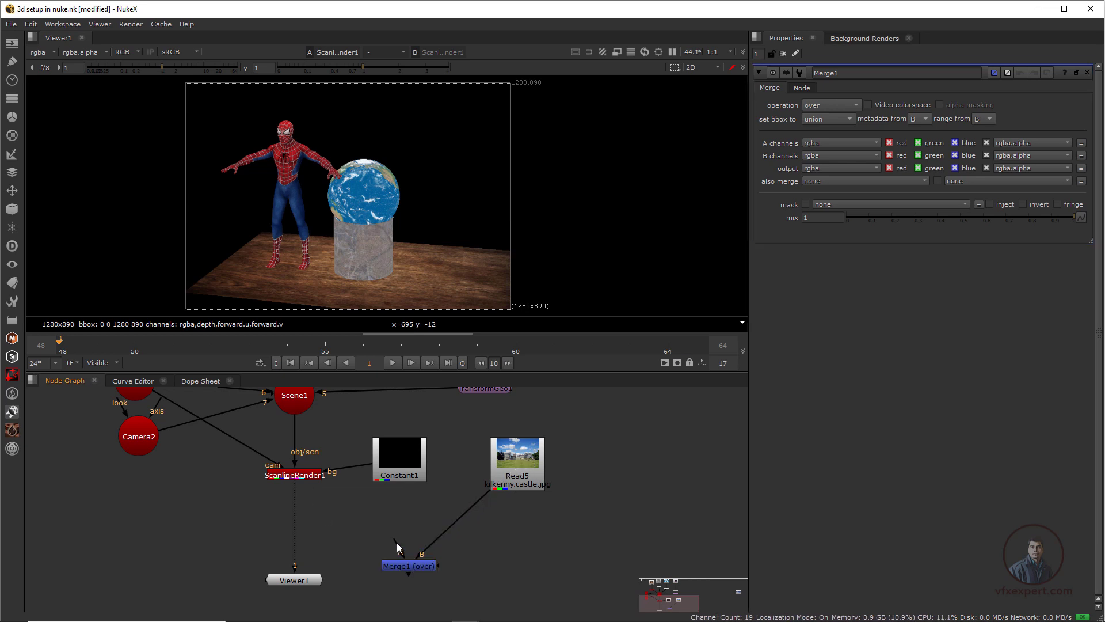
Connect Merge1's A input to ScanlineRender1 and view the composite, shifting Constant1 slightly upward
{"action": "left_click_drag", "start_coordinate": [398, 550], "coordinate": [303, 475]}
{"action": "left_click_drag", "start_coordinate": [409, 568], "coordinate": [421, 568]}
{"action": "key", "text": "1"}
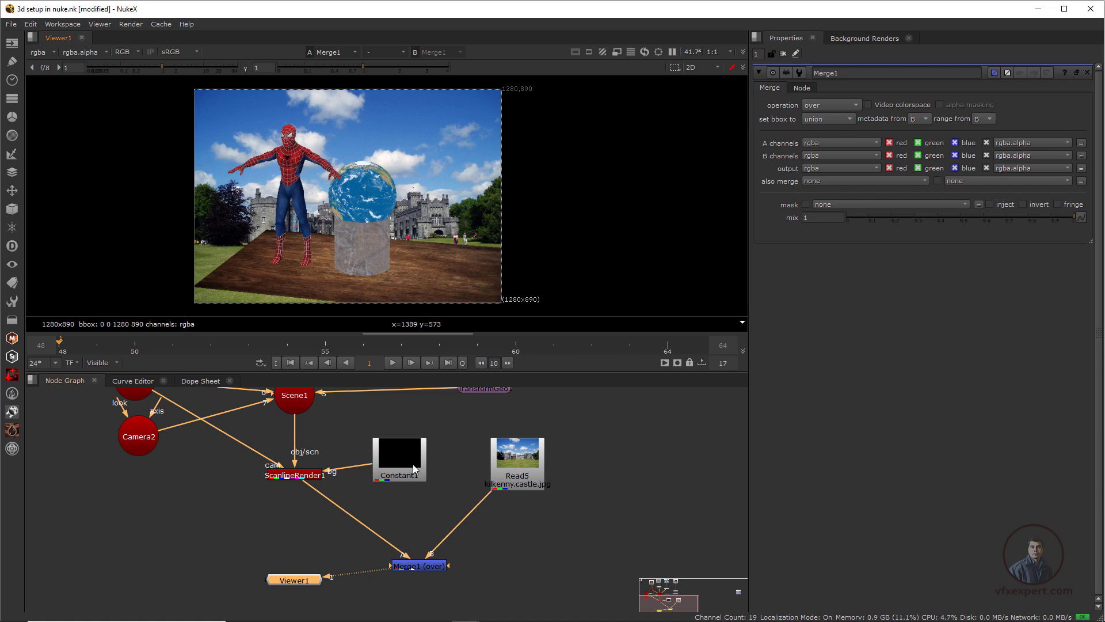
{"action": "left_click_drag", "start_coordinate": [382, 469], "coordinate": [395, 450]}
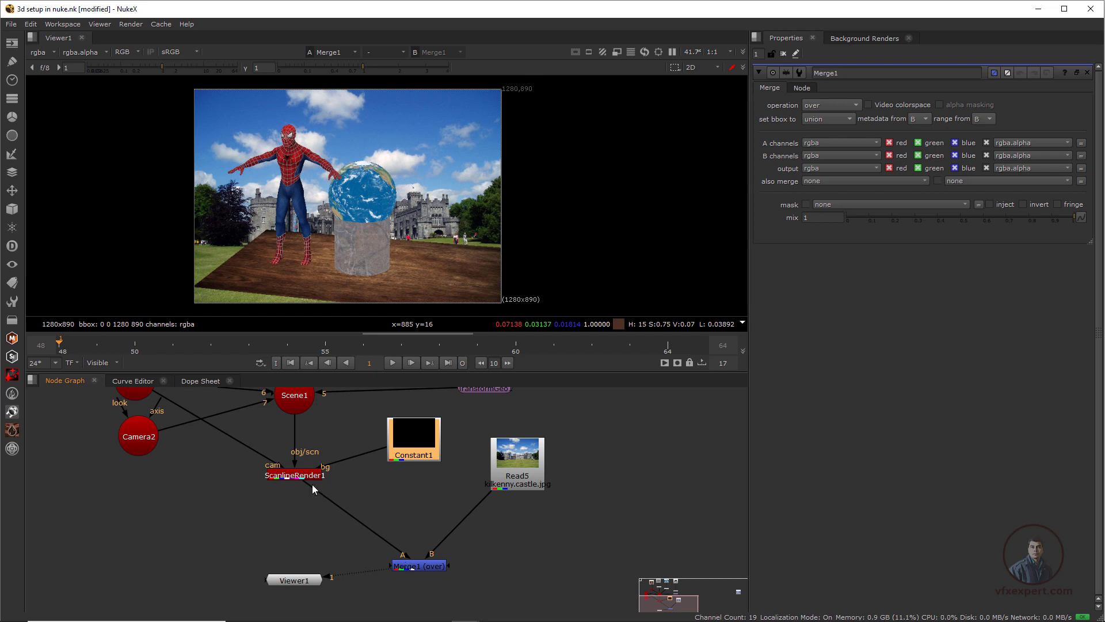
Detach ScanlineRender1 from Merge1's A input and view it directly through Viewer1 placed just below it
{"action": "mouse_move", "coordinate": [312, 485]}
{"action": "left_mouse_down"}
{"action": "mouse_move", "coordinate": [381, 524]}
{"action": "mouse_move", "coordinate": [399, 573]}
{"action": "mouse_move", "coordinate": [316, 476]}
{"action": "left_mouse_up"}
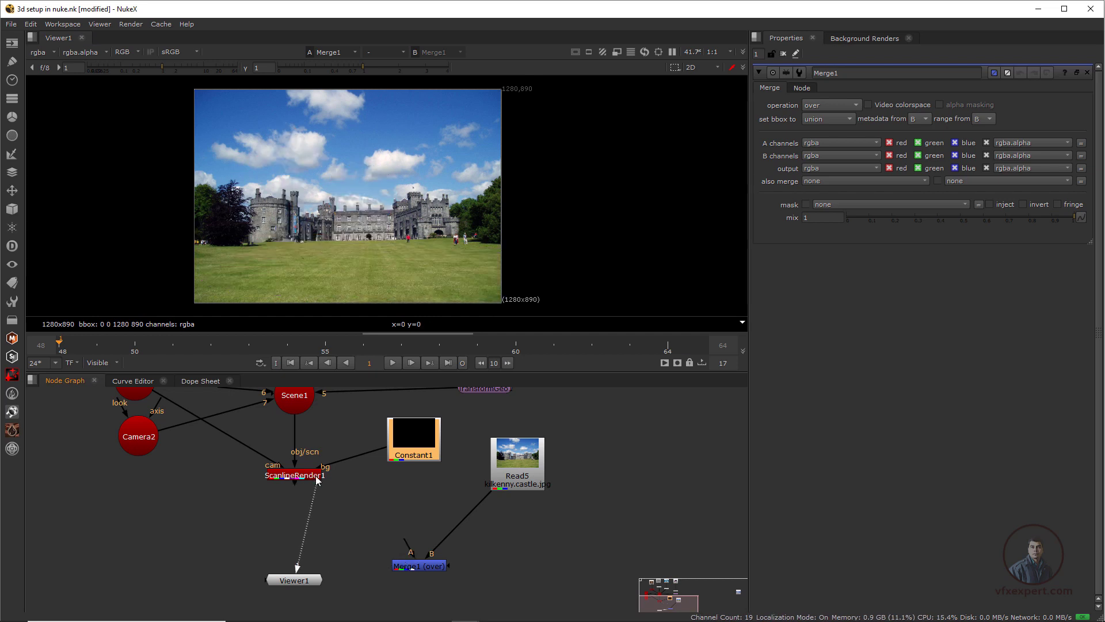
{"action": "left_click_drag", "start_coordinate": [296, 582], "coordinate": [306, 519]}
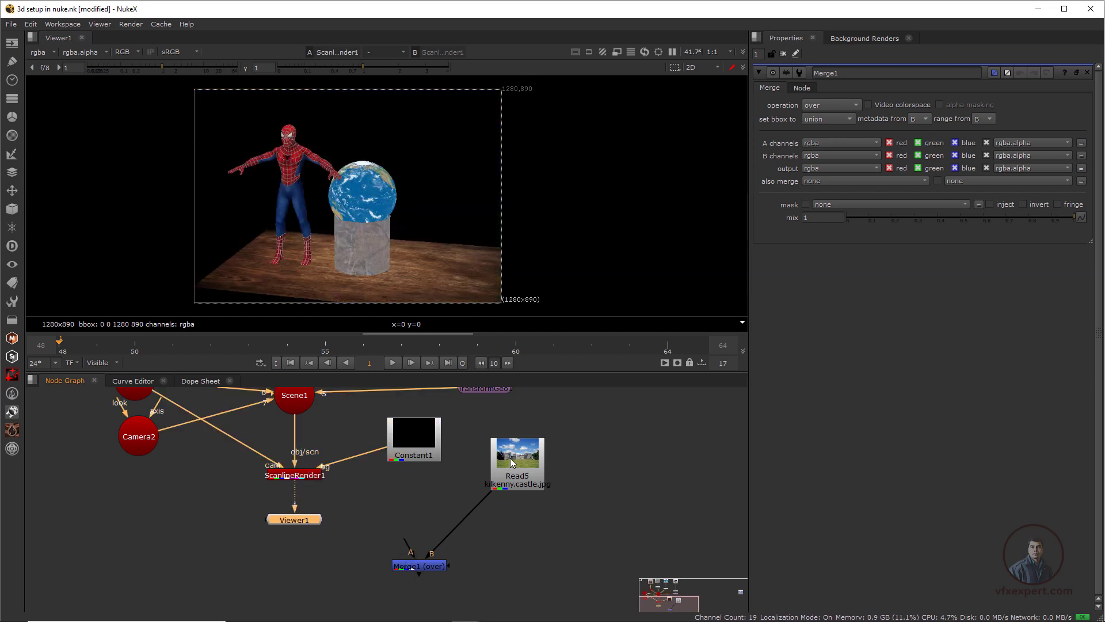
Move Read5 and Merge1 away from ScanlineRender1 and inspect the node setup and the render
{"action": "left_click_drag", "start_coordinate": [512, 460], "coordinate": [599, 469]}
{"action": "left_click_drag", "start_coordinate": [419, 567], "coordinate": [541, 545]}
{"action": "scroll", "coordinate": [320, 490], "scroll_direction": "down", "scroll_amount": 3}
{"action": "middle_click_drag", "start_coordinate": [352, 470], "coordinate": [402, 516]}
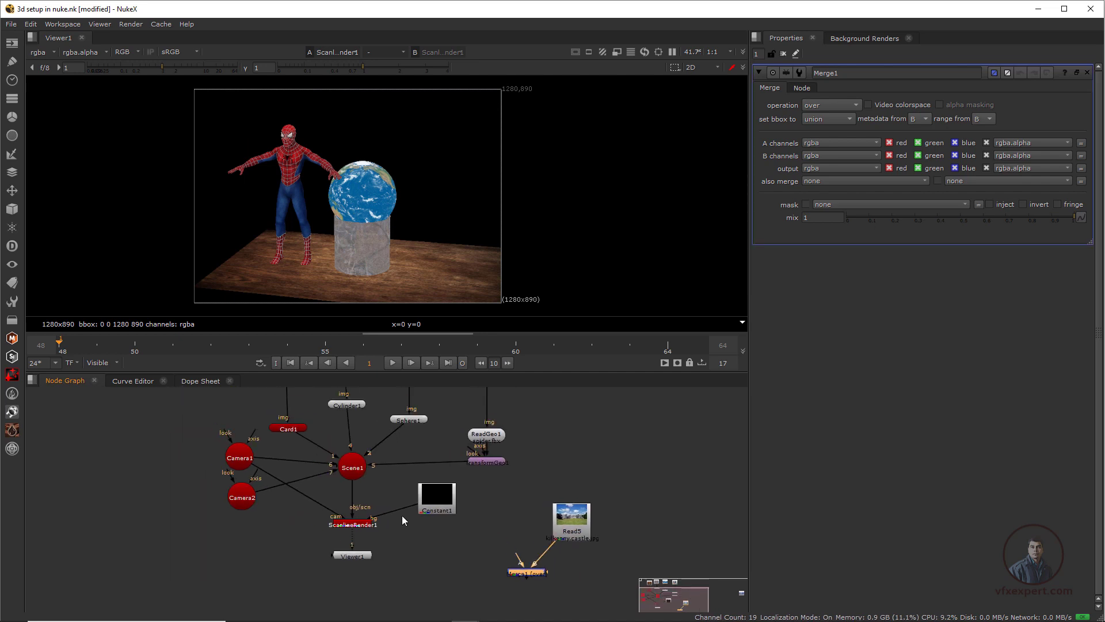
{"action": "scroll", "coordinate": [475, 450], "scroll_direction": "up", "scroll_amount": 2}
{"action": "scroll", "coordinate": [366, 575], "scroll_direction": "up", "scroll_amount": 3}
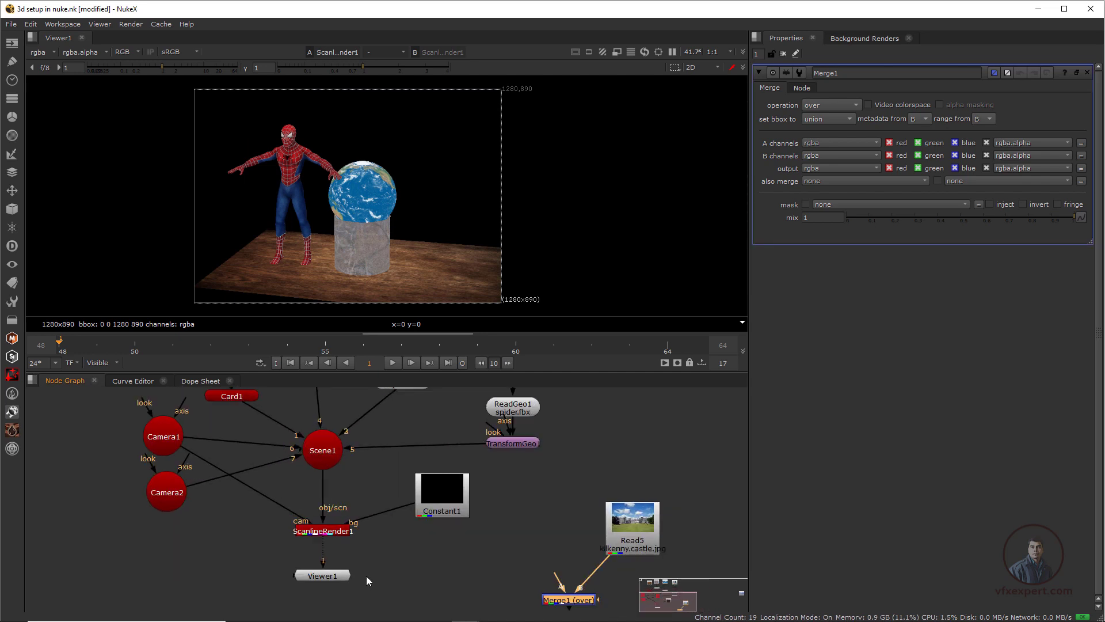
{"action": "middle_click_drag", "start_coordinate": [433, 557], "coordinate": [459, 565]}
{"action": "scroll", "coordinate": [430, 550], "scroll_direction": "down", "scroll_amount": 1}
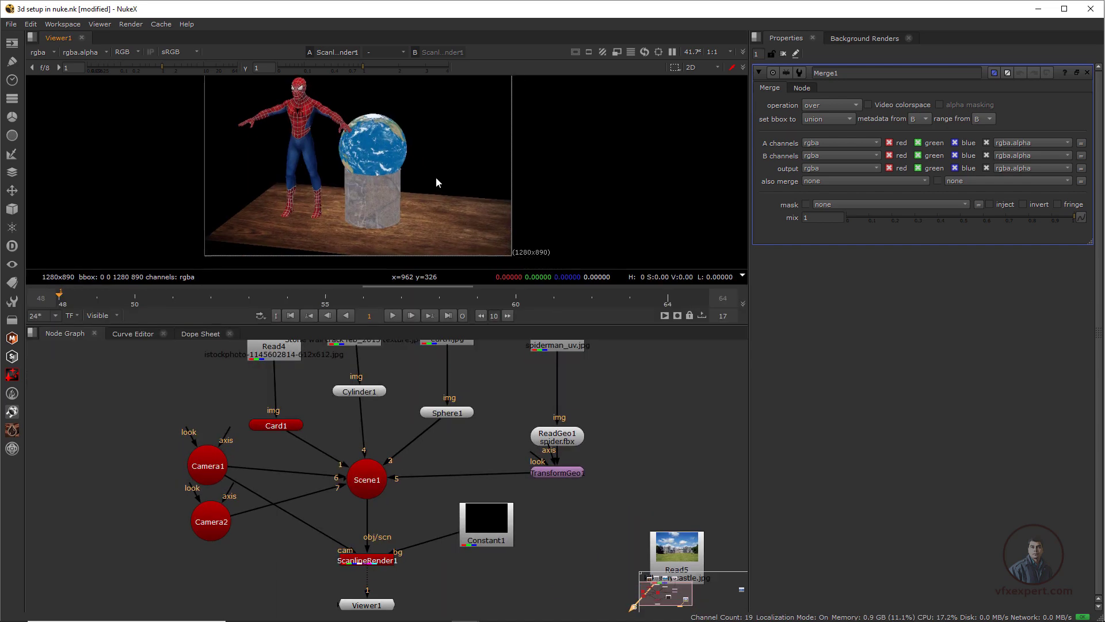
{"action": "scroll", "coordinate": [385, 154], "scroll_direction": "up", "scroll_amount": 1}
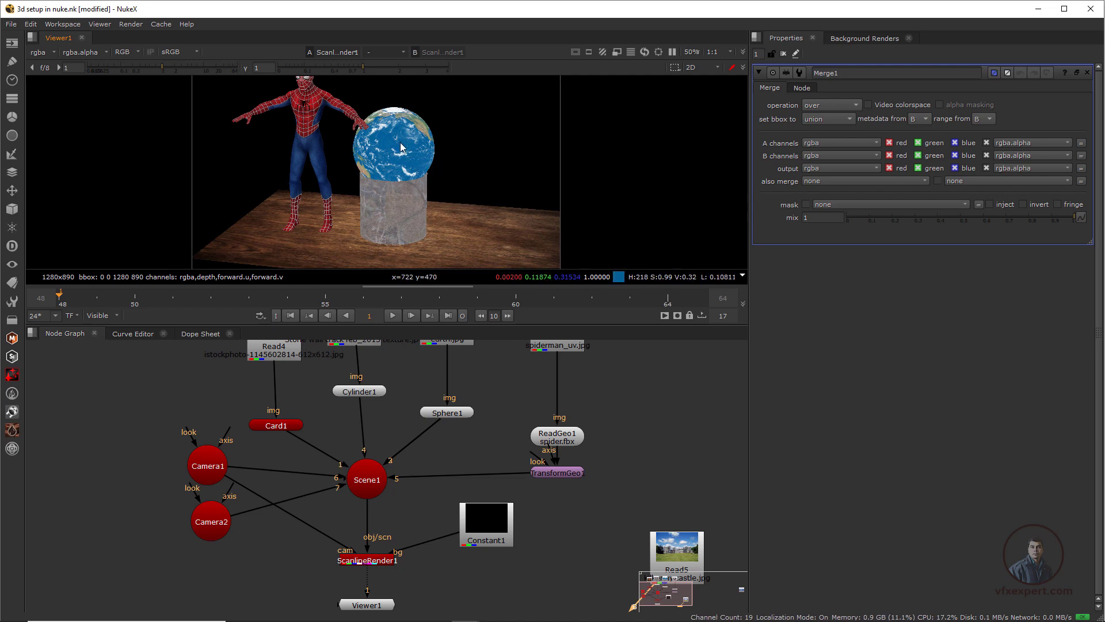
Set the timeline range to Global and go to the first frame
{"action": "middle_click_drag", "start_coordinate": [382, 178], "coordinate": [387, 183]}
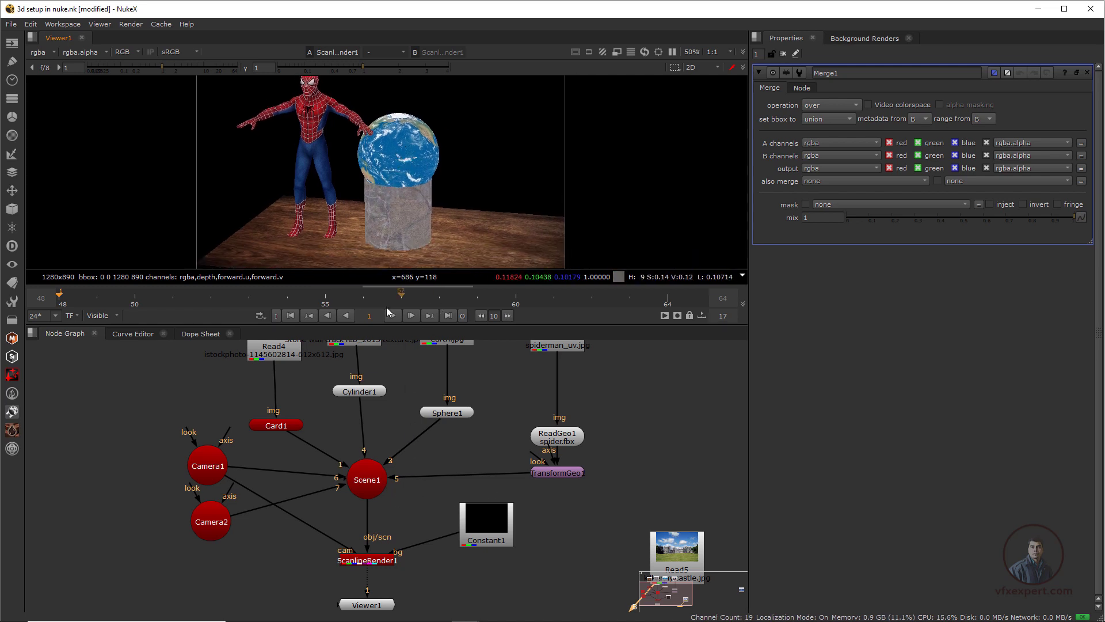
{"action": "left_click", "coordinate": [292, 315]}
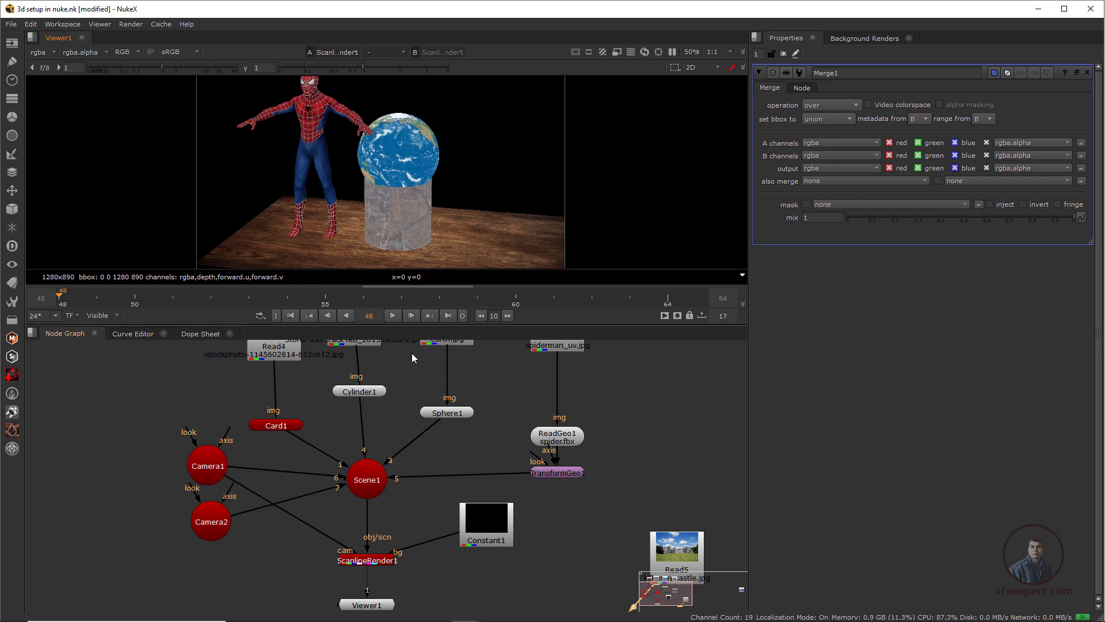
{"action": "left_click", "coordinate": [108, 316]}
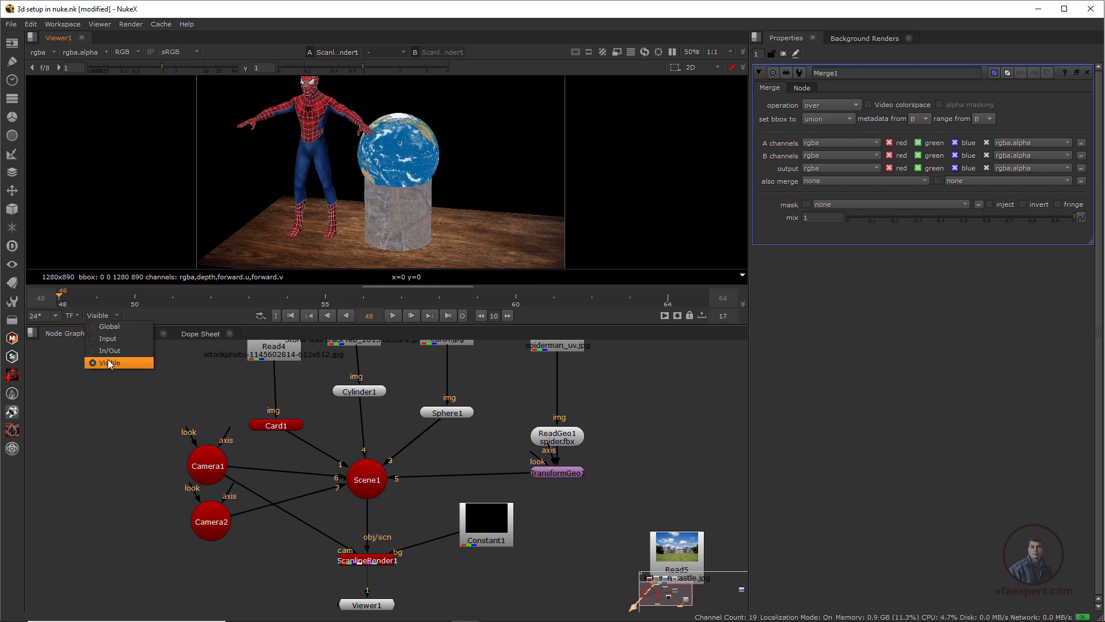
{"action": "left_click", "coordinate": [109, 326]}
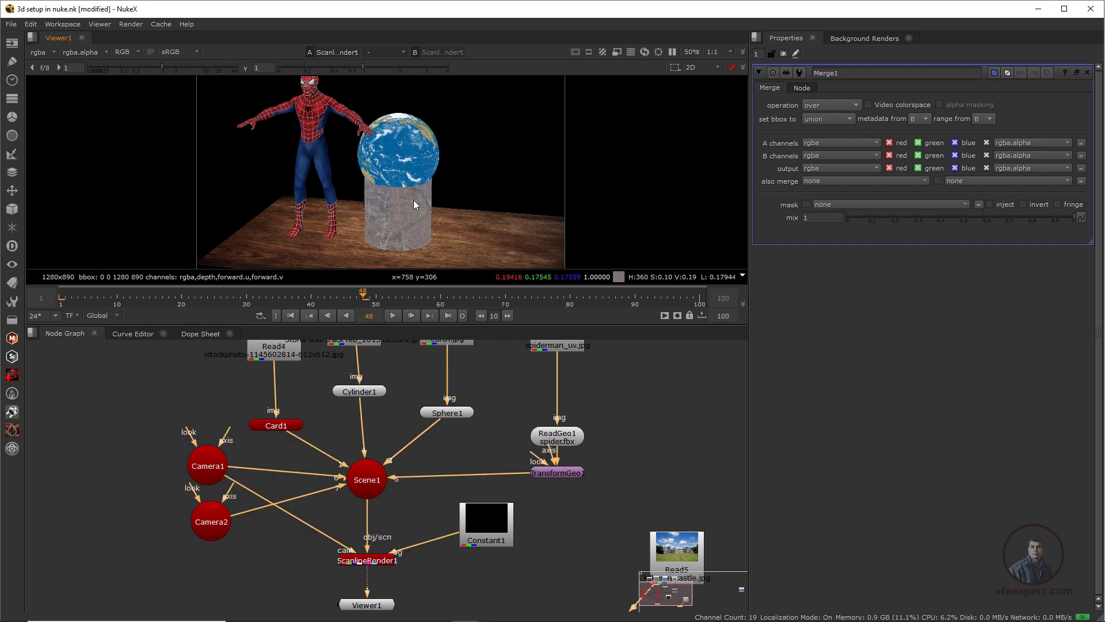
{"action": "left_click", "coordinate": [291, 315]}
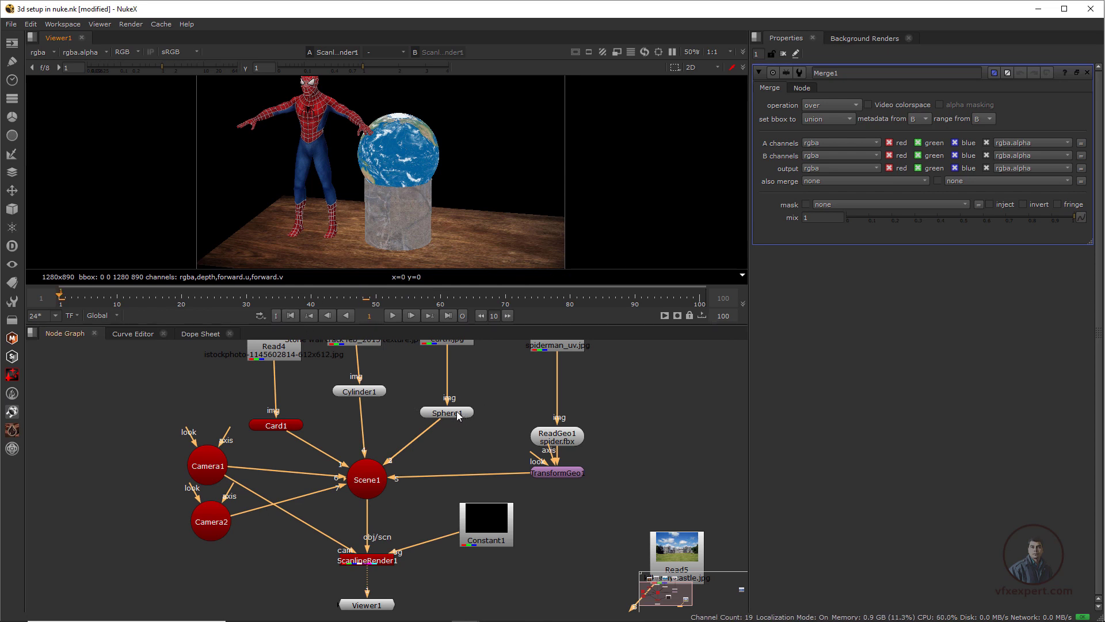
Set a keyframe on Sphere1's rotate values at frame 1
{"action": "double_click", "coordinate": [459, 413]}
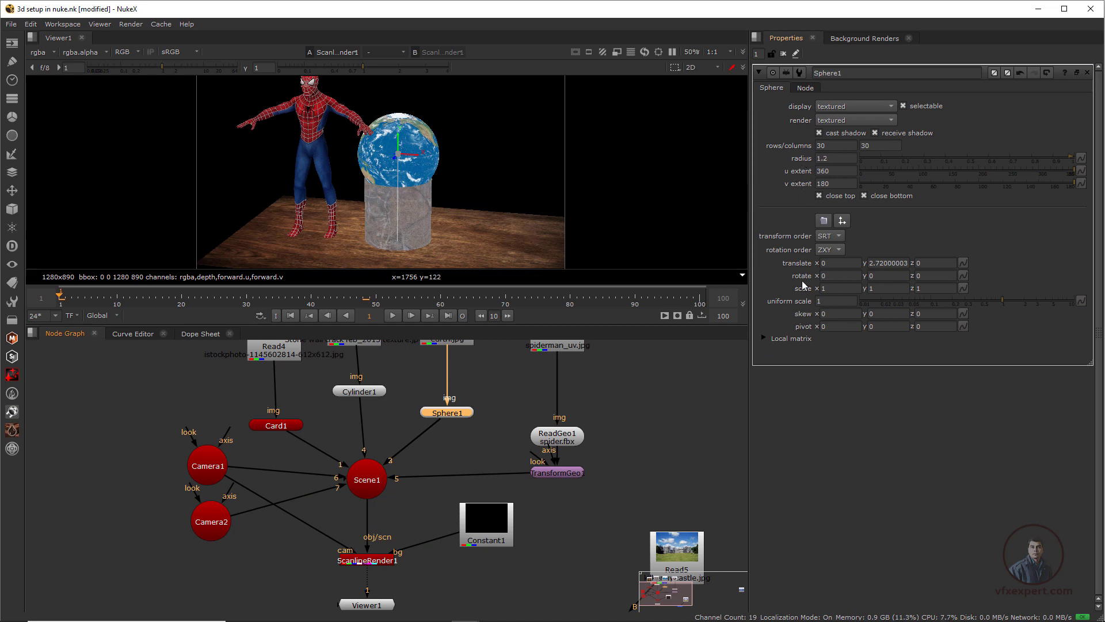
{"action": "right_click", "coordinate": [964, 275]}
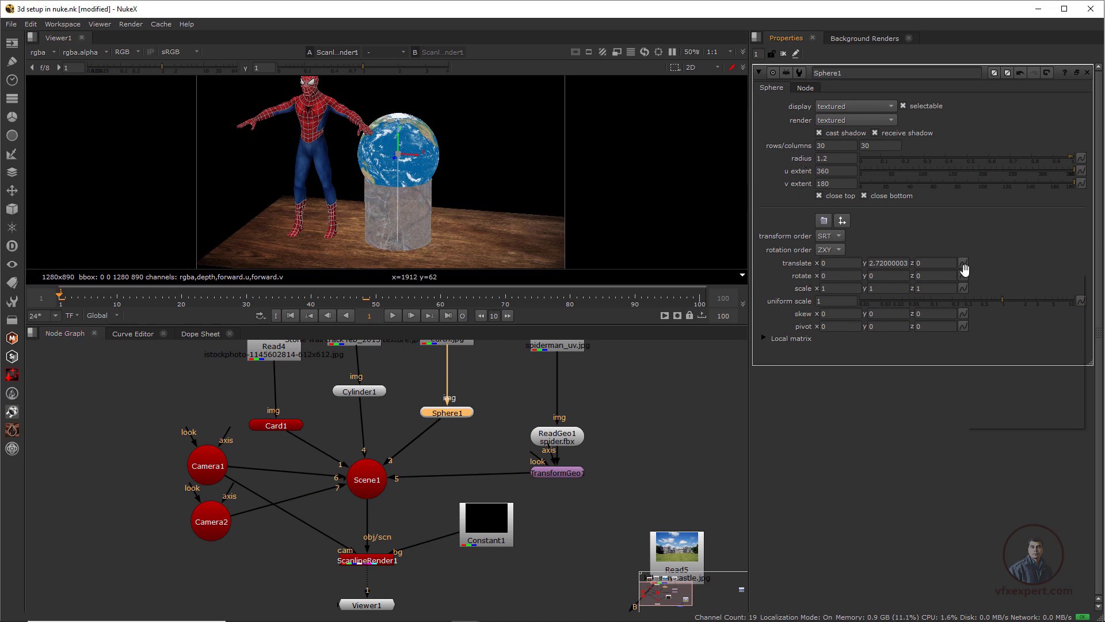
{"action": "left_click", "coordinate": [991, 277]}
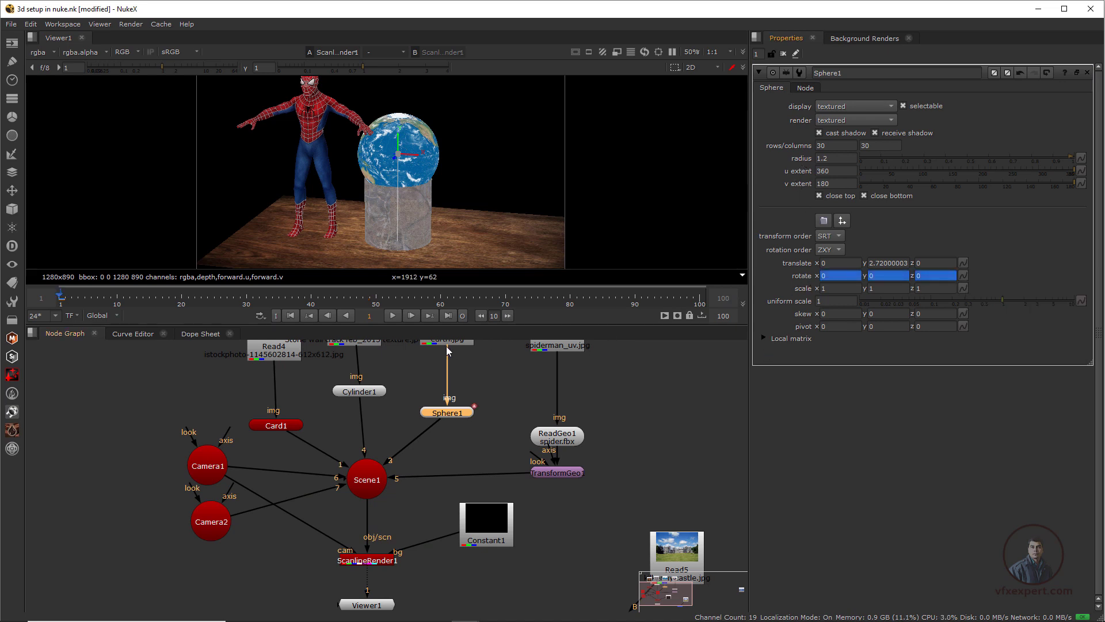
Go to frame 100 and set Sphere1's Y rotation to 360
{"action": "left_click", "coordinate": [447, 315]}
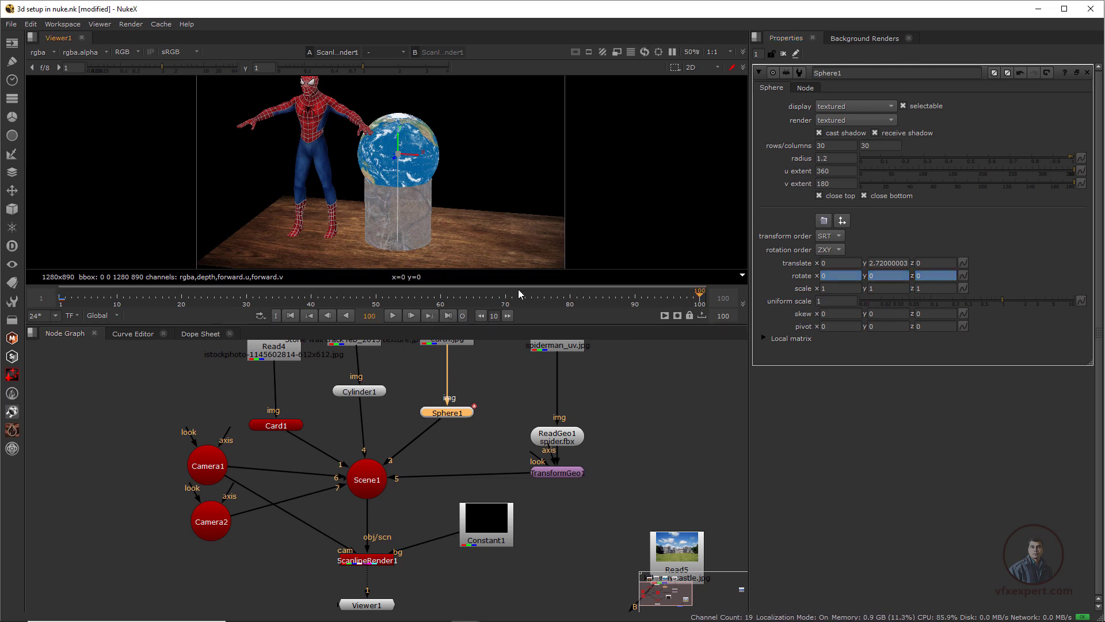
{"action": "left_click", "coordinate": [872, 276]}
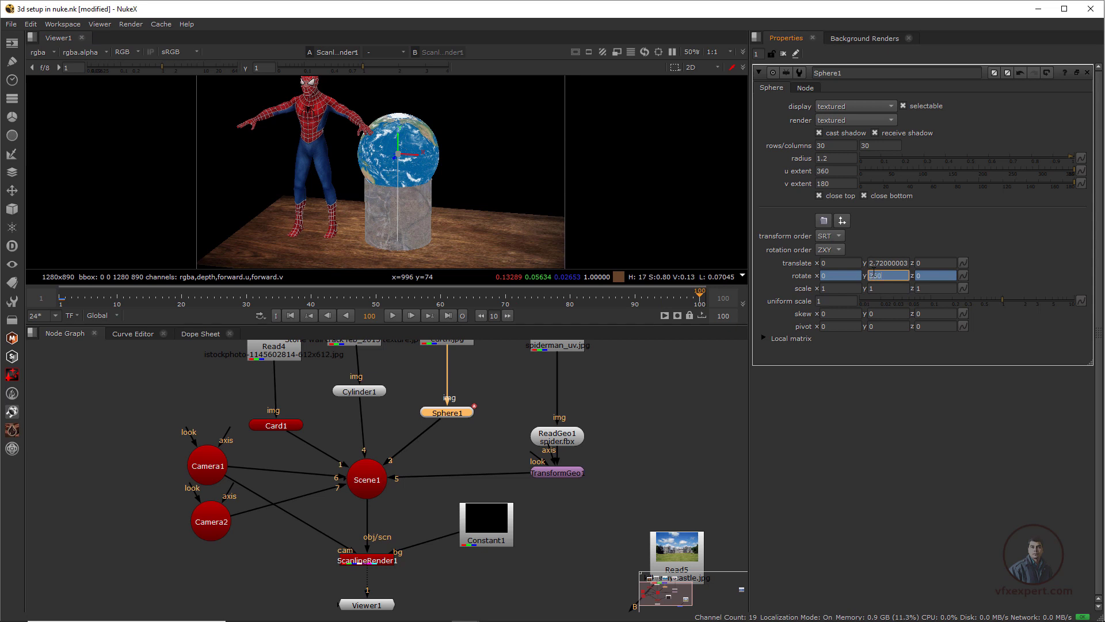
{"action": "key", "text": "Return"}
{"action": "left_click", "coordinate": [493, 394]}
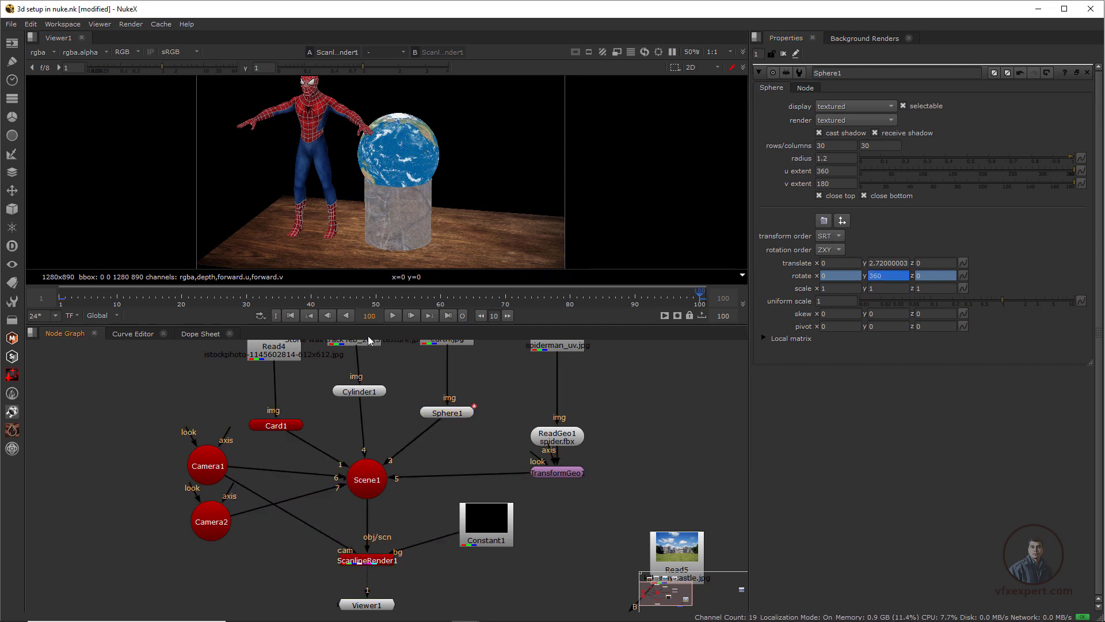
Play the sphere's rotation from the first frame, stop it, and return to the start
{"action": "left_click", "coordinate": [291, 316]}
{"action": "left_click", "coordinate": [394, 315]}
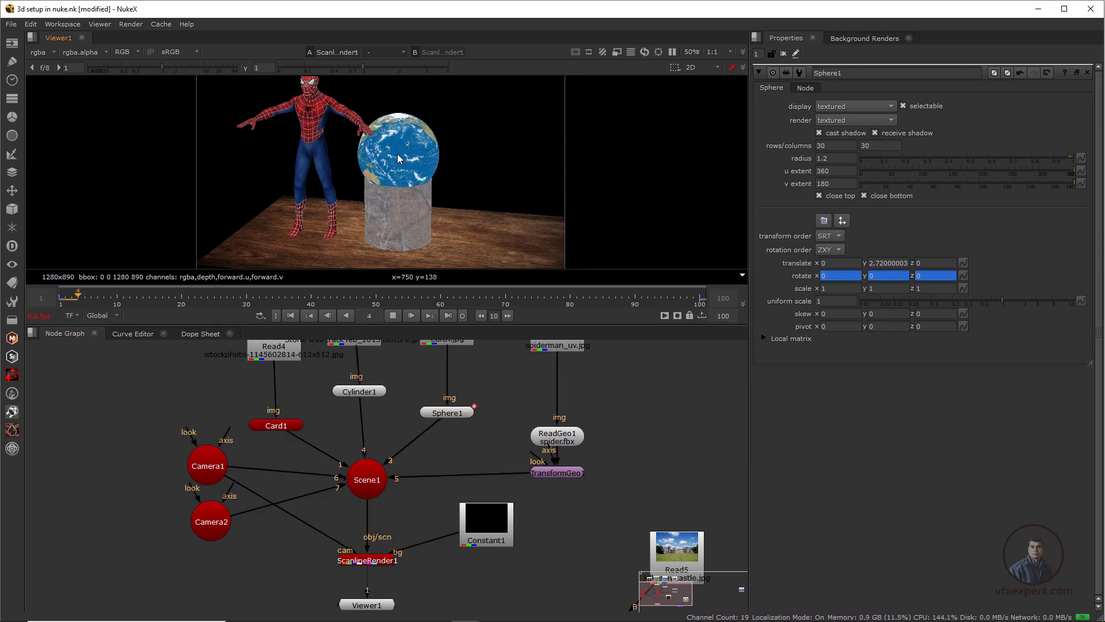
{"action": "left_click", "coordinate": [392, 317]}
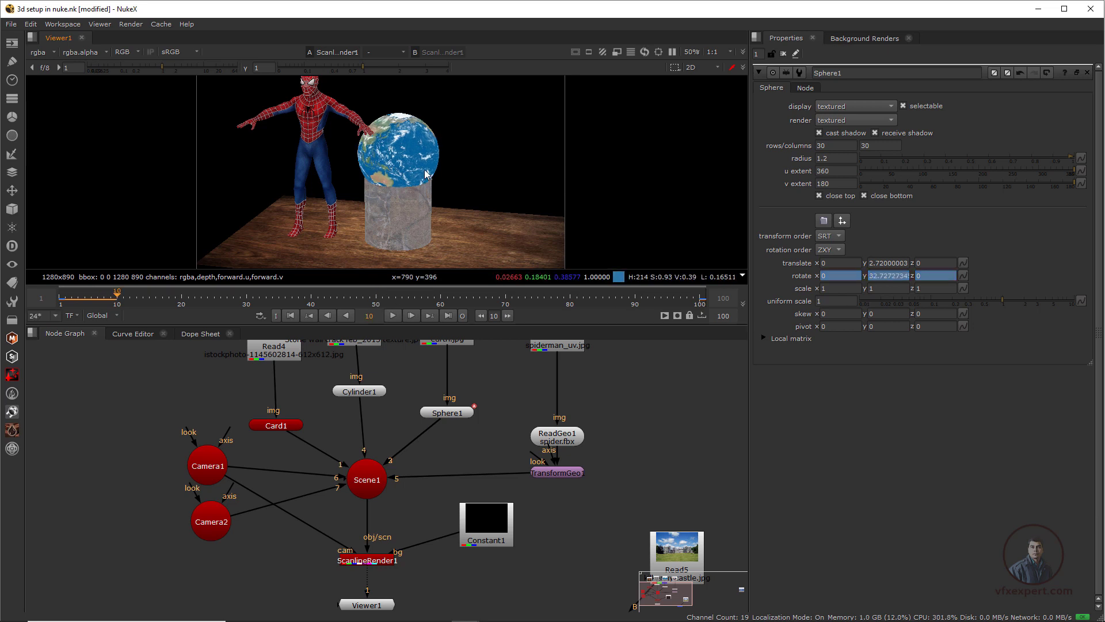
{"action": "key", "text": "Home"}
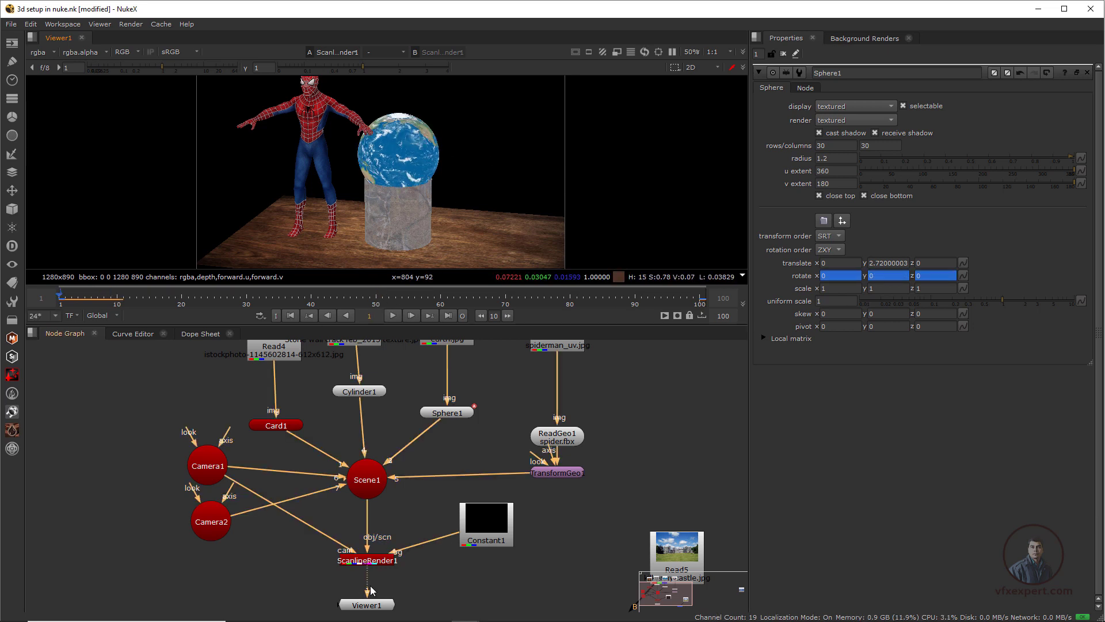
Shift Viewer1 slightly aside and compare the 2D render with the 3D scene view by switching between them
{"action": "left_click_drag", "start_coordinate": [370, 609], "coordinate": [338, 612]}
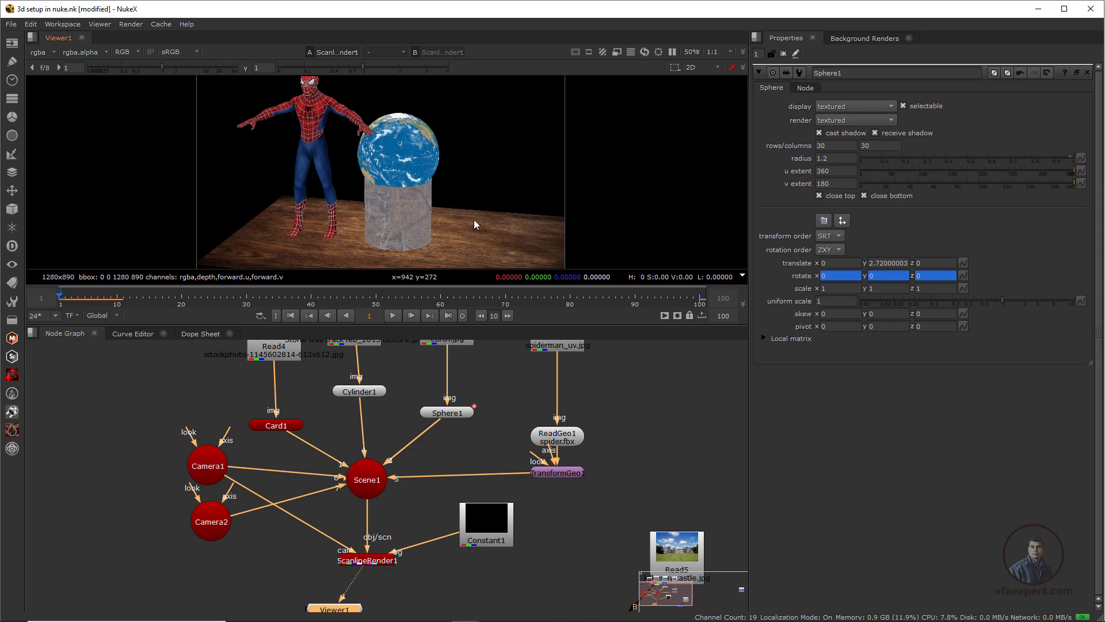
{"action": "key", "text": "Tab"}
{"action": "key", "text": "ctrl"}
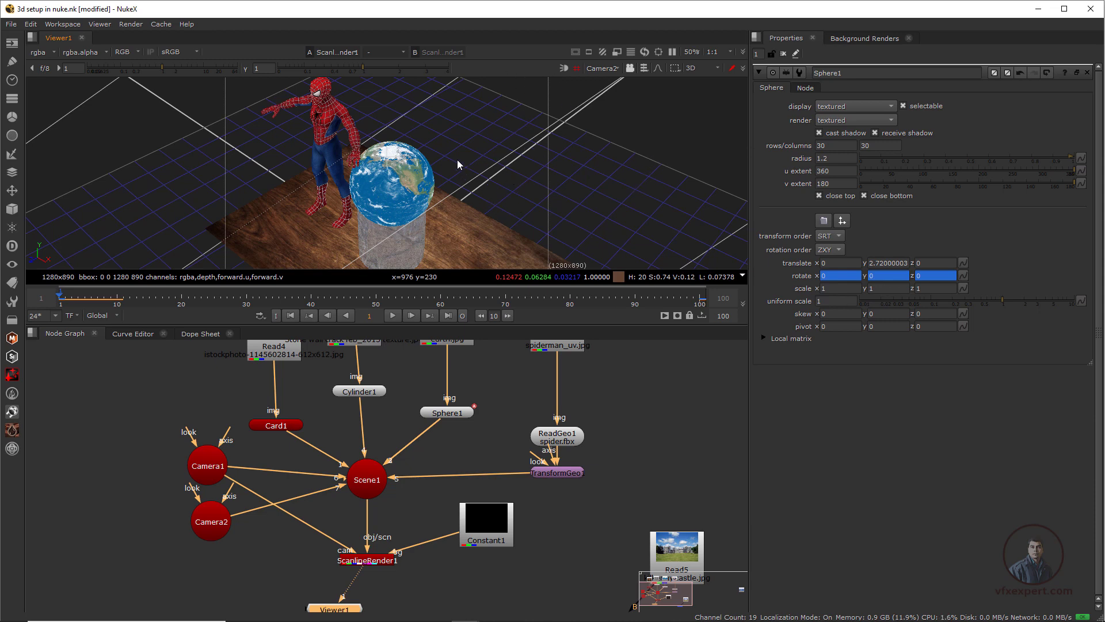
{"action": "key", "text": "Tab"}
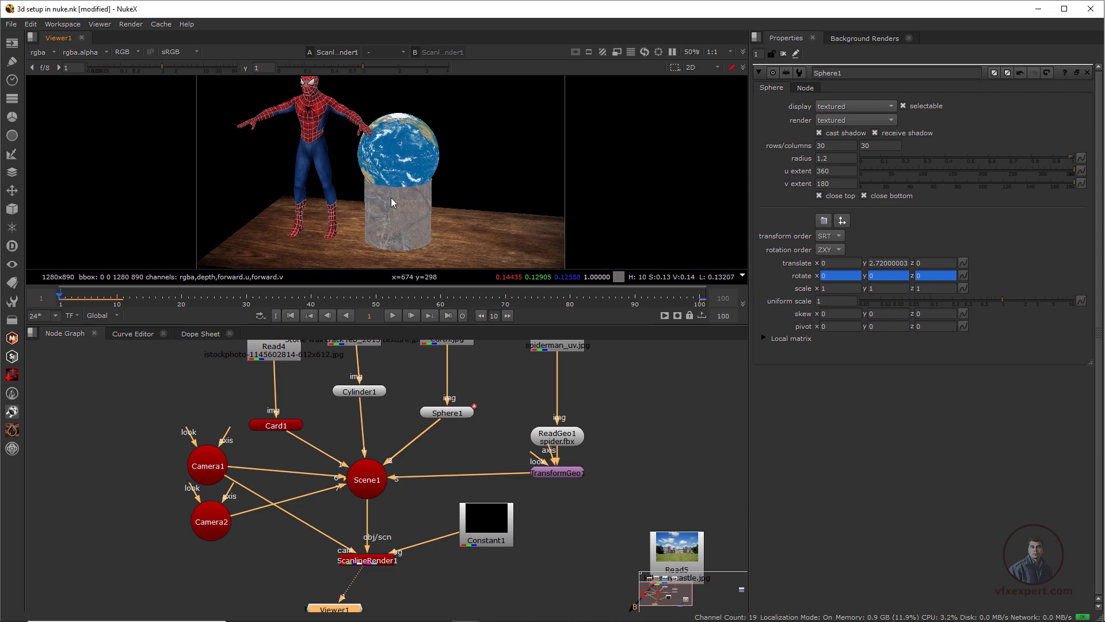
{"action": "key", "text": "Tab"}
{"action": "key", "text": "Tab"}
{"action": "key", "text": "Tab"}
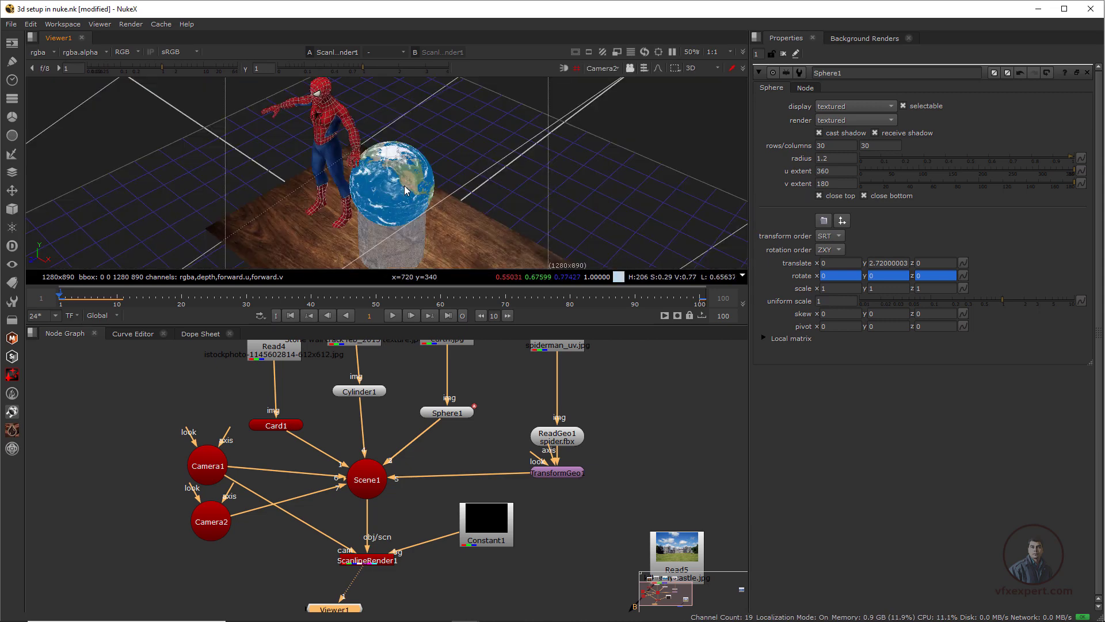
{"action": "key", "text": "Tab"}
{"action": "key", "text": "Tab"}
{"action": "scroll", "coordinate": [405, 186], "scroll_direction": "down", "scroll_amount": 4}
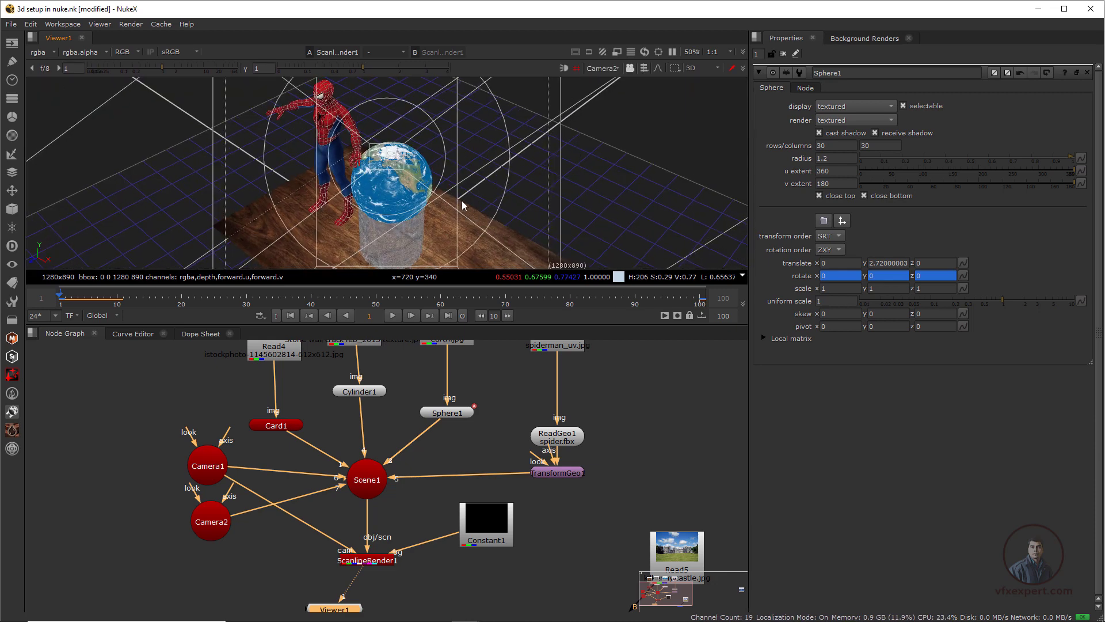
{"action": "left_click_drag", "start_coordinate": [463, 204], "coordinate": [547, 201], "text": "ctrl"}
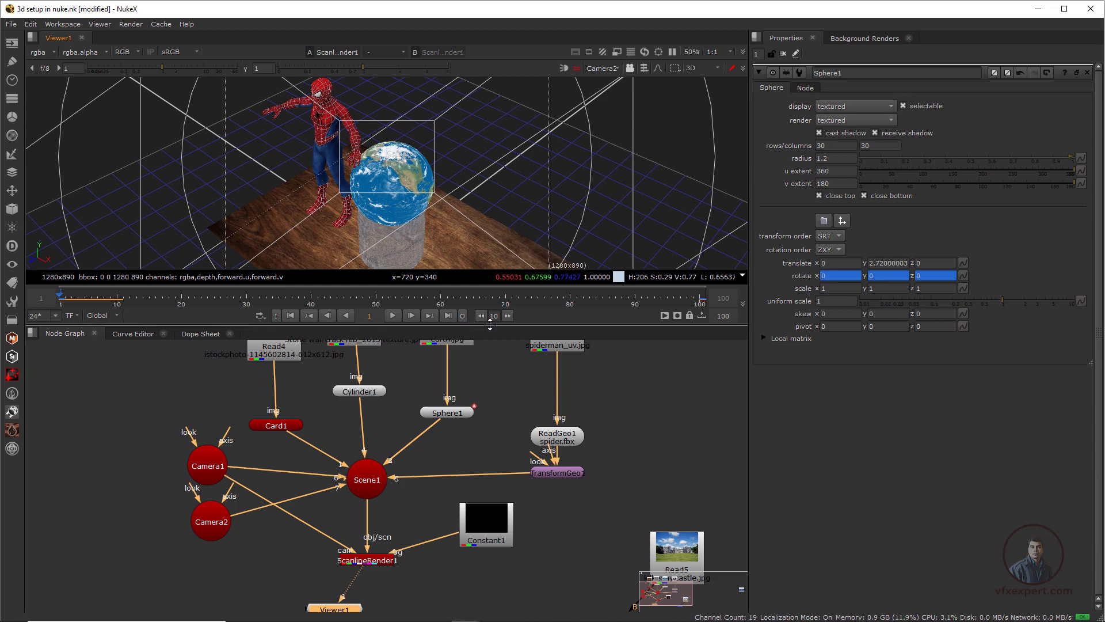
Enlarge the viewer pane to compare the 2D and 3D views, and shrink it to give the node graph more room
{"action": "left_click_drag", "start_coordinate": [486, 324], "coordinate": [485, 380]}
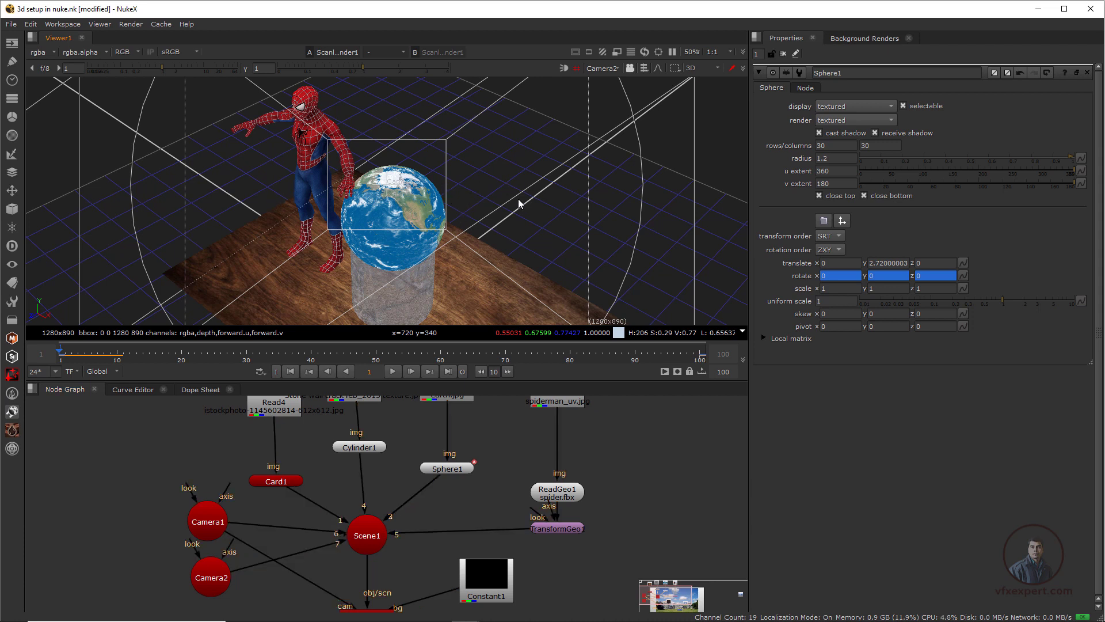
{"action": "key", "text": "Tab"}
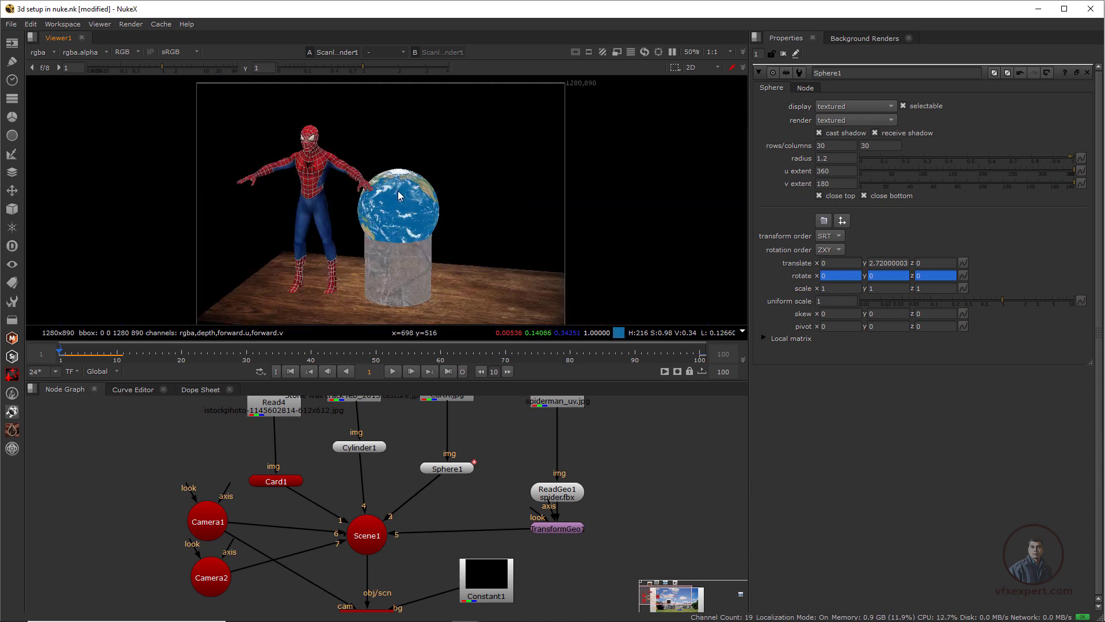
{"action": "key", "text": "Tab"}
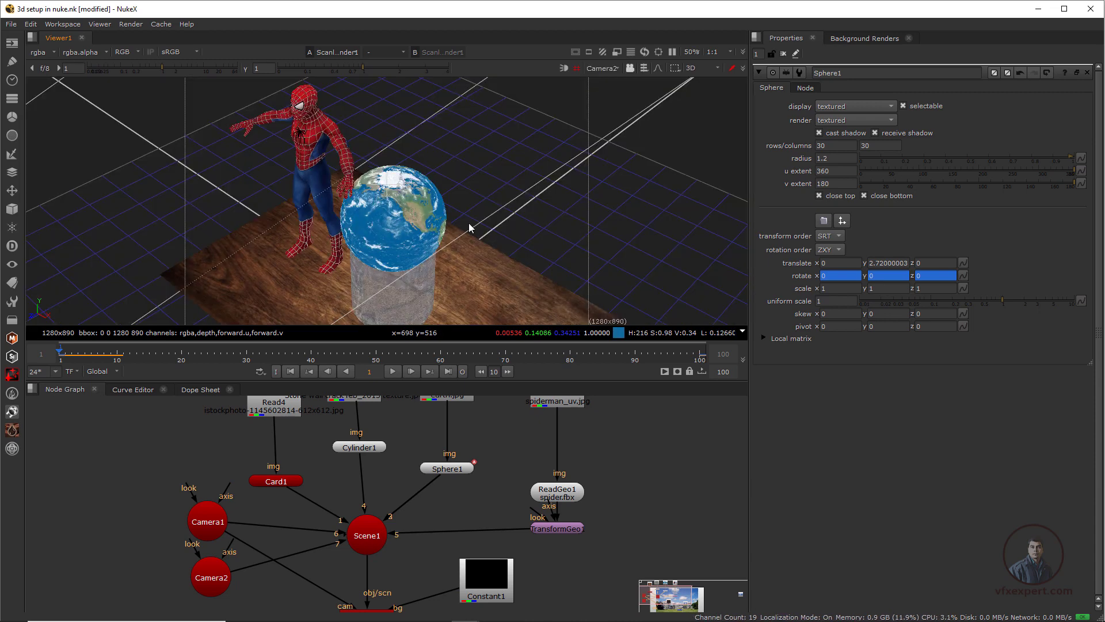
{"action": "scroll", "coordinate": [460, 214], "scroll_direction": "down", "scroll_amount": 1}
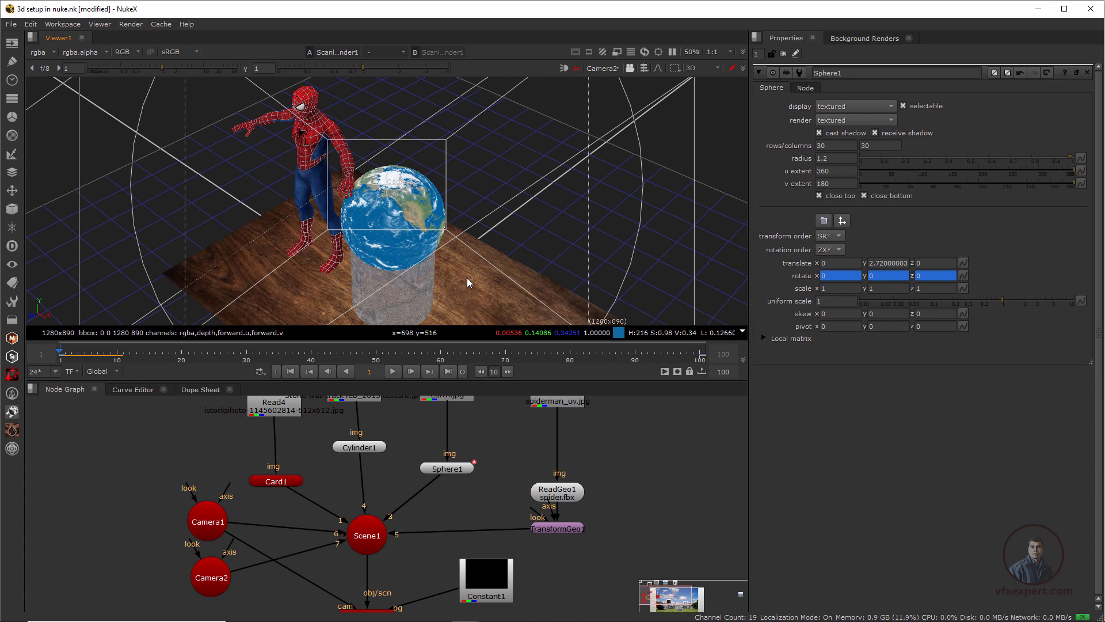
{"action": "left_click_drag", "start_coordinate": [455, 381], "coordinate": [491, 282]}
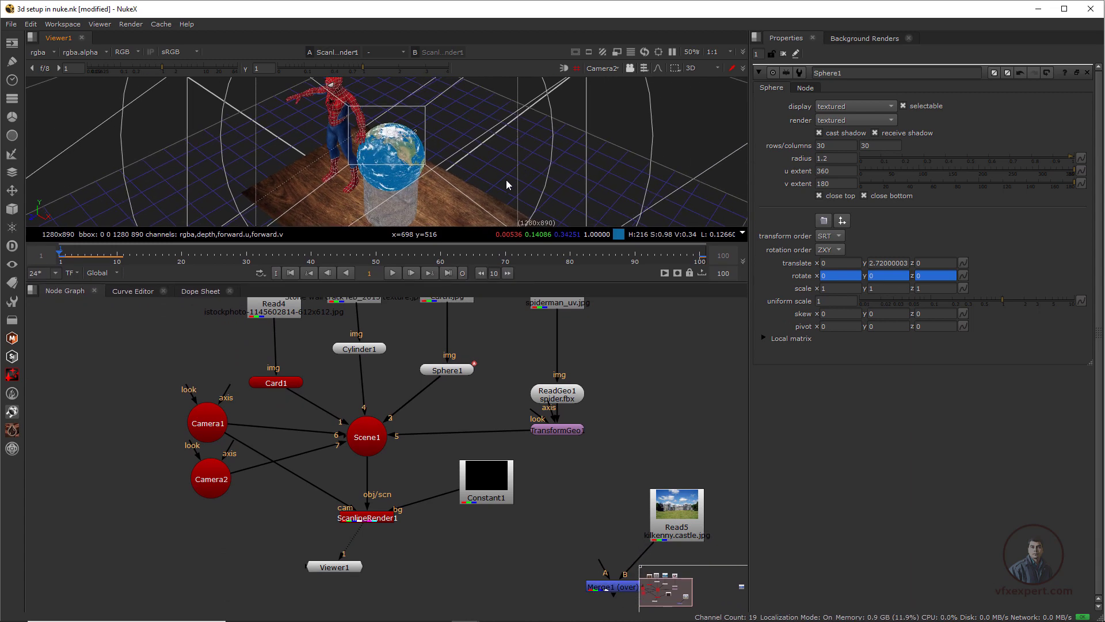
Place Viewer1 directly below ScanlineRender1 and add a second Viewer node beside it
{"action": "left_click_drag", "start_coordinate": [344, 563], "coordinate": [377, 589]}
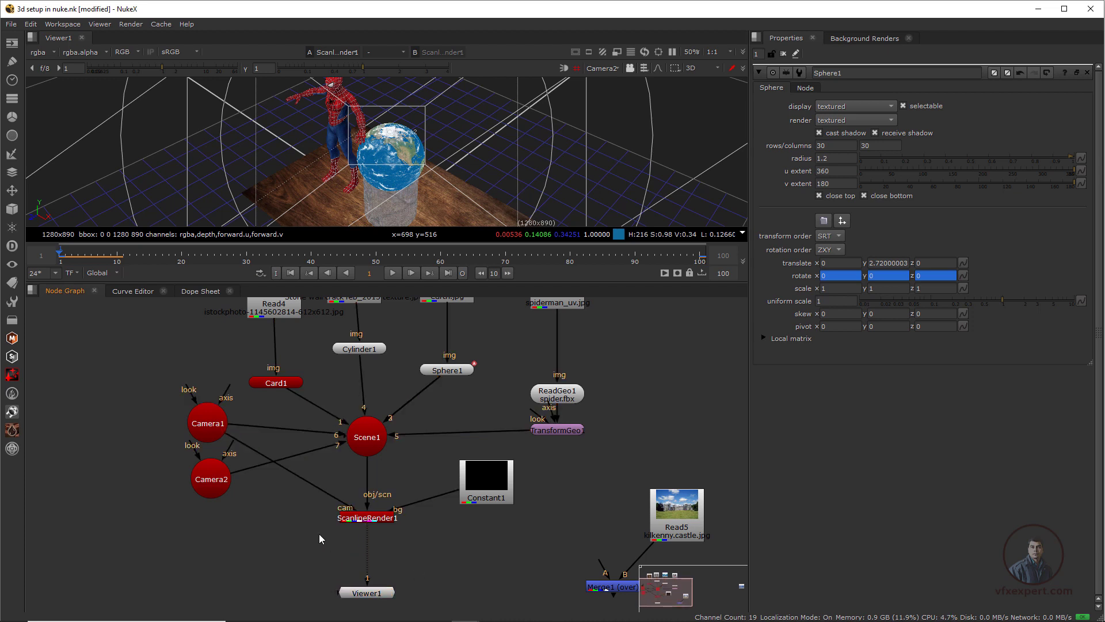
{"action": "key", "text": "Tab"}
{"action": "type", "text": "vi"}
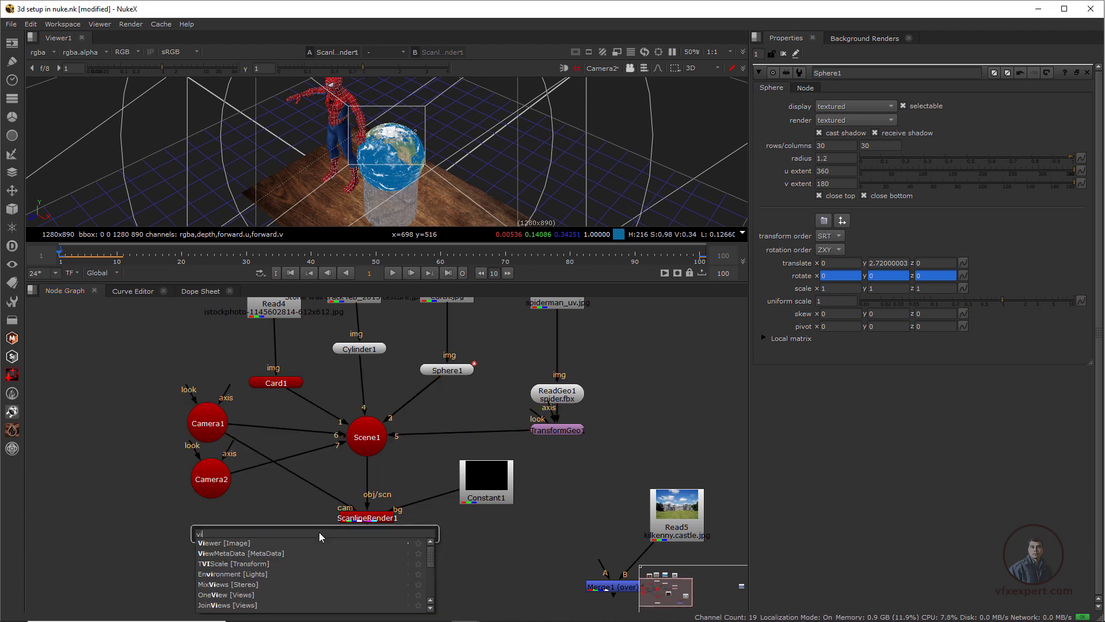
{"action": "type", "text": "ew"}
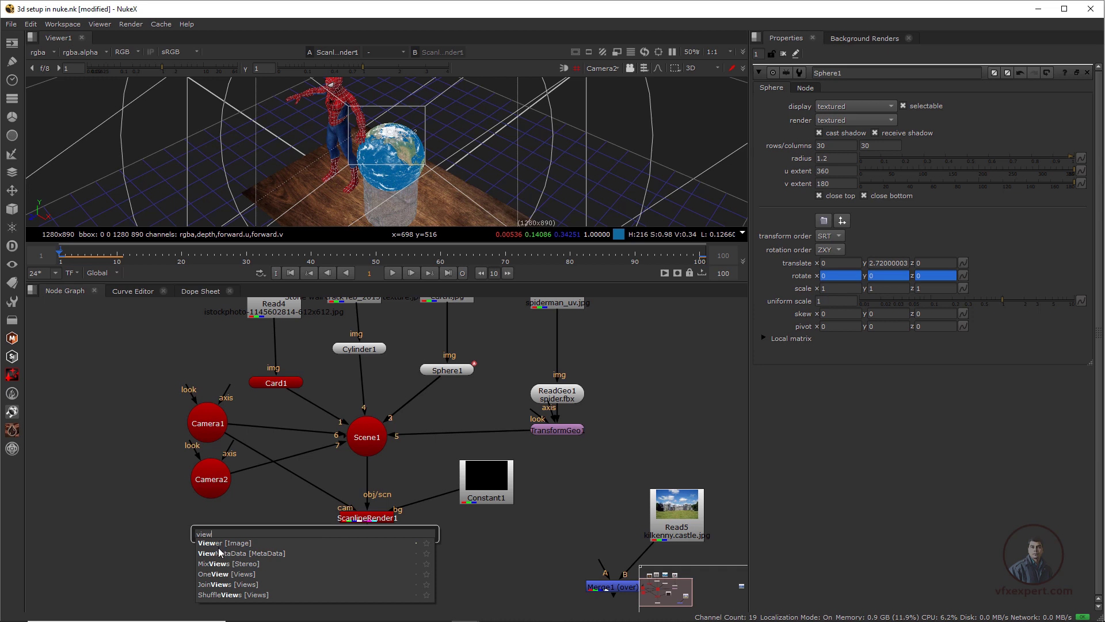
{"action": "key", "text": "Return"}
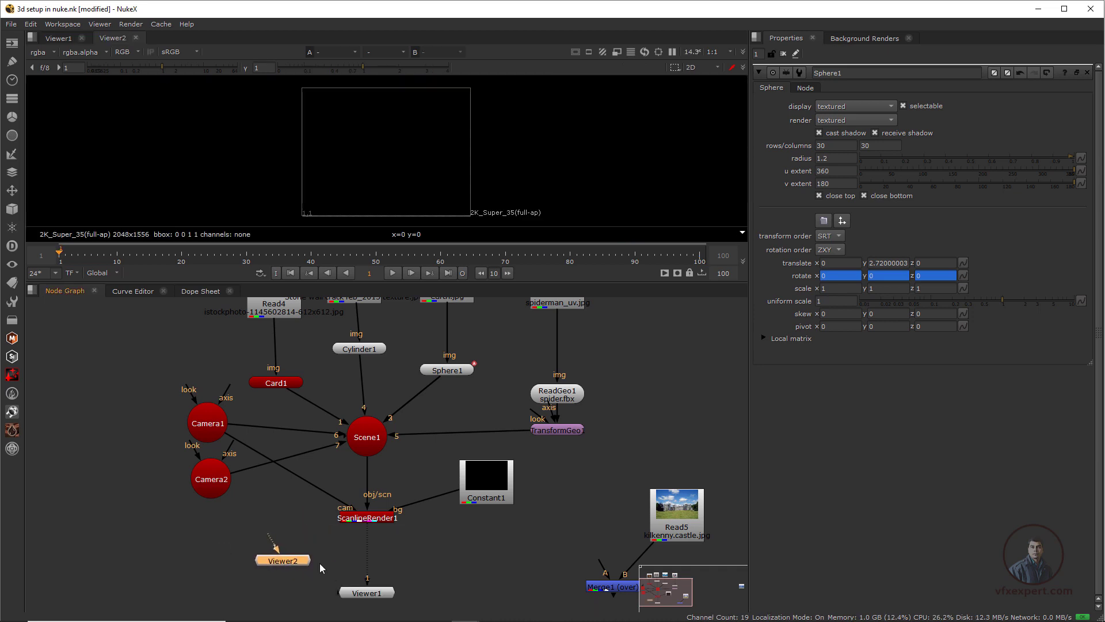
Connect Viewer2 to ScanlineRender1 and arrange both viewers side by side below it
{"action": "left_click", "coordinate": [343, 542]}
{"action": "left_click_drag", "start_coordinate": [269, 538], "coordinate": [347, 519]}
{"action": "left_click_drag", "start_coordinate": [372, 595], "coordinate": [407, 570]}
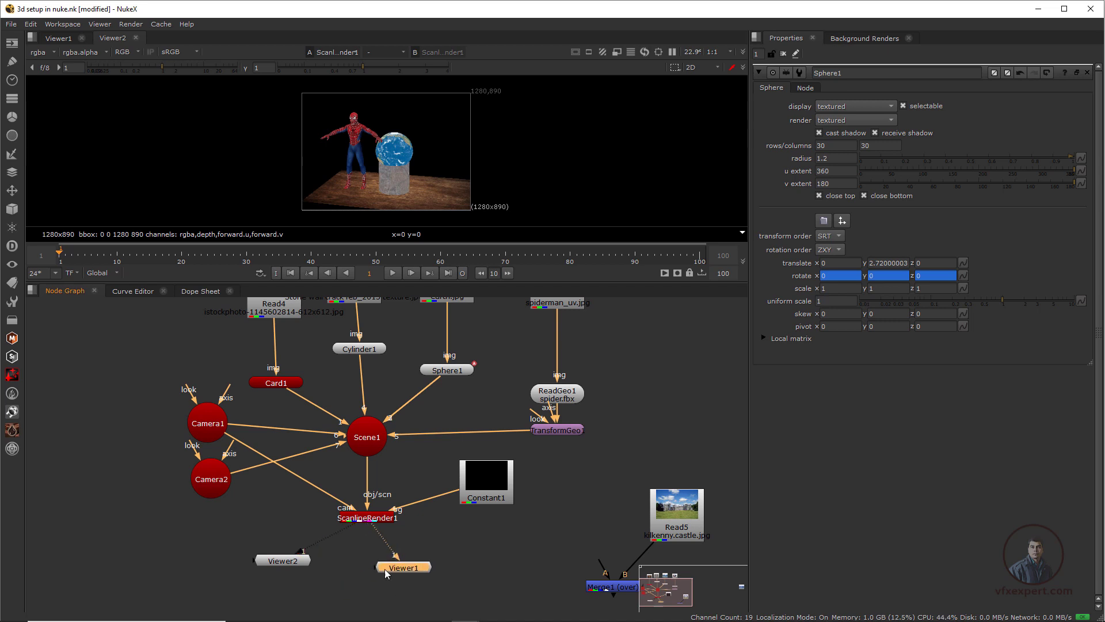
{"action": "left_click_drag", "start_coordinate": [307, 565], "coordinate": [347, 578]}
{"action": "scroll", "coordinate": [380, 554], "scroll_direction": "up", "scroll_amount": 1}
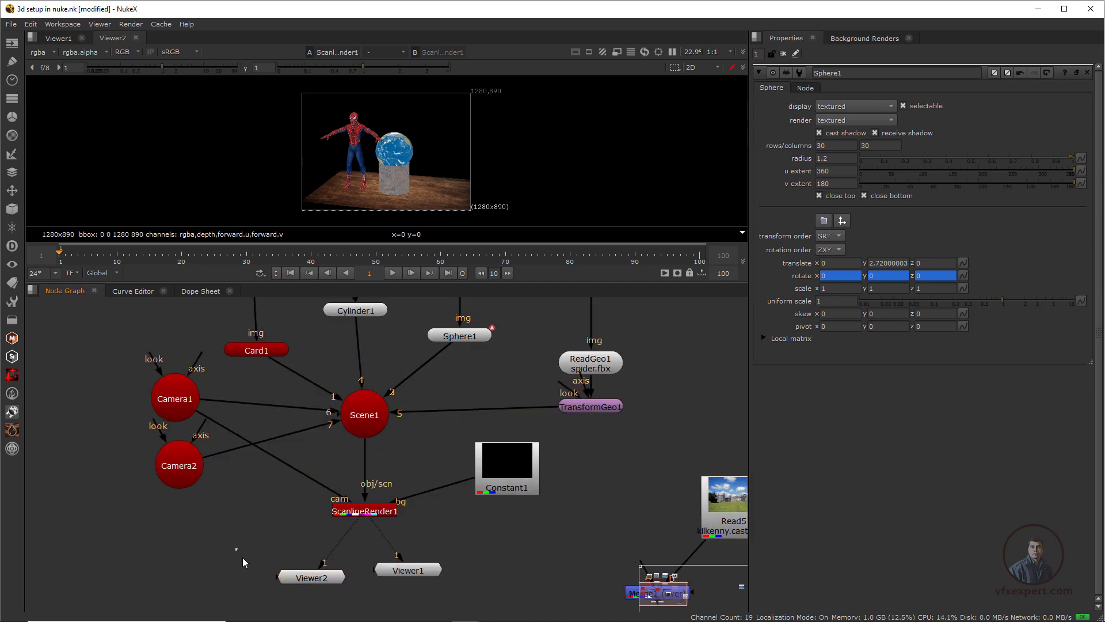
Split the viewer pane horizontally and move Viewer2 into the new pane beside Viewer1
{"action": "left_click_drag", "start_coordinate": [235, 547], "coordinate": [488, 591]}
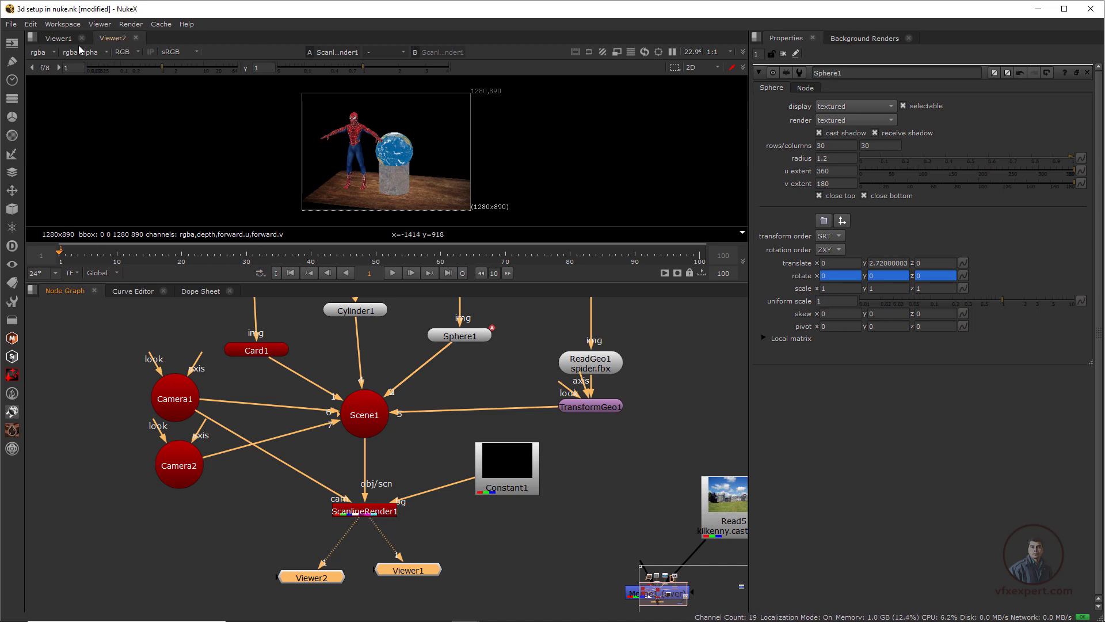
{"action": "left_click", "coordinate": [58, 38]}
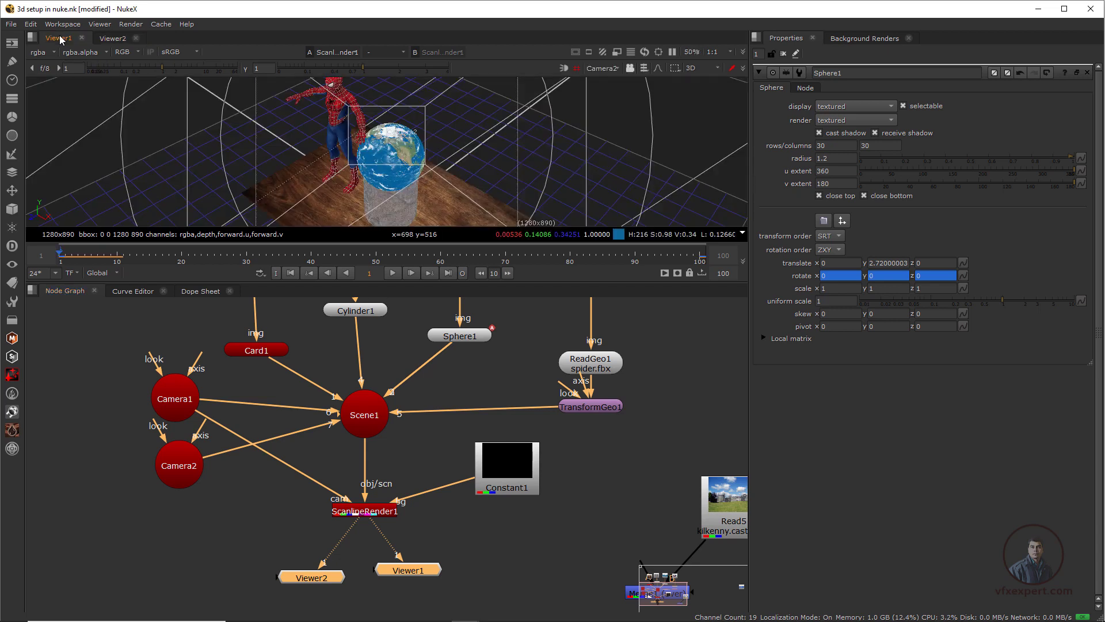
{"action": "left_click", "coordinate": [122, 39]}
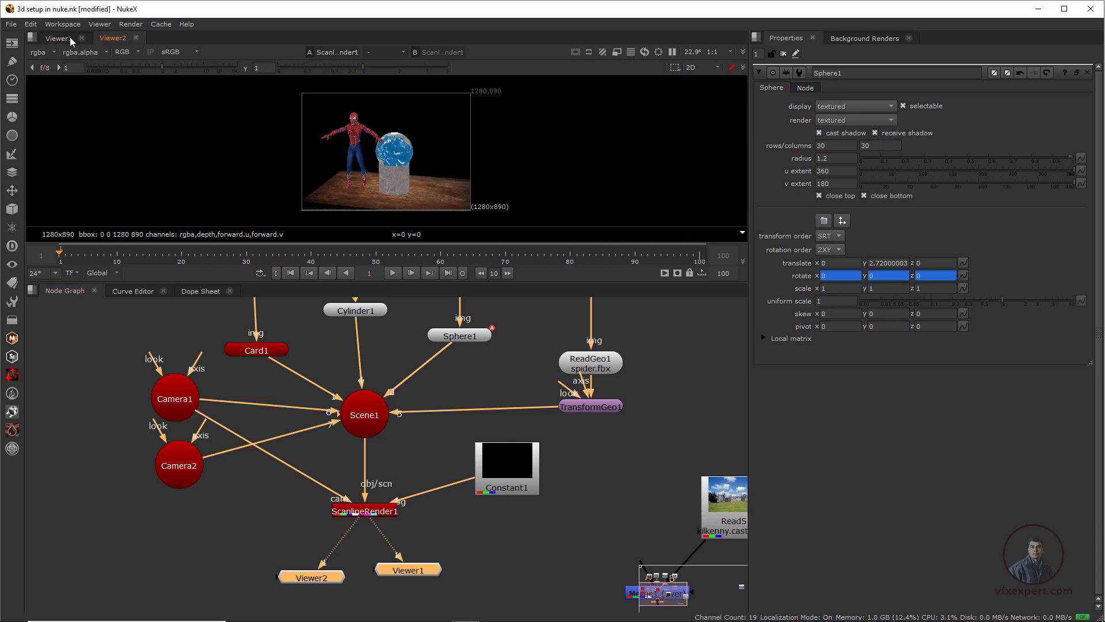
{"action": "left_click", "coordinate": [31, 38]}
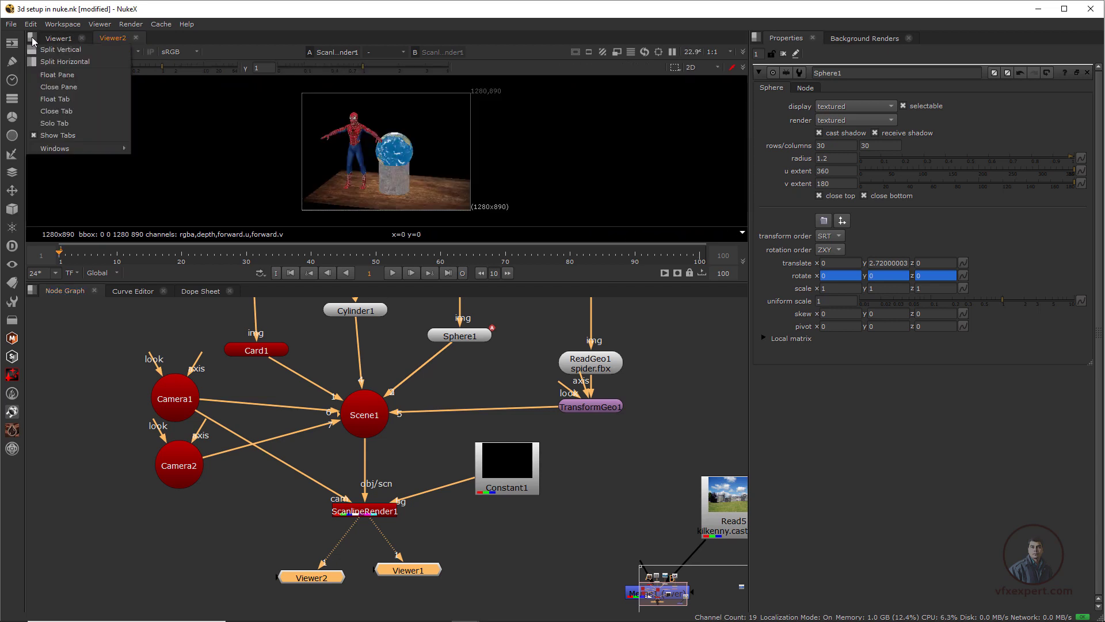
{"action": "left_click", "coordinate": [61, 61]}
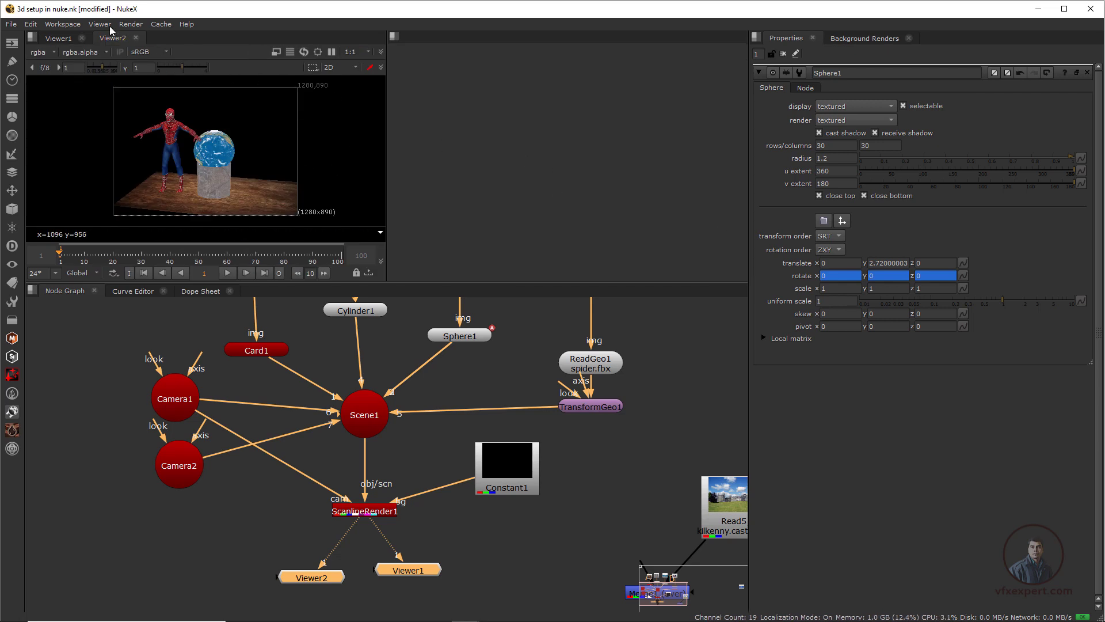
{"action": "left_click_drag", "start_coordinate": [109, 43], "coordinate": [564, 106]}
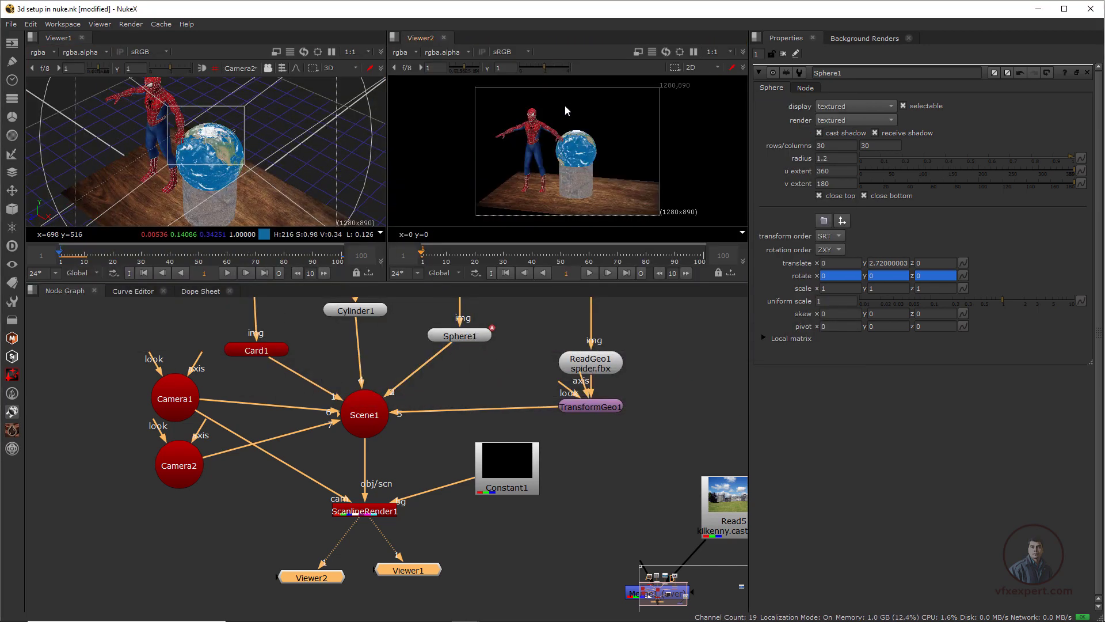
Widen the two viewer panes by narrowing the properties area, increase their height, and fit the render in Viewer2
{"action": "left_click_drag", "start_coordinate": [749, 172], "coordinate": [879, 172]}
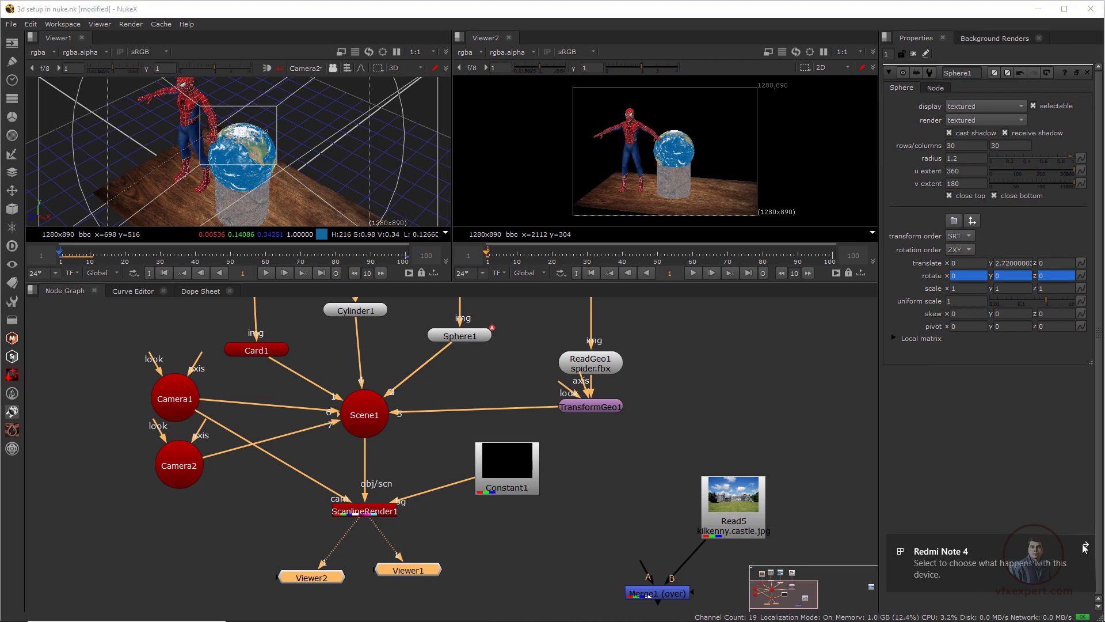
{"action": "left_click_drag", "start_coordinate": [636, 282], "coordinate": [635, 351]}
{"action": "scroll", "coordinate": [635, 167], "scroll_direction": "up", "scroll_amount": 2}
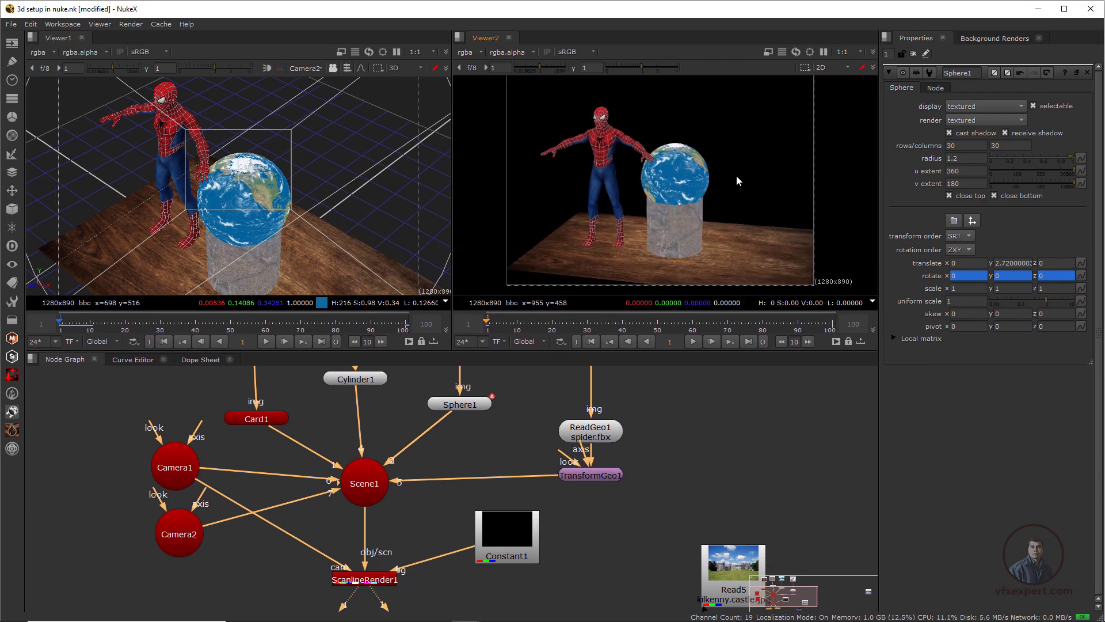
{"action": "scroll", "coordinate": [737, 175], "scroll_direction": "down", "scroll_amount": 1}
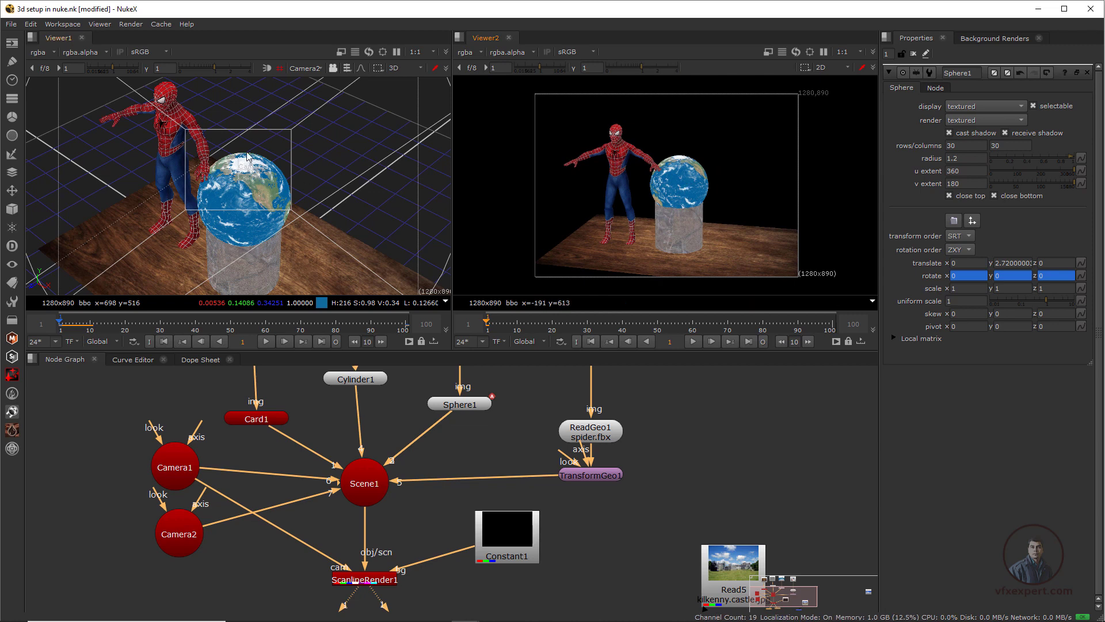
Switch Viewer1 from Camera2 to the default camera and frame the scene together with both cameras
{"action": "mouse_move", "coordinate": [252, 182]}
{"action": "middle_mouse_down", "text": "alt"}
{"action": "mouse_move", "coordinate": [338, 230]}
{"action": "mouse_move", "coordinate": [268, 169]}
{"action": "middle_mouse_up", "text": "alt"}
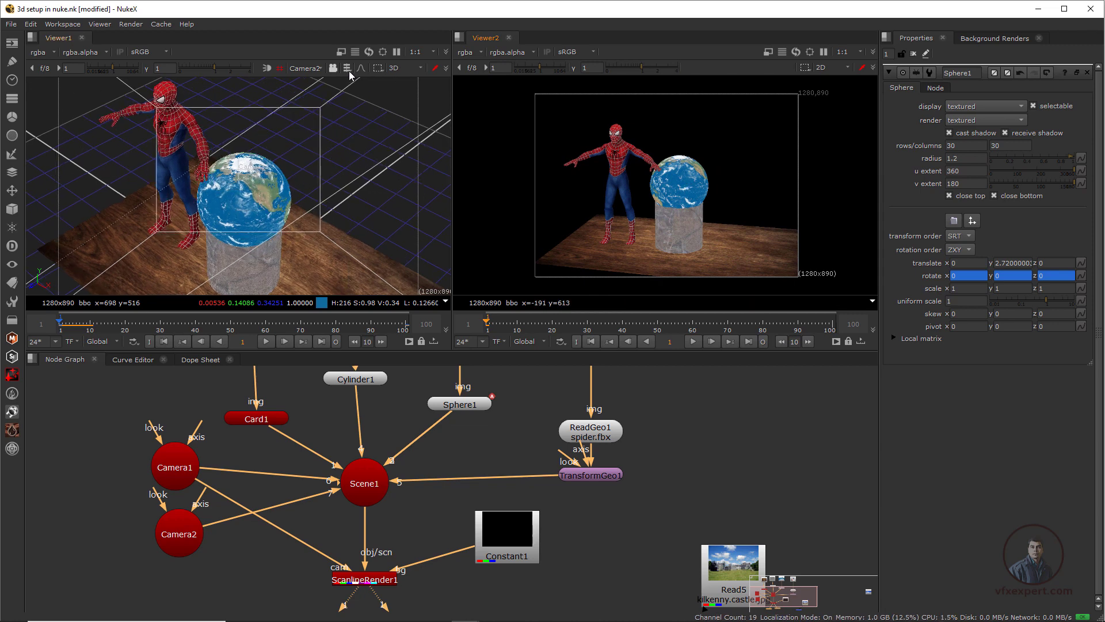
{"action": "left_click", "coordinate": [324, 71]}
{"action": "left_click", "coordinate": [310, 77]}
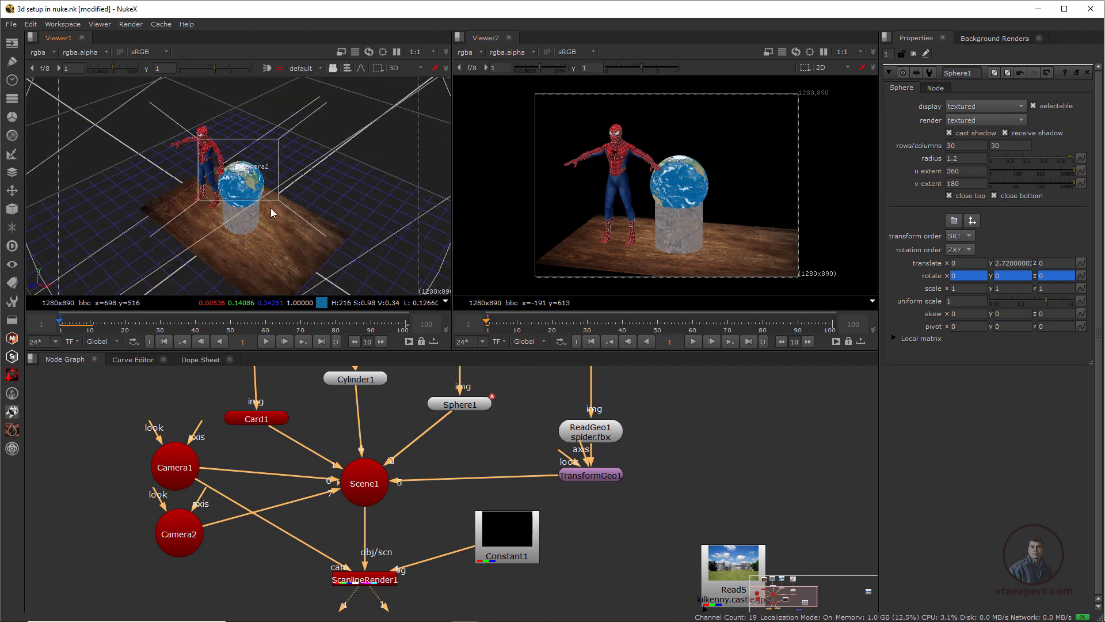
{"action": "left_click_drag", "start_coordinate": [272, 209], "coordinate": [309, 235], "text": "ctrl"}
{"action": "middle_click_drag", "start_coordinate": [309, 235], "coordinate": [190, 585], "text": "alt"}
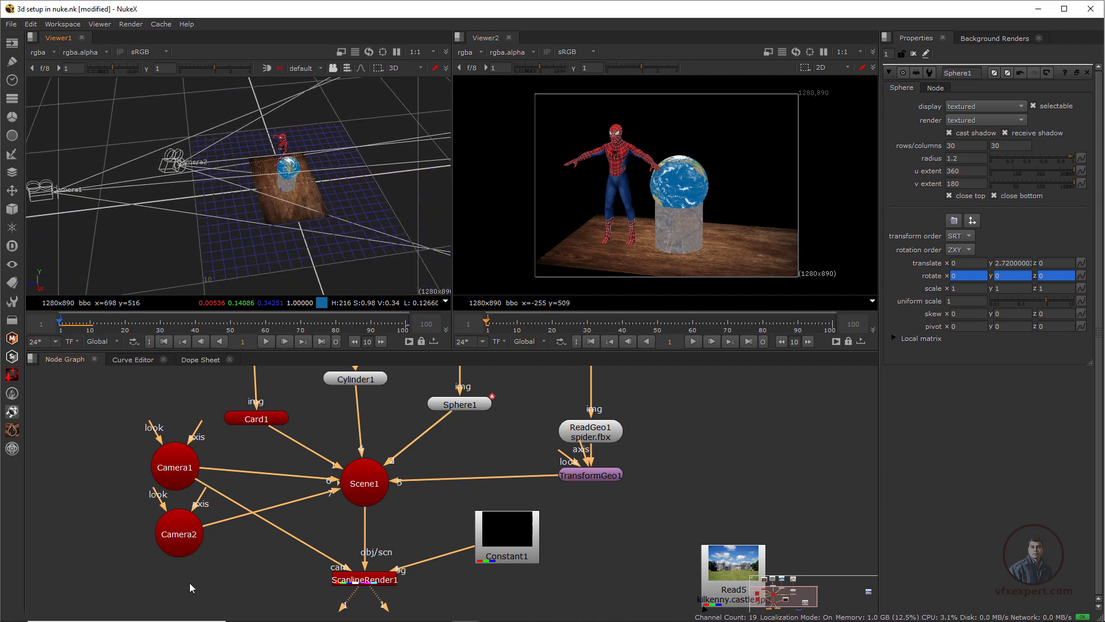
Move Camera1 closer to the scene, to about 4.33, 7.59, 19.18, and compare the render in Viewer2
{"action": "left_click", "coordinate": [180, 533]}
{"action": "left_click", "coordinate": [174, 469]}
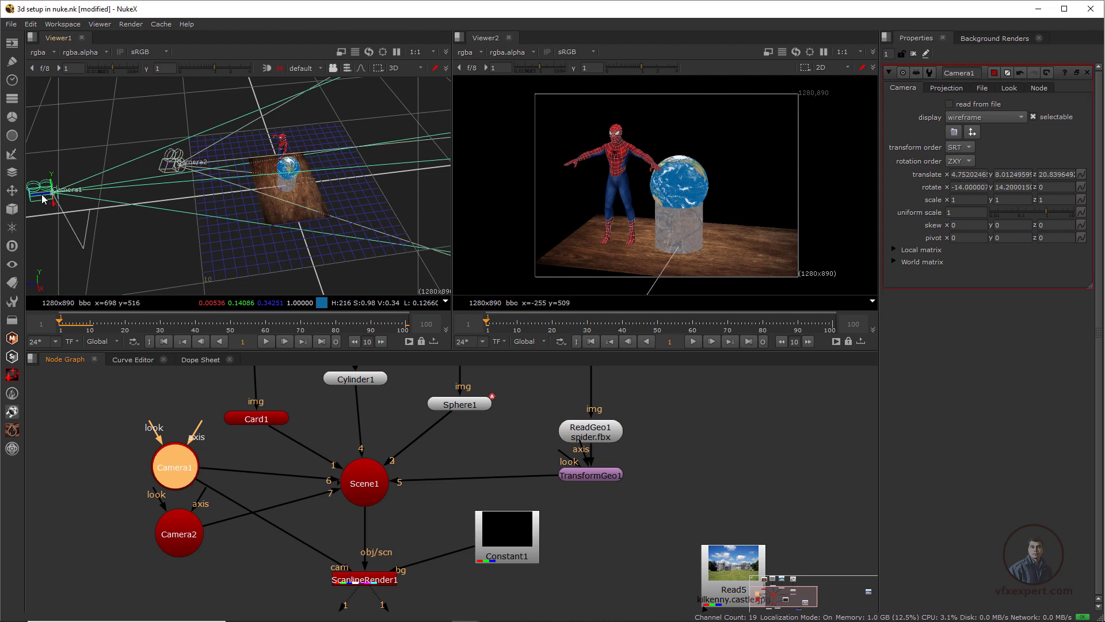
{"action": "left_click_drag", "start_coordinate": [44, 200], "coordinate": [75, 195]}
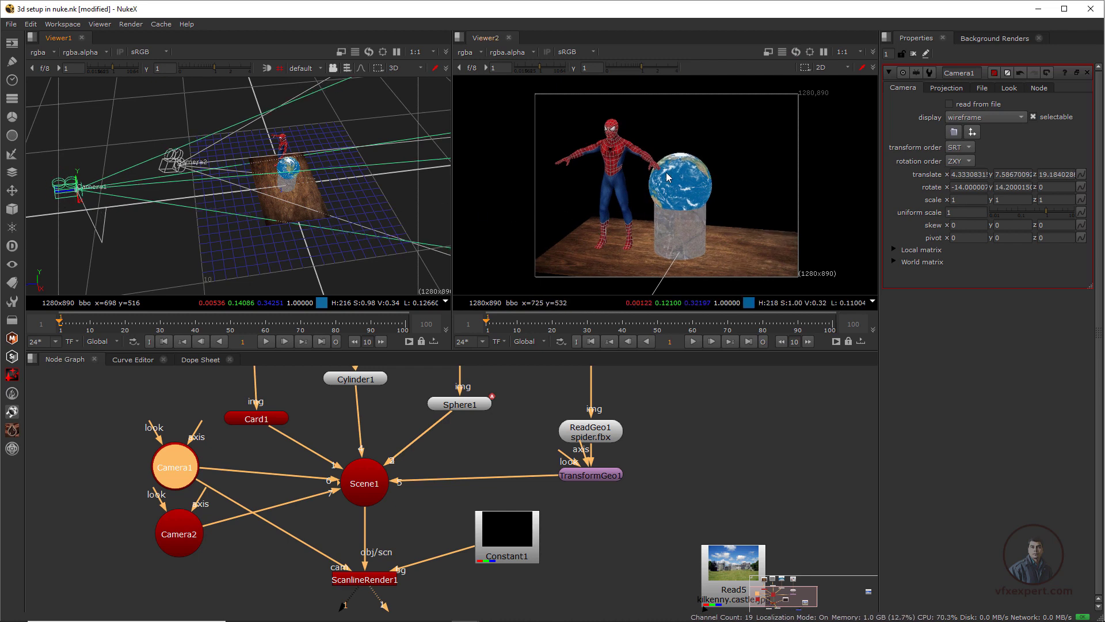
{"action": "scroll", "coordinate": [633, 208], "scroll_direction": "up", "scroll_amount": 1}
{"action": "scroll", "coordinate": [611, 216], "scroll_direction": "down", "scroll_amount": 1}
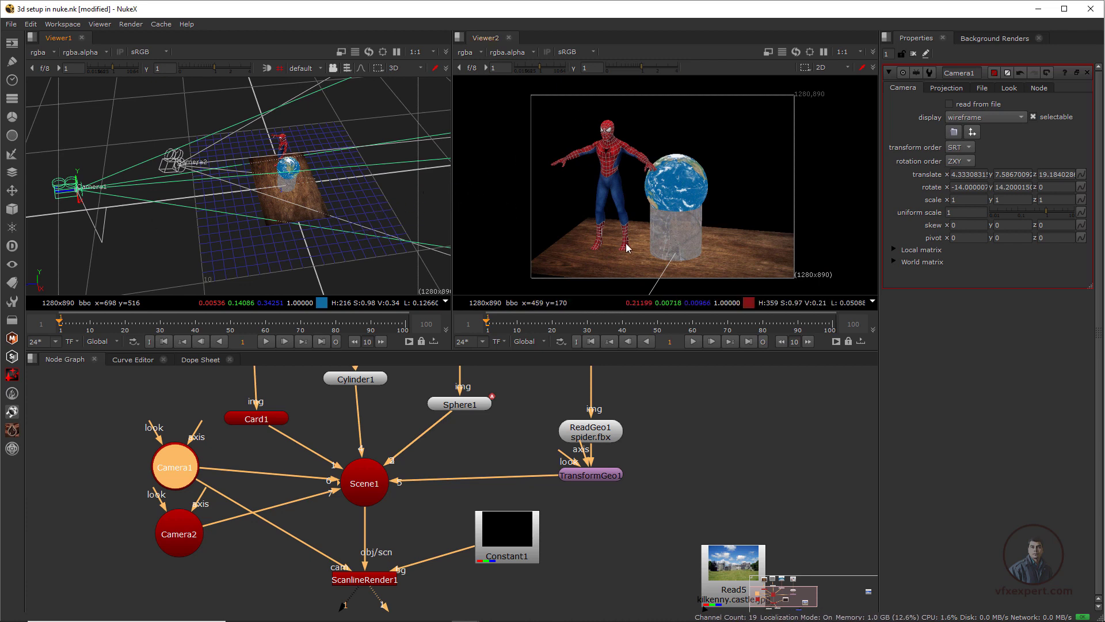
{"action": "left_click", "coordinate": [254, 258]}
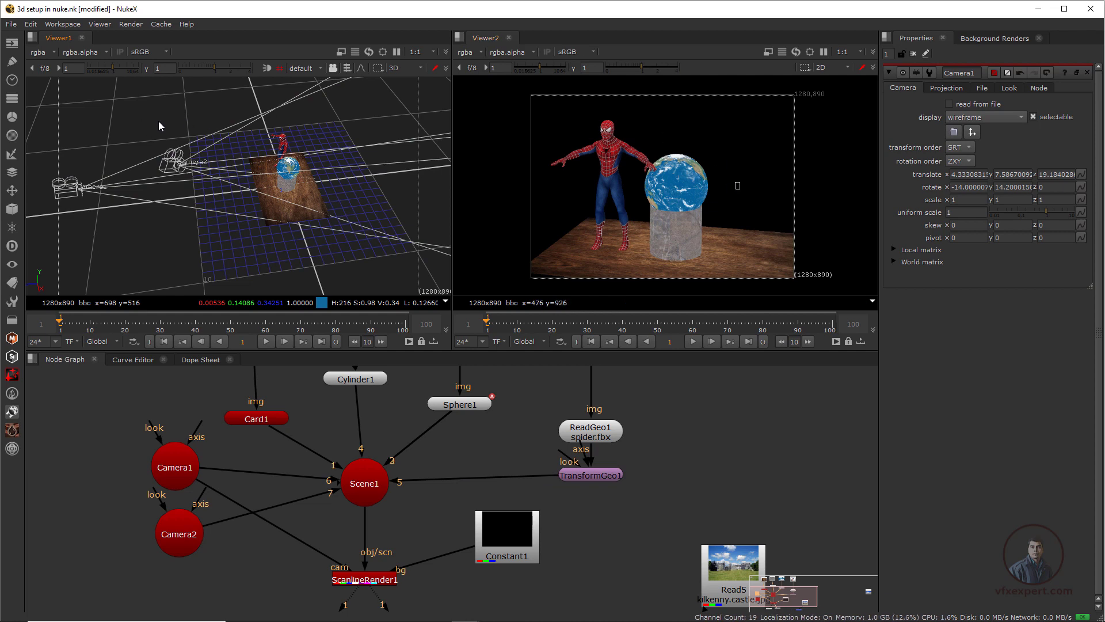
Swap the viewer modes so Viewer1 shows the 2D render and Viewer2 shows the whole scene in 3D
{"action": "key", "text": "Tab"}
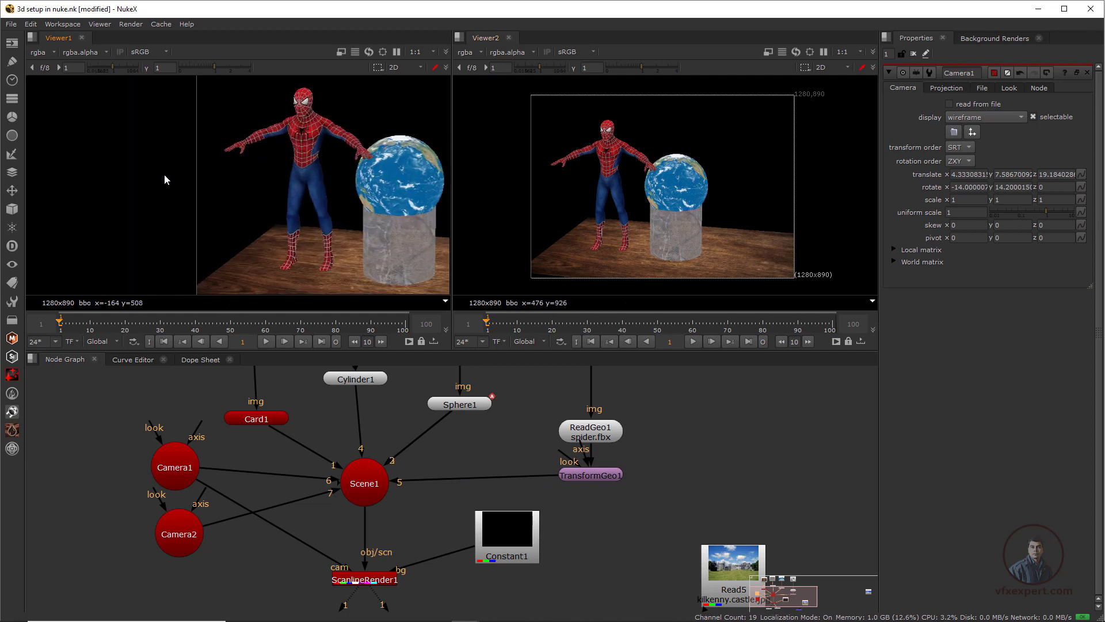
{"action": "scroll", "coordinate": [271, 209], "scroll_direction": "up", "scroll_amount": 2}
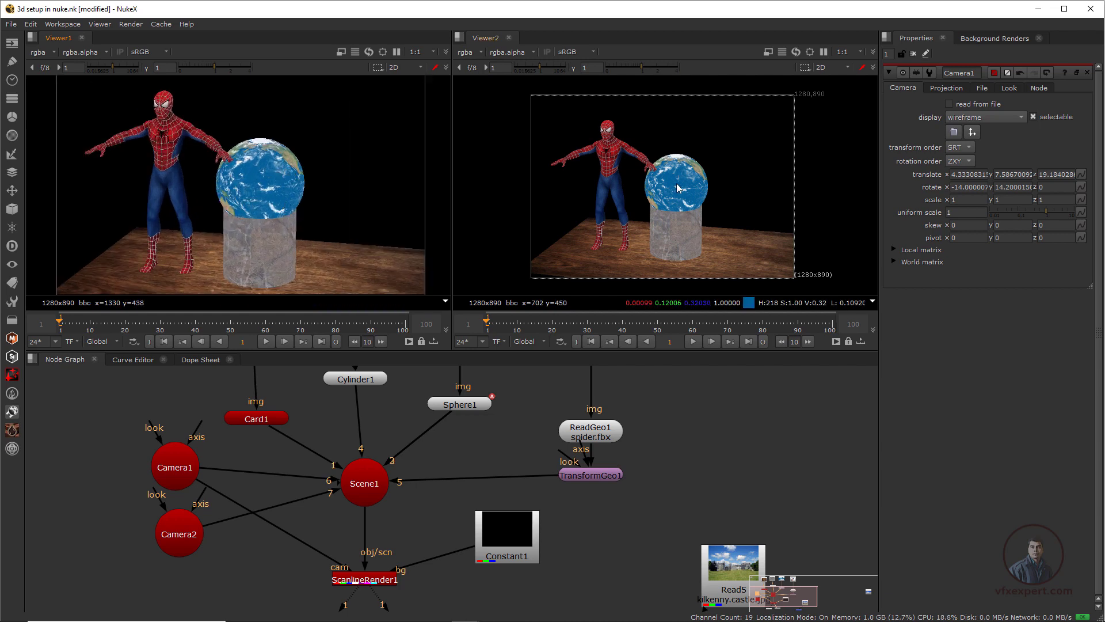
{"action": "key", "text": "Tab"}
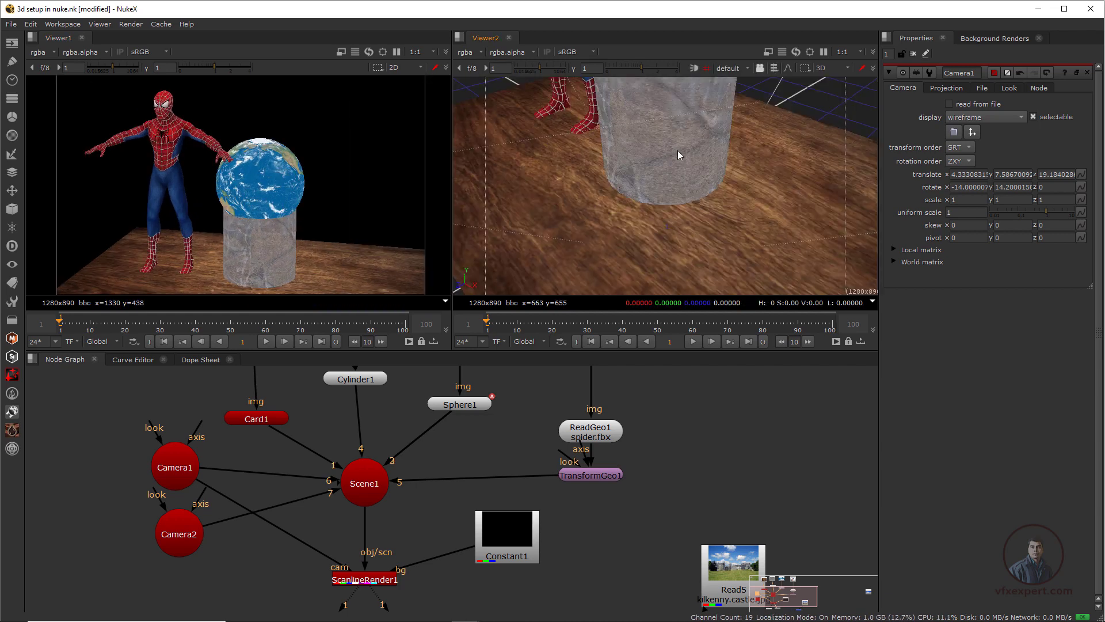
{"action": "scroll", "coordinate": [681, 210], "scroll_direction": "down", "scroll_amount": 5}
{"action": "scroll", "coordinate": [690, 232], "scroll_direction": "down", "scroll_amount": 8}
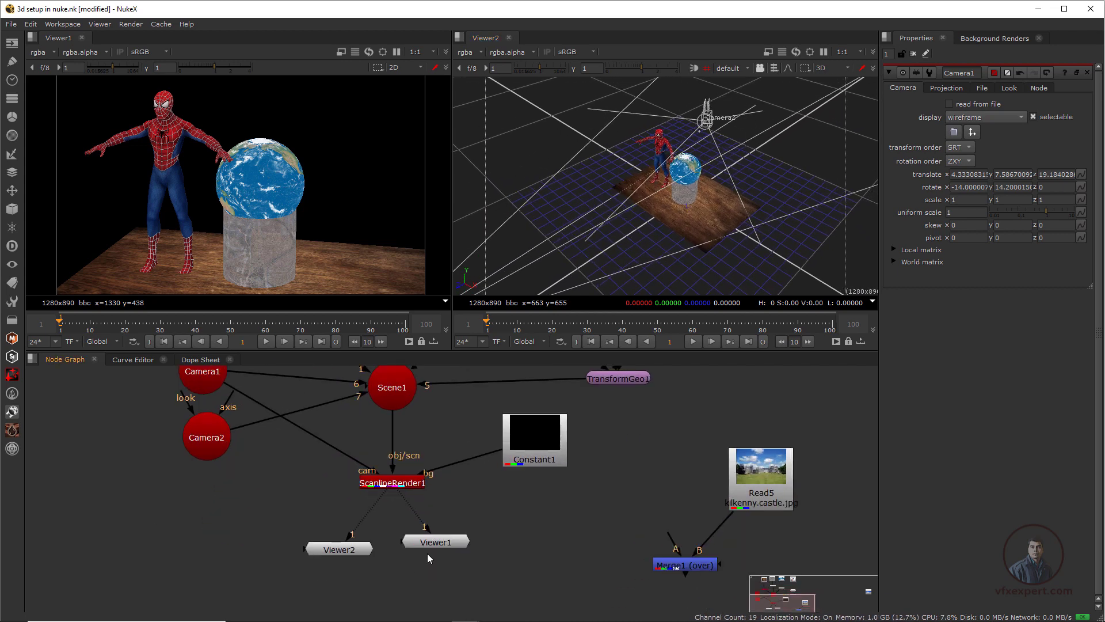
Align the Viewer1 node level with Viewer2 and fit the full render frame in Viewer1
{"action": "left_click", "coordinate": [442, 543]}
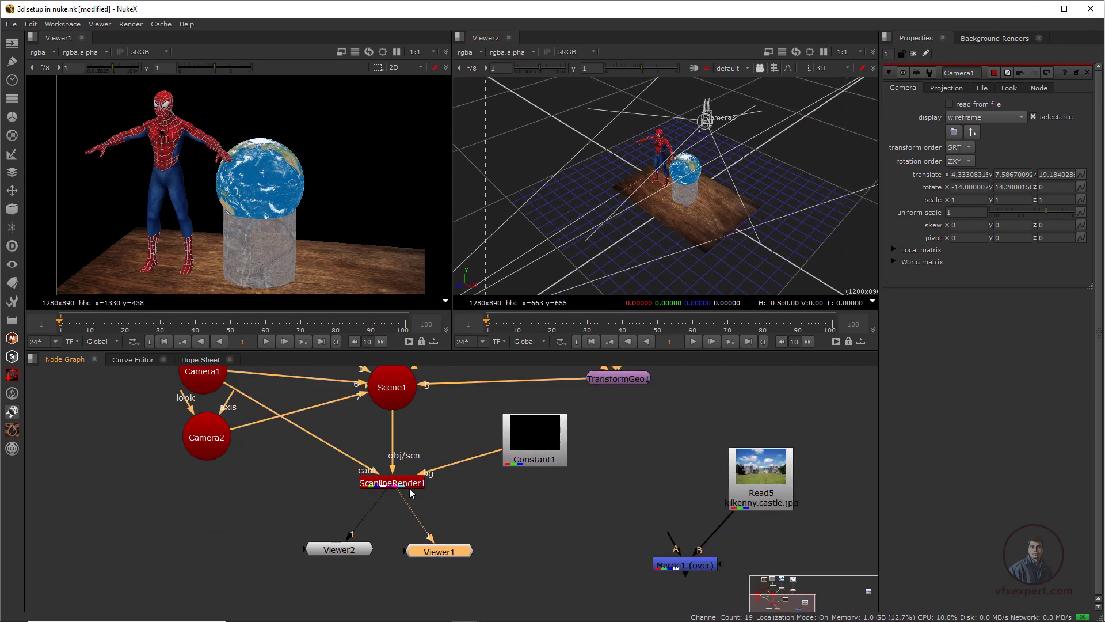
{"action": "scroll", "coordinate": [316, 198], "scroll_direction": "down", "scroll_amount": 2}
{"action": "mouse_move", "coordinate": [330, 243]}
{"action": "middle_mouse_down"}
{"action": "mouse_move", "coordinate": [298, 223]}
{"action": "mouse_move", "coordinate": [329, 236]}
{"action": "middle_mouse_up"}
{"action": "scroll", "coordinate": [318, 224], "scroll_direction": "up", "scroll_amount": 1}
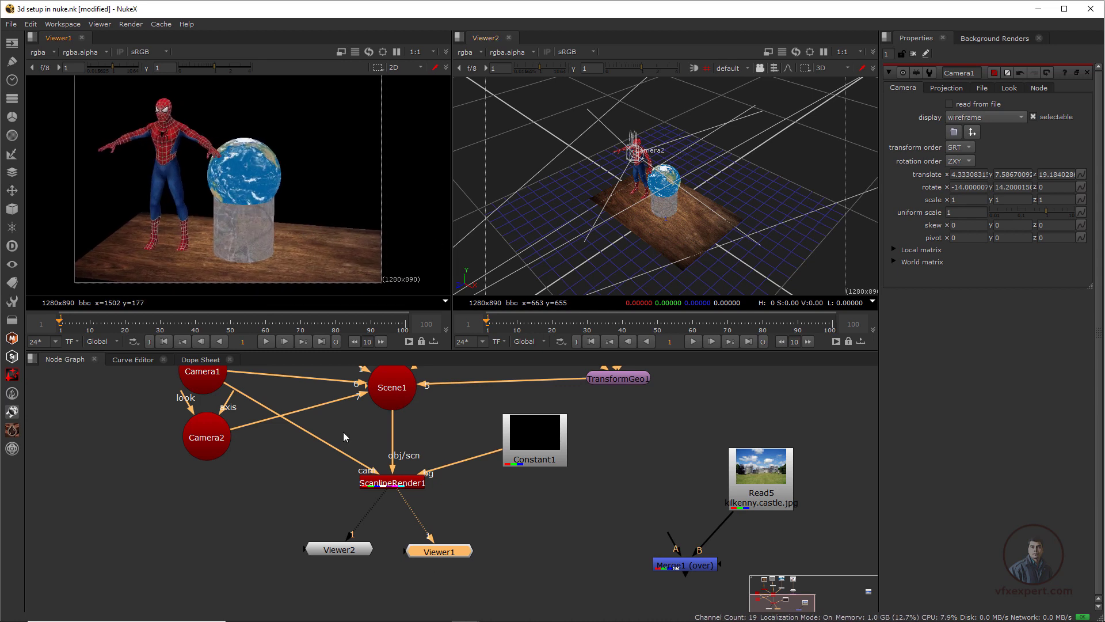
{"action": "middle_click_drag", "start_coordinate": [244, 423], "coordinate": [241, 450]}
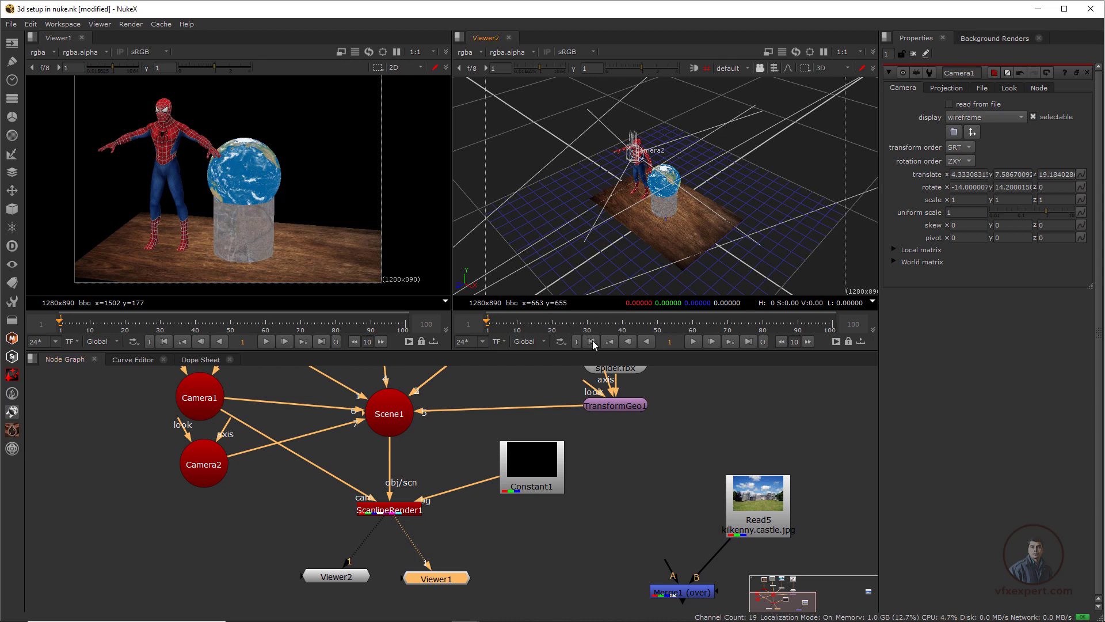
Set keyframes for Camera1's translate and rotate at frame 1
{"action": "left_click", "coordinate": [207, 404]}
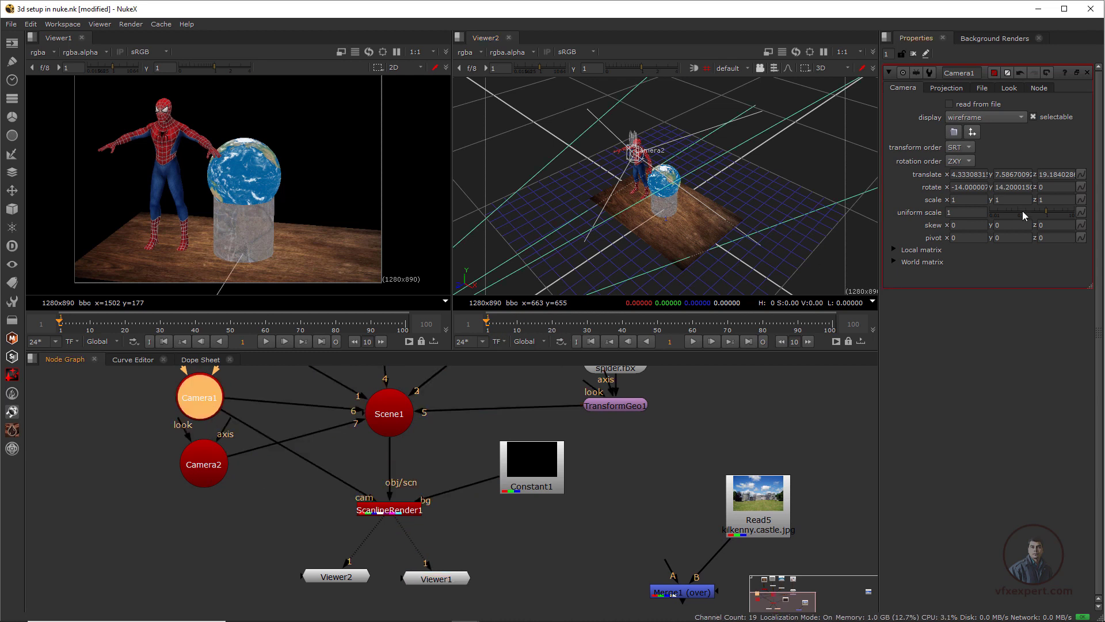
{"action": "left_click", "coordinate": [1081, 174]}
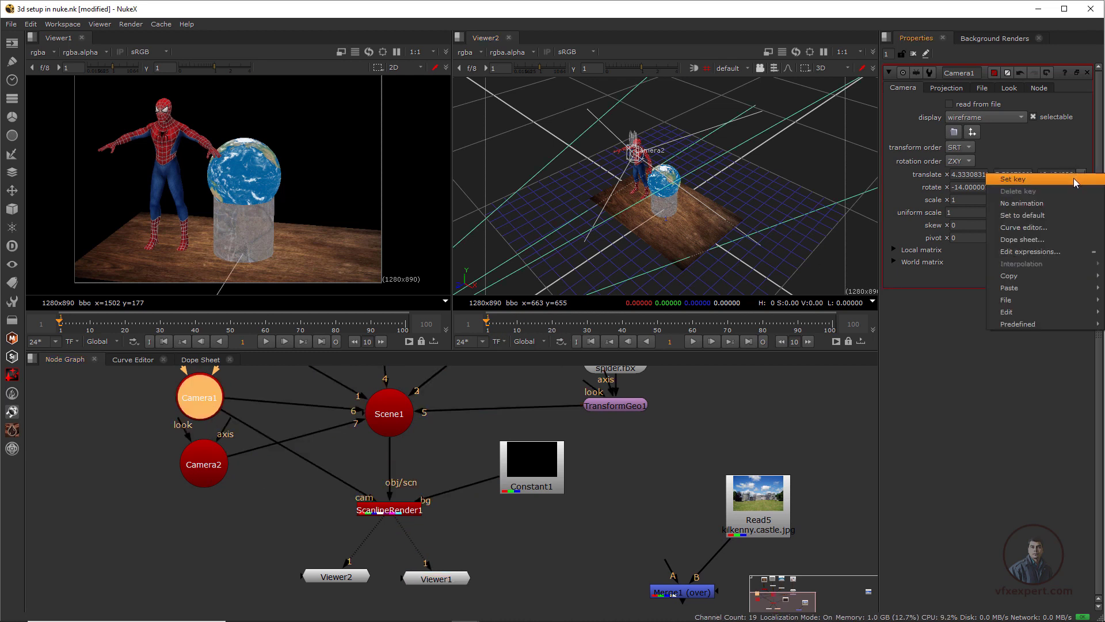
{"action": "left_click", "coordinate": [1073, 177]}
{"action": "left_click", "coordinate": [1081, 187]}
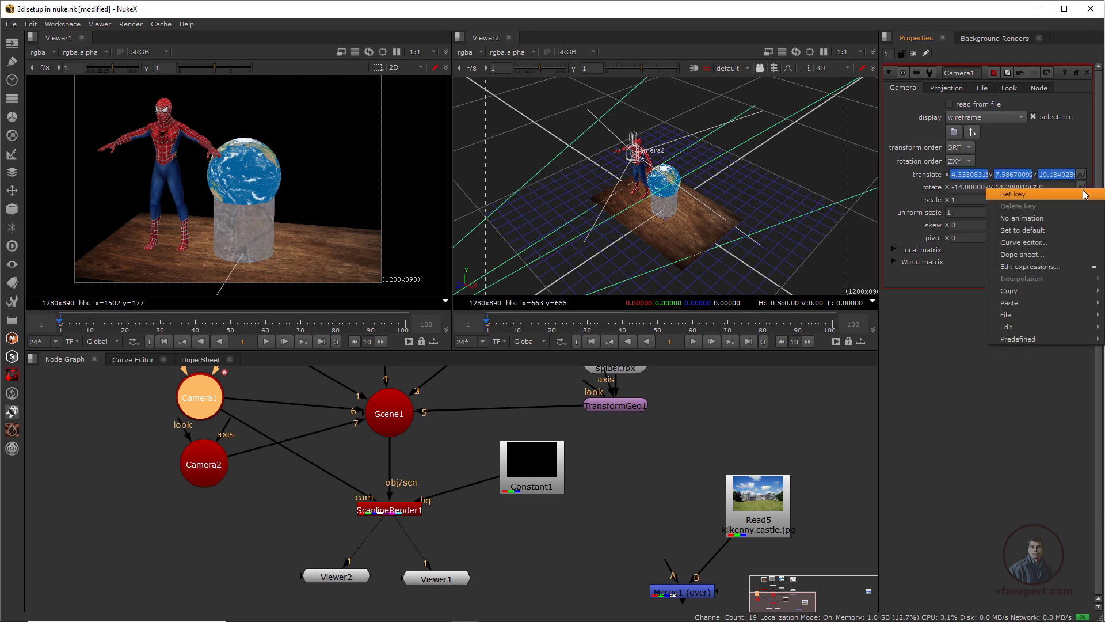
{"action": "left_click", "coordinate": [1084, 193]}
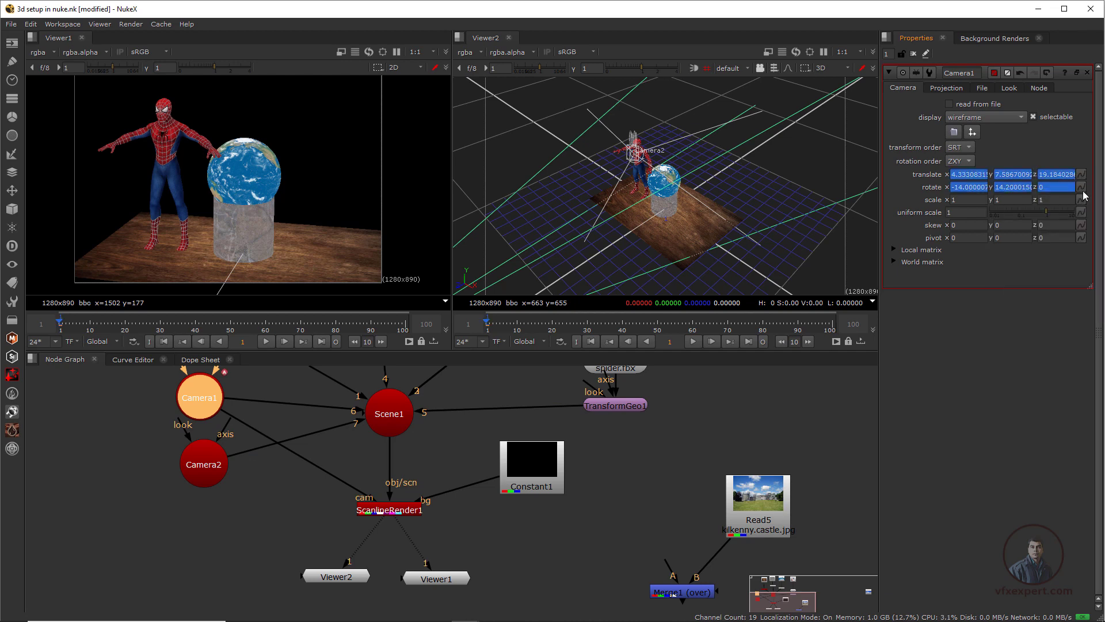
At frame 100, move Camera1 to about 7.16, 7.59, 18.47 and rotate it to about -13.91, 21.80, -1.59
{"action": "left_click", "coordinate": [322, 342]}
{"action": "scroll", "coordinate": [547, 246], "scroll_direction": "down", "scroll_amount": 3}
{"action": "left_click_drag", "start_coordinate": [547, 247], "coordinate": [580, 277]}
{"action": "middle_click_drag", "start_coordinate": [580, 276], "coordinate": [667, 173]}
{"action": "left_click_drag", "start_coordinate": [668, 168], "coordinate": [918, 172], "text": "ctrl"}
{"action": "left_click", "coordinate": [1003, 187]}
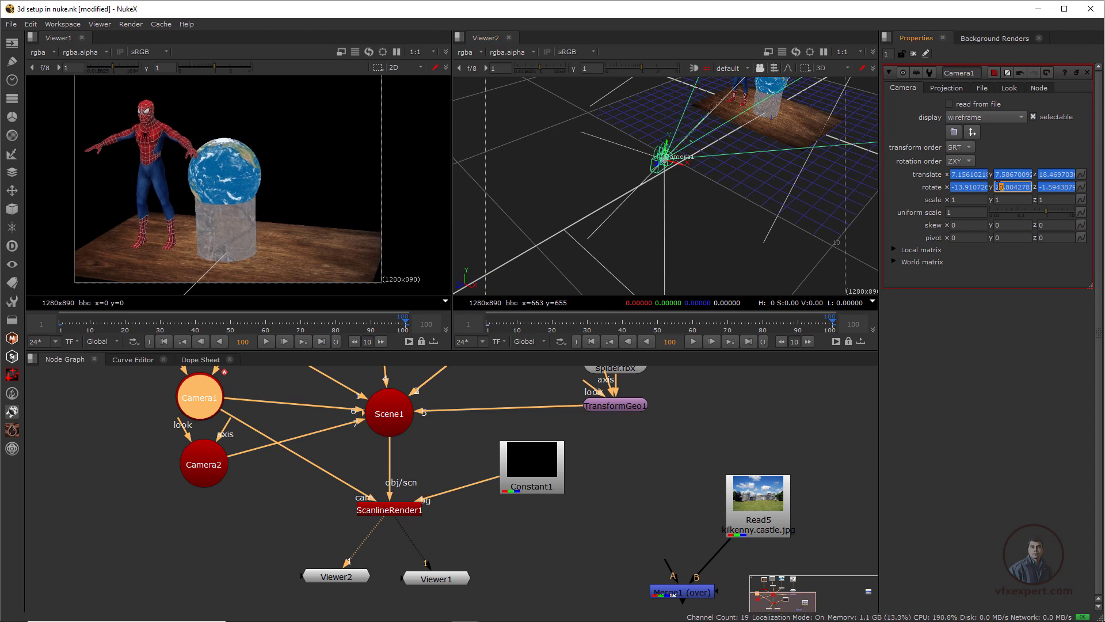
{"action": "key", "text": "Up"}
Make the viewer area taller and widen Viewer1's pane so the 2D render is shown larger
{"action": "left_click_drag", "start_coordinate": [637, 353], "coordinate": [503, 422]}
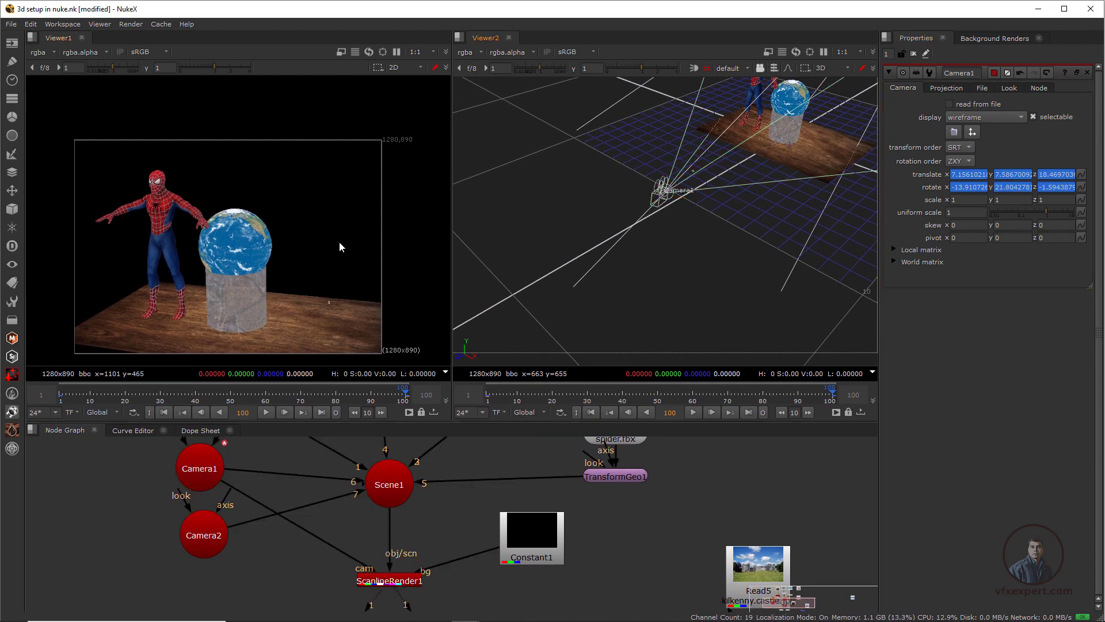
{"action": "scroll", "coordinate": [333, 261], "scroll_direction": "up", "scroll_amount": 3}
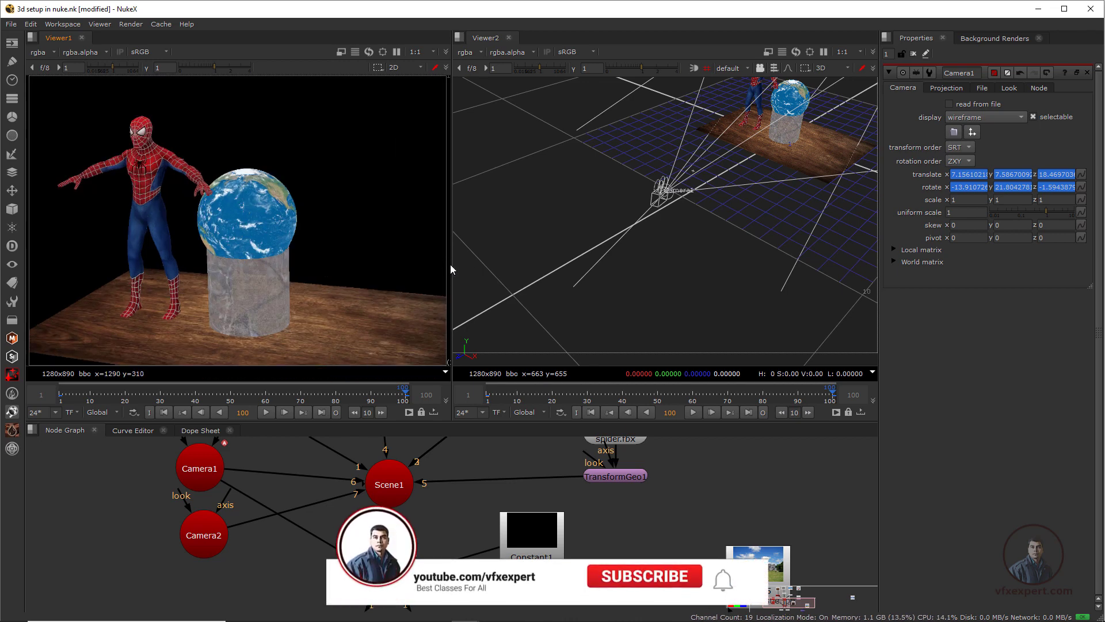
{"action": "left_click_drag", "start_coordinate": [452, 265], "coordinate": [607, 256]}
{"action": "scroll", "coordinate": [436, 231], "scroll_direction": "down", "scroll_amount": 1}
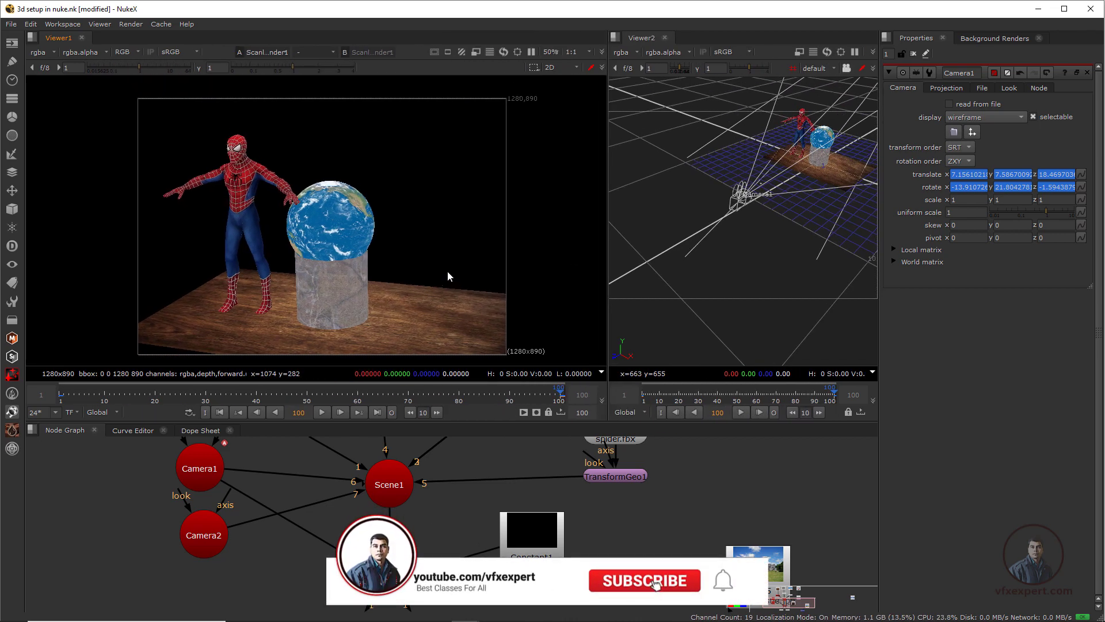
{"action": "scroll", "coordinate": [447, 271], "scroll_direction": "up", "scroll_amount": 1}
{"action": "scroll", "coordinate": [449, 493], "scroll_direction": "down", "scroll_amount": 3}
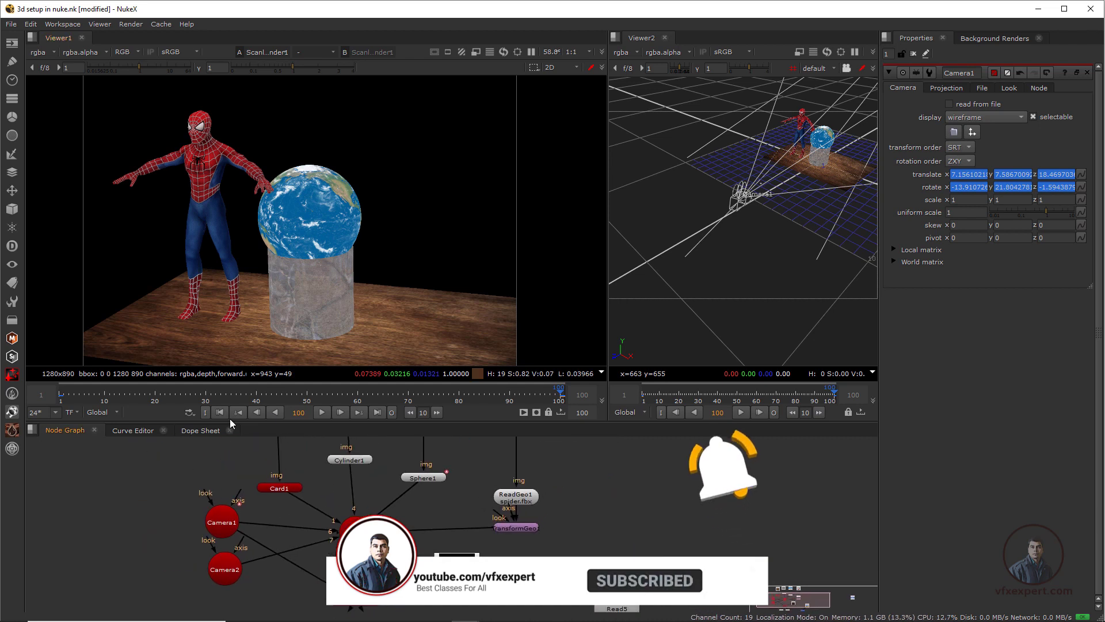
Play the camera animation in Viewer1 and stop it at frame 35
{"action": "left_click", "coordinate": [321, 412]}
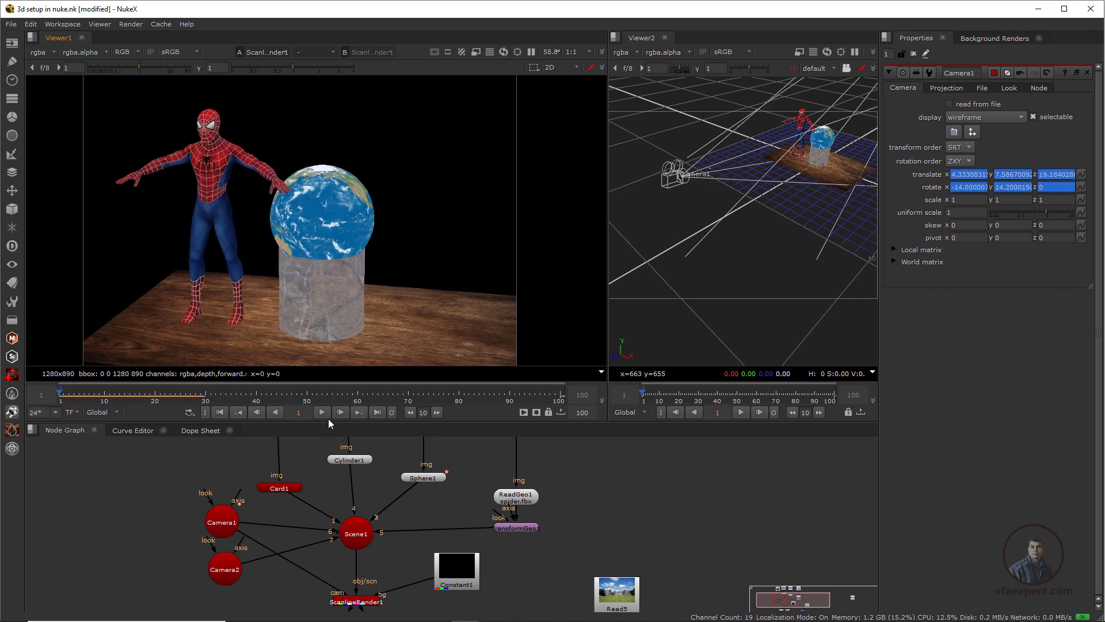
{"action": "left_click", "coordinate": [321, 412]}
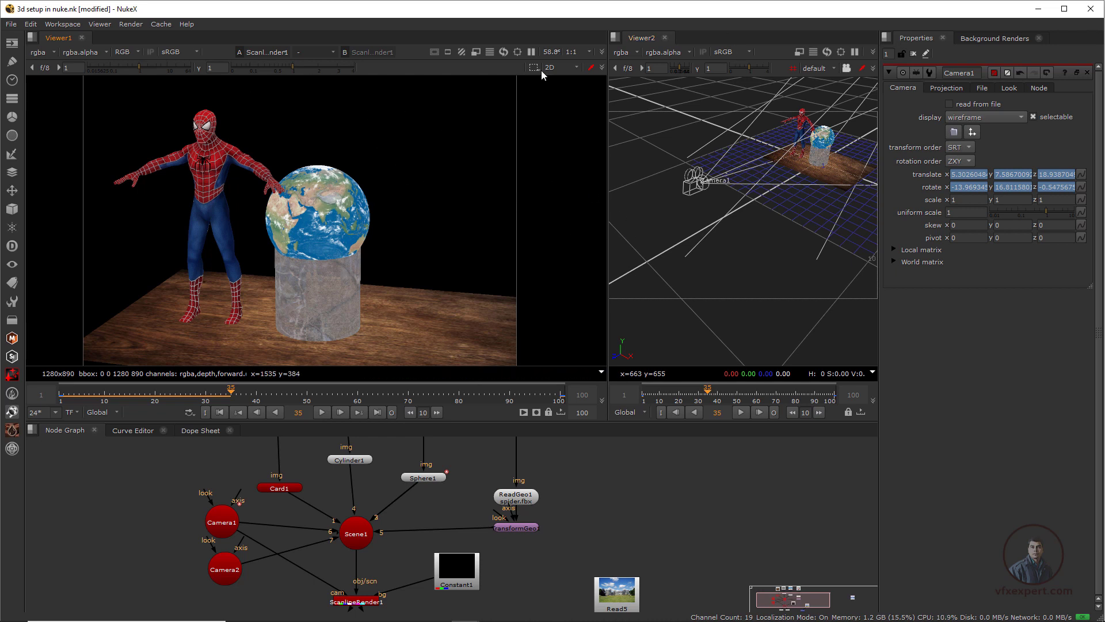
Close the Viewer2 pane and place the Viewer1 node directly below ScanlineRender1
{"action": "left_click", "coordinate": [614, 38]}
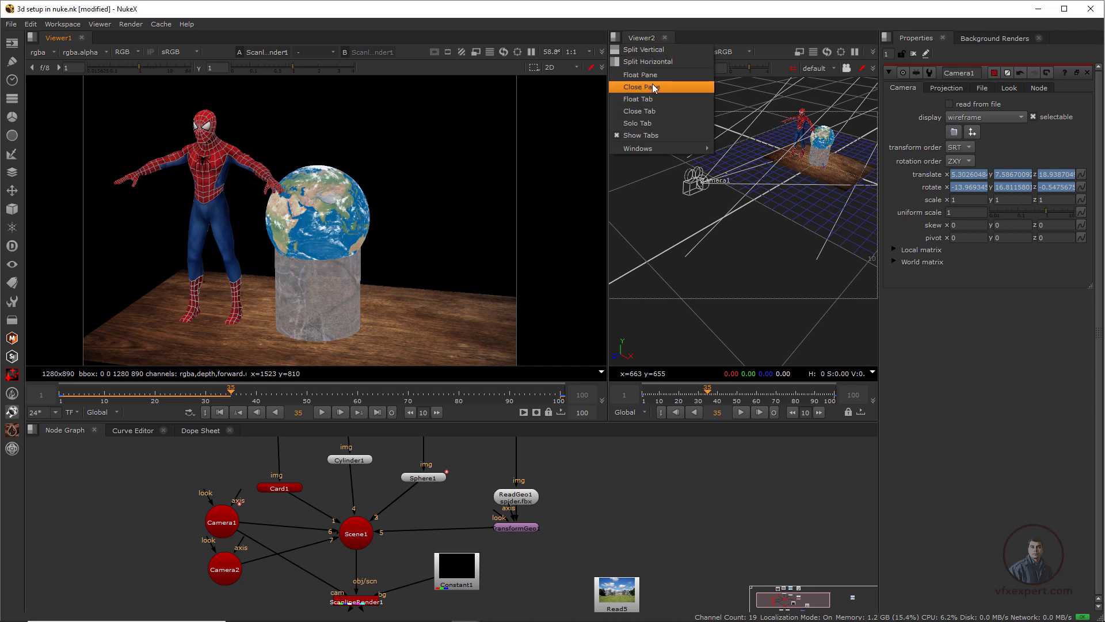
{"action": "left_click", "coordinate": [427, 562]}
{"action": "middle_click_drag", "start_coordinate": [444, 585], "coordinate": [456, 529]}
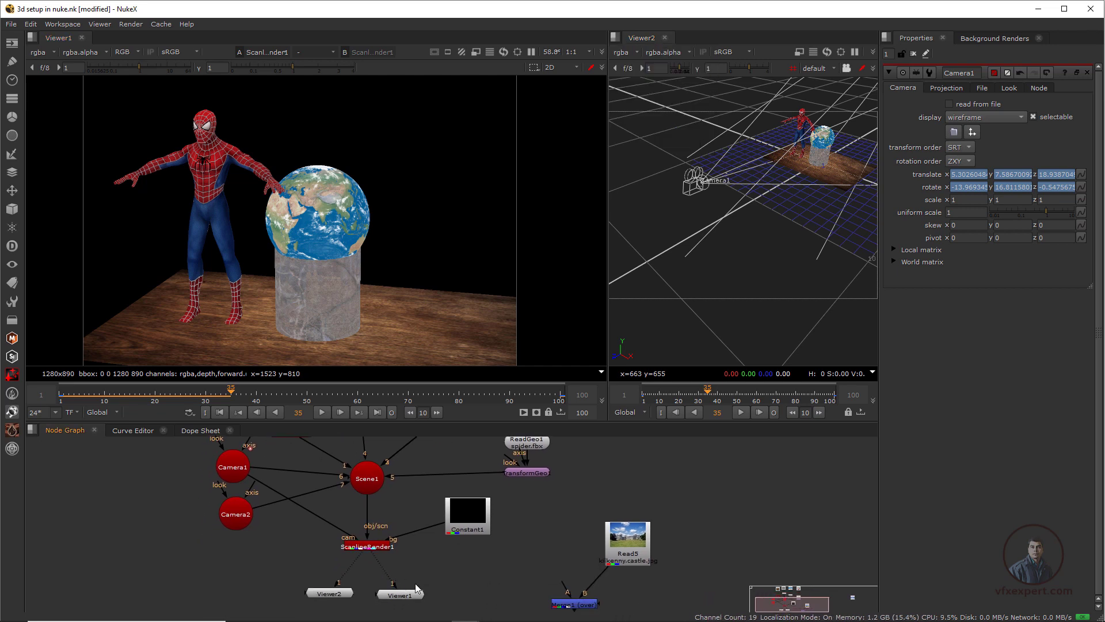
{"action": "left_click", "coordinate": [615, 37]}
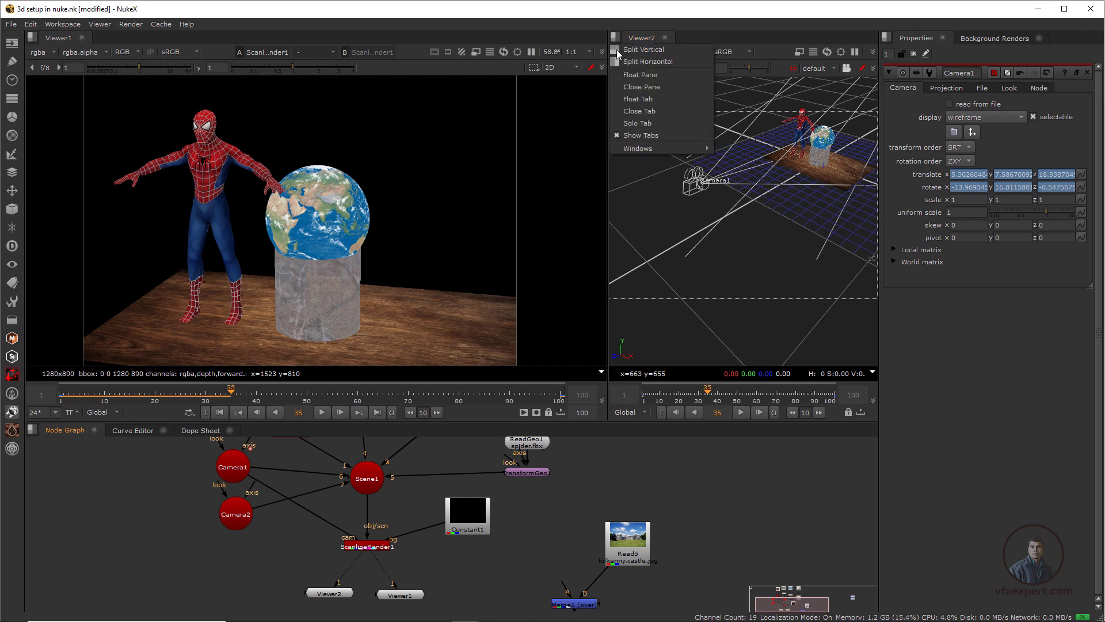
{"action": "left_click", "coordinate": [661, 86]}
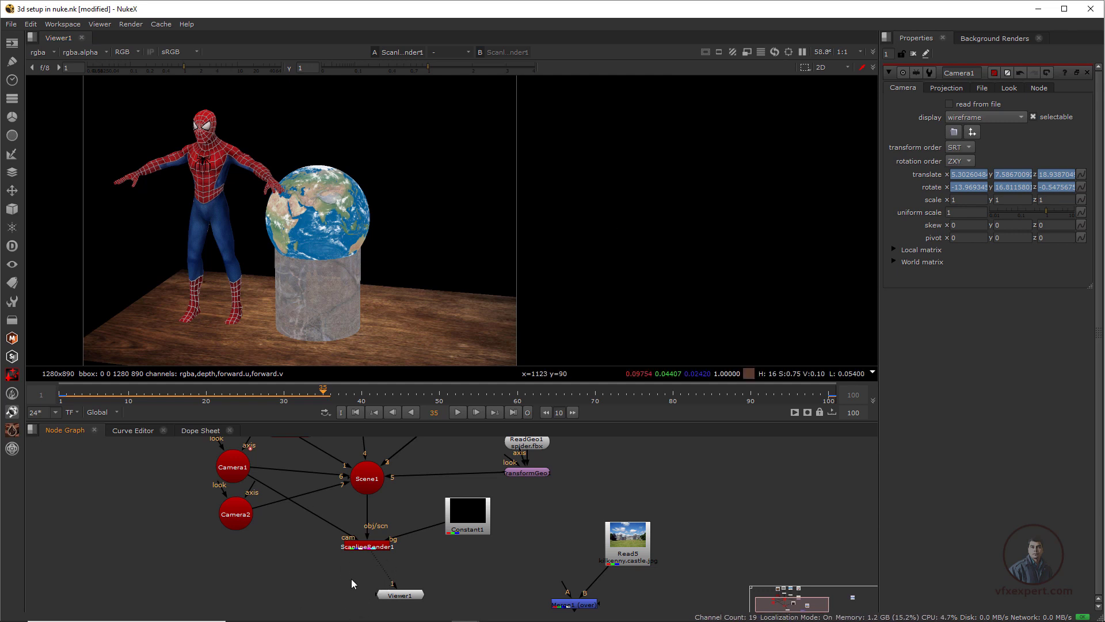
{"action": "left_click_drag", "start_coordinate": [401, 598], "coordinate": [368, 599]}
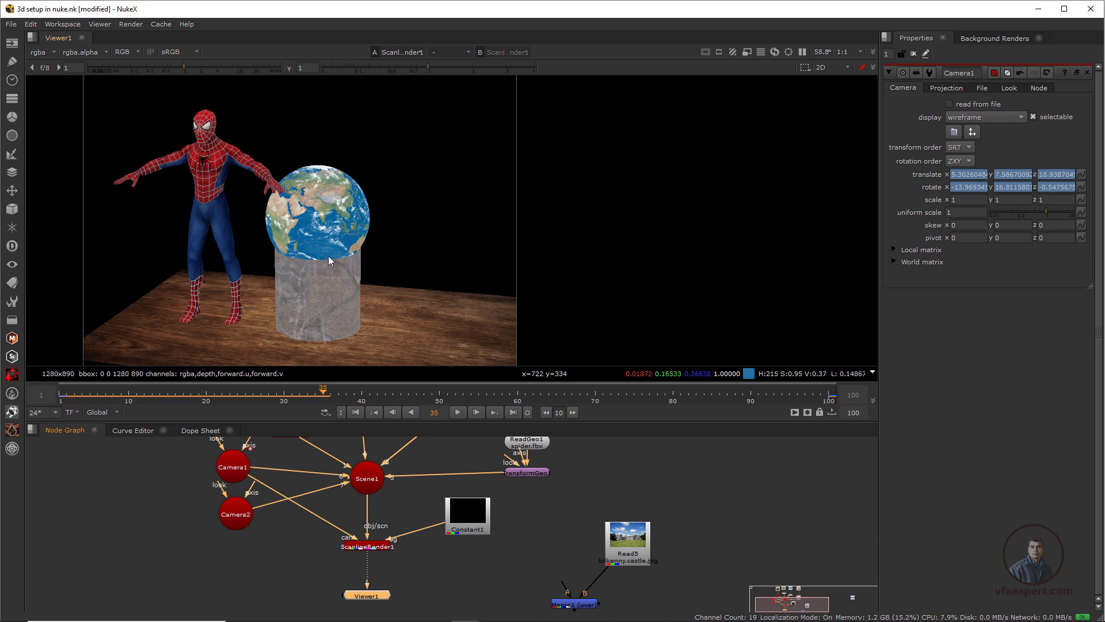
Centre the render in Viewer1, play the animation and stop it at frame 26
{"action": "scroll", "coordinate": [329, 259], "scroll_direction": "down", "scroll_amount": 1}
{"action": "middle_click_drag", "start_coordinate": [329, 259], "coordinate": [527, 251]}
{"action": "scroll", "coordinate": [511, 257], "scroll_direction": "up", "scroll_amount": 1}
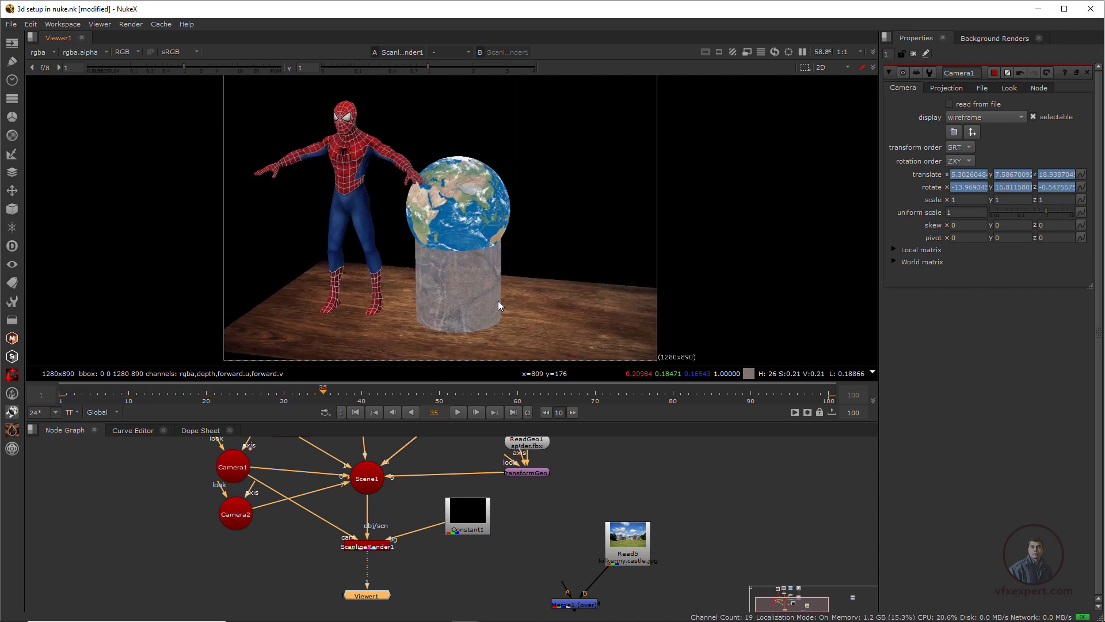
{"action": "middle_click_drag", "start_coordinate": [498, 301], "coordinate": [502, 305]}
{"action": "left_click", "coordinate": [458, 412]}
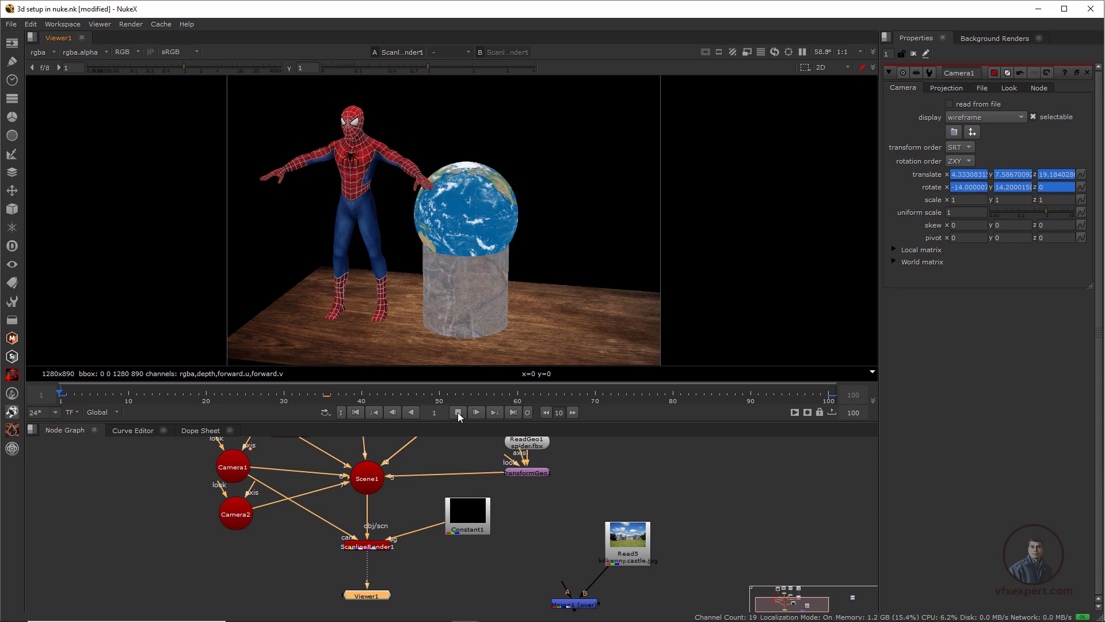
{"action": "left_click", "coordinate": [459, 413]}
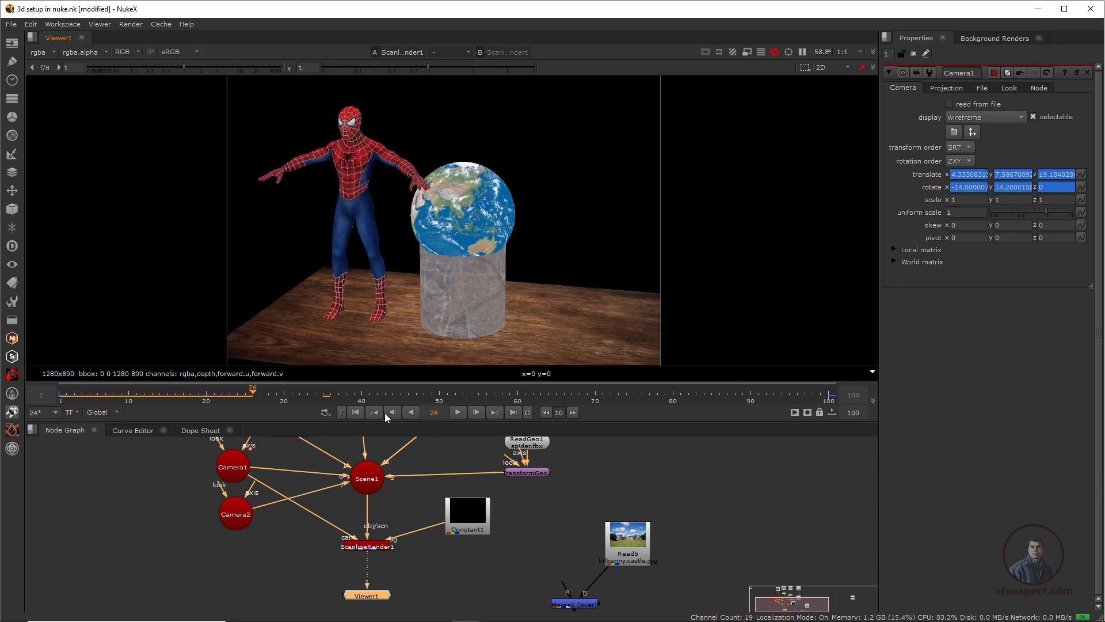
Add a Point light node beside the cameras and connect it to Scene1
{"action": "scroll", "coordinate": [442, 484], "scroll_direction": "down", "scroll_amount": 2}
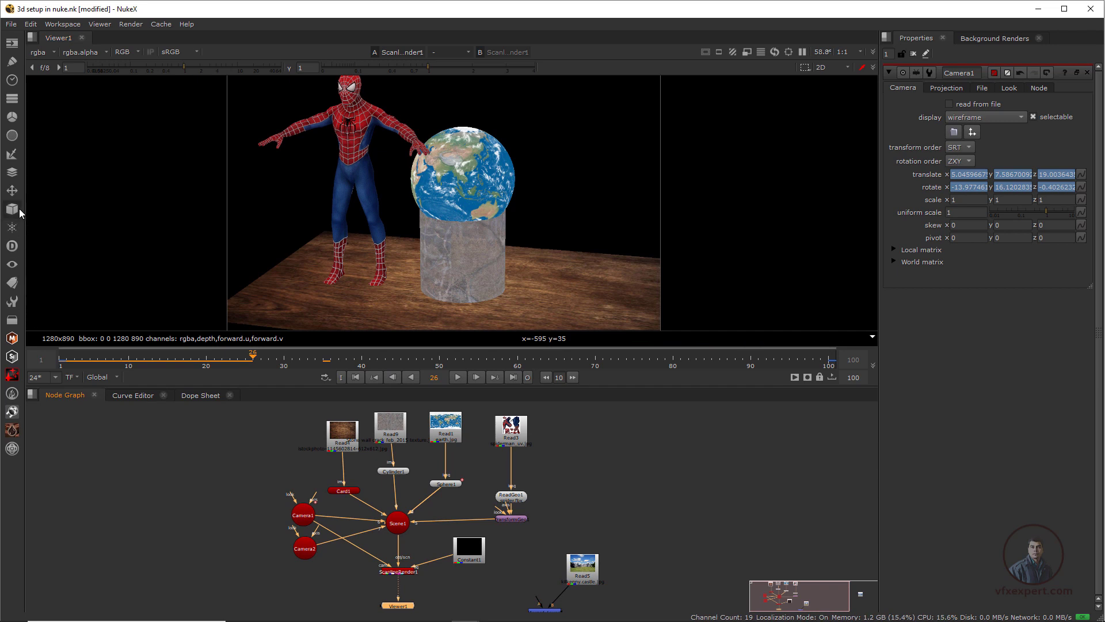
{"action": "left_click", "coordinate": [19, 208]}
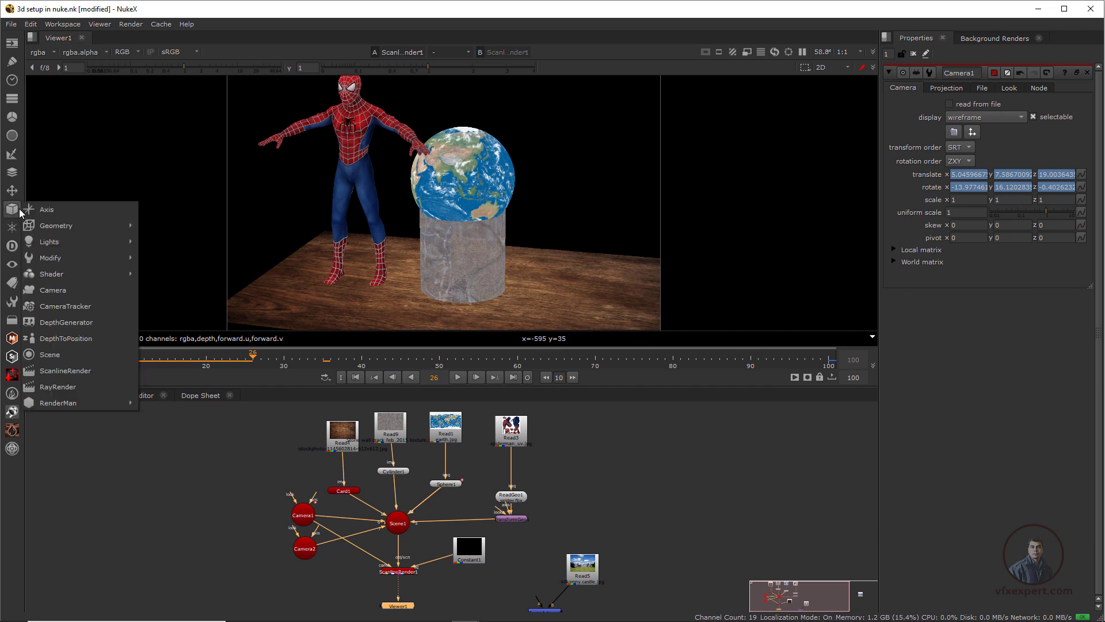
{"action": "mouse_move", "coordinate": [71, 244]}
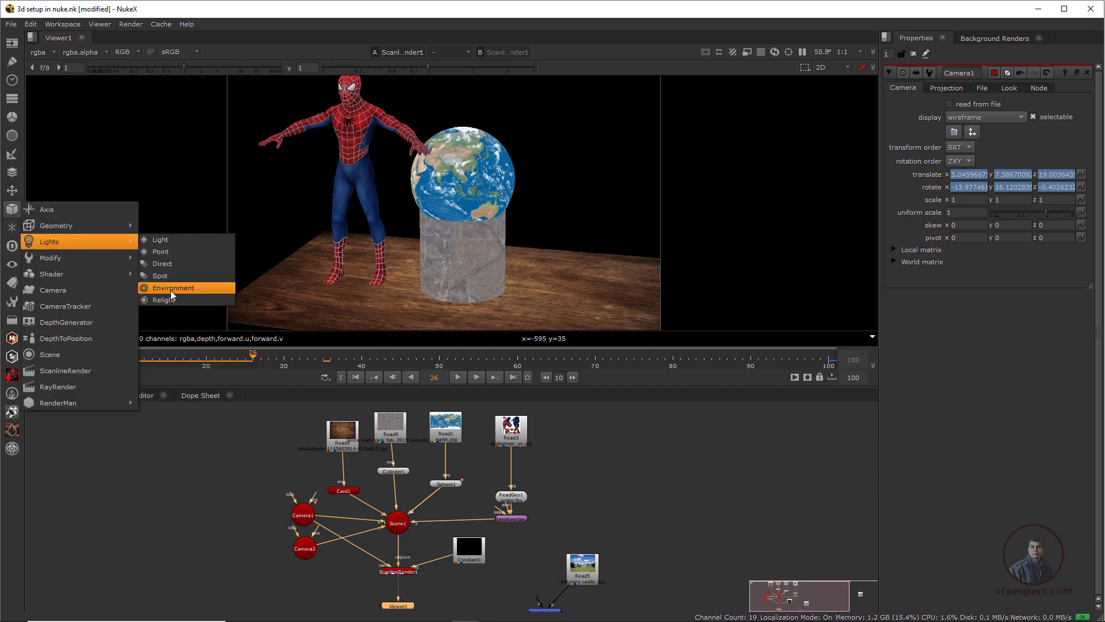
{"action": "left_click", "coordinate": [164, 252]}
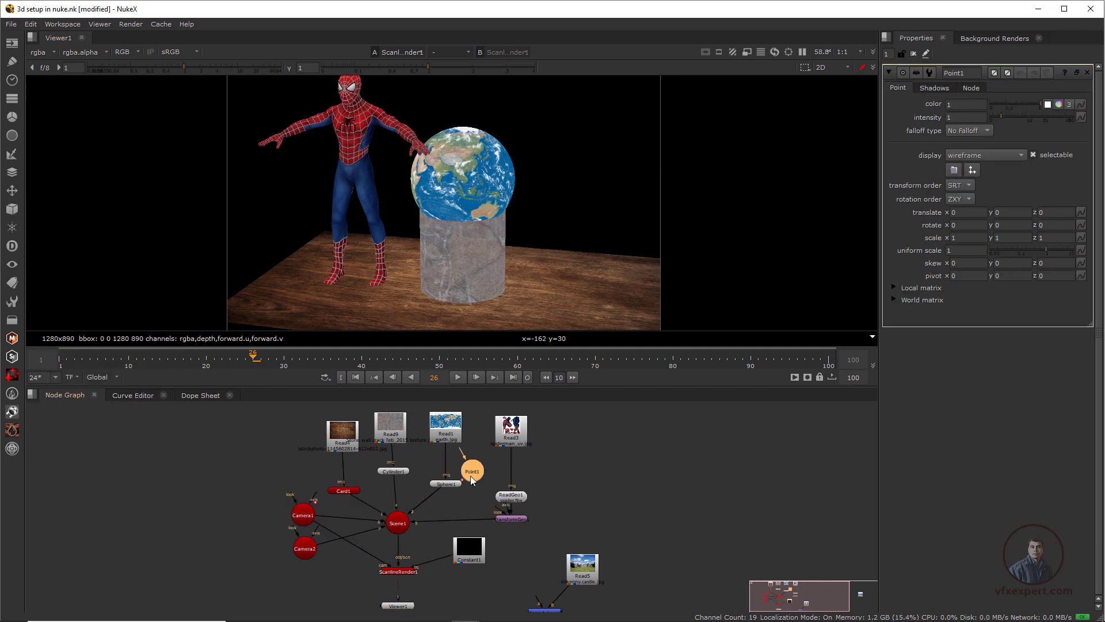
{"action": "left_click_drag", "start_coordinate": [349, 563], "coordinate": [449, 531]}
{"action": "scroll", "coordinate": [307, 477], "scroll_direction": "up", "scroll_amount": 3}
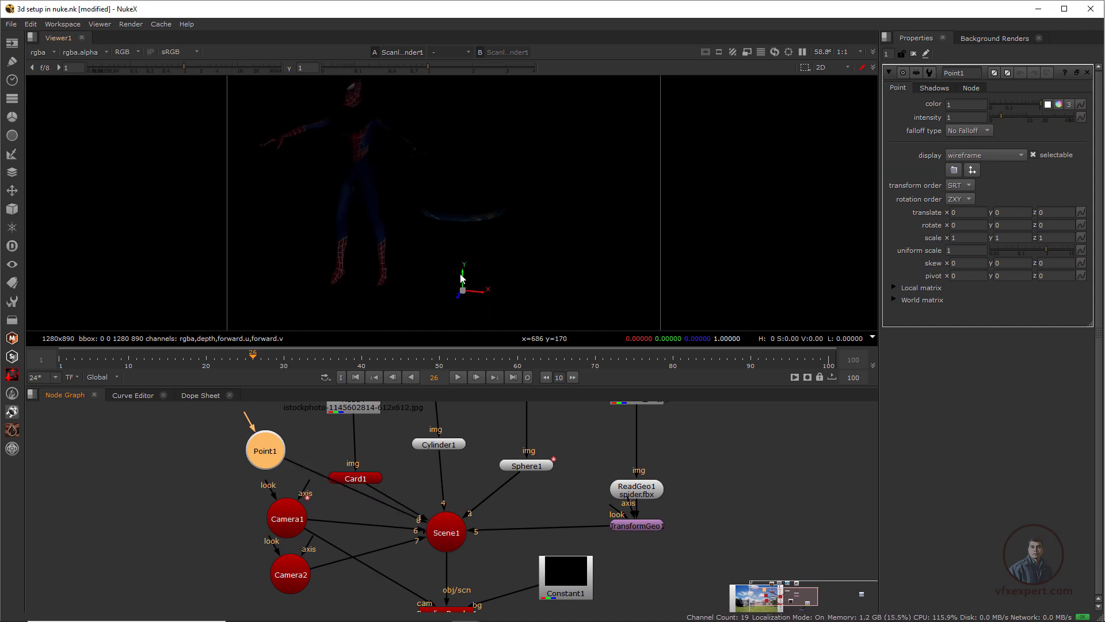
Raise Point1 above the globe to about y 6.96 and set its intensity to 7
{"action": "left_click_drag", "start_coordinate": [461, 278], "coordinate": [468, 109]}
{"action": "scroll", "coordinate": [490, 214], "scroll_direction": "down", "scroll_amount": 3}
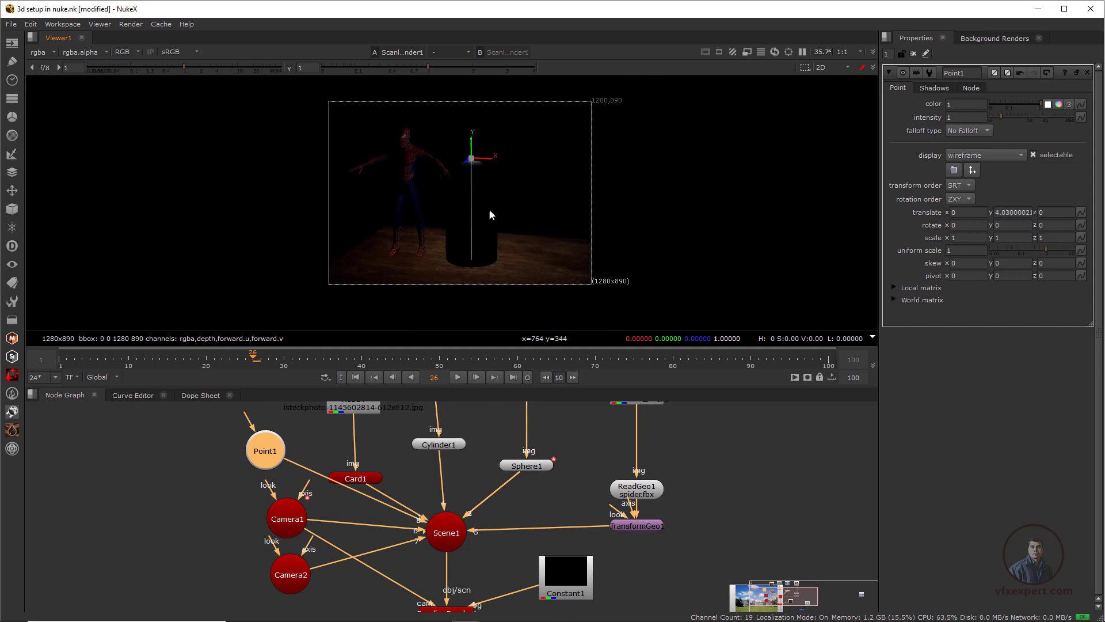
{"action": "middle_click_drag", "start_coordinate": [476, 153], "coordinate": [460, 214]}
{"action": "left_click_drag", "start_coordinate": [458, 203], "coordinate": [458, 121]}
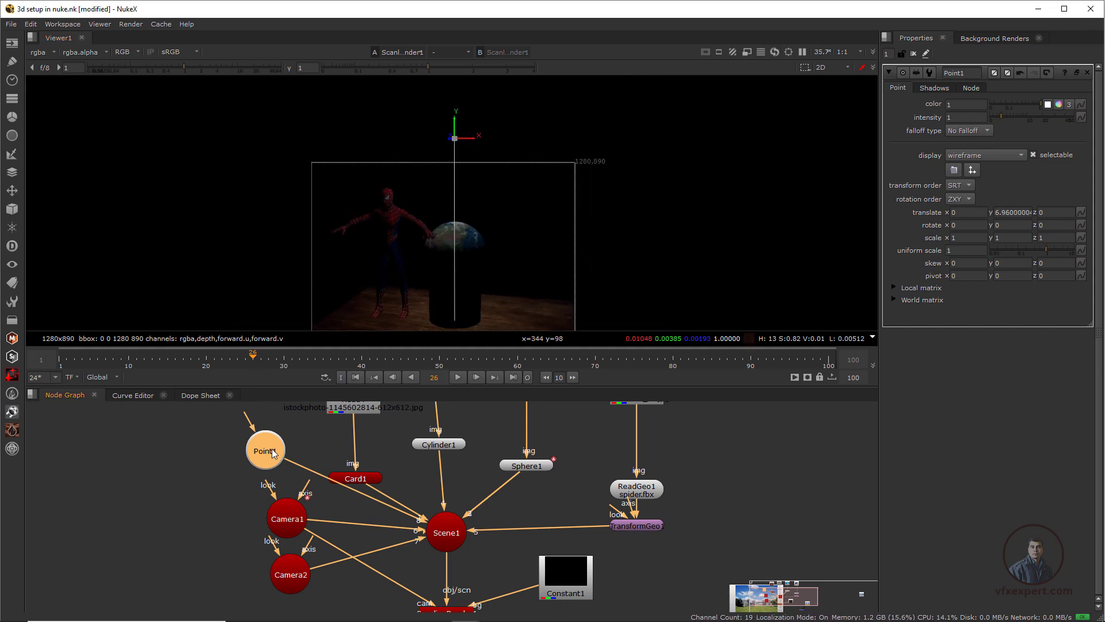
{"action": "left_click_drag", "start_coordinate": [876, 218], "coordinate": [743, 224]}
{"action": "left_click_drag", "start_coordinate": [885, 118], "coordinate": [936, 123]}
Duplicate the Point1 light, place the copy below Camera2 and connect it to Scene1
{"action": "scroll", "coordinate": [429, 502], "scroll_direction": "down", "scroll_amount": 2}
{"action": "left_click_drag", "start_coordinate": [316, 431], "coordinate": [304, 453]}
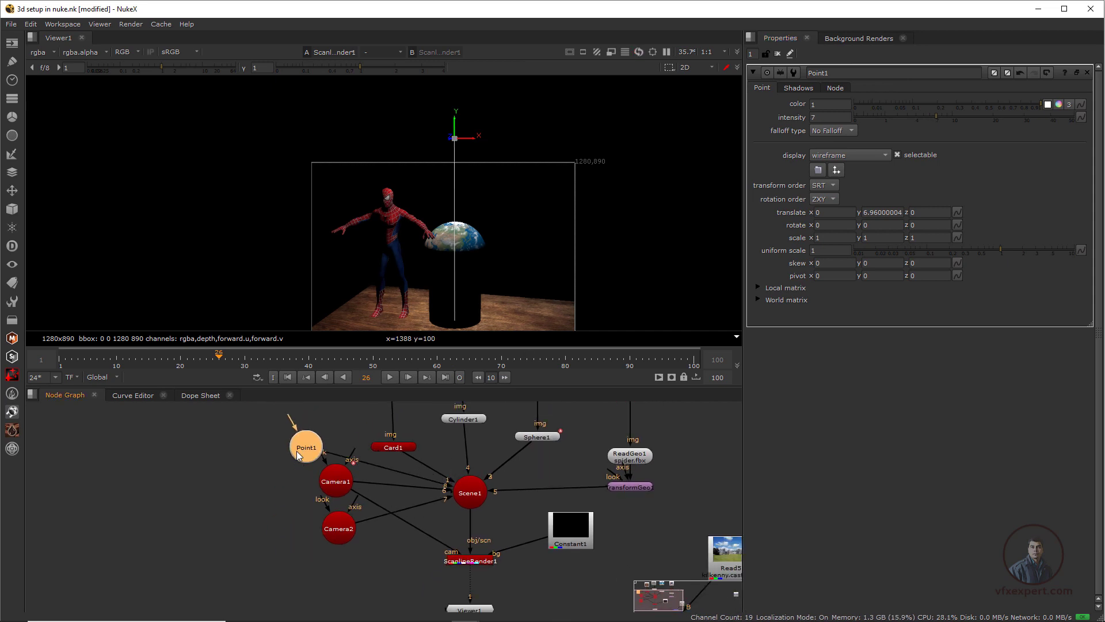
{"action": "left_click", "coordinate": [342, 581]}
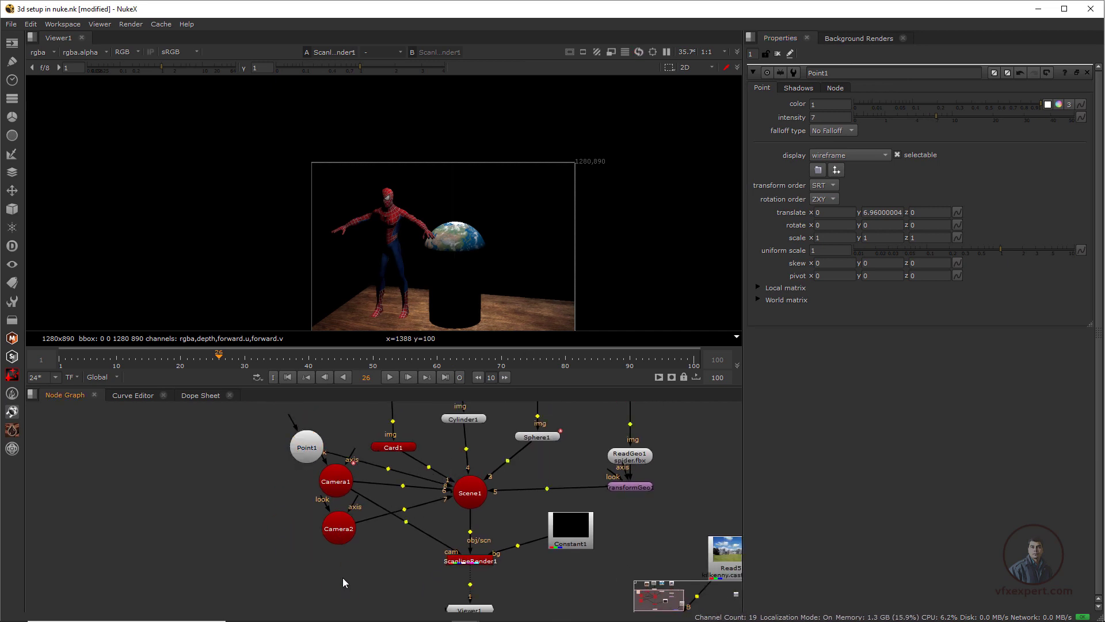
{"action": "key", "text": "ctrl+v"}
{"action": "left_click_drag", "start_coordinate": [347, 583], "coordinate": [331, 568]}
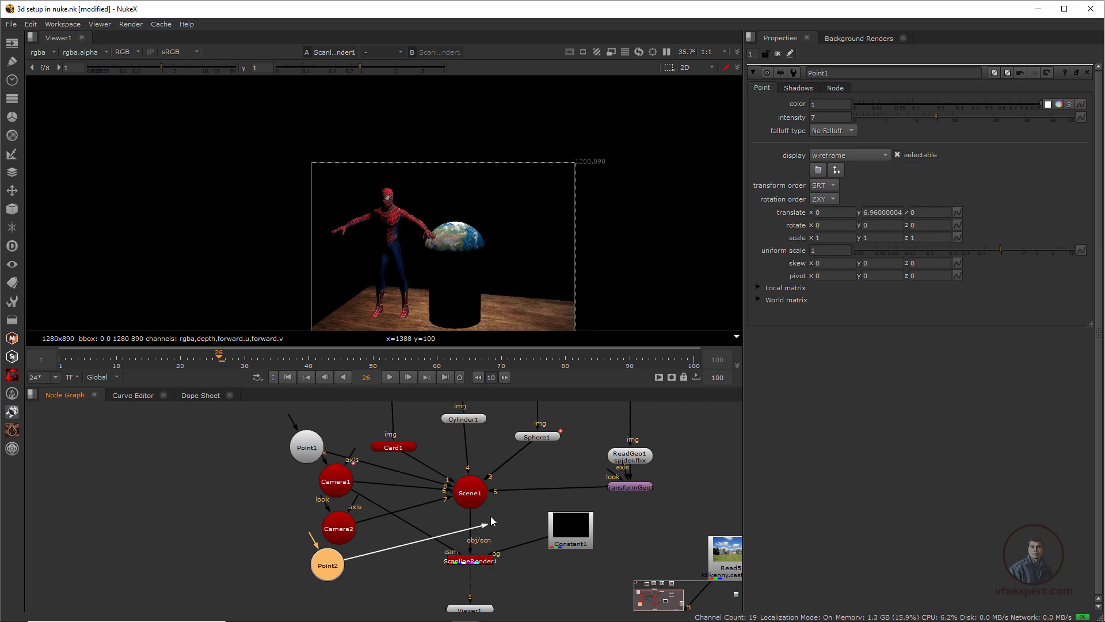
{"action": "left_click_drag", "start_coordinate": [491, 521], "coordinate": [473, 498]}
In the 3D view, move Point2 in front of the globe to about 0, 2.20, 4.72
{"action": "middle_click_drag", "start_coordinate": [507, 275], "coordinate": [465, 243]}
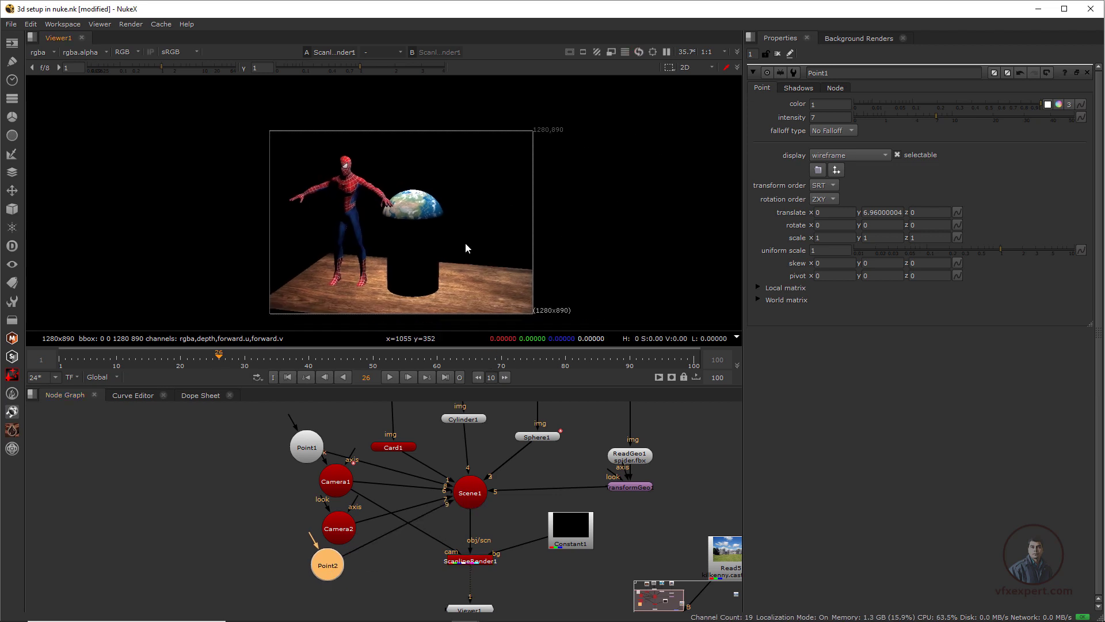
{"action": "key", "text": "Tab"}
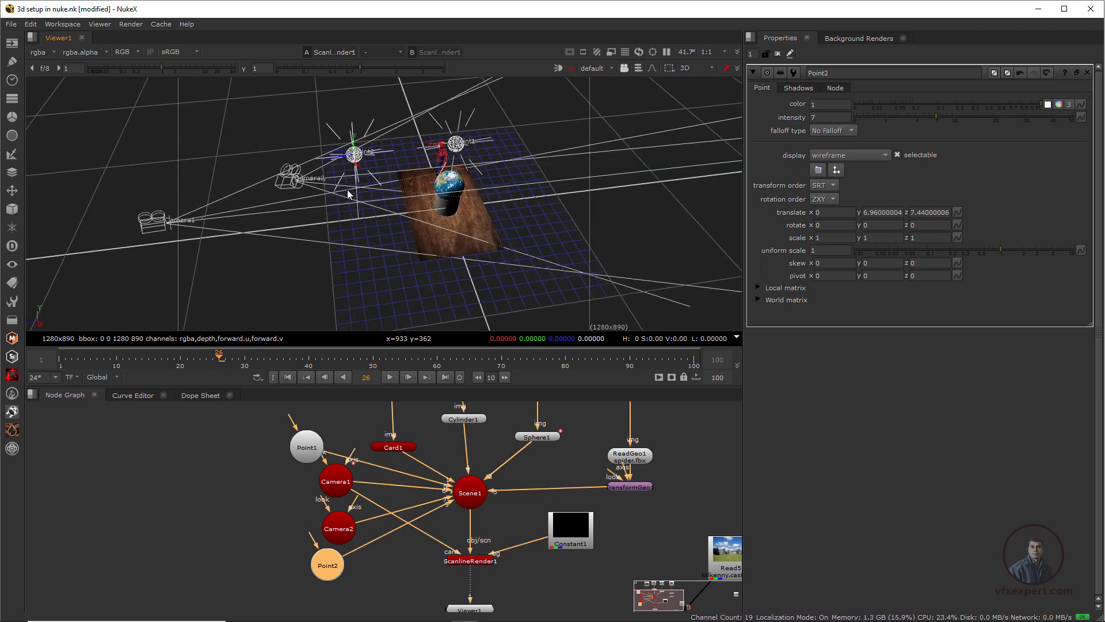
{"action": "left_click_drag", "start_coordinate": [347, 191], "coordinate": [352, 192]}
{"action": "left_click_drag", "start_coordinate": [359, 144], "coordinate": [362, 188]}
{"action": "left_click_drag", "start_coordinate": [350, 196], "coordinate": [382, 199]}
{"action": "left_click_drag", "start_coordinate": [383, 230], "coordinate": [425, 192], "text": "ctrl"}
{"action": "scroll", "coordinate": [403, 195], "scroll_direction": "up", "scroll_amount": 5}
{"action": "mouse_move", "coordinate": [936, 117]}
{"action": "left_mouse_down"}
{"action": "mouse_move", "coordinate": [993, 137]}
{"action": "mouse_move", "coordinate": [936, 137]}
{"action": "left_mouse_up"}
{"action": "left_click_drag", "start_coordinate": [438, 230], "coordinate": [354, 233], "text": "ctrl"}
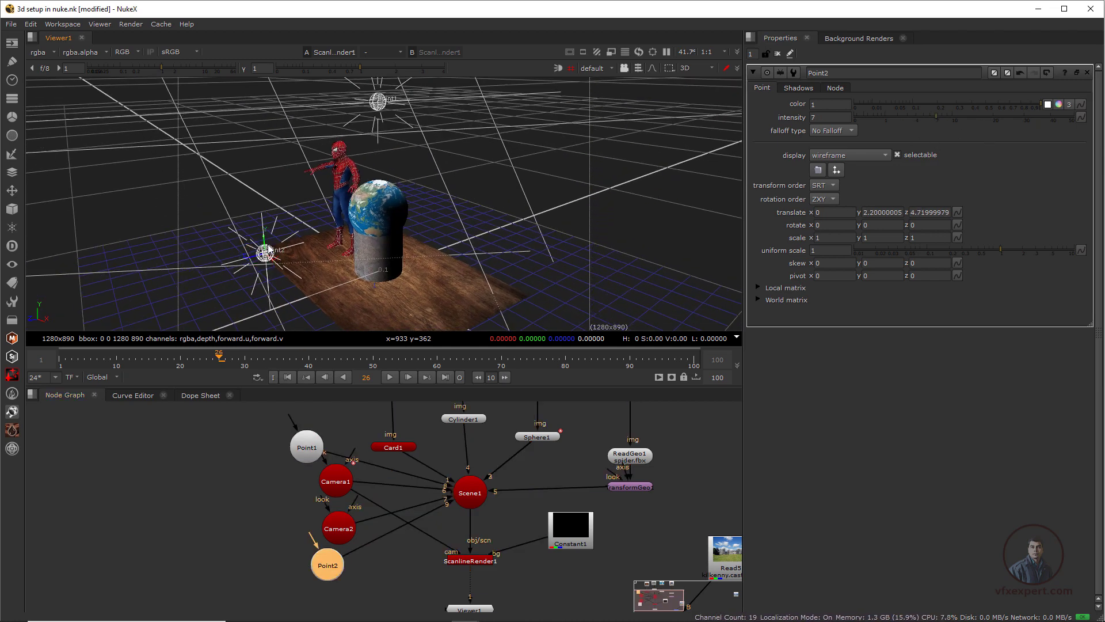
Duplicate the Point2 light as a third point light and connect it to Scene1
{"action": "key", "text": "ctrl"}
{"action": "key", "text": "ctrl+v"}
{"action": "middle_click_drag", "start_coordinate": [332, 577], "coordinate": [310, 541]}
{"action": "left_click_drag", "start_coordinate": [308, 536], "coordinate": [452, 458]}
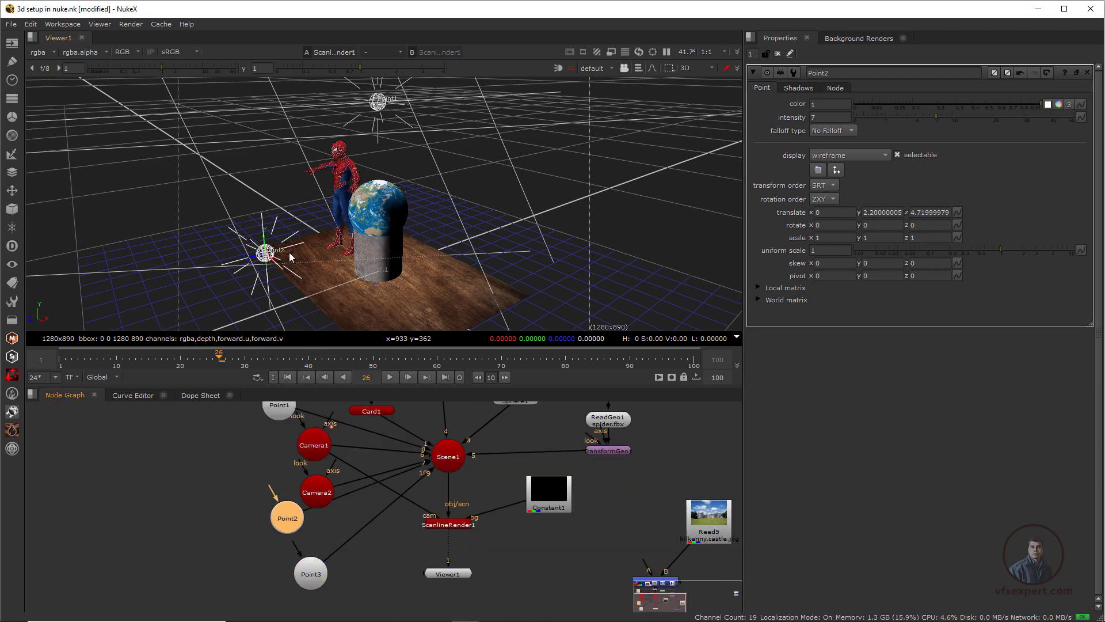
Move Point2 behind the globe to about 2.76, 1.68, -3.78 and set its colour to a blue of about 0, 0.694, 1
{"action": "left_click_drag", "start_coordinate": [253, 259], "coordinate": [516, 242]}
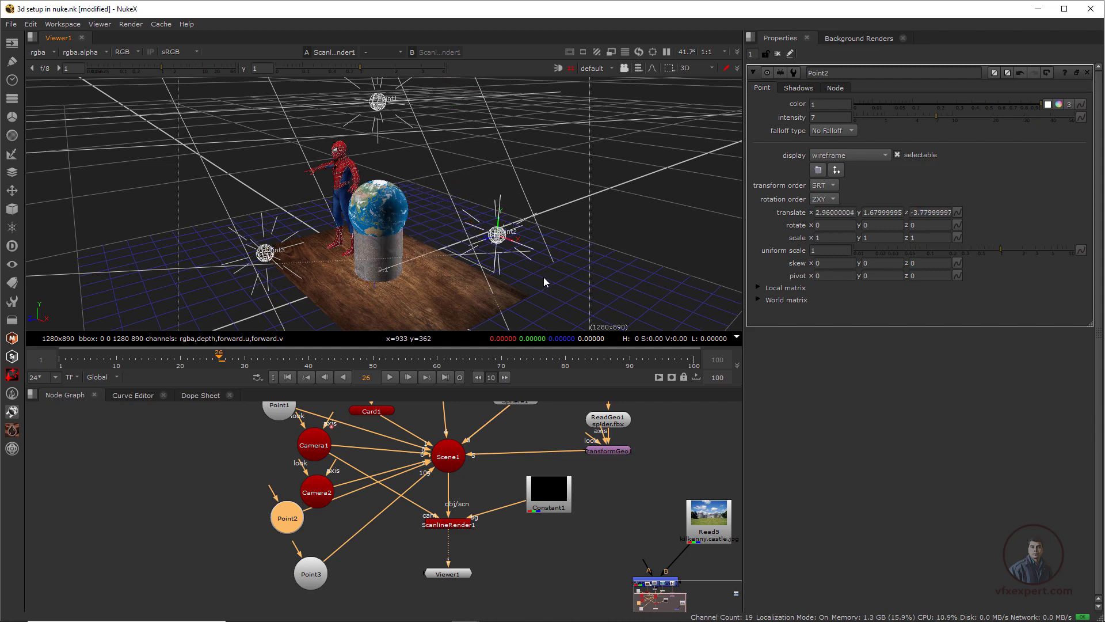
{"action": "key", "text": "Tab"}
{"action": "scroll", "coordinate": [406, 242], "scroll_direction": "up", "scroll_amount": 2}
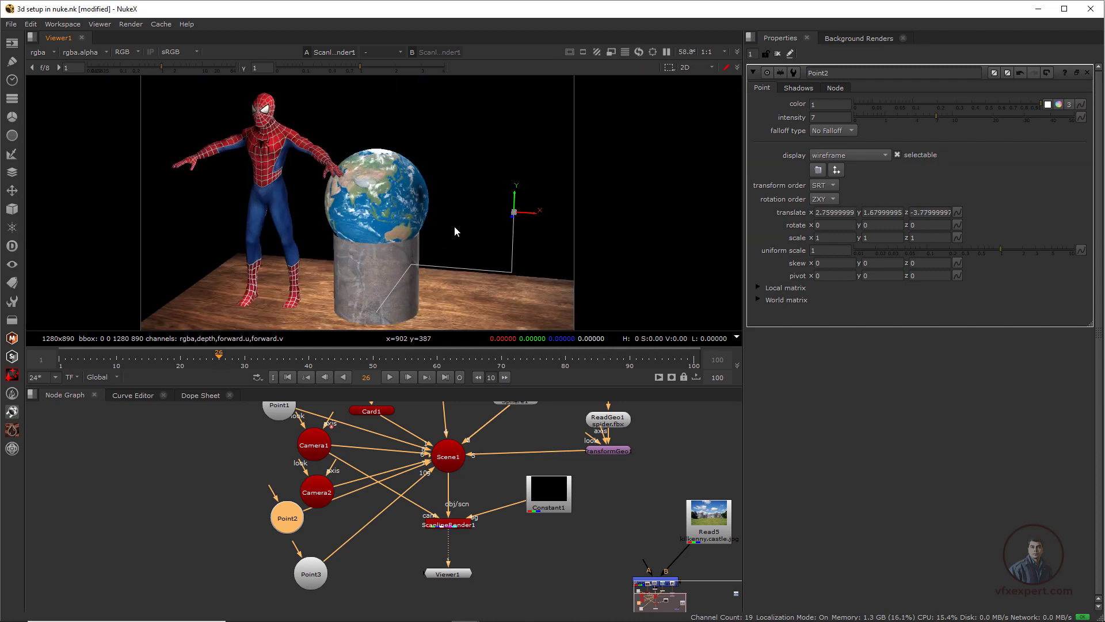
{"action": "left_click", "coordinate": [1059, 105]}
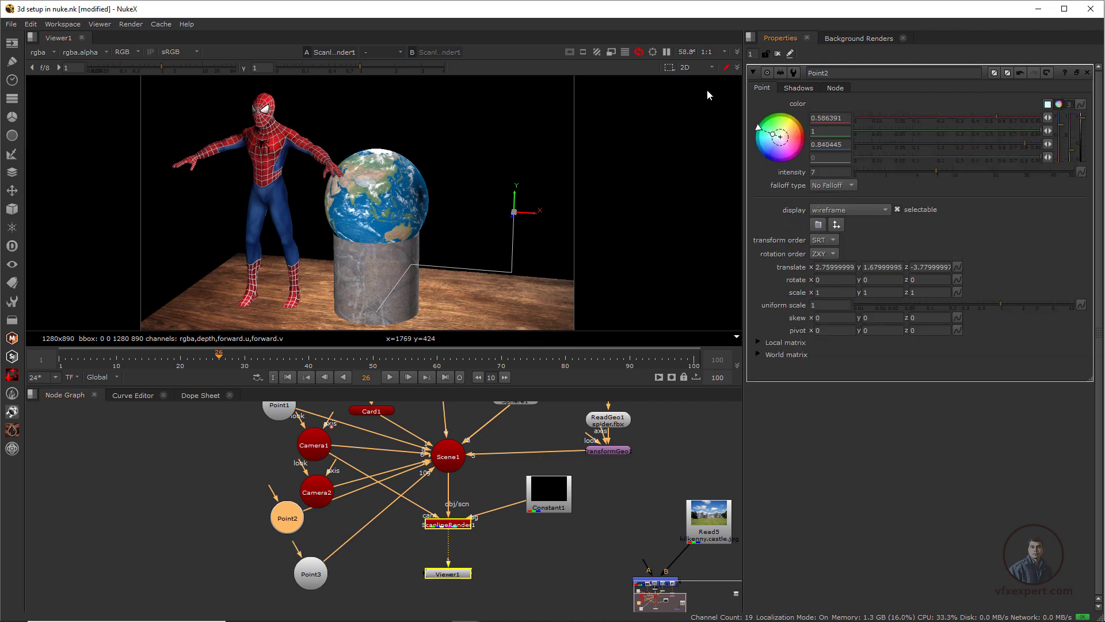
{"action": "left_click_drag", "start_coordinate": [743, 29], "coordinate": [521, 218]}
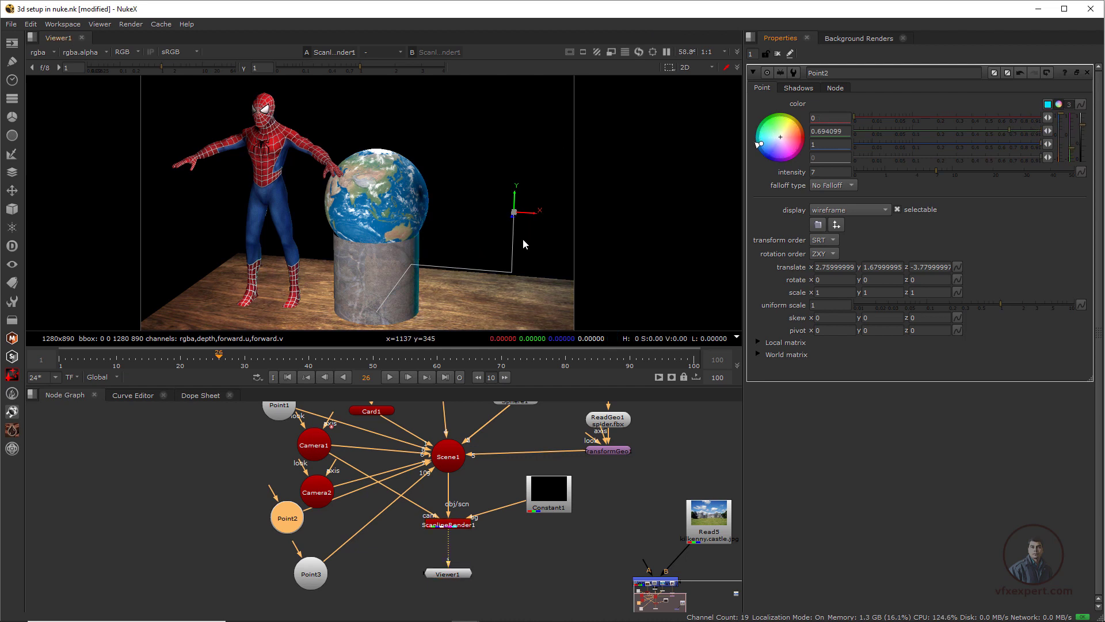
Set Point1's light colour to a warm orange of about 1, 0.676, 0.111
{"action": "middle_click_drag", "start_coordinate": [287, 418], "coordinate": [292, 455]}
{"action": "left_click", "coordinate": [290, 451]}
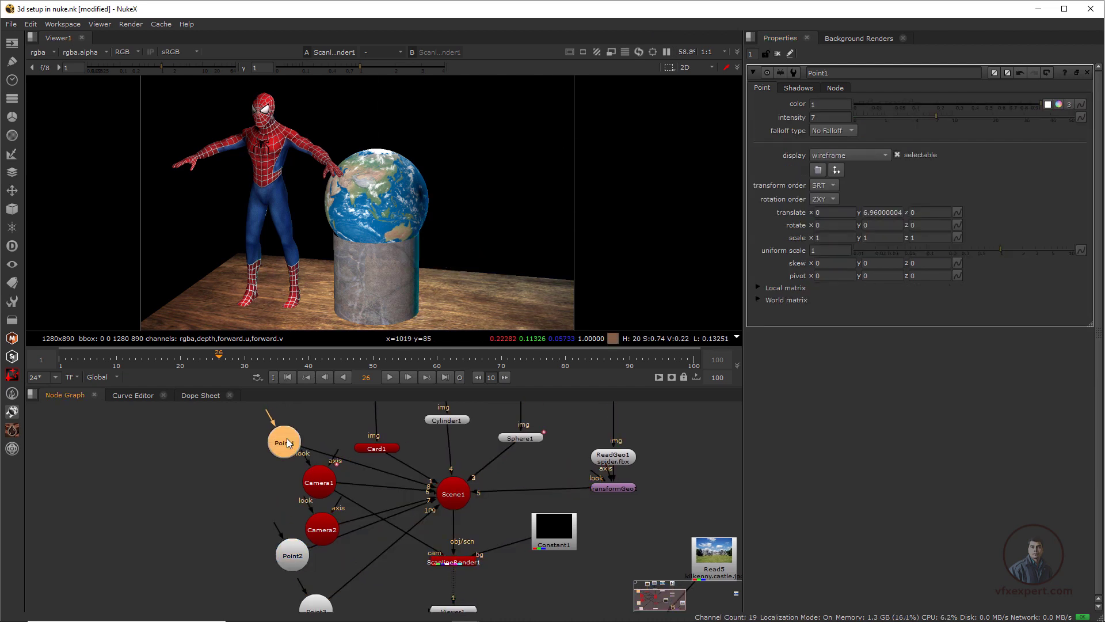
{"action": "left_click", "coordinate": [1068, 104]}
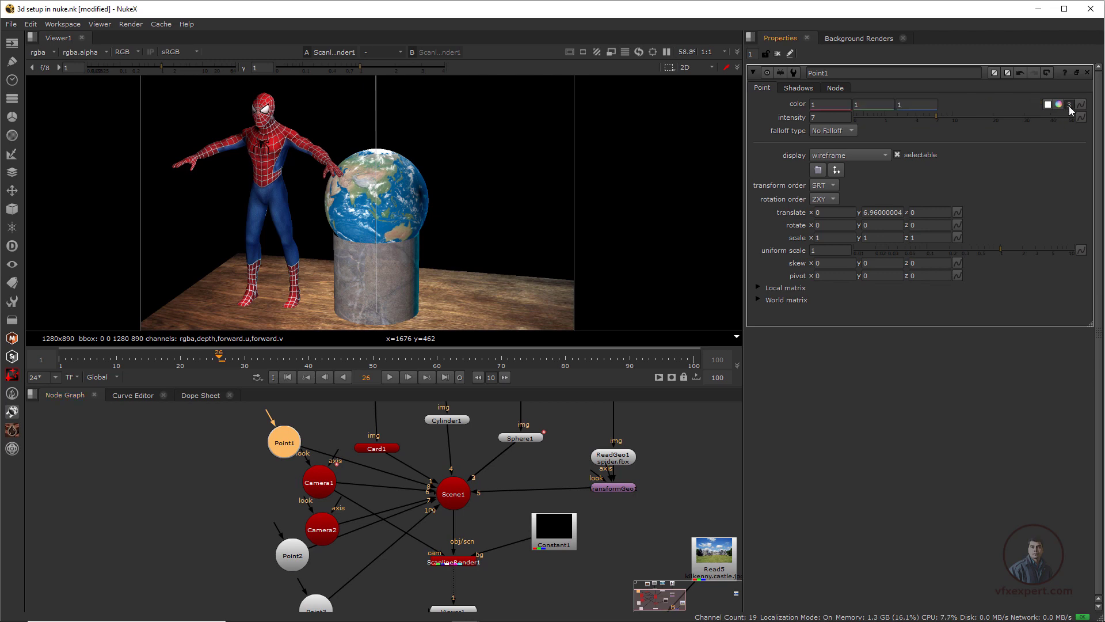
{"action": "left_click", "coordinate": [1069, 106]}
{"action": "left_click", "coordinate": [1058, 105]}
{"action": "left_click_drag", "start_coordinate": [780, 137], "coordinate": [923, 27]}
{"action": "scroll", "coordinate": [463, 168], "scroll_direction": "down", "scroll_amount": 3}
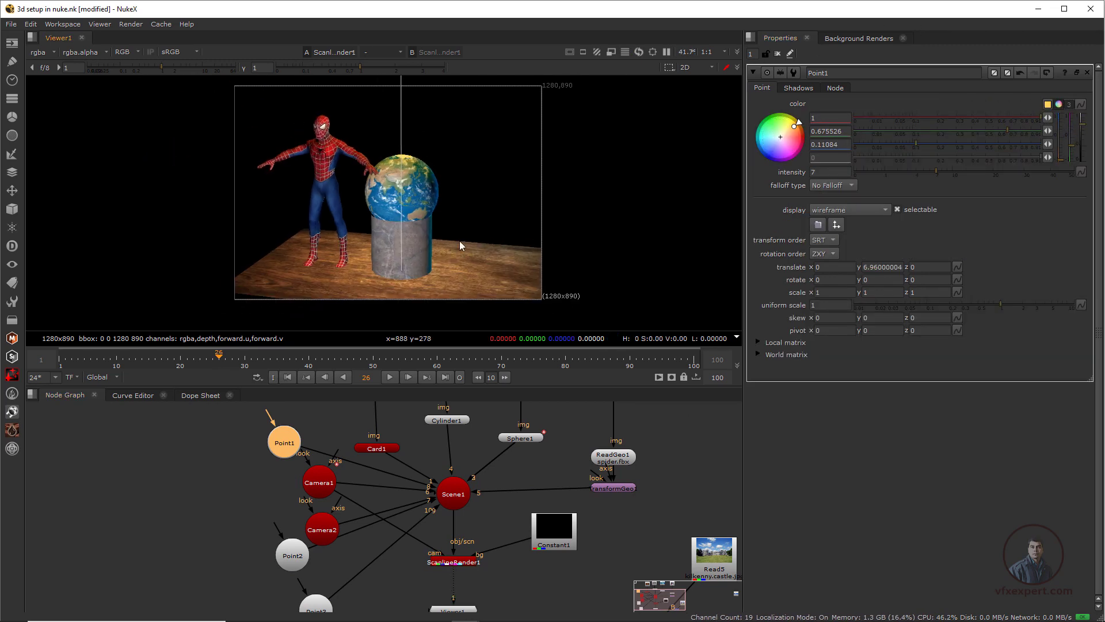
Close all open node properties and examine the coloured lighting on the globe and pedestal in the 2D render
{"action": "scroll", "coordinate": [461, 246], "scroll_direction": "up", "scroll_amount": 3}
{"action": "left_click", "coordinate": [776, 54]}
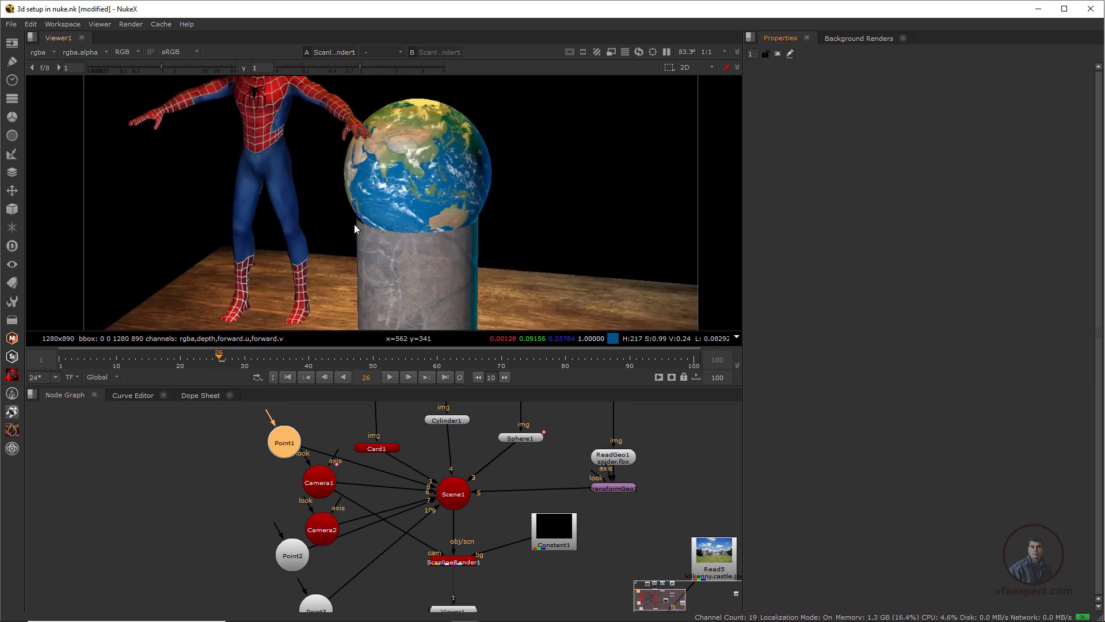
{"action": "scroll", "coordinate": [354, 223], "scroll_direction": "up", "scroll_amount": 2}
{"action": "scroll", "coordinate": [424, 232], "scroll_direction": "down", "scroll_amount": 2}
{"action": "scroll", "coordinate": [412, 483], "scroll_direction": "down", "scroll_amount": 1}
{"action": "middle_click_drag", "start_coordinate": [415, 496], "coordinate": [456, 474]}
{"action": "scroll", "coordinate": [455, 474], "scroll_direction": "up", "scroll_amount": 1}
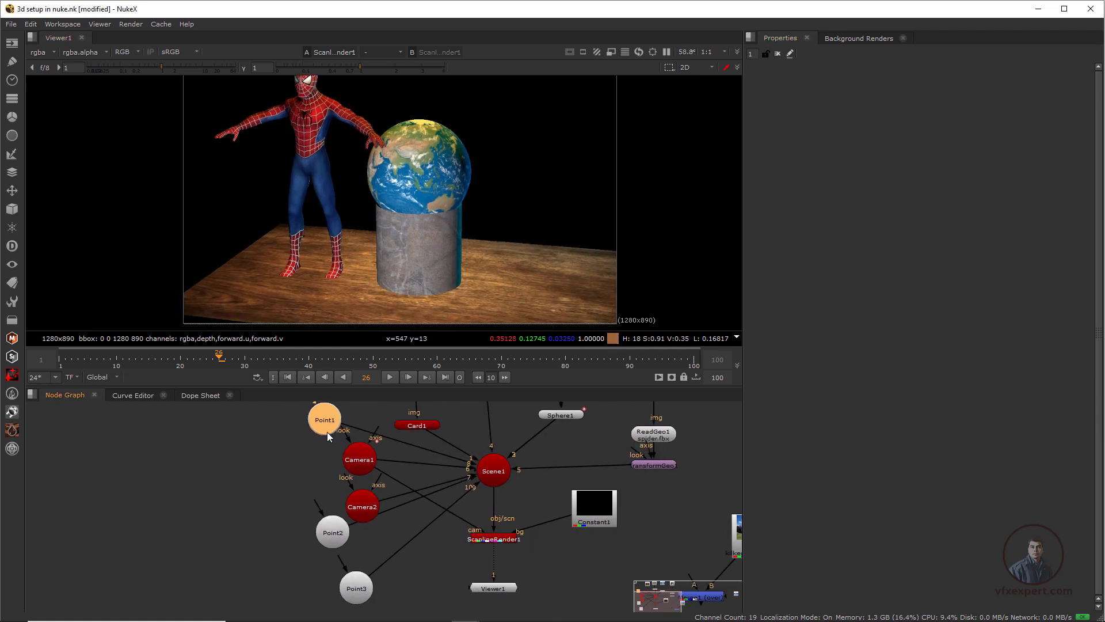
Line up the three point light nodes beside the cameras, clear of the other nodes, and disable all three
{"action": "left_click_drag", "start_coordinate": [331, 431], "coordinate": [273, 443]}
{"action": "left_click_drag", "start_coordinate": [337, 537], "coordinate": [268, 540]}
{"action": "left_click_drag", "start_coordinate": [356, 588], "coordinate": [267, 574]}
{"action": "left_click_drag", "start_coordinate": [266, 431], "coordinate": [246, 460]}
{"action": "left_click_drag", "start_coordinate": [191, 430], "coordinate": [305, 601]}
{"action": "key", "text": "d"}
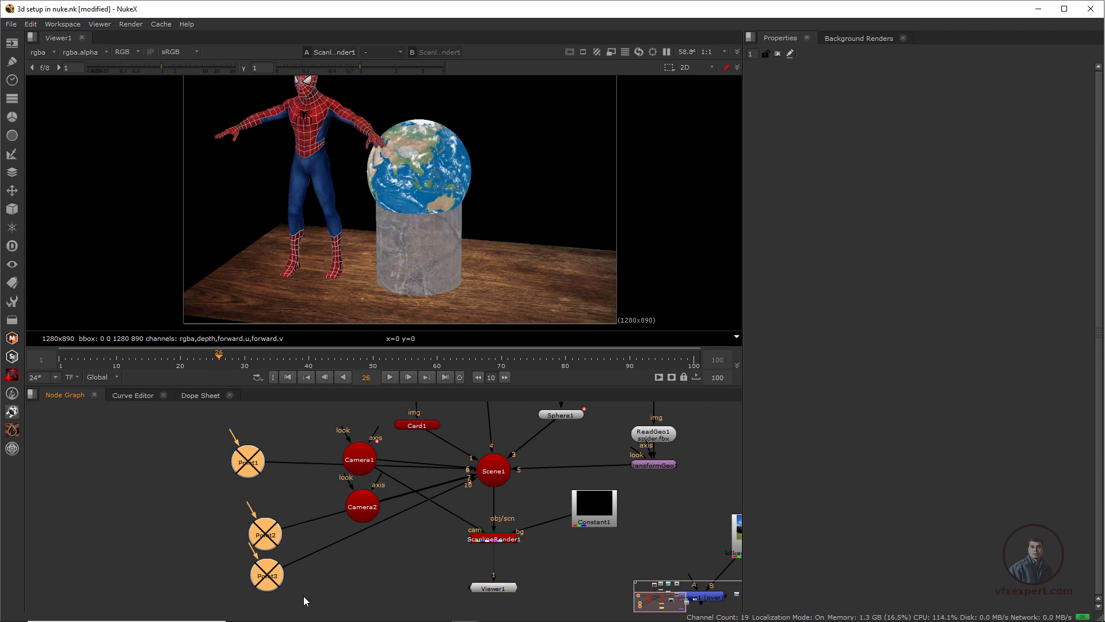
Make the viewer area taller and start playing the unlit animation in Viewer1
{"action": "scroll", "coordinate": [425, 268], "scroll_direction": "up", "scroll_amount": 3}
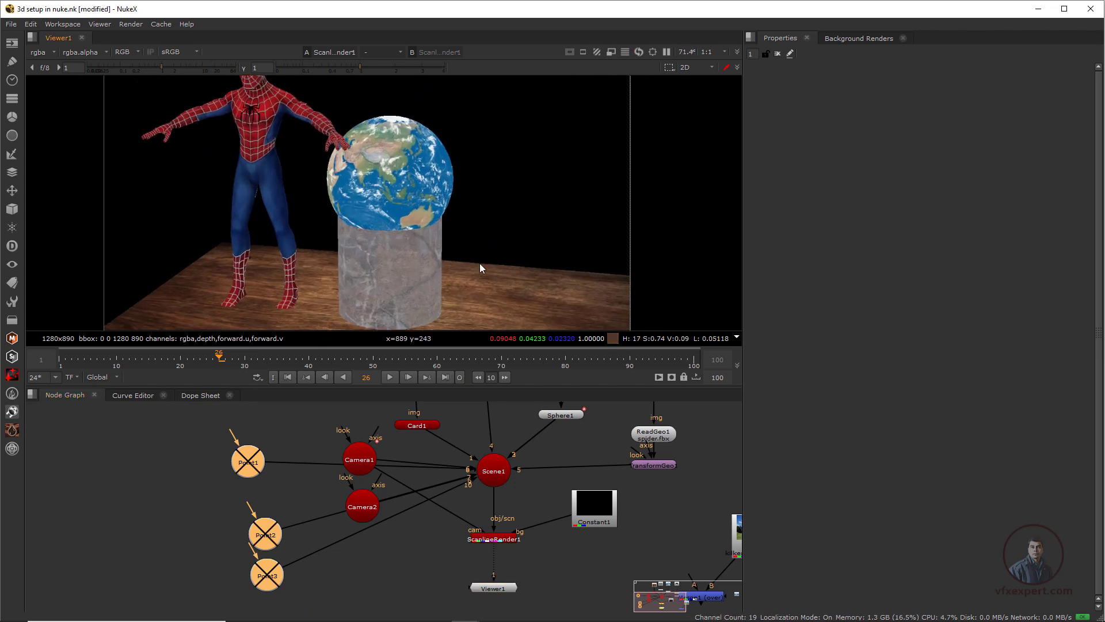
{"action": "left_click_drag", "start_coordinate": [426, 389], "coordinate": [429, 423]}
{"action": "scroll", "coordinate": [461, 523], "scroll_direction": "down", "scroll_amount": 3}
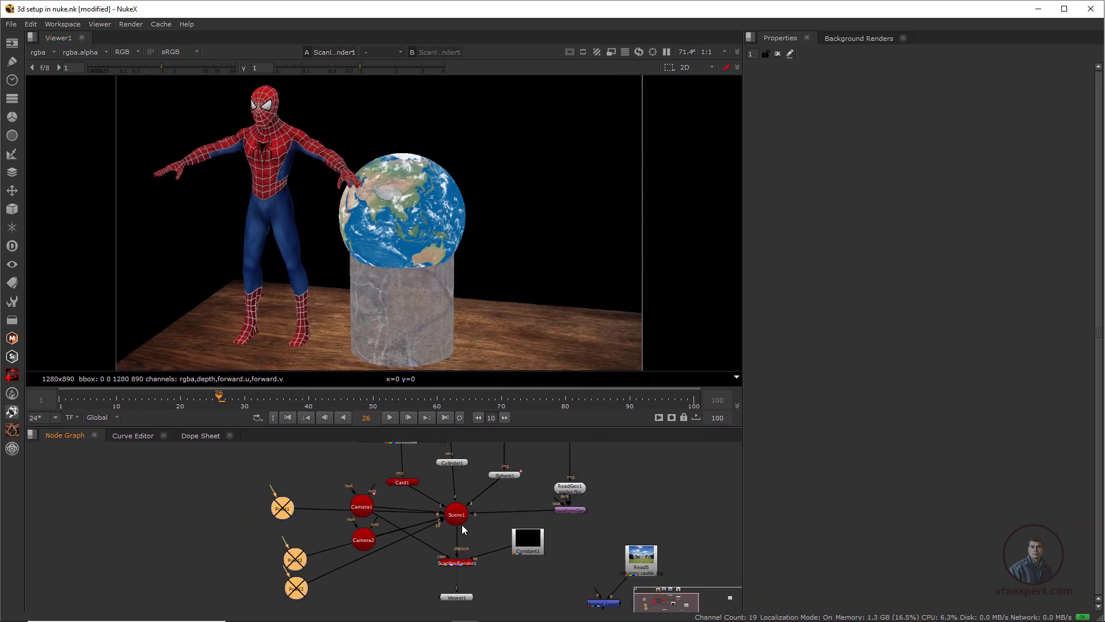
{"action": "left_click", "coordinate": [386, 419]}
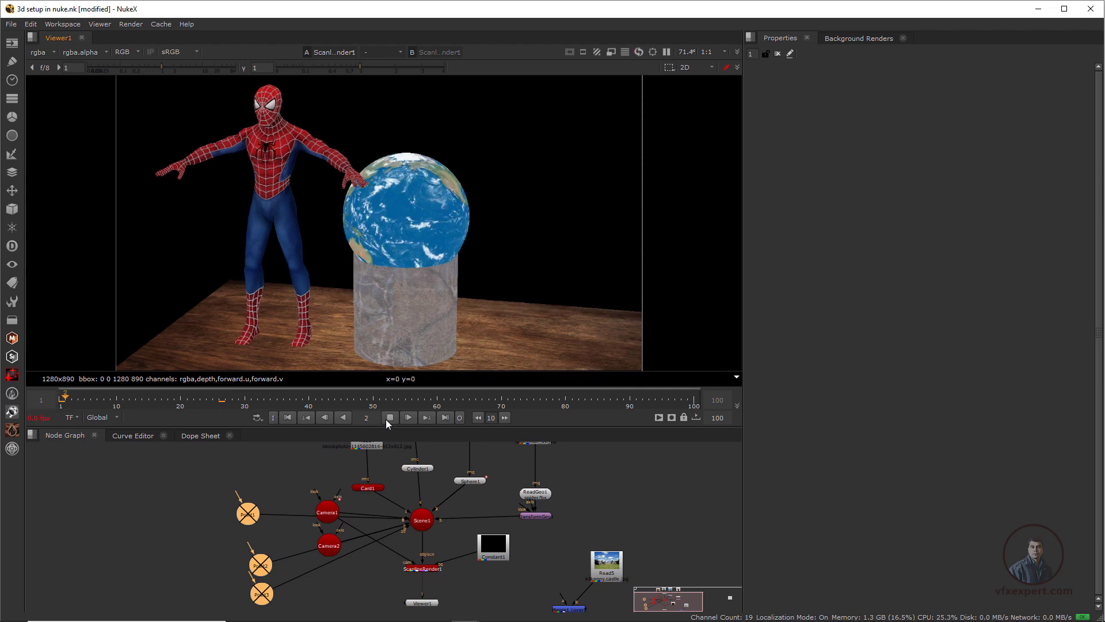
Open the ScanlineRender1 properties, inspect the globe's edges up close in the render, and set antialiasing to medium
{"action": "double_click", "coordinate": [433, 570]}
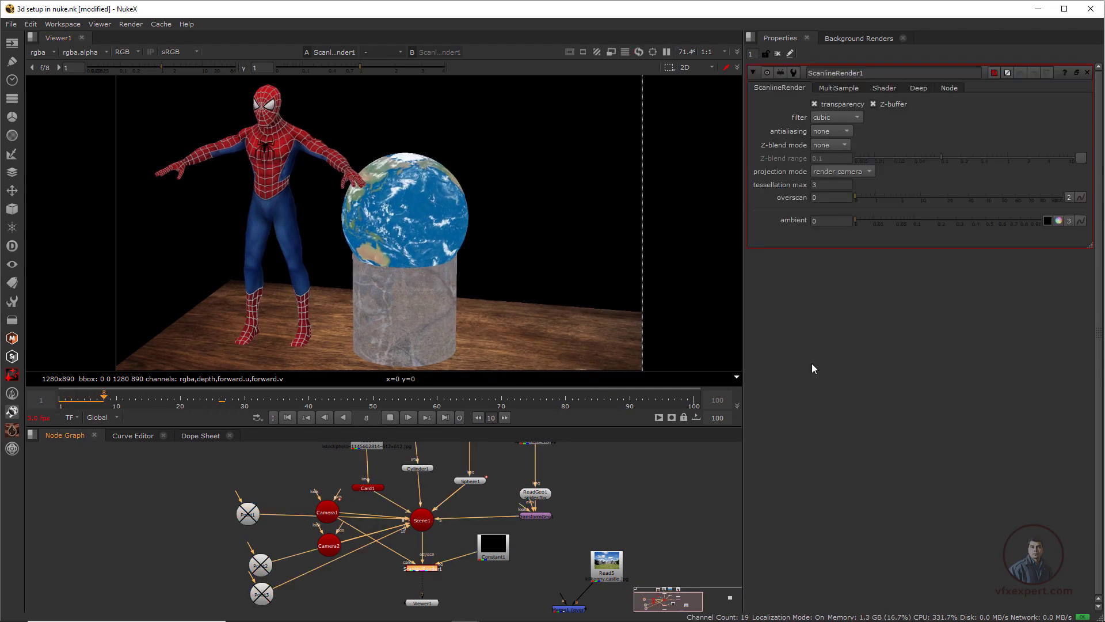
{"action": "scroll", "coordinate": [423, 190], "scroll_direction": "up", "scroll_amount": 4}
{"action": "scroll", "coordinate": [414, 193], "scroll_direction": "down", "scroll_amount": 3}
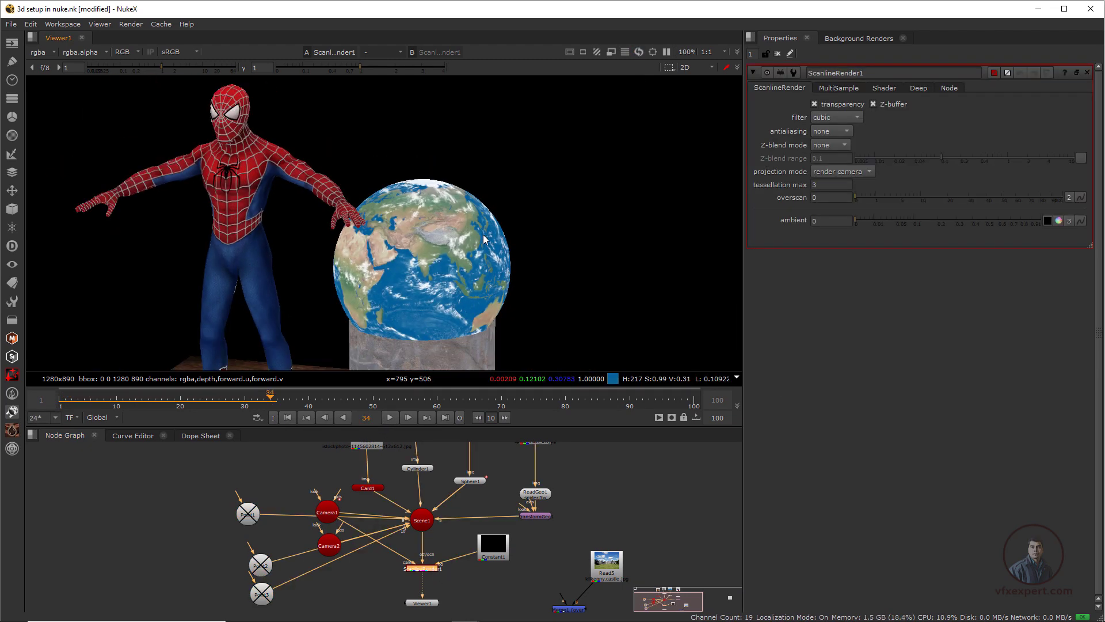
{"action": "scroll", "coordinate": [399, 202], "scroll_direction": "up", "scroll_amount": 4}
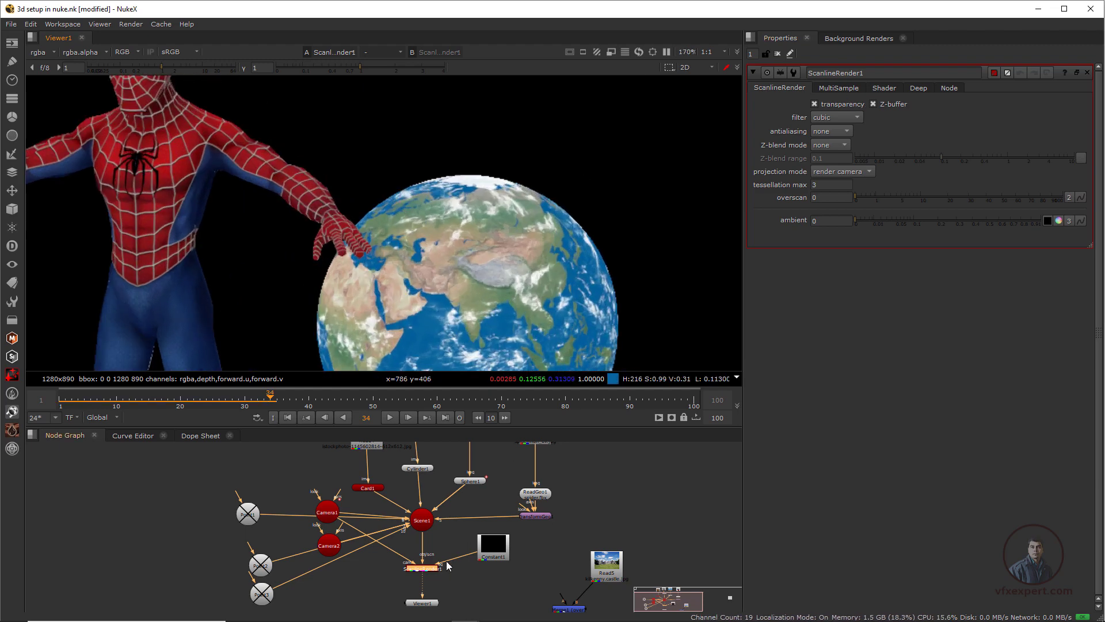
{"action": "scroll", "coordinate": [448, 565], "scroll_direction": "up", "scroll_amount": 3}
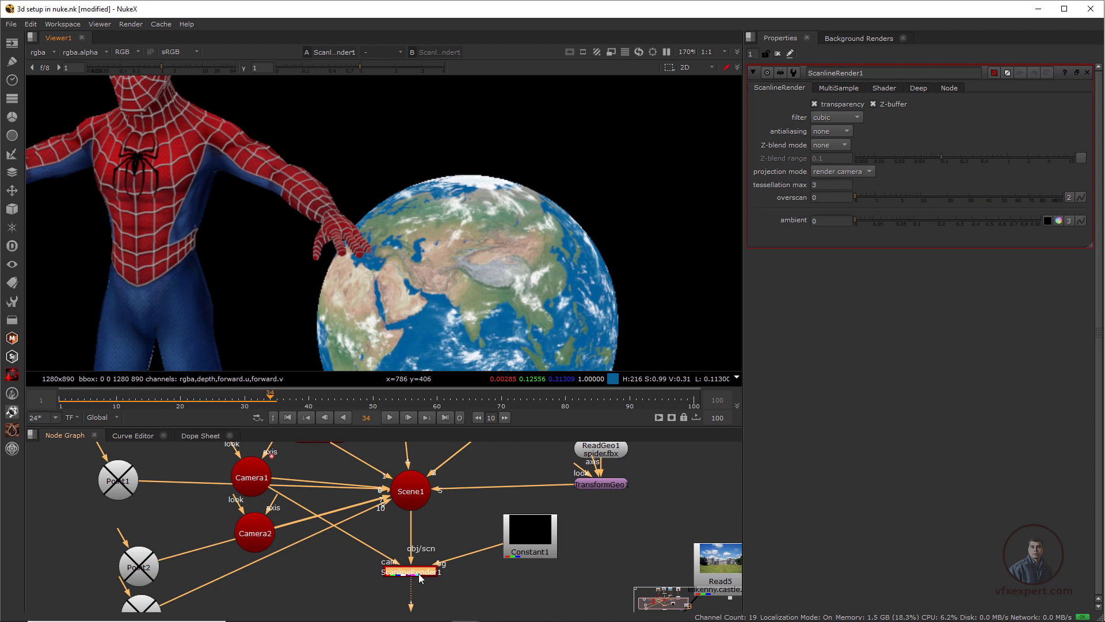
{"action": "left_click", "coordinate": [829, 131]}
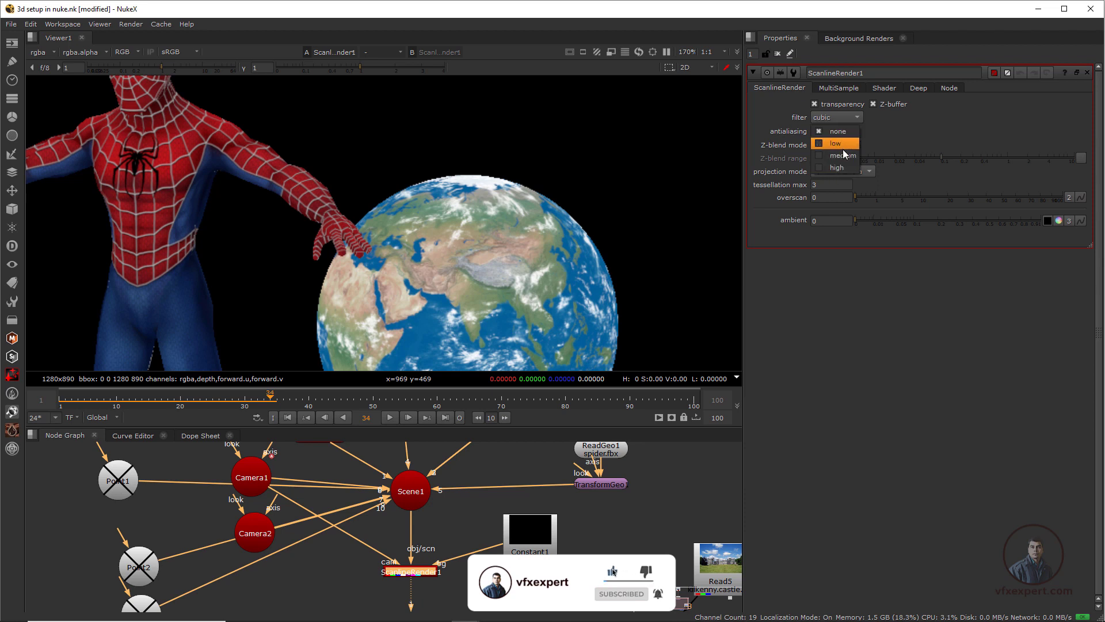
{"action": "left_click", "coordinate": [847, 157]}
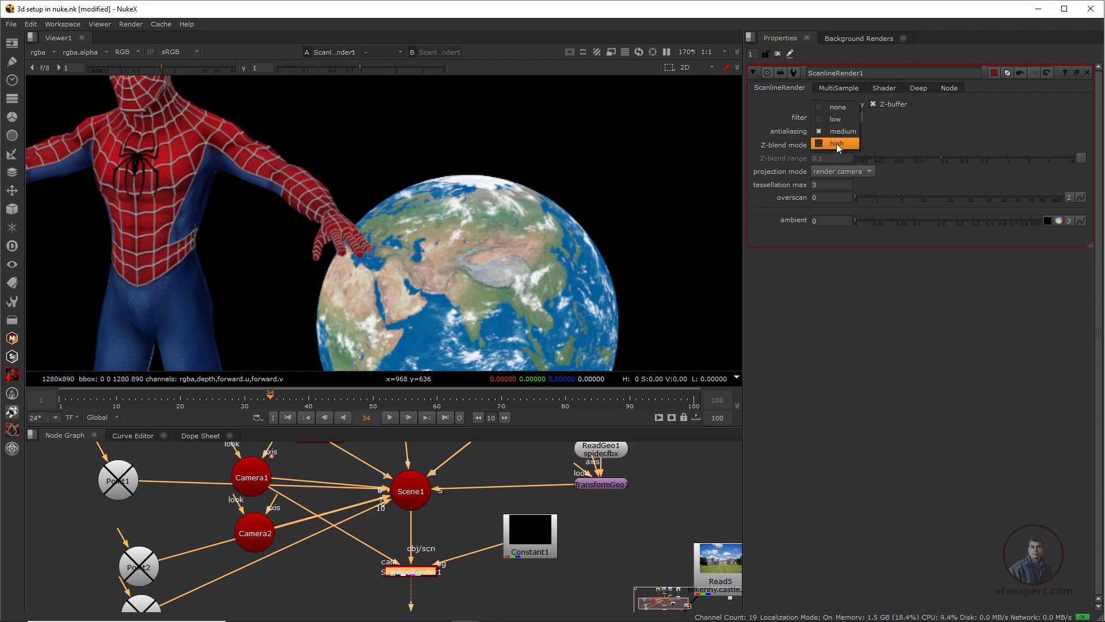
{"action": "left_click", "coordinate": [837, 143]}
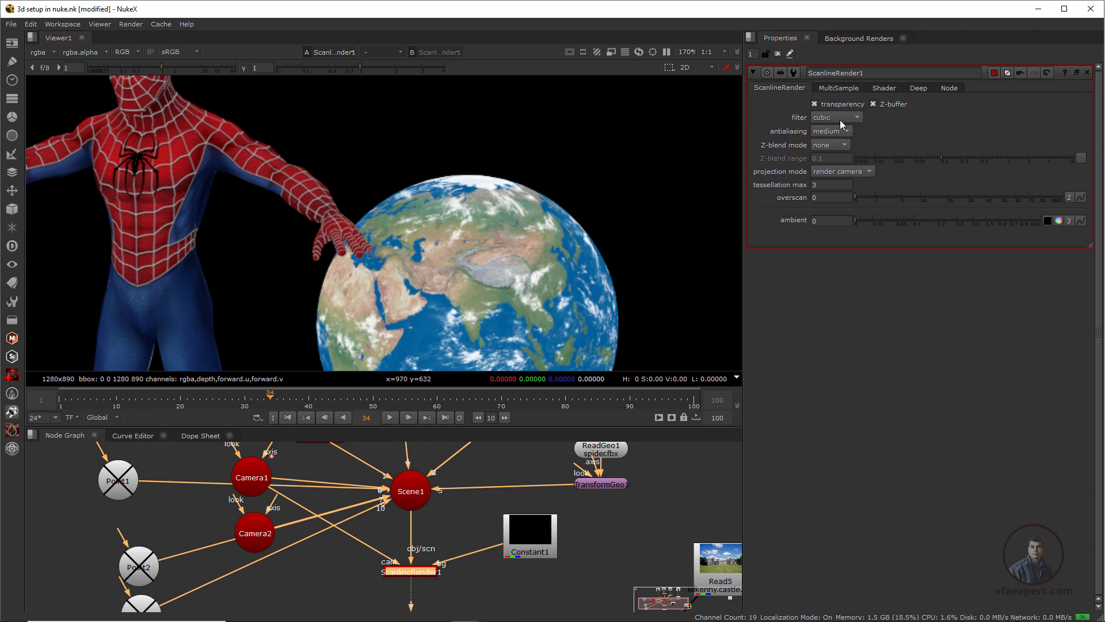
Examine the antialiased render of the whole scene and the node connections leading into Scene1 and ScanlineRender1
{"action": "scroll", "coordinate": [555, 225], "scroll_direction": "down", "scroll_amount": 6}
{"action": "middle_click_drag", "start_coordinate": [557, 281], "coordinate": [532, 281]}
{"action": "scroll", "coordinate": [511, 259], "scroll_direction": "down", "scroll_amount": 2}
{"action": "scroll", "coordinate": [474, 277], "scroll_direction": "up", "scroll_amount": 4}
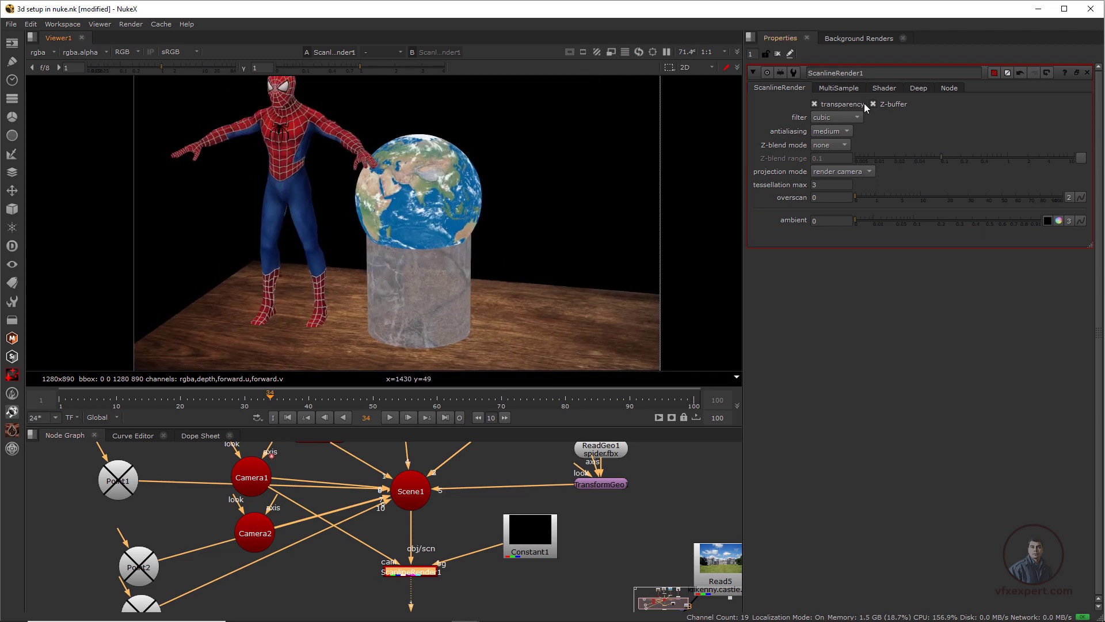
{"action": "scroll", "coordinate": [409, 586], "scroll_direction": "up", "scroll_amount": 2}
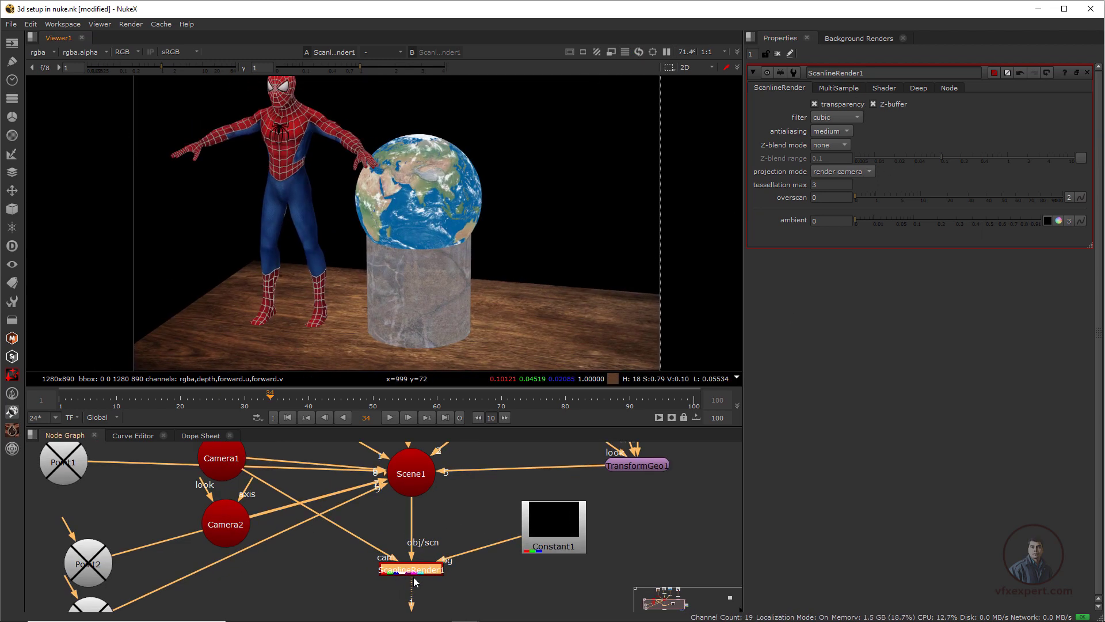
{"action": "scroll", "coordinate": [447, 552], "scroll_direction": "down", "scroll_amount": 5}
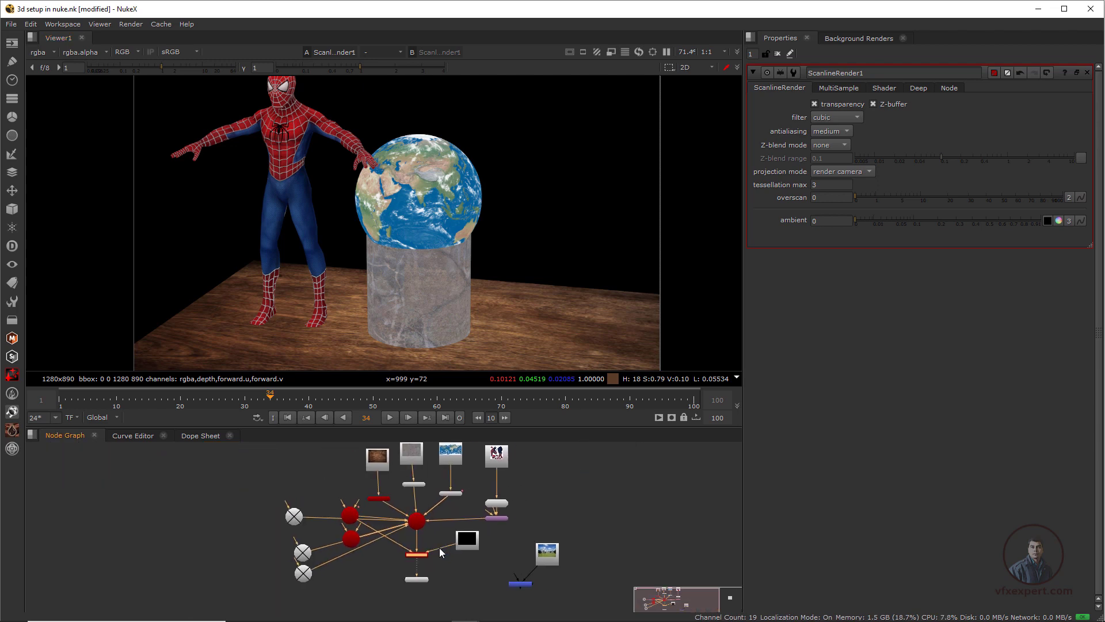
{"action": "scroll", "coordinate": [440, 548], "scroll_direction": "up", "scroll_amount": 1}
{"action": "left_click_drag", "start_coordinate": [532, 431], "coordinate": [531, 369]}
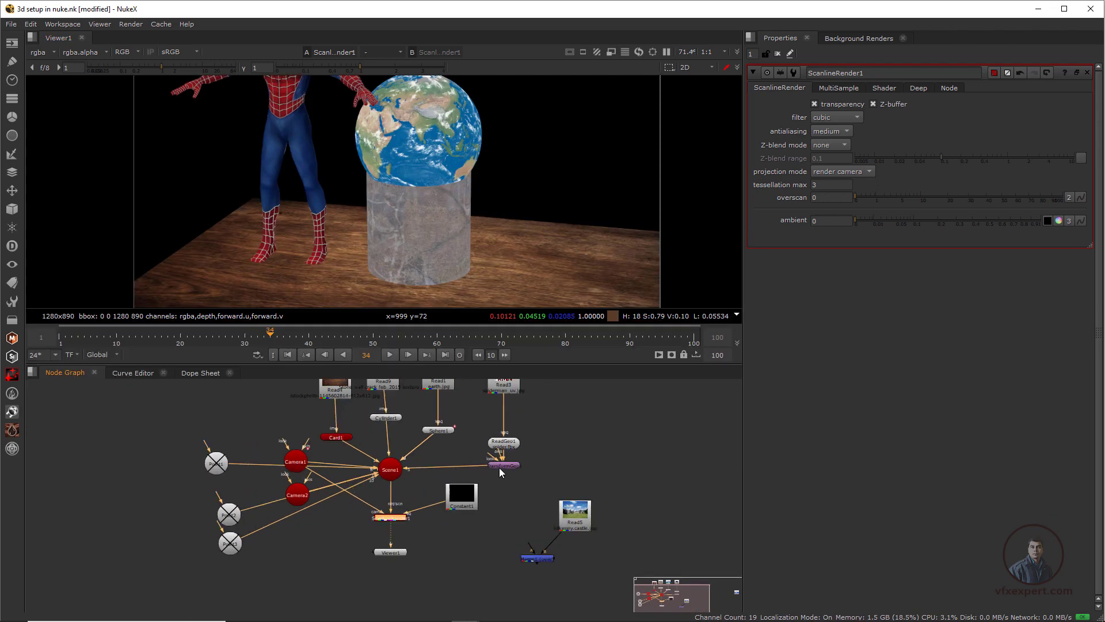
{"action": "scroll", "coordinate": [524, 518], "scroll_direction": "up", "scroll_amount": 2}
{"action": "scroll", "coordinate": [434, 216], "scroll_direction": "down", "scroll_amount": 4}
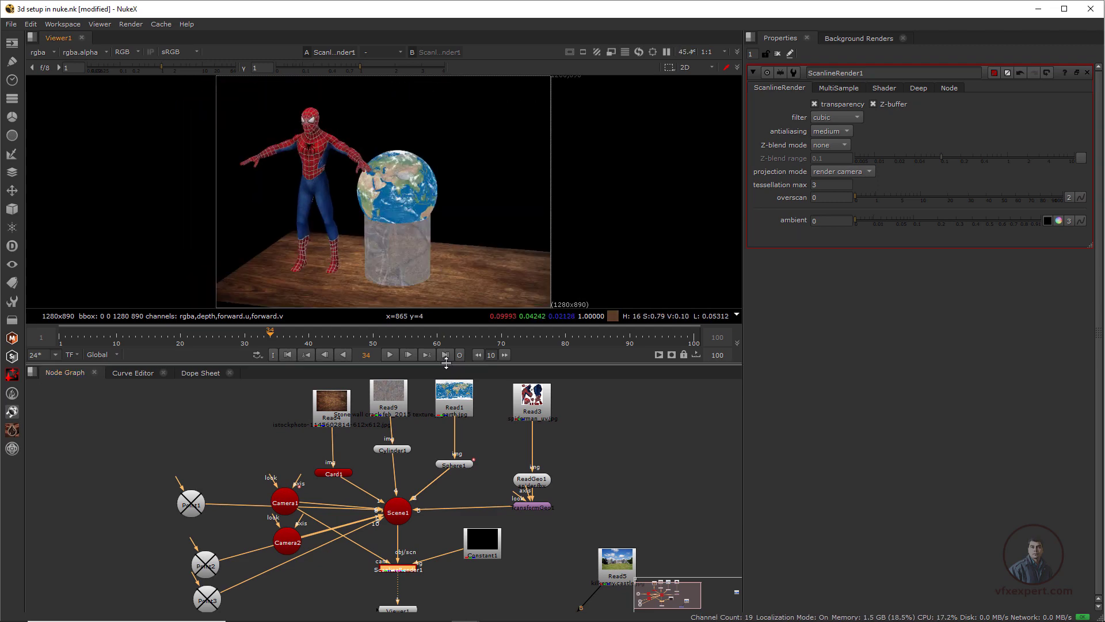
Give the viewer more height than the node graph, play the antialiased animation through the rotating globe, and stop playback
{"action": "left_click_drag", "start_coordinate": [446, 365], "coordinate": [455, 415]}
{"action": "left_click", "coordinate": [390, 407]}
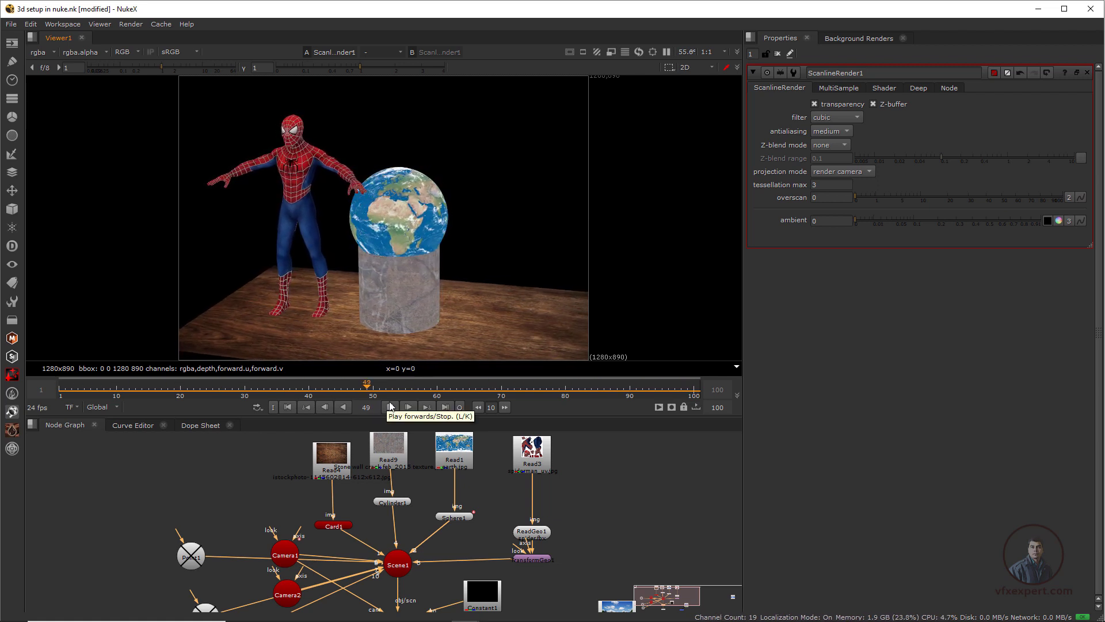
{"action": "left_click", "coordinate": [390, 407]}
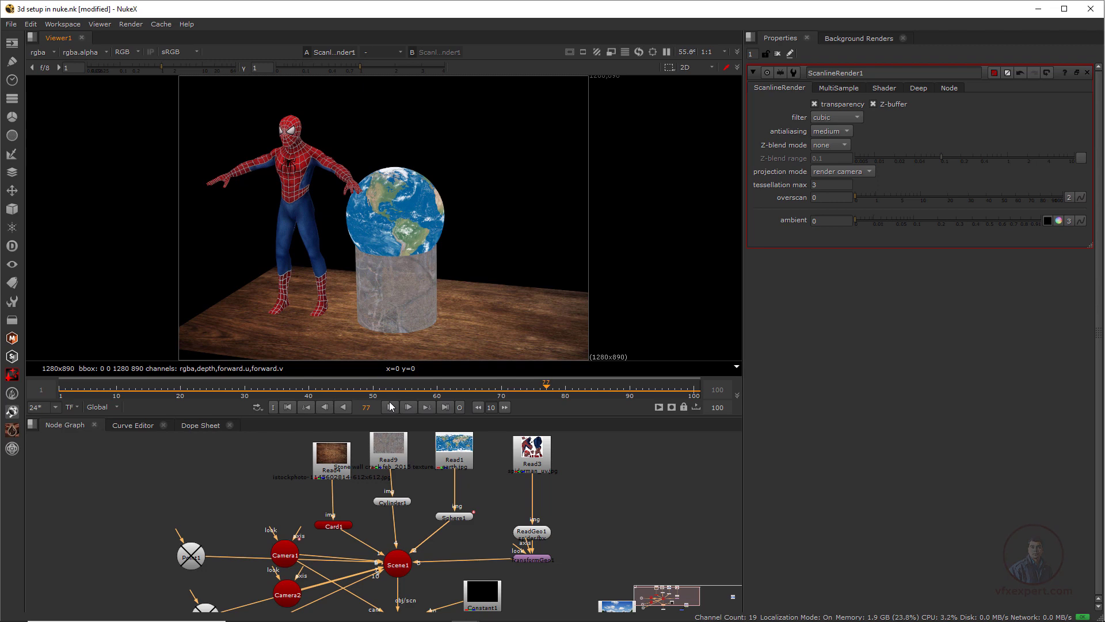